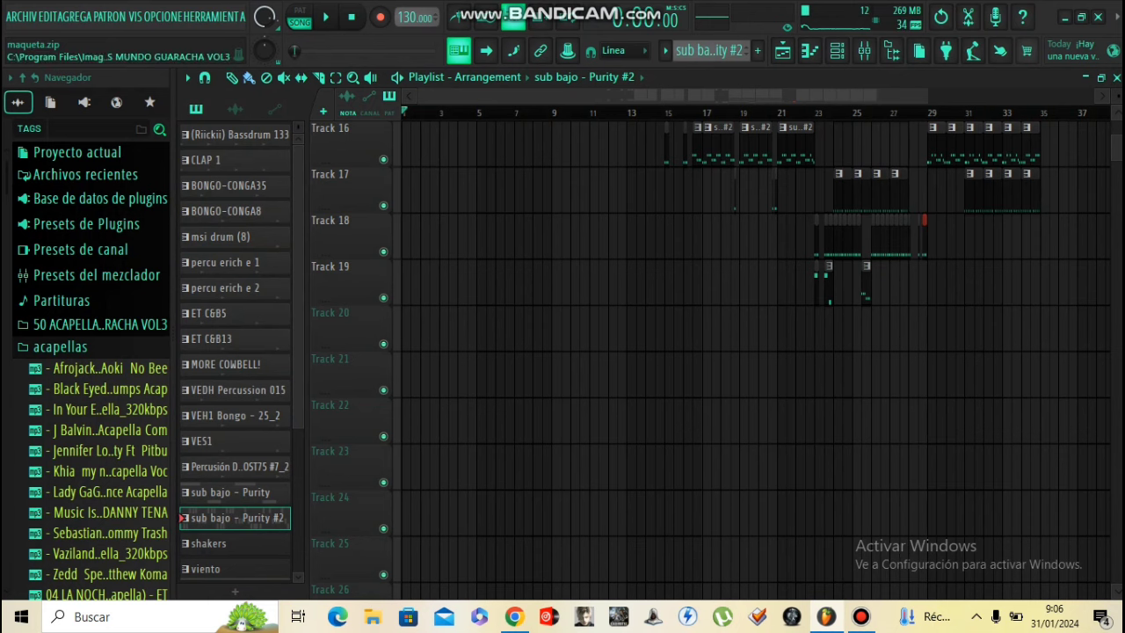
- Play the arrangement from bar 15 and examine the percussion and sub bass pattern clips through bar 31
scroll(510, 189, "up", 4)
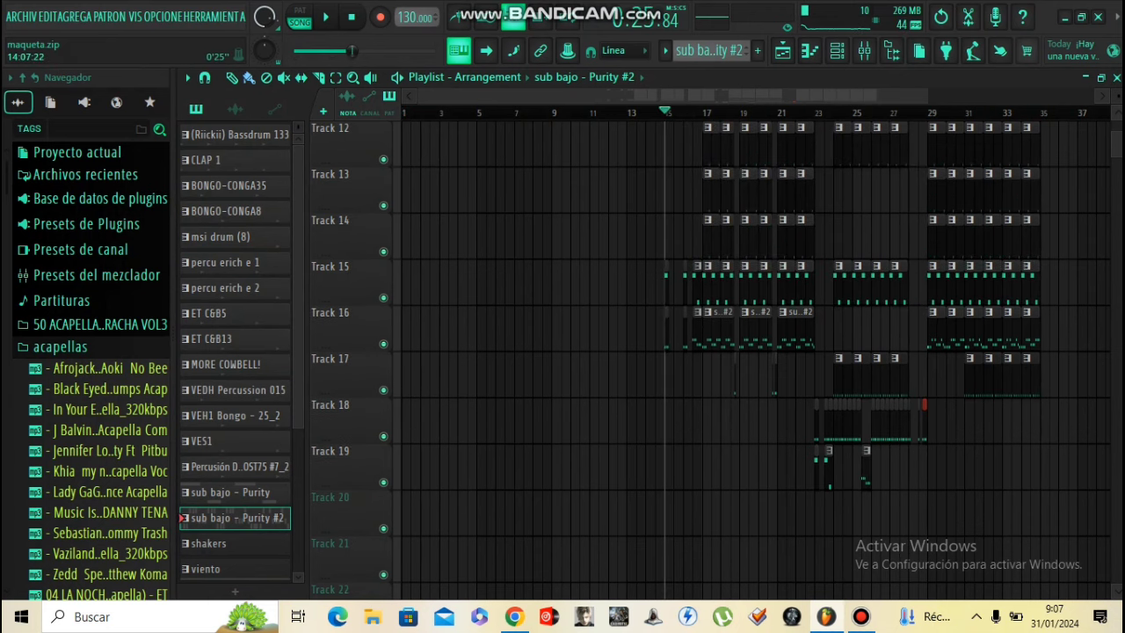
scroll(703, 369, "up", 3)
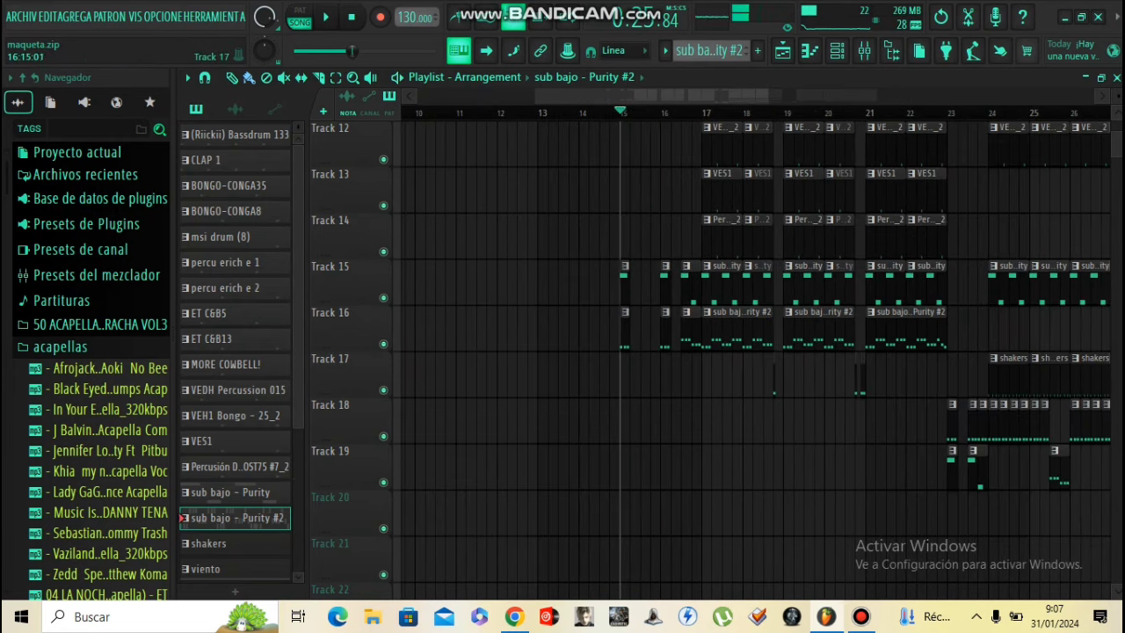
scroll(746, 352, "down", 6)
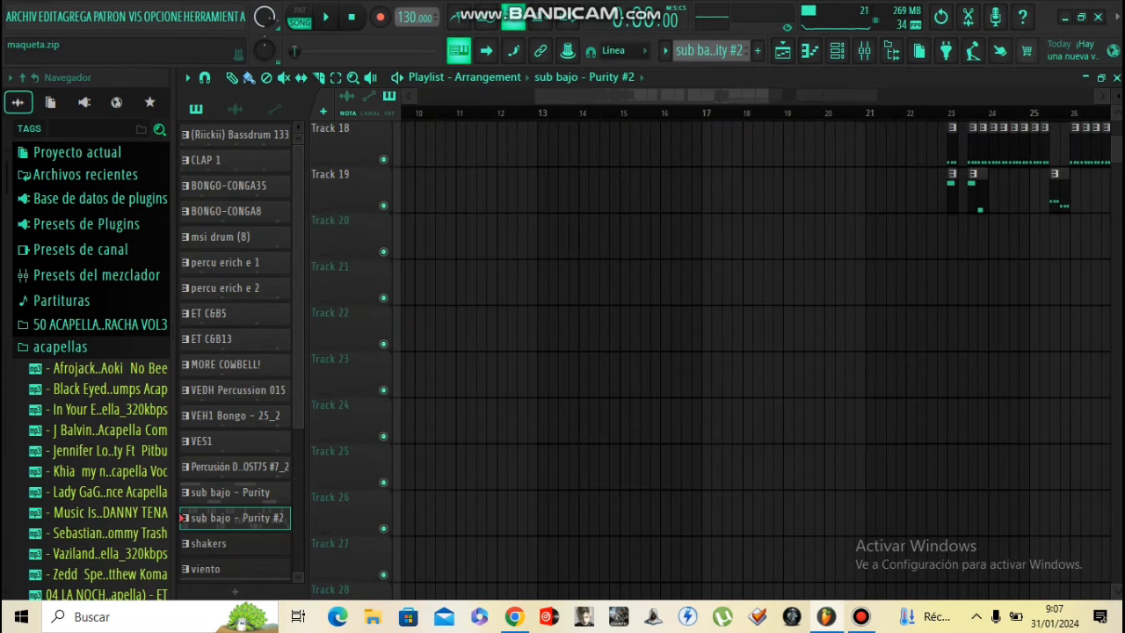
key("space")
scroll(755, 188, "up", 3)
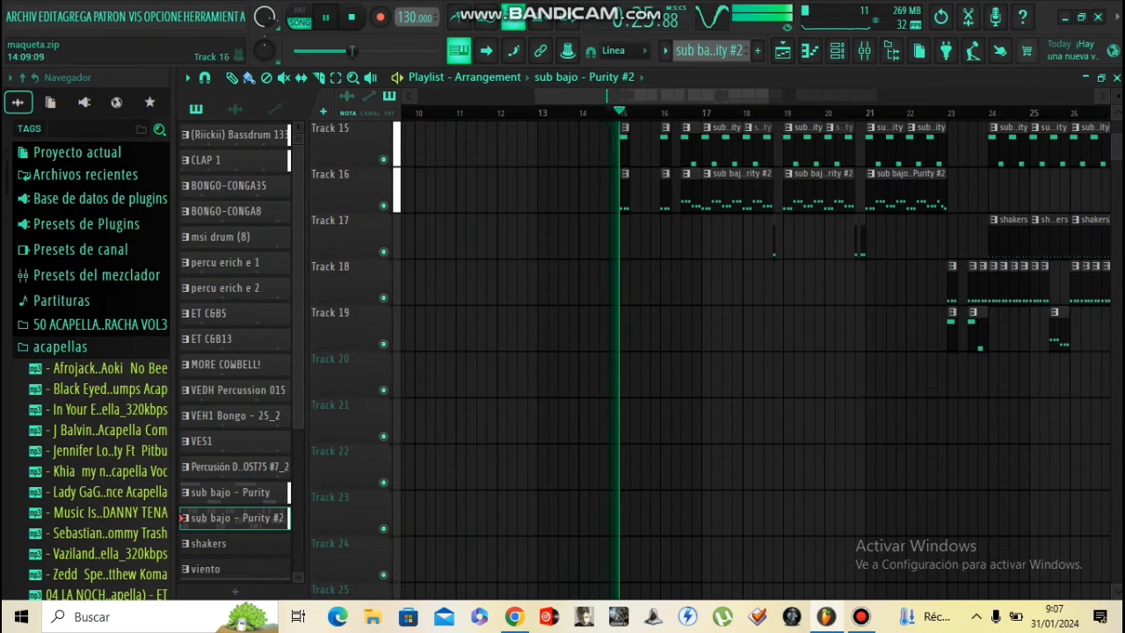
scroll(607, 188, "down", 7)
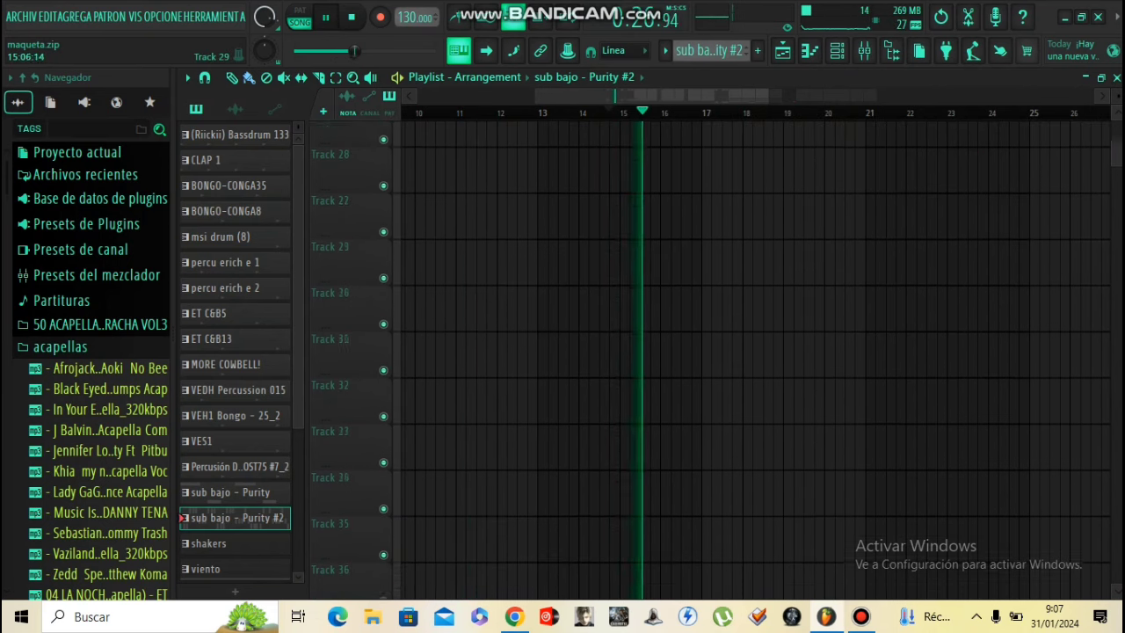
scroll(606, 189, "up", 8)
scroll(606, 189, "down", 3)
scroll(602, 224, "up", 4)
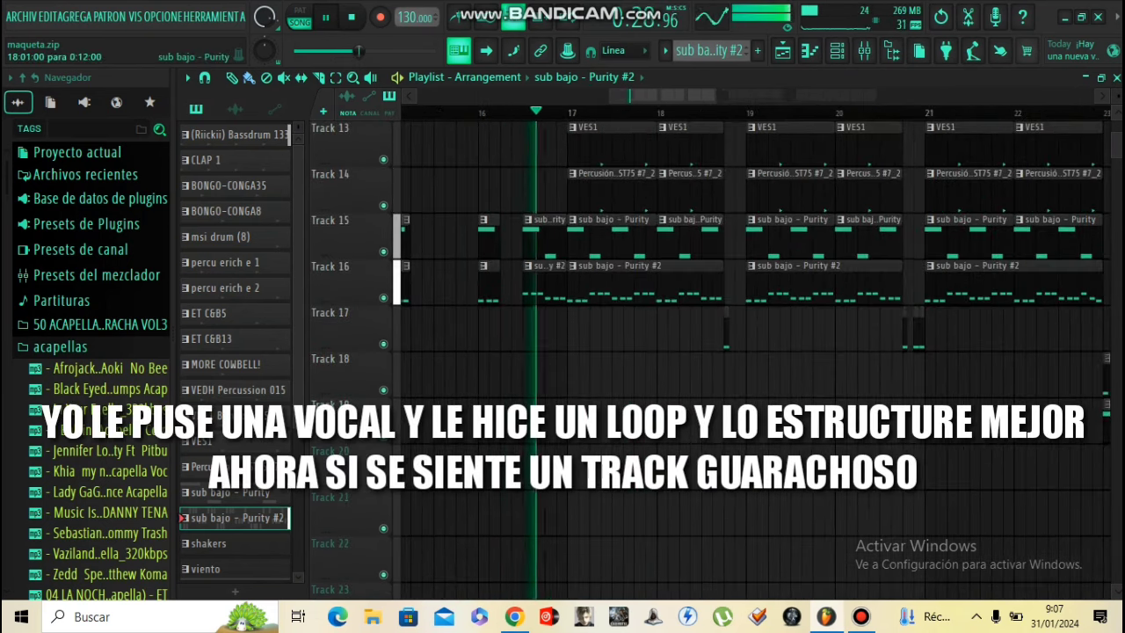
scroll(595, 233, "down", 2)
scroll(641, 237, "up", 3)
scroll(643, 237, "up", 5)
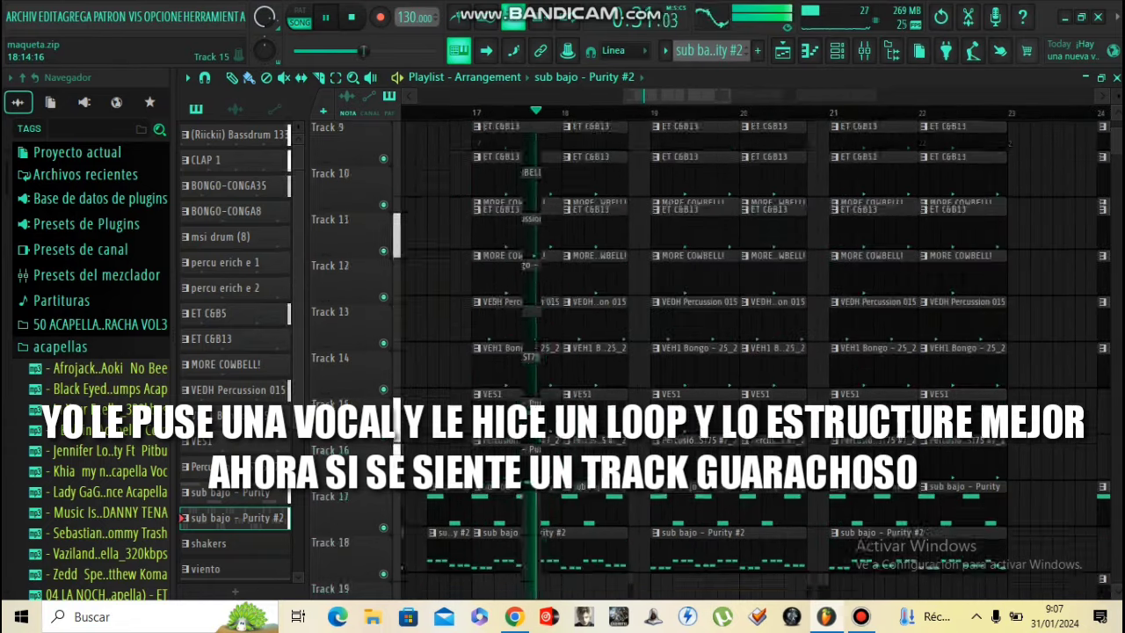
scroll(646, 237, "down", 5)
scroll(646, 238, "up", 5)
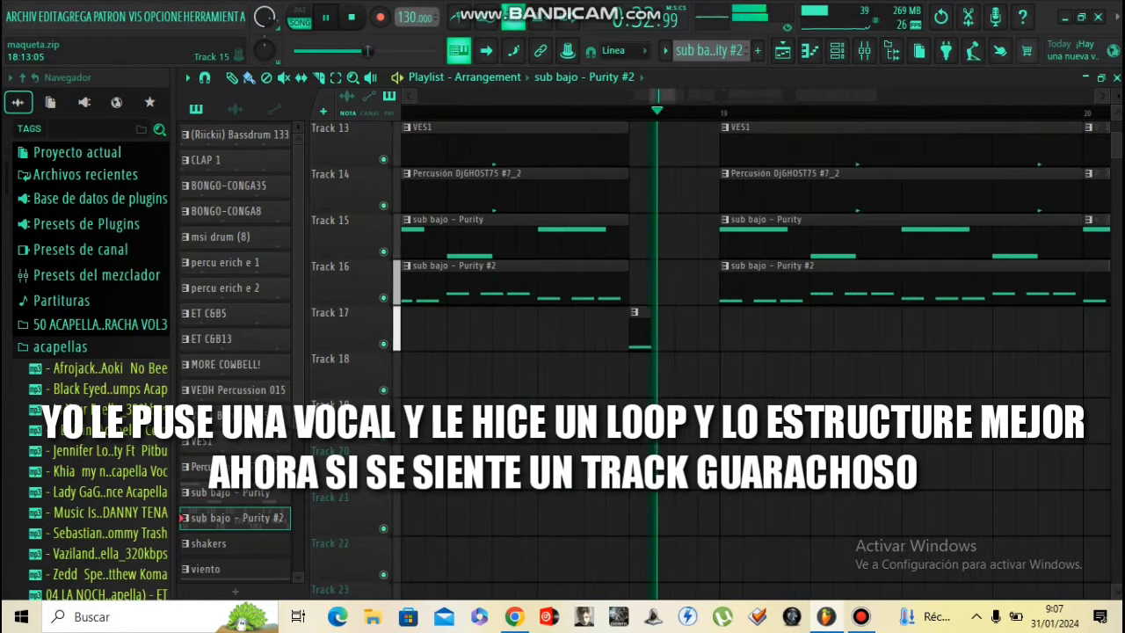
scroll(645, 237, "down", 4)
scroll(646, 237, "up", 3)
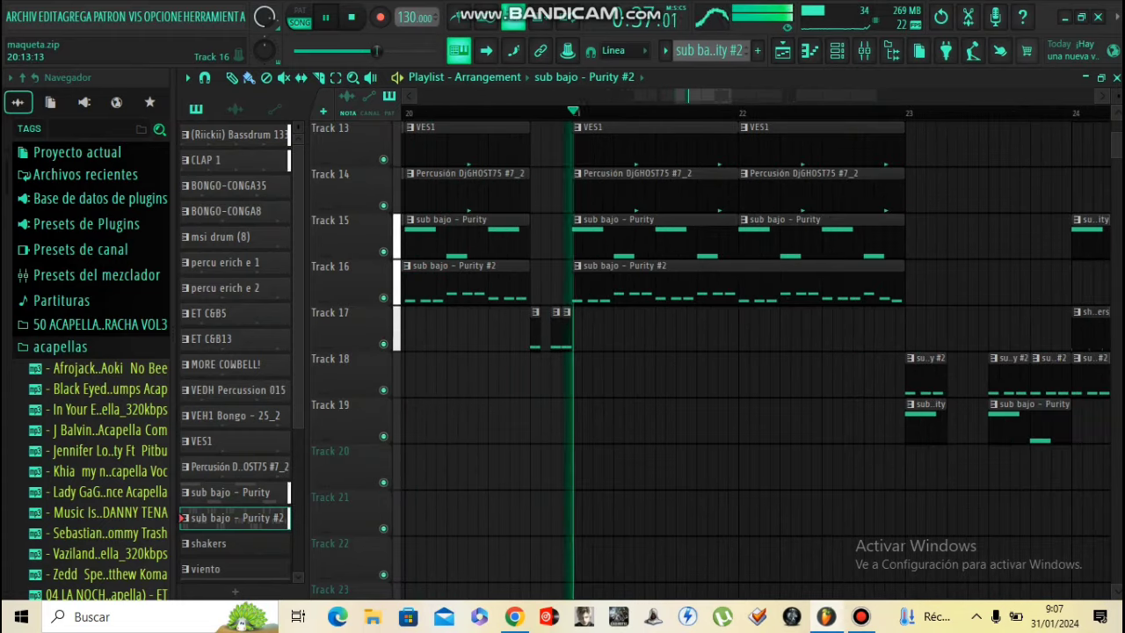
scroll(606, 283, "down", 3)
scroll(607, 283, "up", 5)
scroll(606, 283, "down", 6)
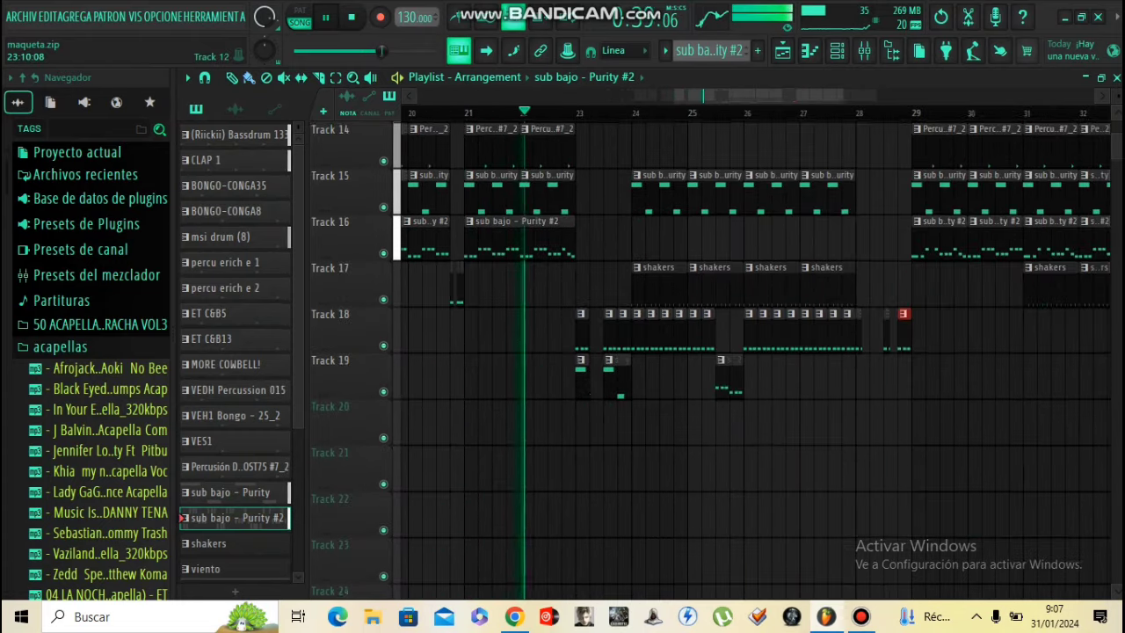
scroll(608, 283, "up", 2)
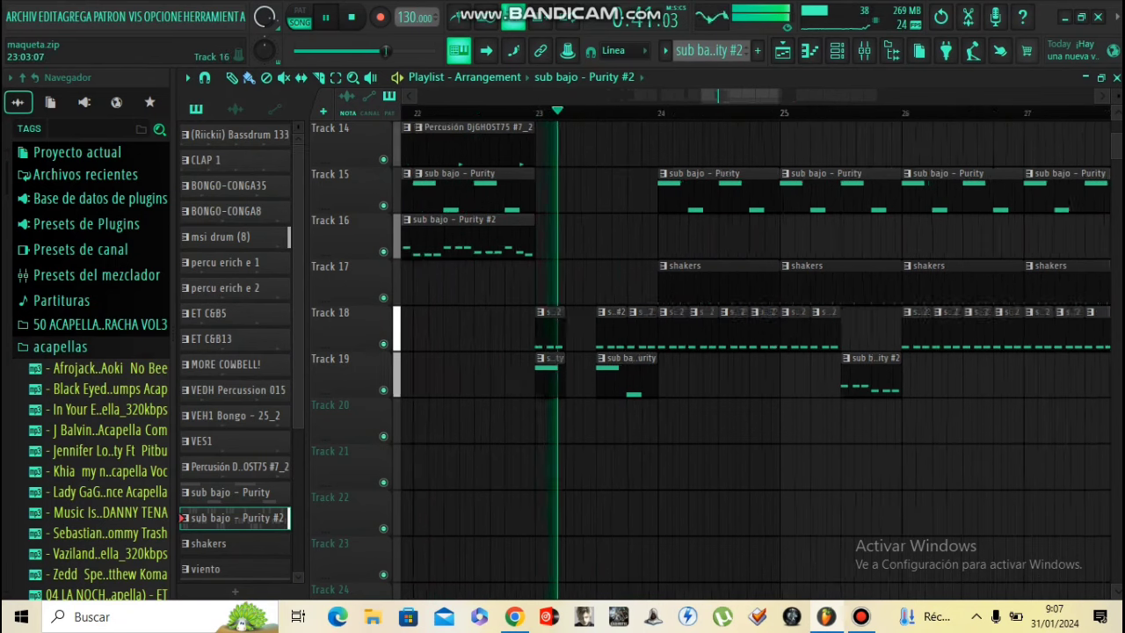
scroll(555, 352, "down", 3)
scroll(555, 351, "up", 4)
scroll(554, 233, "down", 2)
scroll(555, 233, "up", 4)
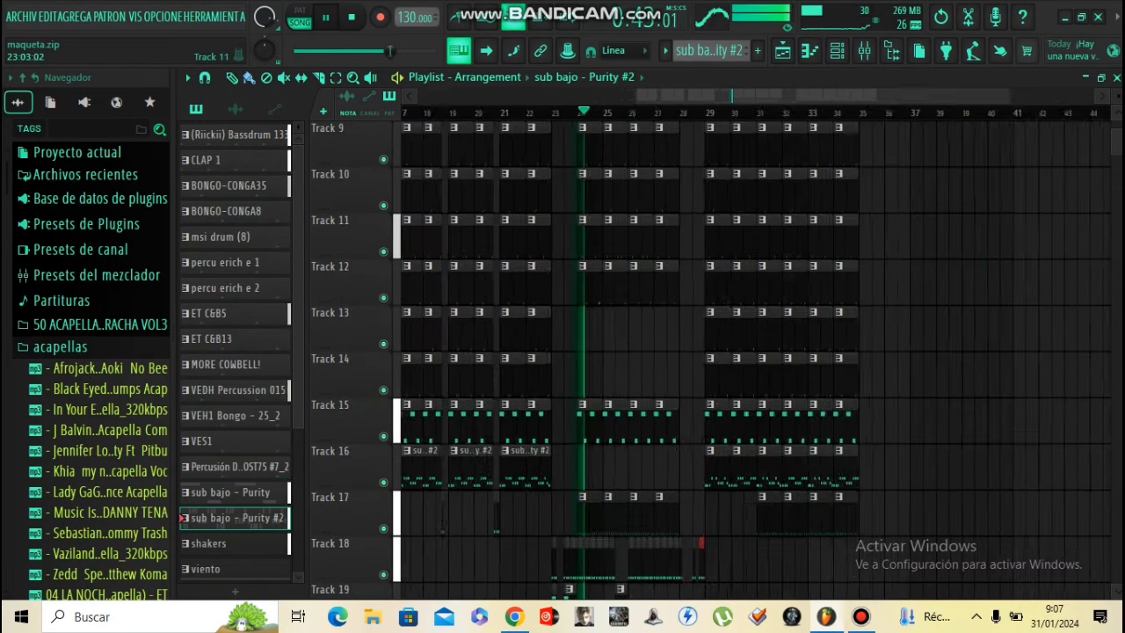
scroll(580, 230, "down", 5)
scroll(607, 229, "up", 4)
scroll(606, 228, "down", 3)
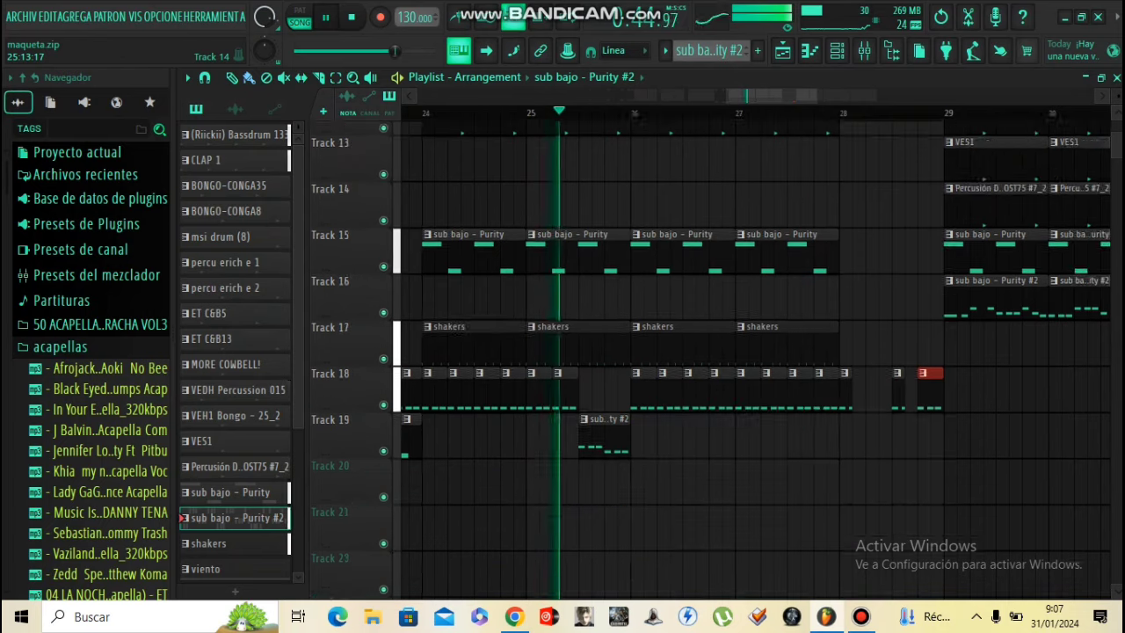
scroll(610, 222, "down", 3)
scroll(615, 221, "down", 3)
scroll(633, 222, "up", 6)
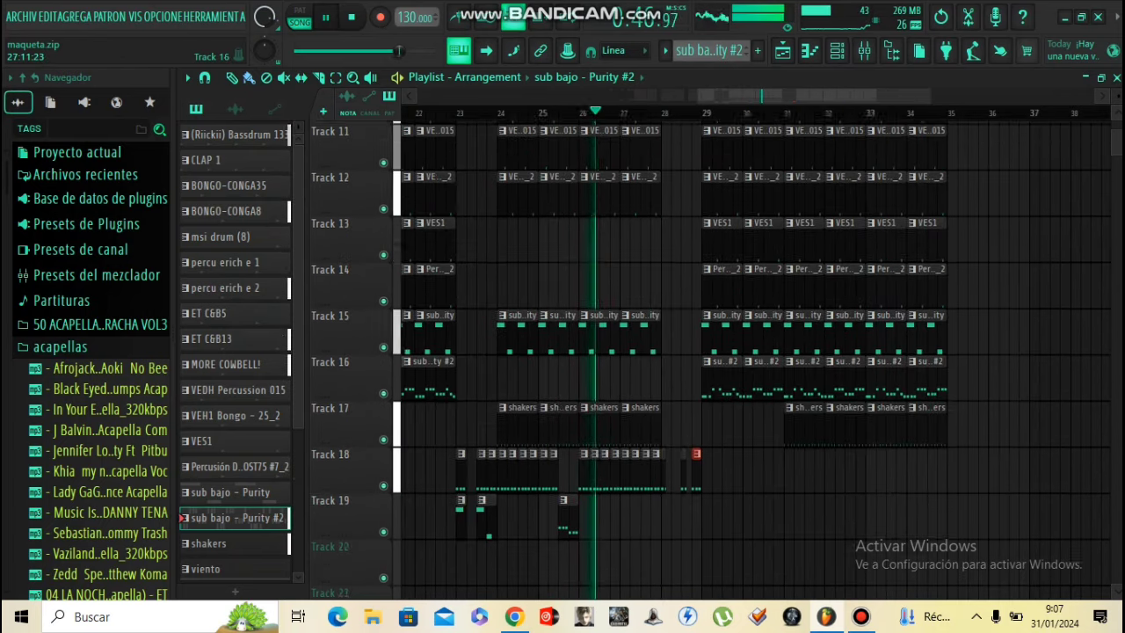
scroll(646, 281, "down", 3)
scroll(646, 281, "up", 6)
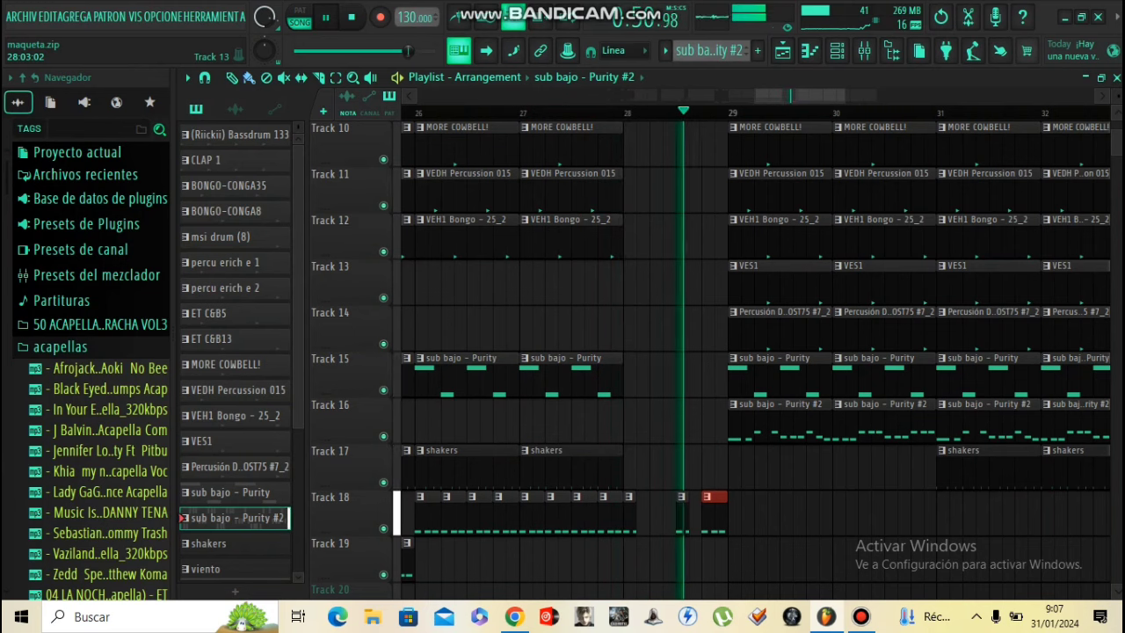
scroll(638, 283, "up", 5)
scroll(641, 307, "down", 7)
scroll(646, 360, "down", 4)
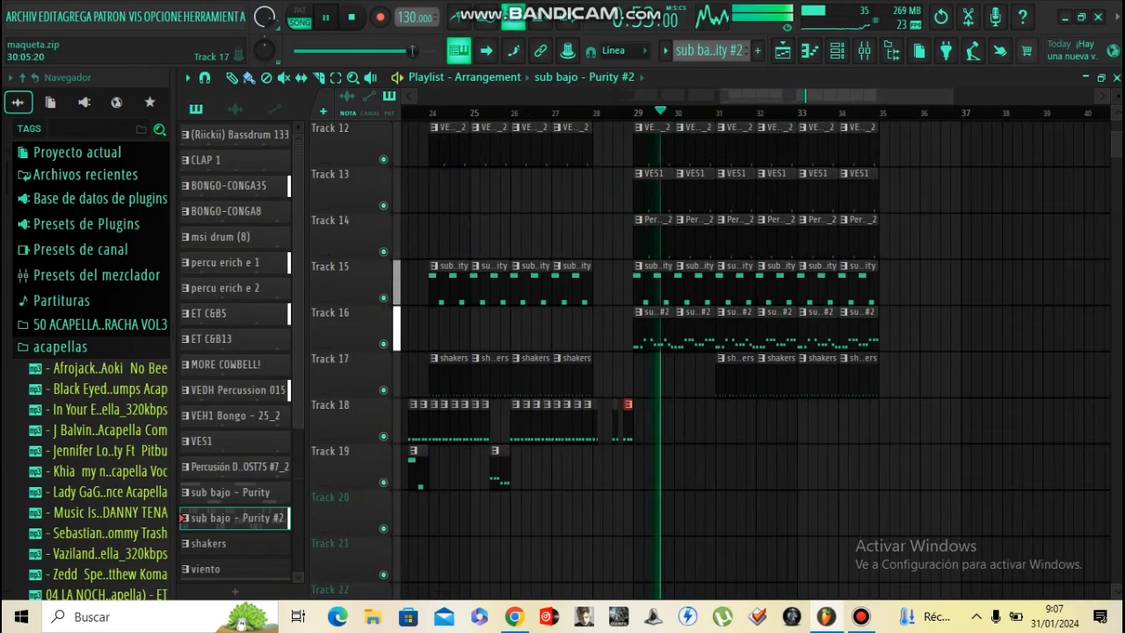
- Cut the bar 30 clips on tracks 1 to 15 to 12 steps and delete the leftover ends before bar 31
scroll(697, 281, "up", 3)
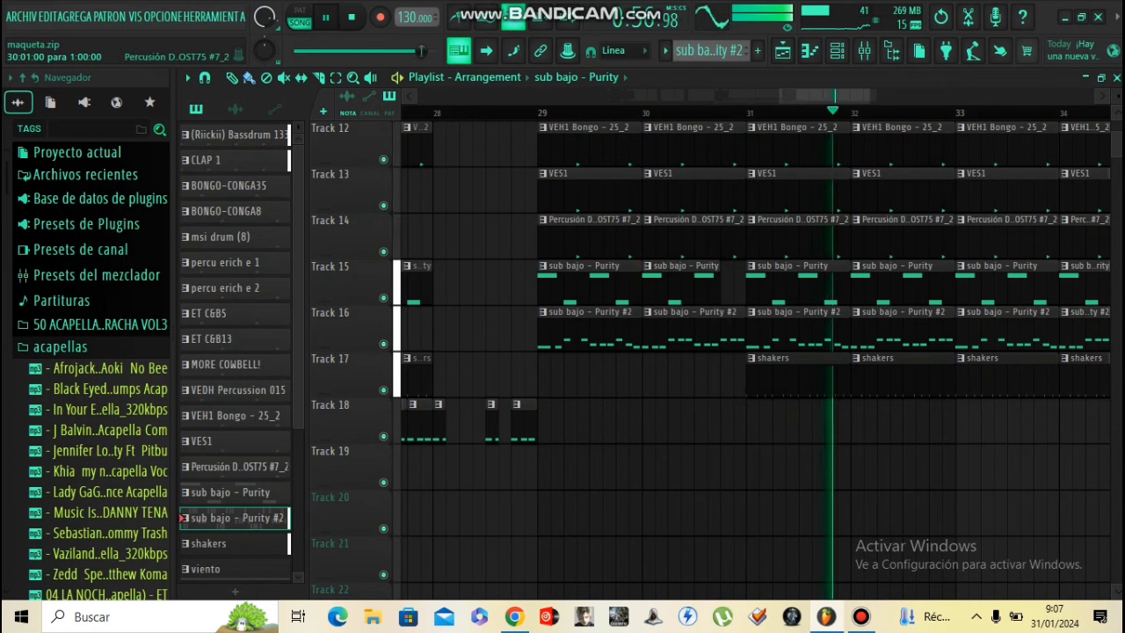
key("space")
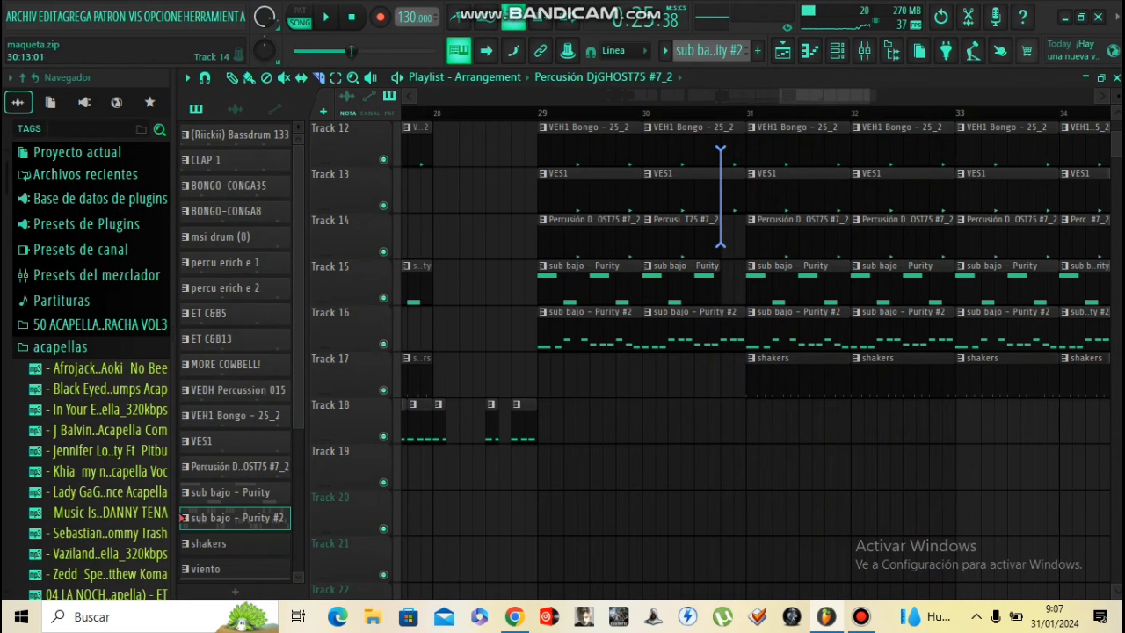
scroll(720, 193, "up", 10)
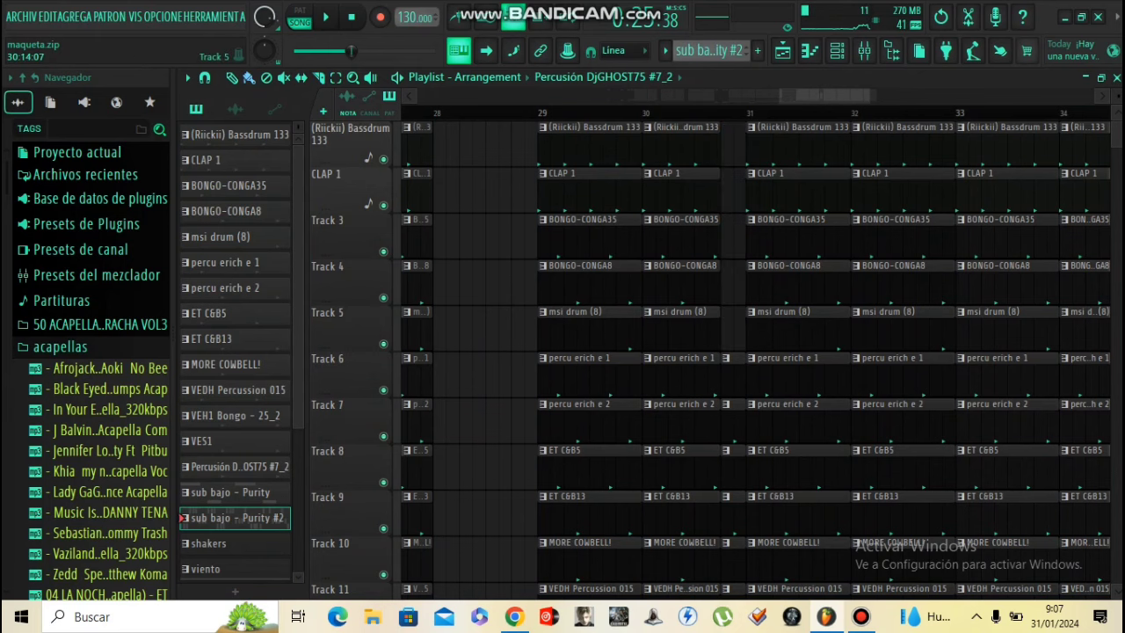
scroll(711, 356, "down", 3)
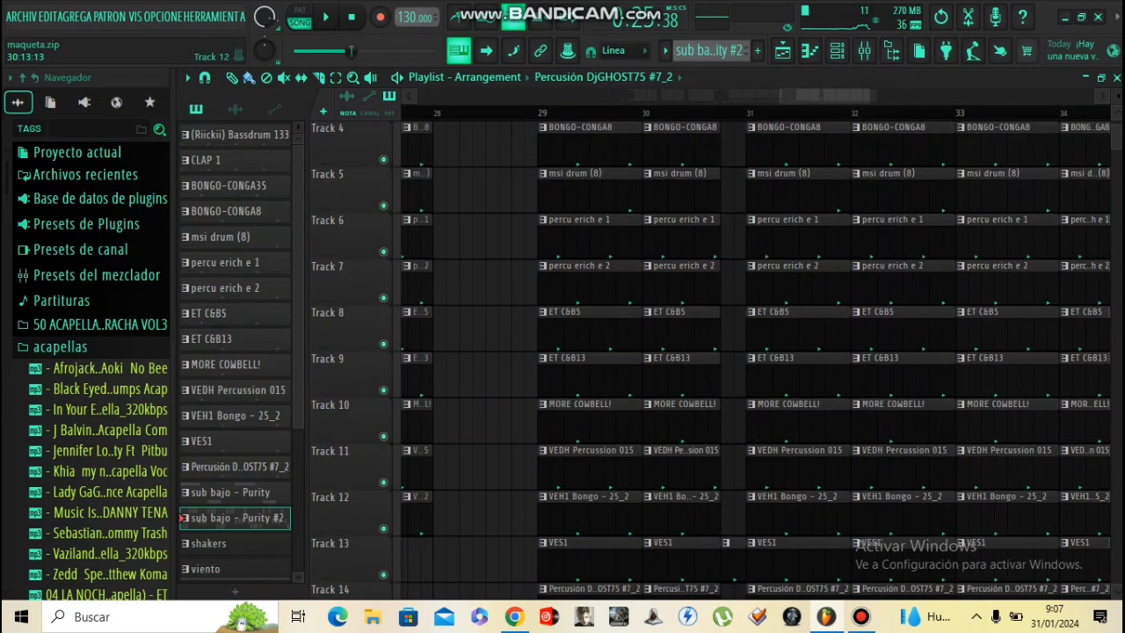
scroll(711, 356, "down", 4)
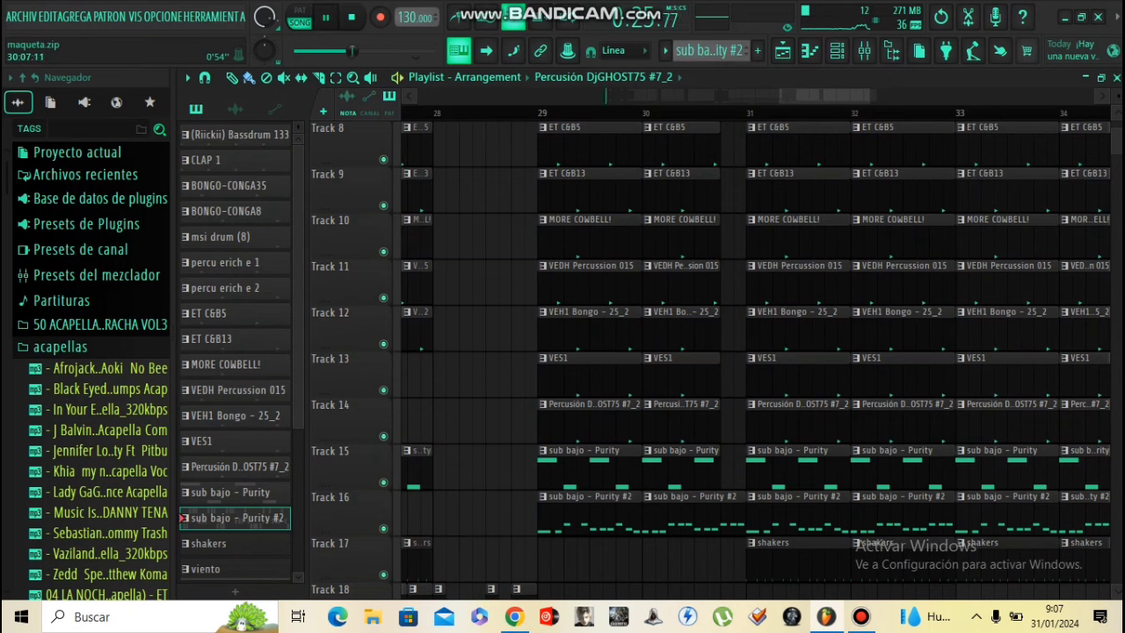
- Shorten the bar 30 sub bajo - Purity #2 clip on Track 16 to about 13 steps, checking the cut by playback
left_click_drag(744, 517, 732, 517)
key("space")
key("space")
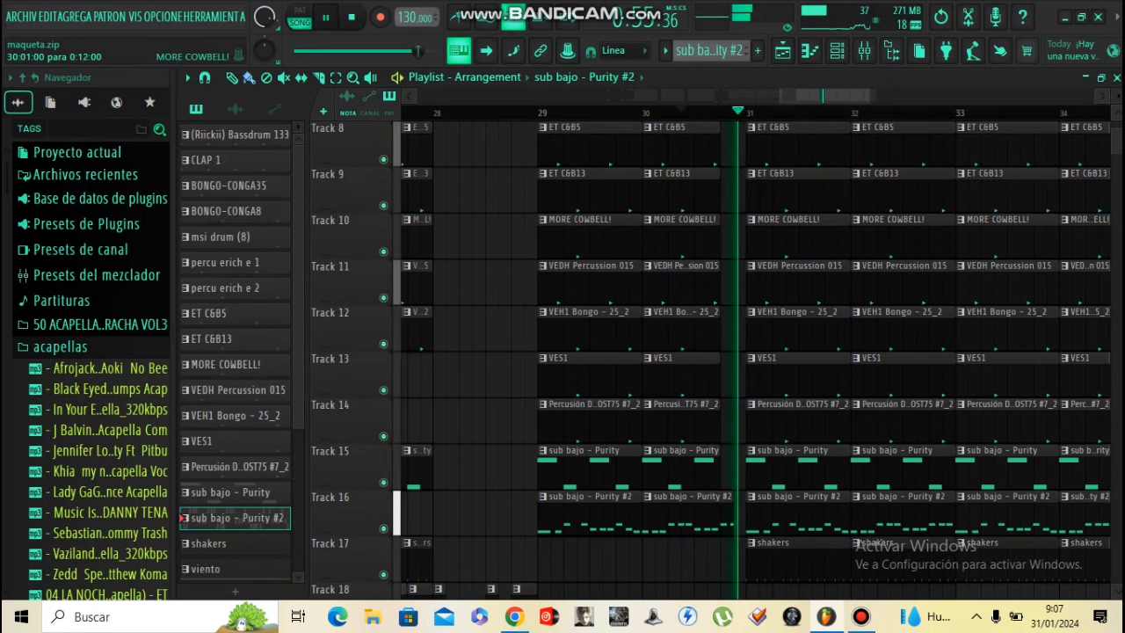
key("space")
scroll(733, 537, "up", 5)
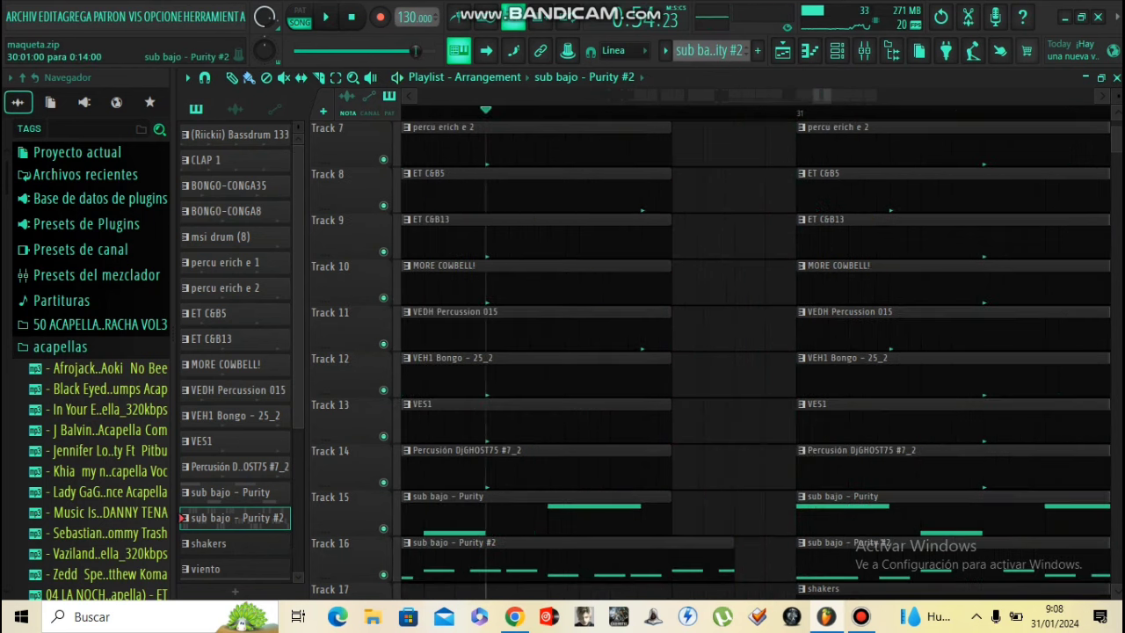
left_click_drag(731, 563, 705, 562)
key("space")
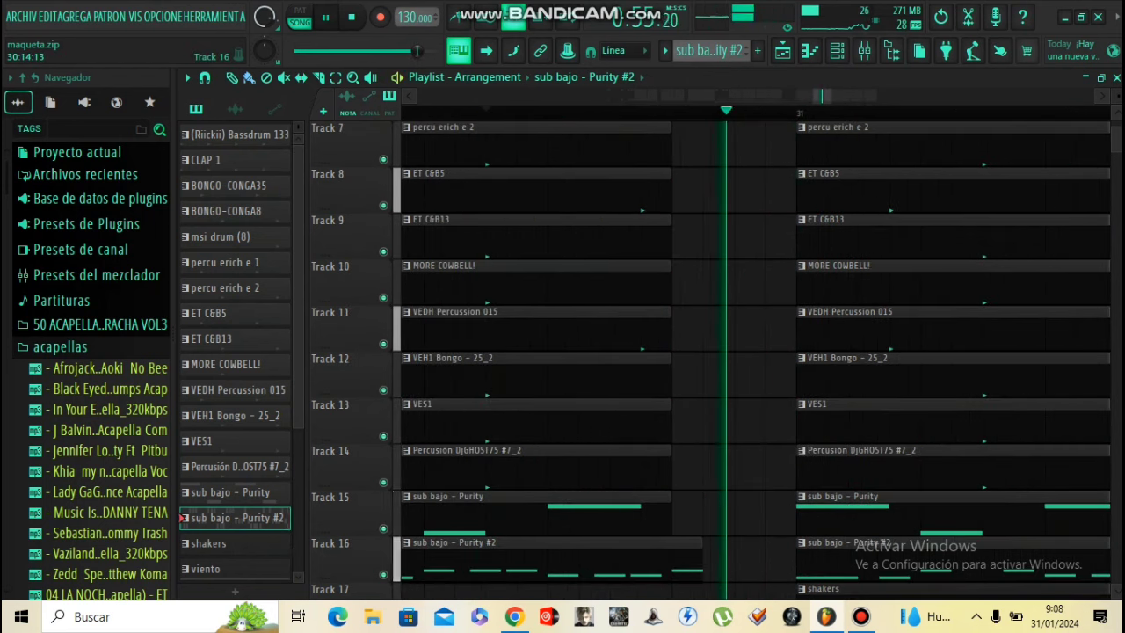
scroll(706, 562, "down", 6)
key("space")
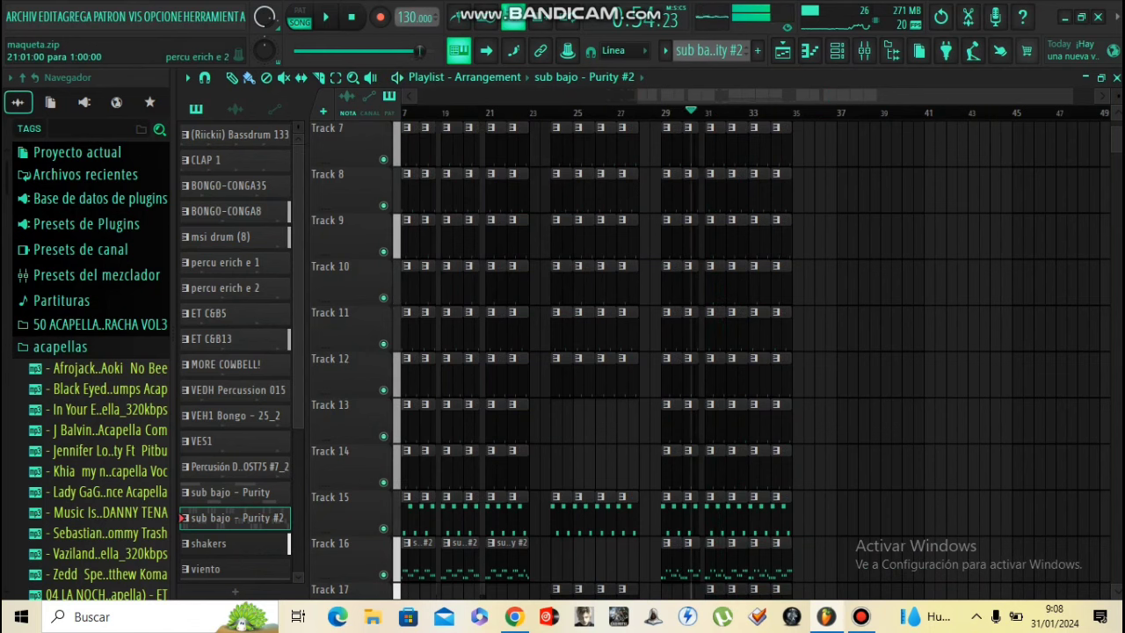
- Return the song position to the start and place the acapella "04 LA NOCHE ES ASI ( Version A-capella) - ET" at bar 1 of Track 20
left_click(468, 112)
left_click_drag(397, 51, 295, 51)
scroll(641, 332, "down", 4)
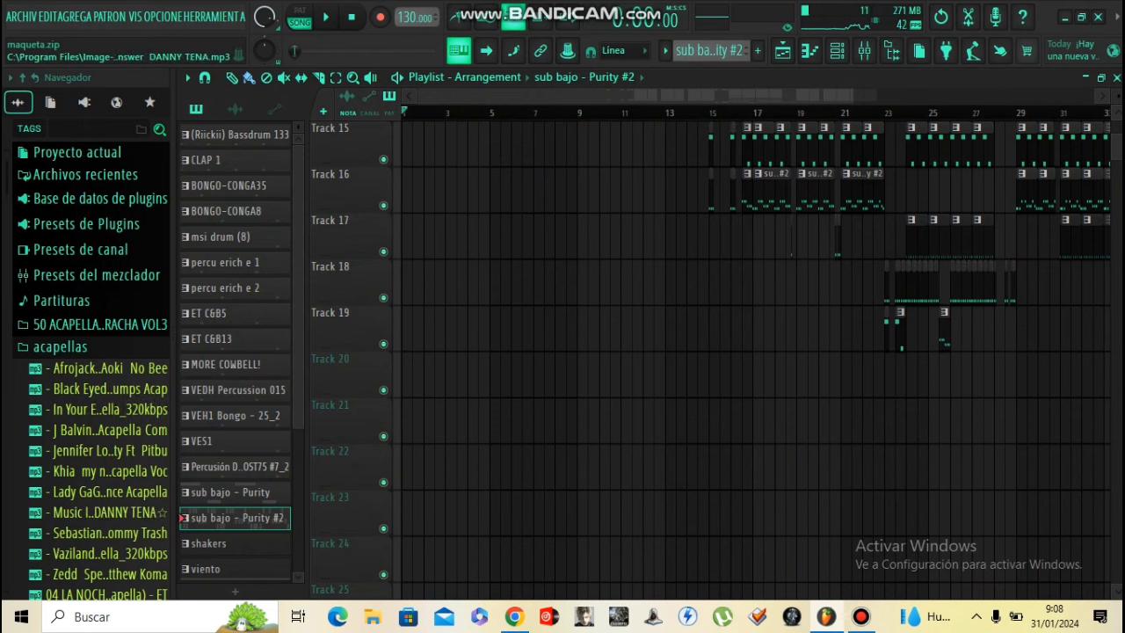
scroll(97, 492, "down", 5)
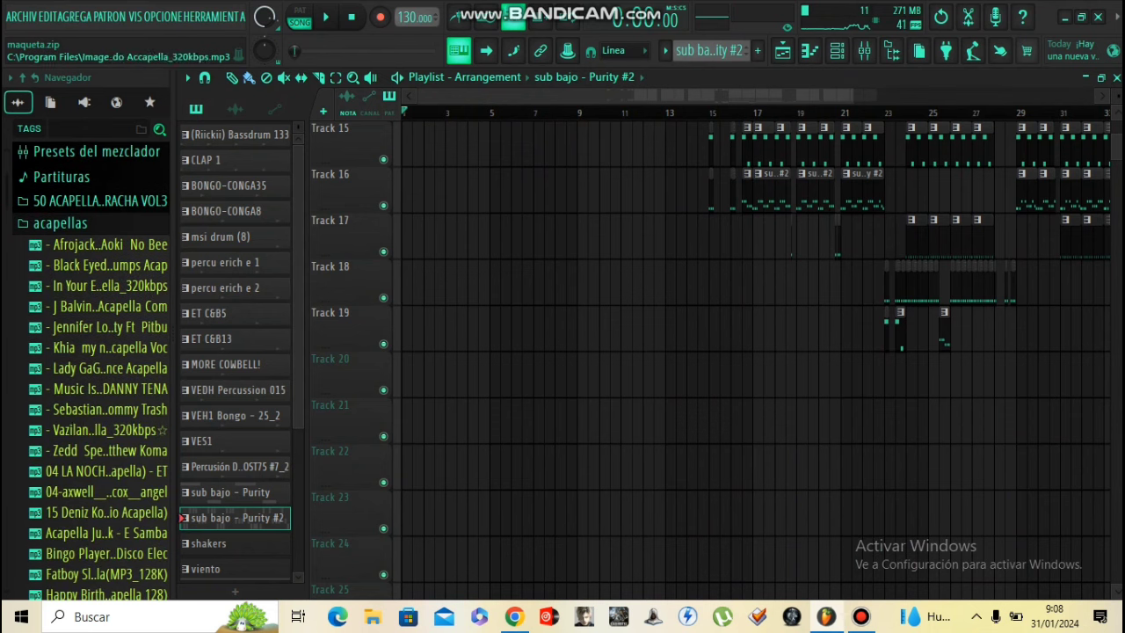
left_click(104, 472)
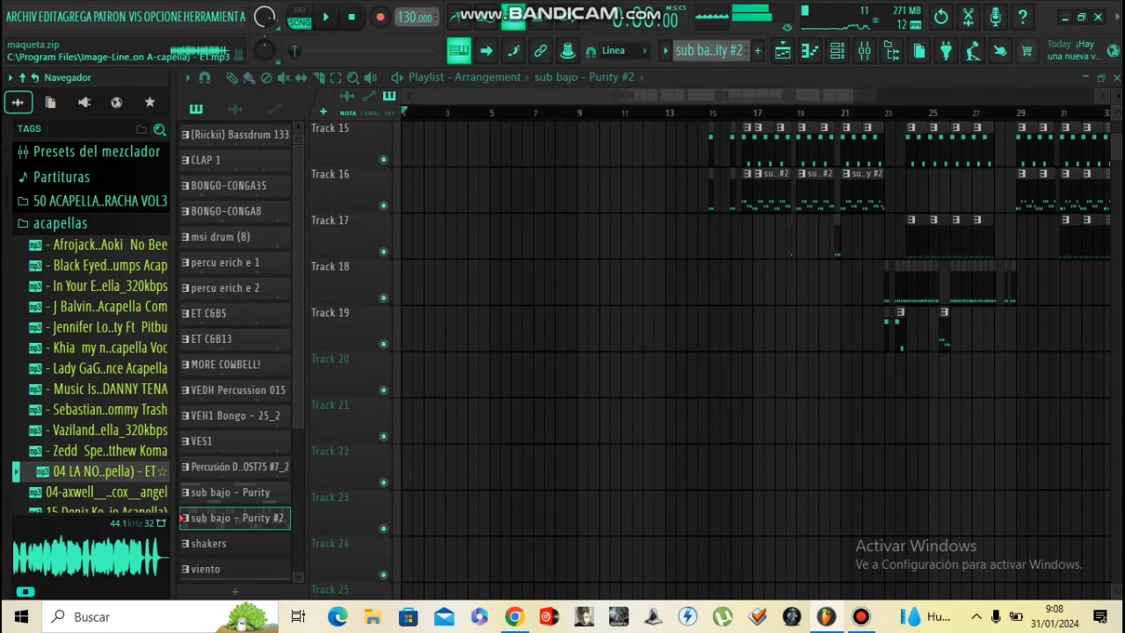
left_click_drag(104, 472, 508, 543)
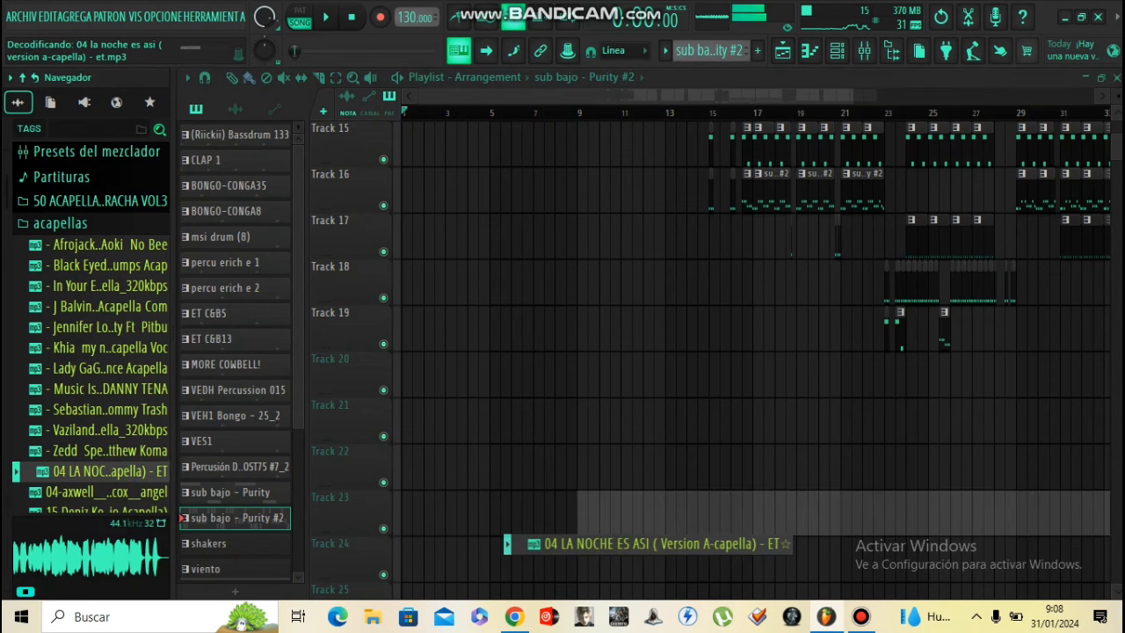
left_click_drag(597, 519, 430, 379)
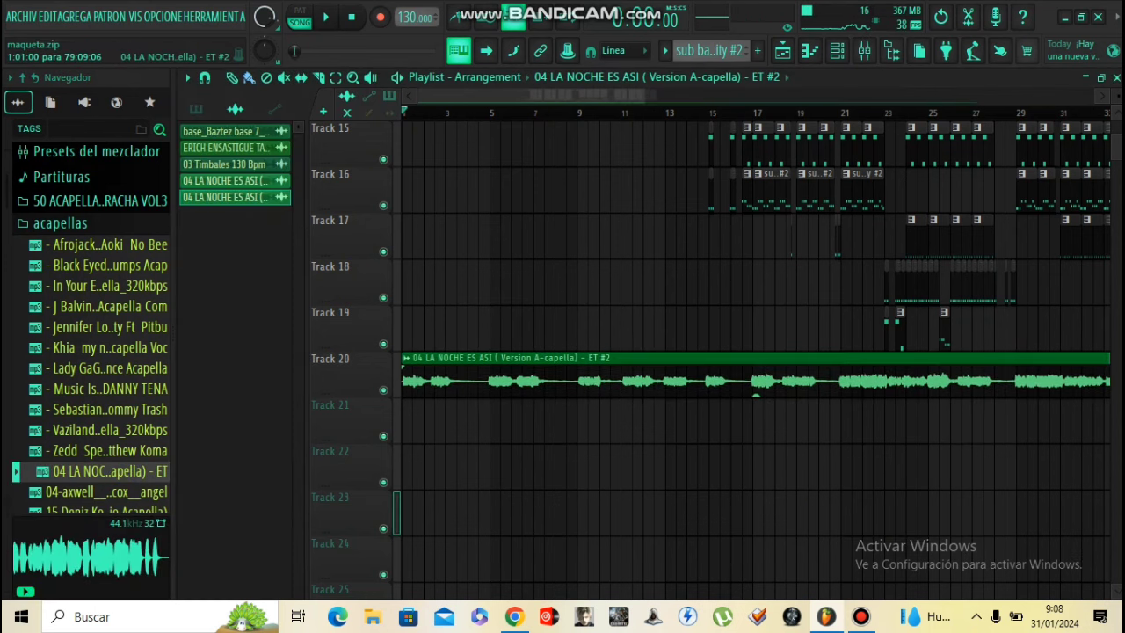
- Trim the silence from the beginning of the acapella clip on Track 20, keeping the clip at bar 1
scroll(407, 378, "up", 8)
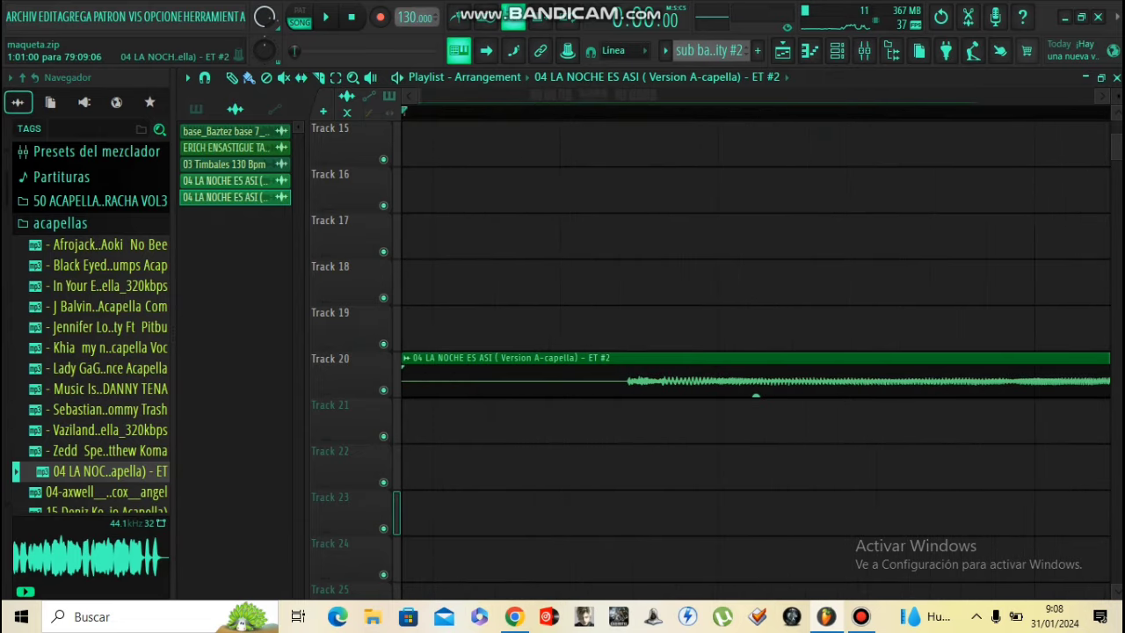
mouse_move(404, 379)
left_mouse_down()
mouse_move(595, 379)
mouse_move(411, 379)
left_mouse_up()
scroll(411, 380, "down", 8)
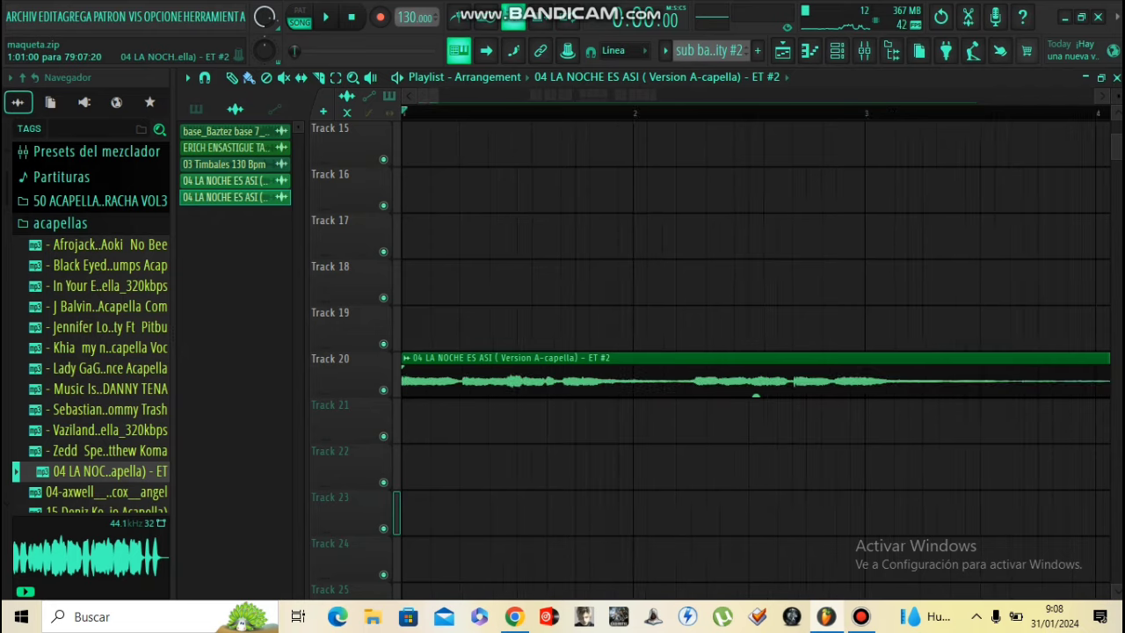
- Open the acapella clip's channel settings and autodetect its tempo with the 100 to 200 BPM range
scroll(755, 396, "down", 2)
double_click(755, 394)
right_click(609, 350)
left_click(647, 374)
left_click(565, 410)
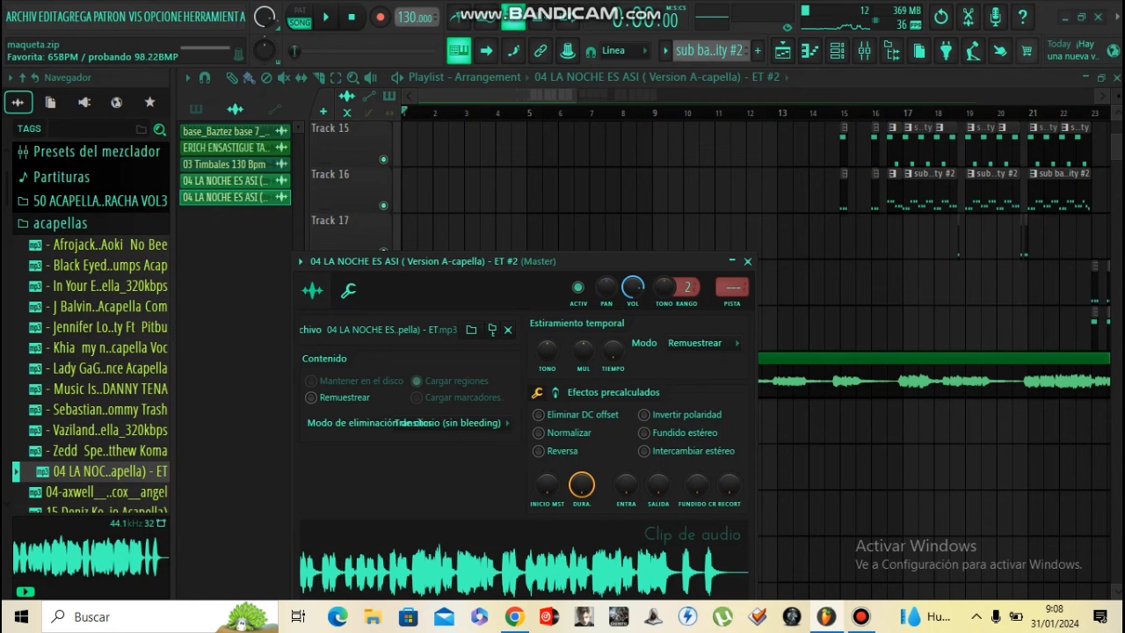
- Run tempo detection on the acapella again, choosing the estimated 104.552 BPM
right_click(612, 351)
left_click(645, 375)
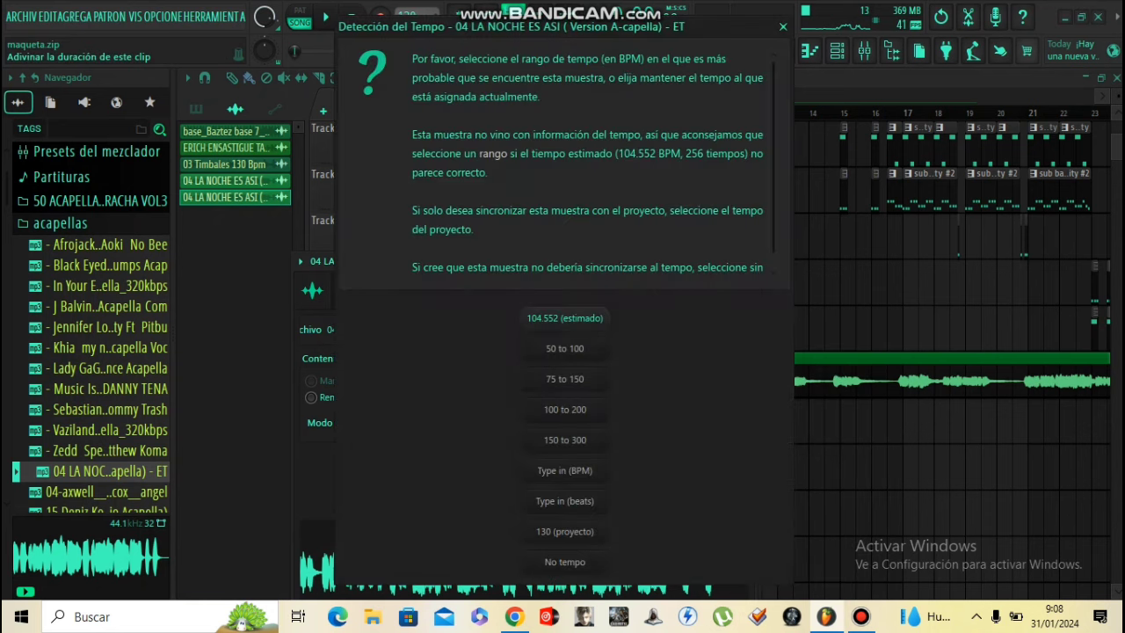
left_click(565, 318)
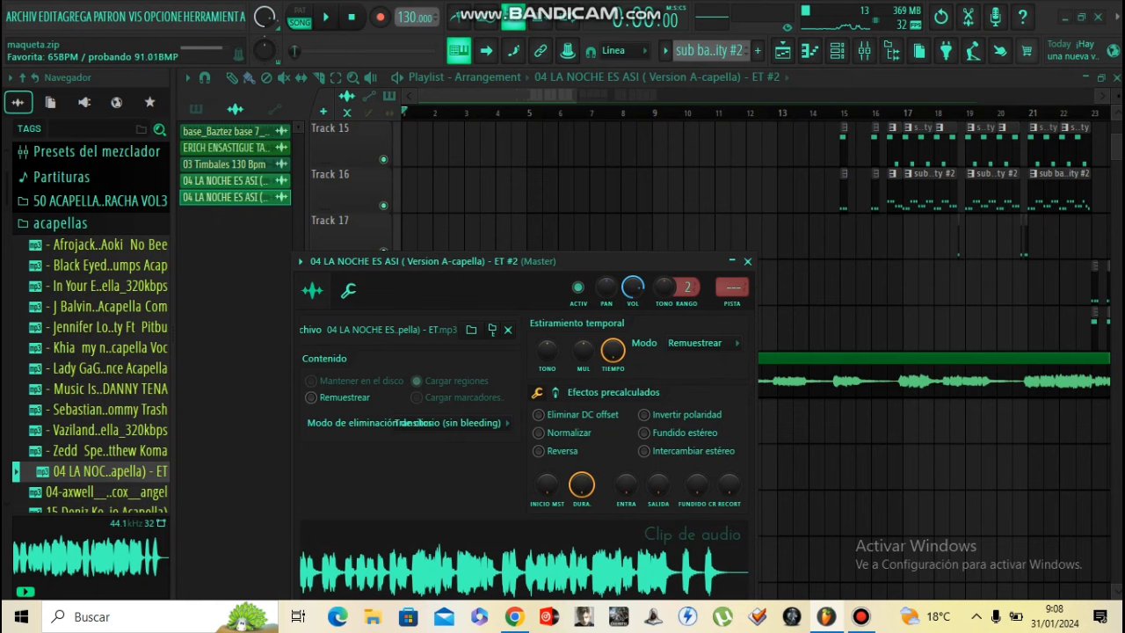
- Play the arrangement from bar 1 to check the timing of the acapella on Track 20, leaving its channel settings closed
left_click(479, 113)
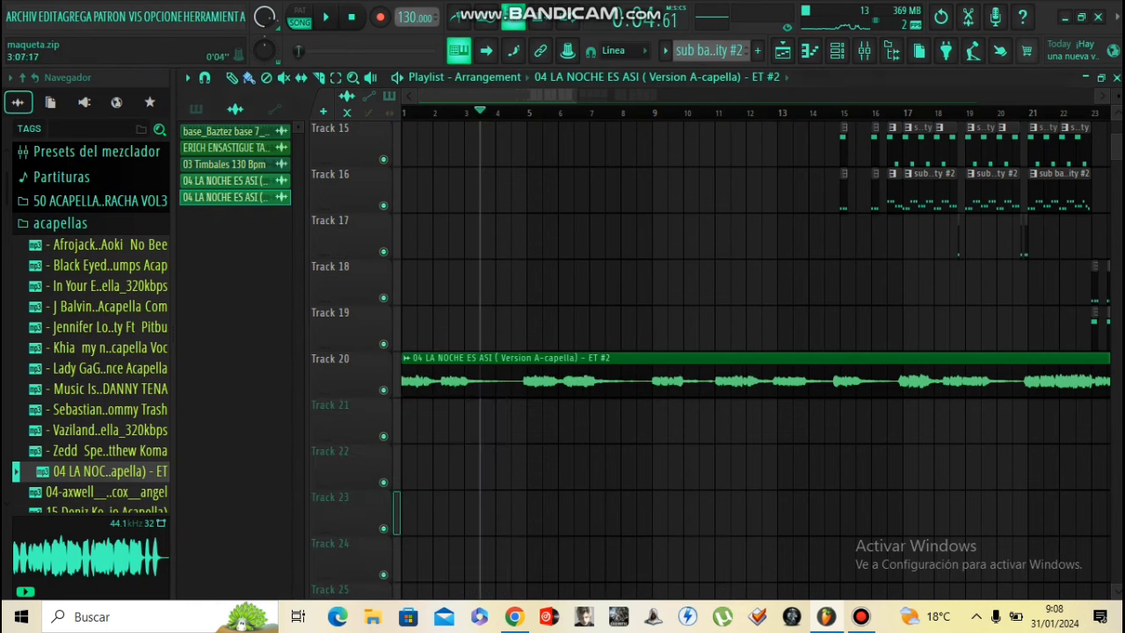
key("space")
scroll(558, 250, "down", 4)
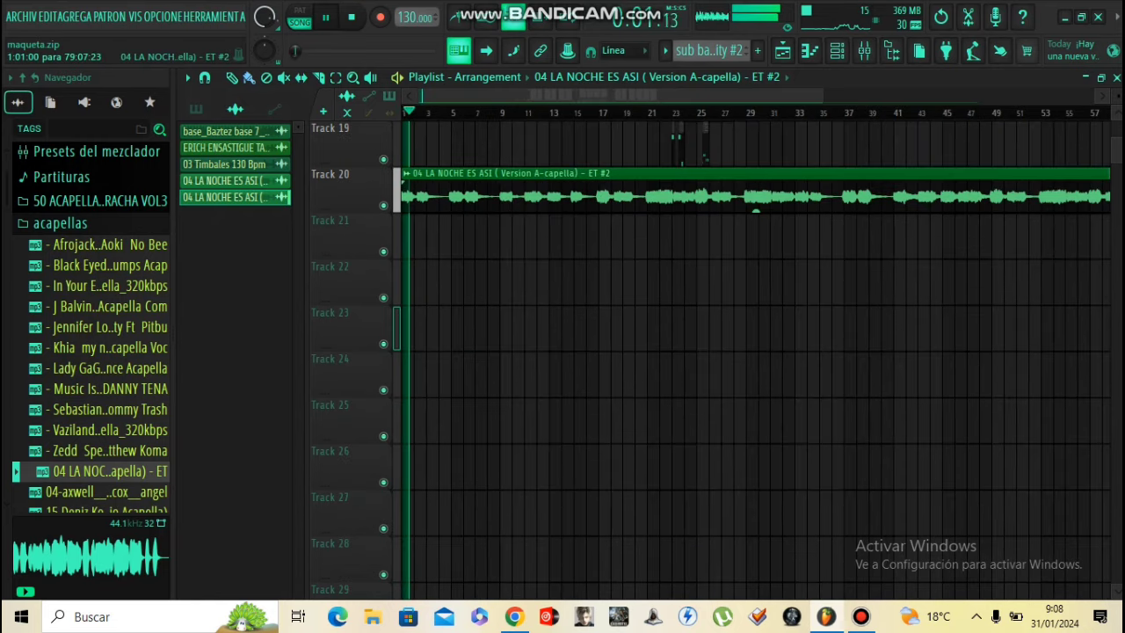
scroll(558, 250, "up", 3)
scroll(558, 251, "up", 1)
double_click(558, 405)
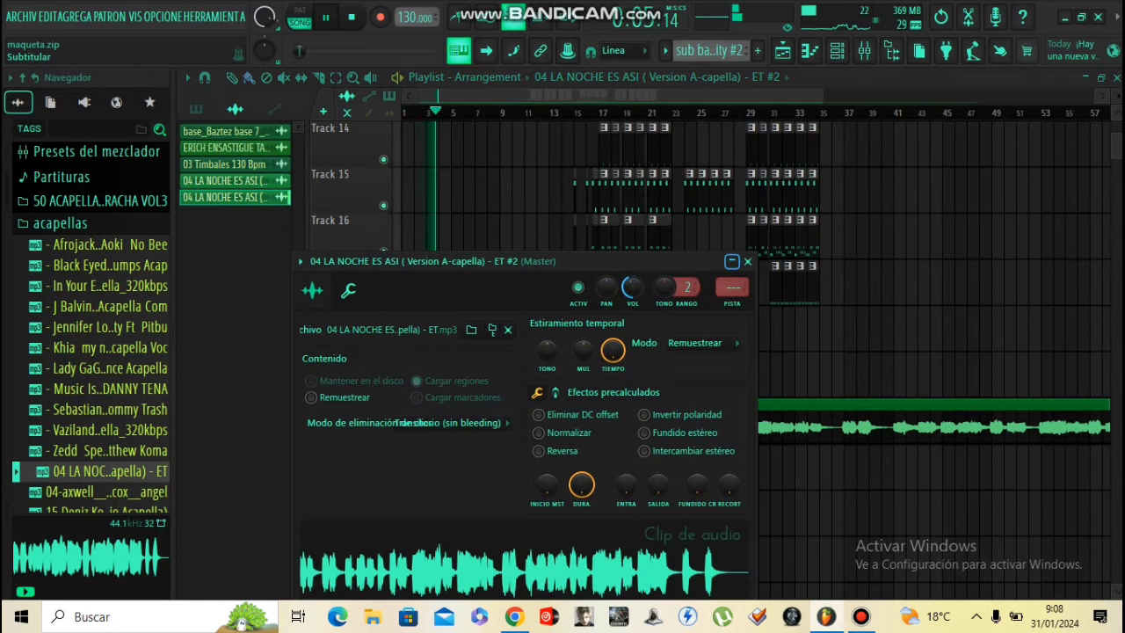
left_click(748, 261)
- Follow the playback of the acapella on Track 20 through bar 10 and examine where its phrases start against the grid
scroll(545, 198, "down", 2)
scroll(544, 198, "up", 2)
scroll(545, 198, "down", 2)
scroll(545, 198, "up", 4)
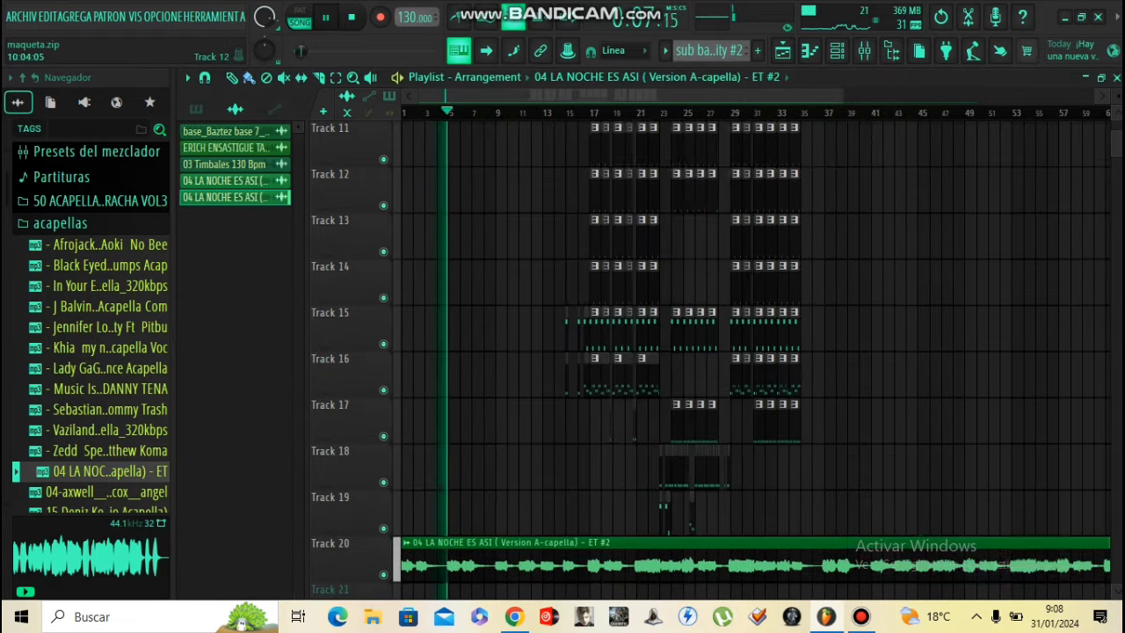
scroll(541, 198, "up", 2)
scroll(541, 198, "down", 2)
scroll(527, 198, "down", 2)
scroll(475, 198, "up", 2)
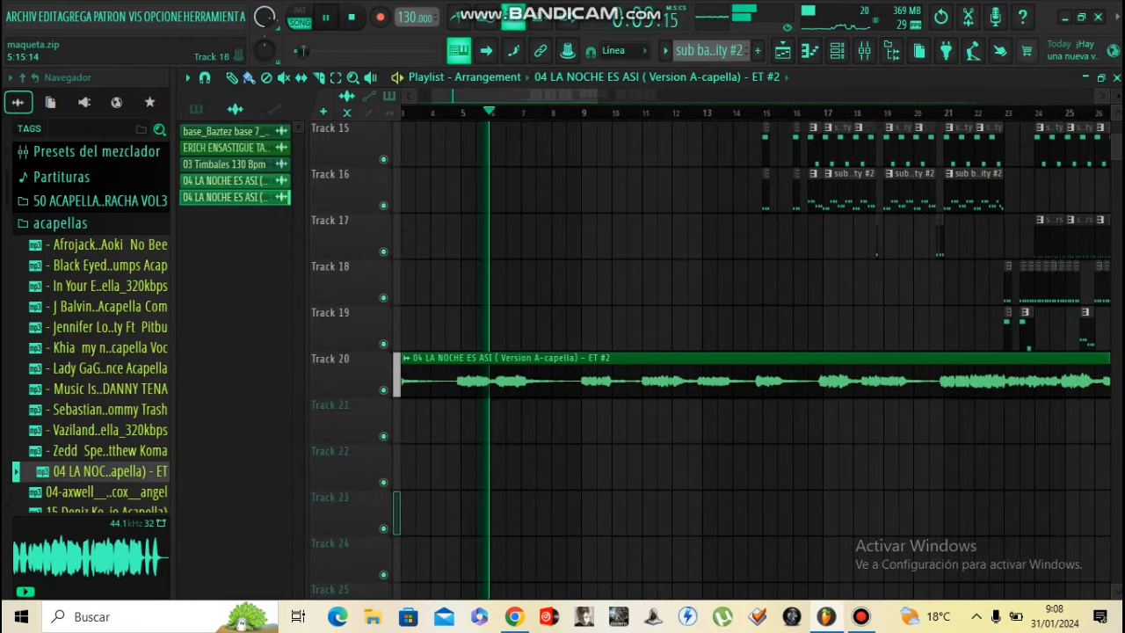
scroll(538, 281, "up", 2)
scroll(538, 282, "down", 2)
scroll(543, 281, "up", 2)
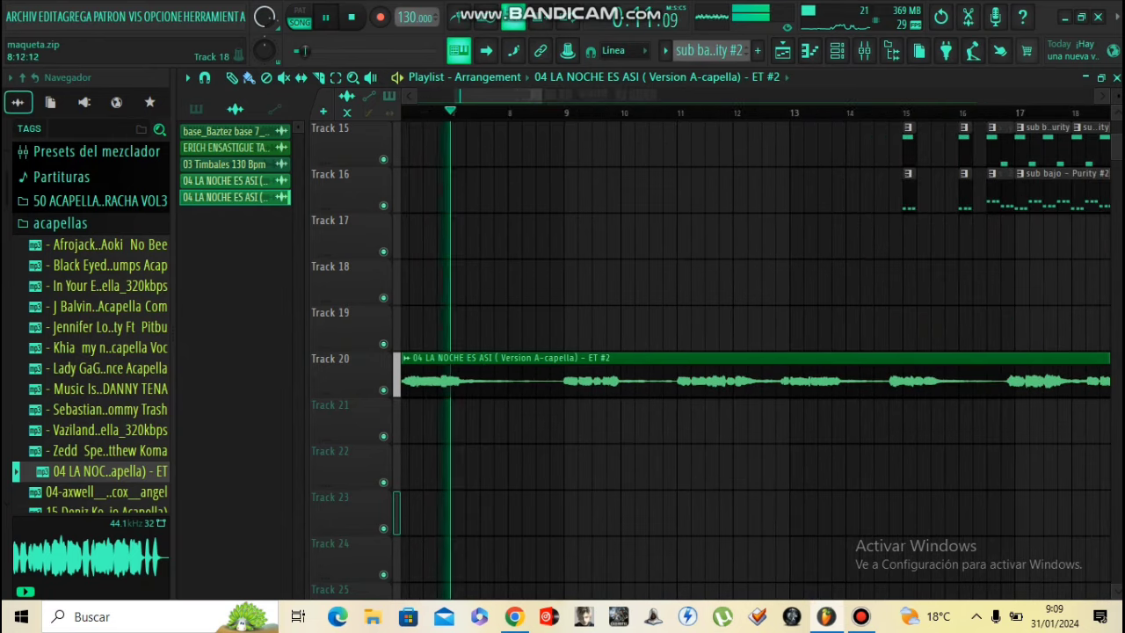
scroll(543, 282, "up", 2)
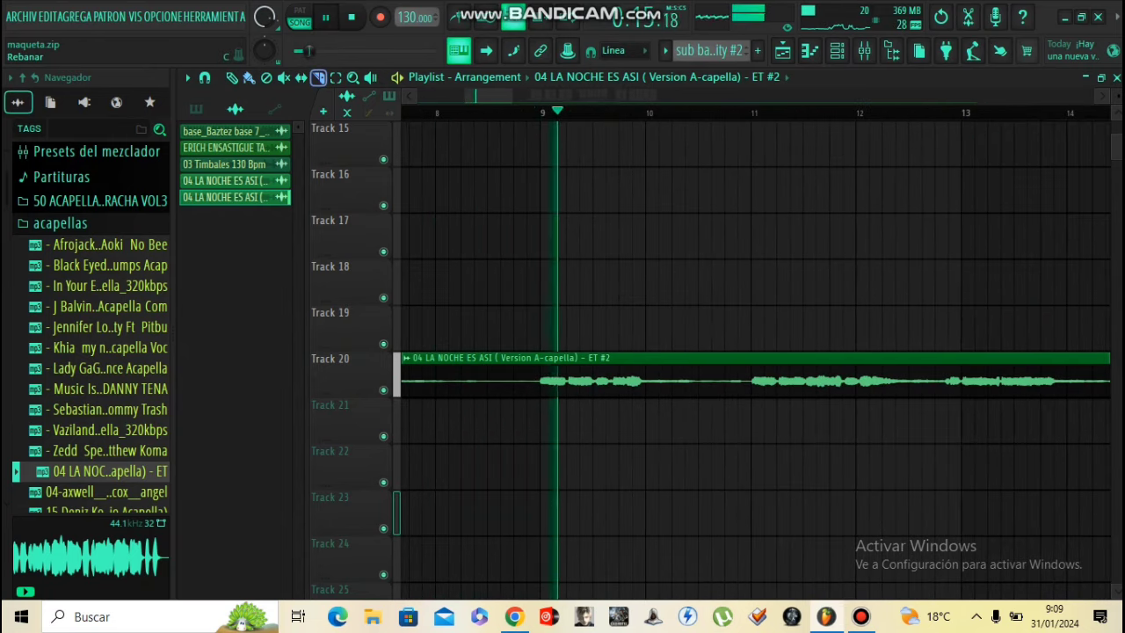
scroll(491, 237, "down", 3)
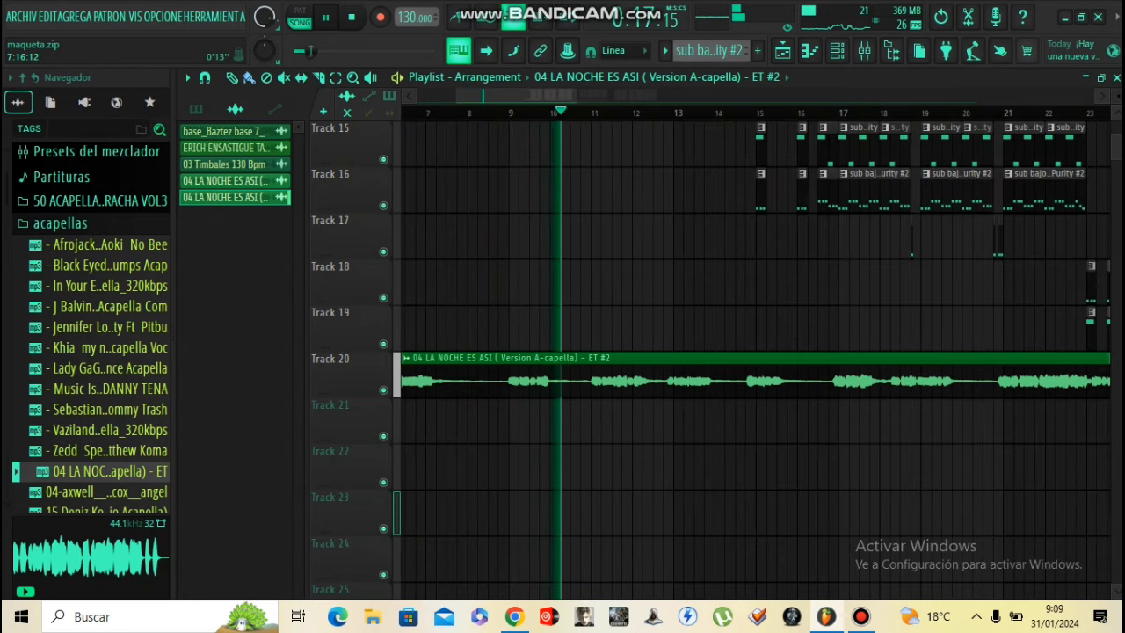
- Stop playback and slice the acapella on Track 20 at bar 9 and again about one beat after it
key("space")
scroll(518, 417, "up", 5)
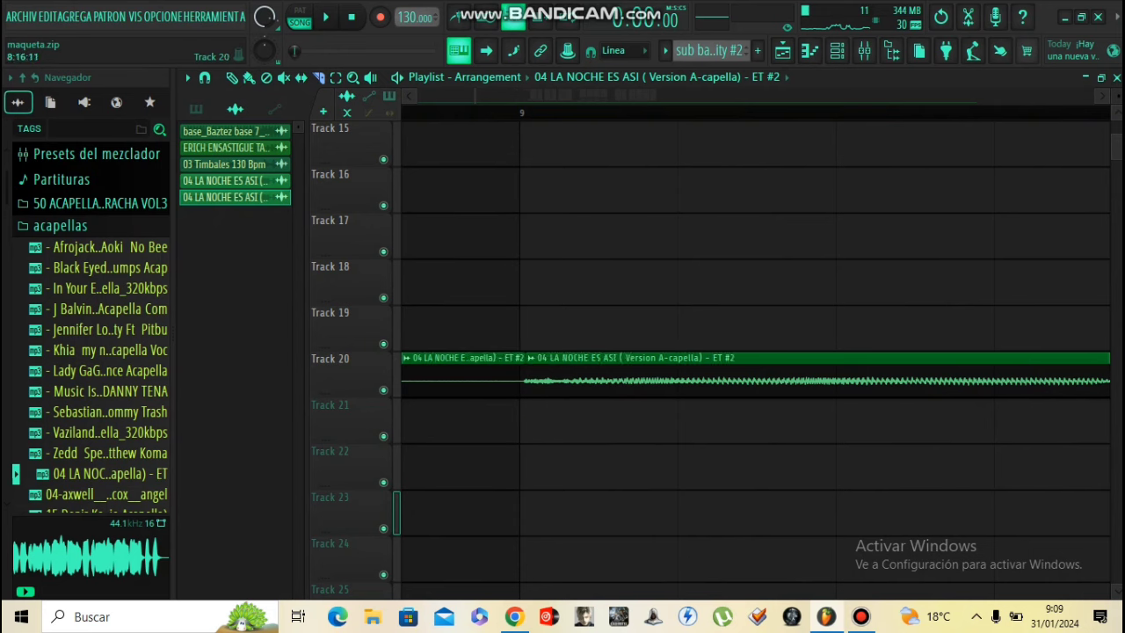
scroll(518, 418, "up", 2)
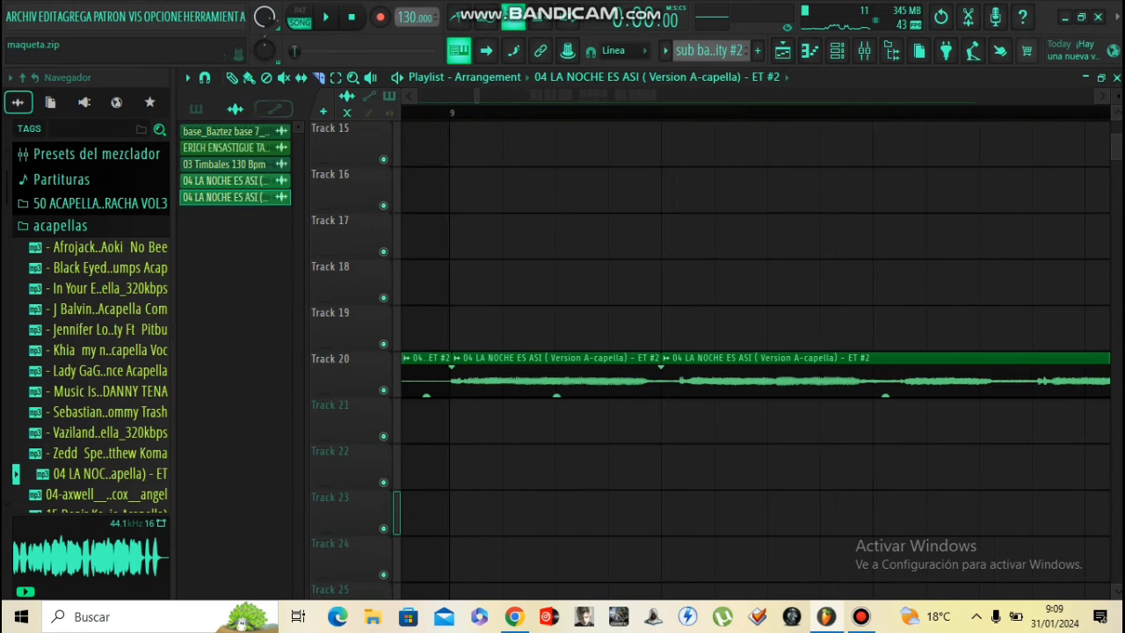
- Listen up to bar 16, slice the acapella on Track 20 shortly before bar 17 and delete everything after the cut
scroll(518, 418, "down", 5)
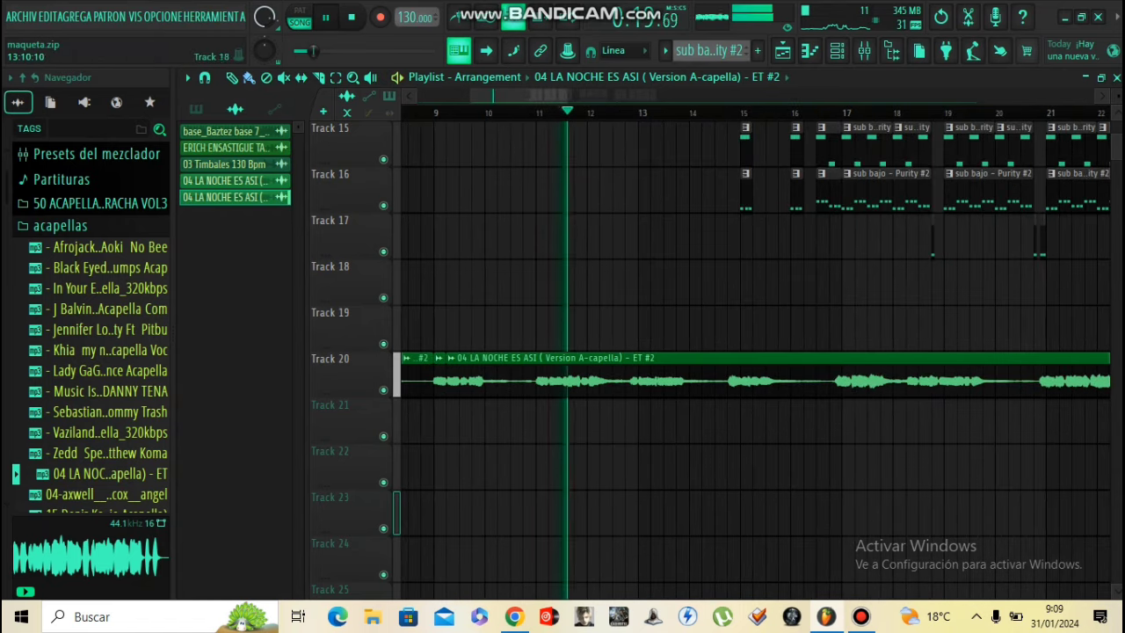
scroll(518, 417, "down", 3)
scroll(518, 417, "down", 4)
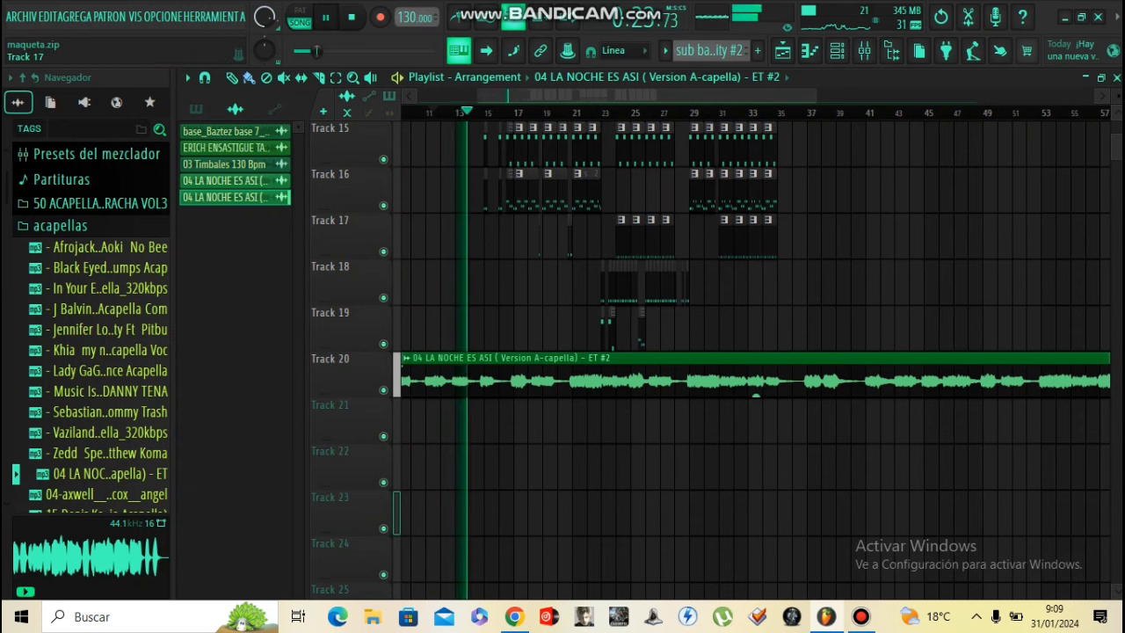
scroll(480, 417, "up", 5)
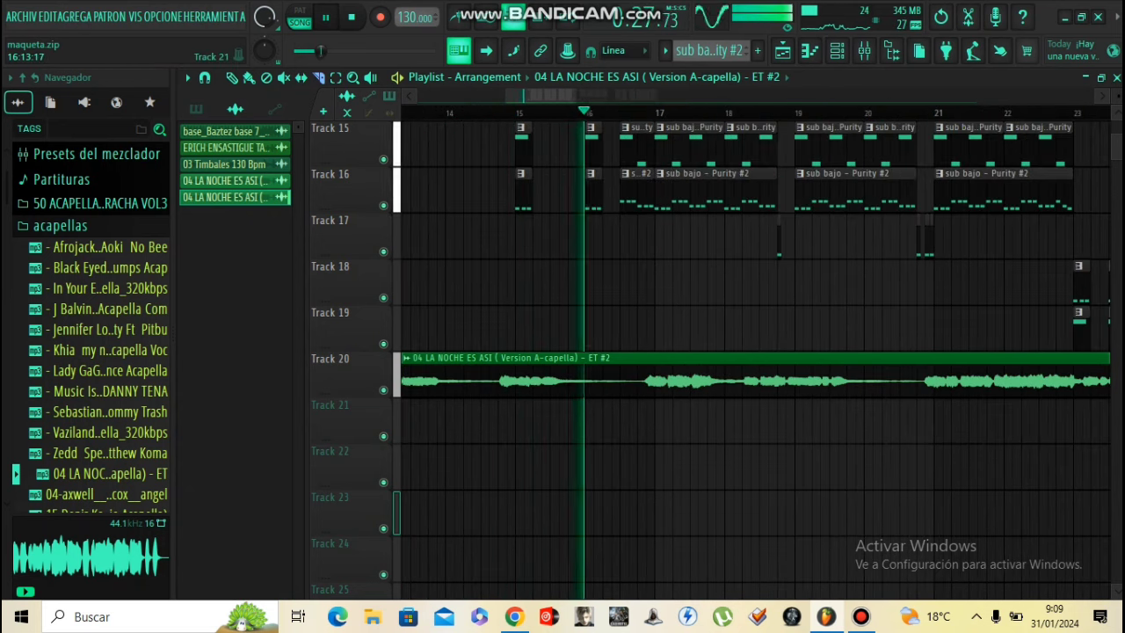
key("space")
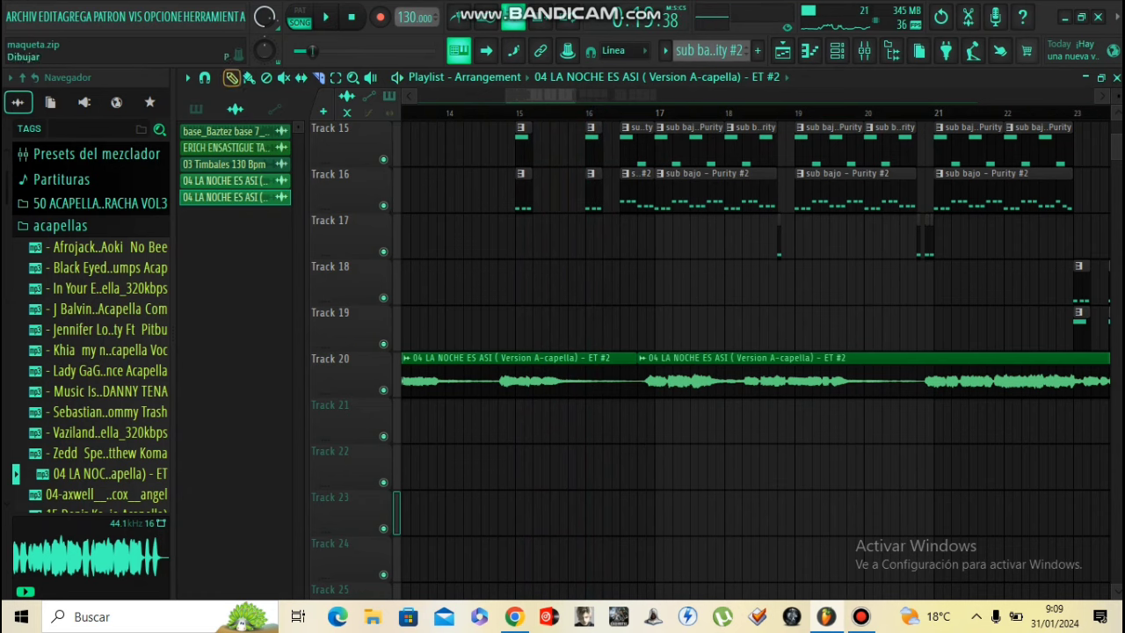
right_click(690, 373)
scroll(690, 413, "down", 5)
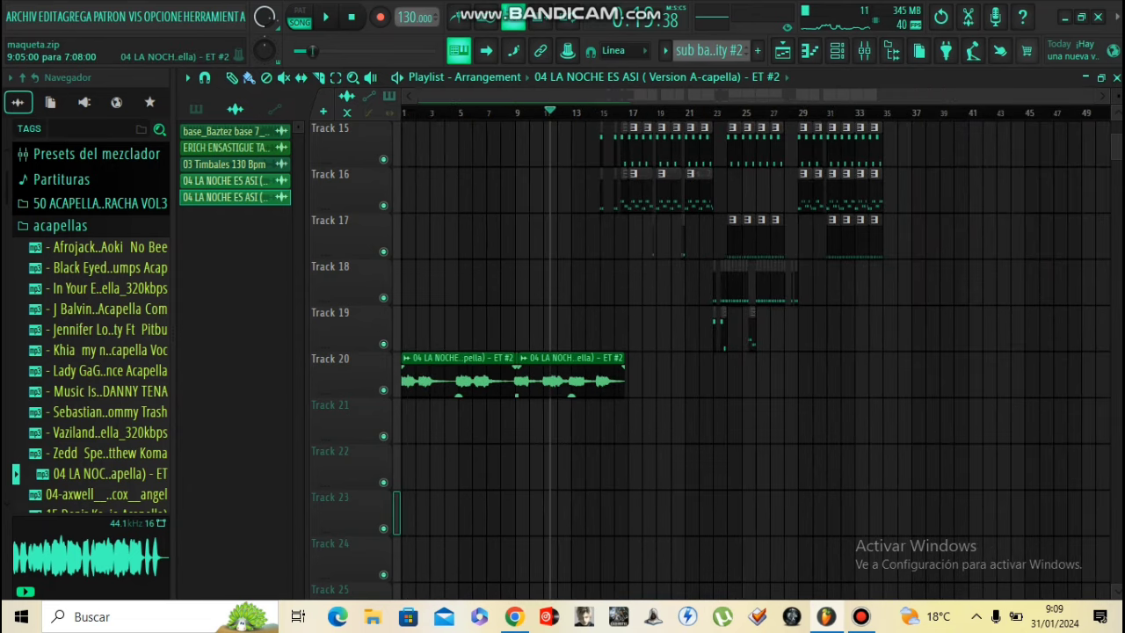
- Copy a one-beat vocal slice to Tracks 21 and 22 from bar 16 and repeat a half-beat version of it on each following beat
scroll(518, 378, "up", 5)
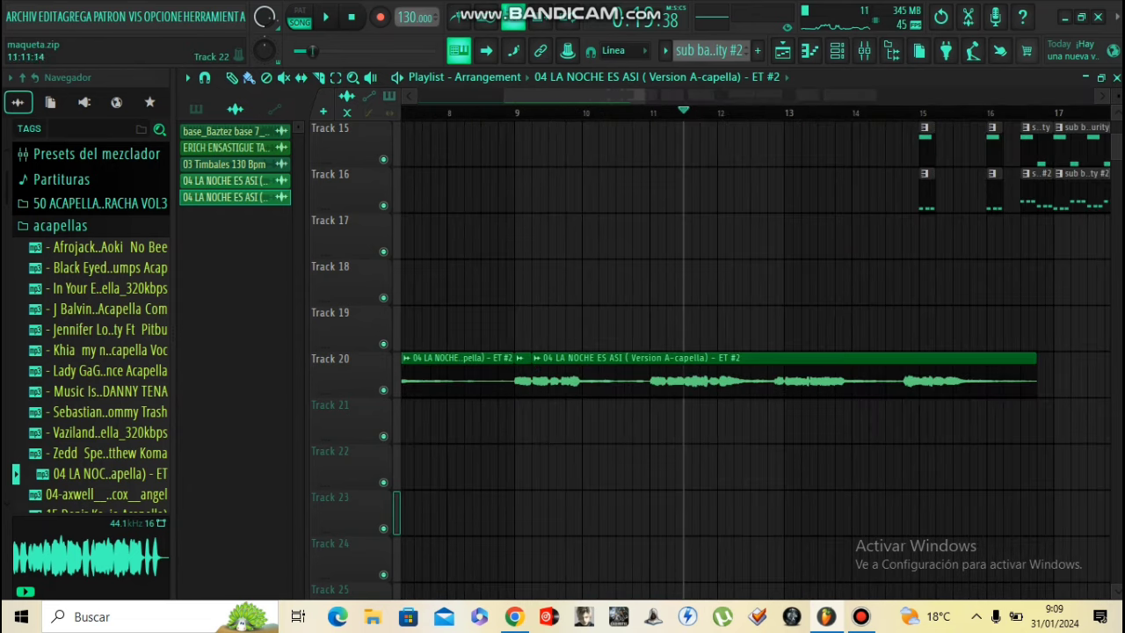
scroll(971, 424, "down", 4)
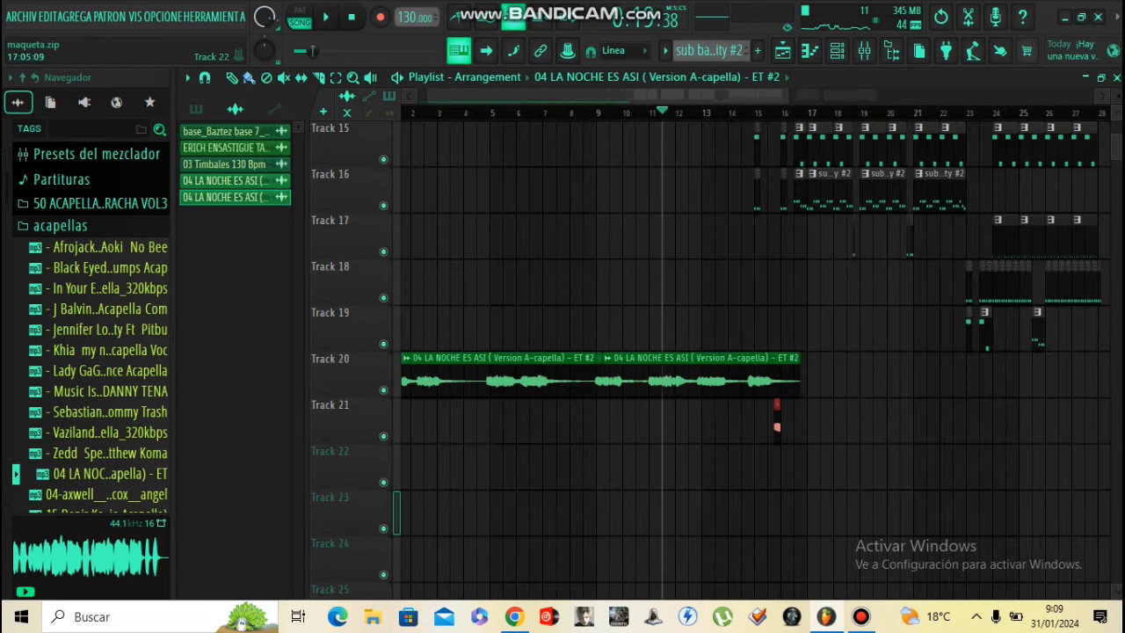
scroll(623, 423, "up", 6)
left_click_drag(587, 425, 631, 426)
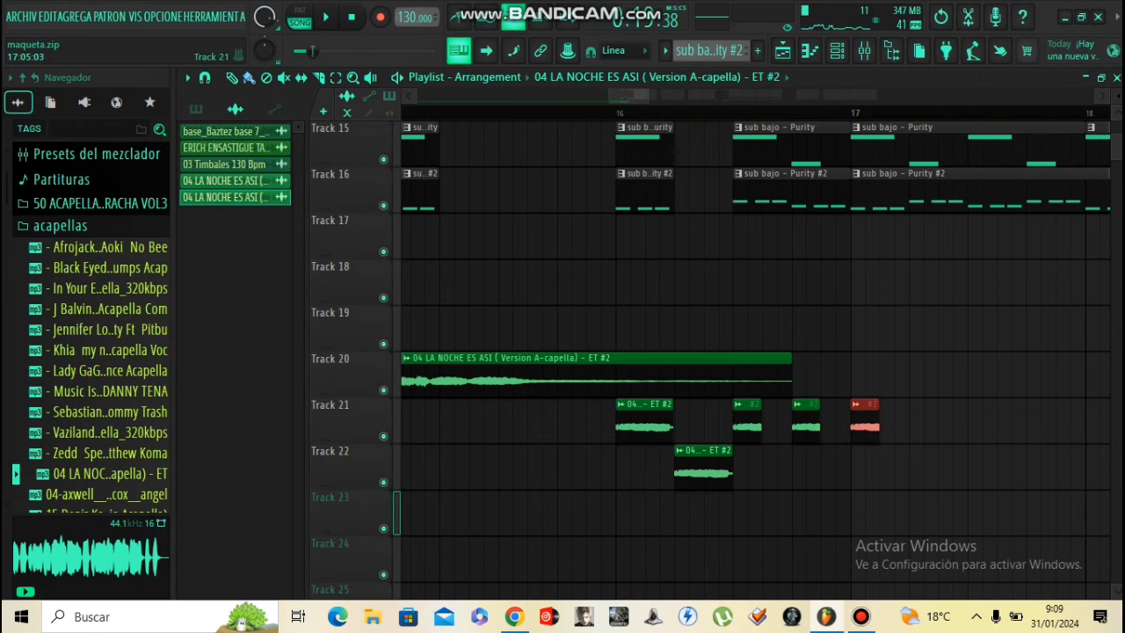
key("ctrl+b")
- Play back the vocal chops and replace the first half-beat chop on Track 21 with a second one-beat slice on Track 22
scroll(801, 438, "down", 4)
key("space")
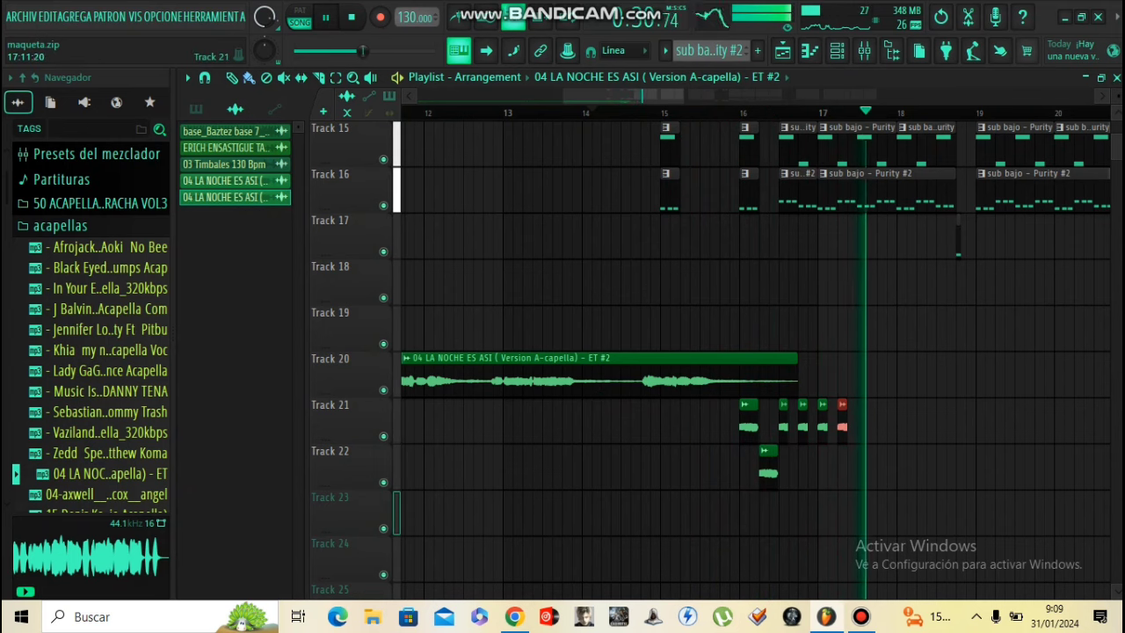
key("space")
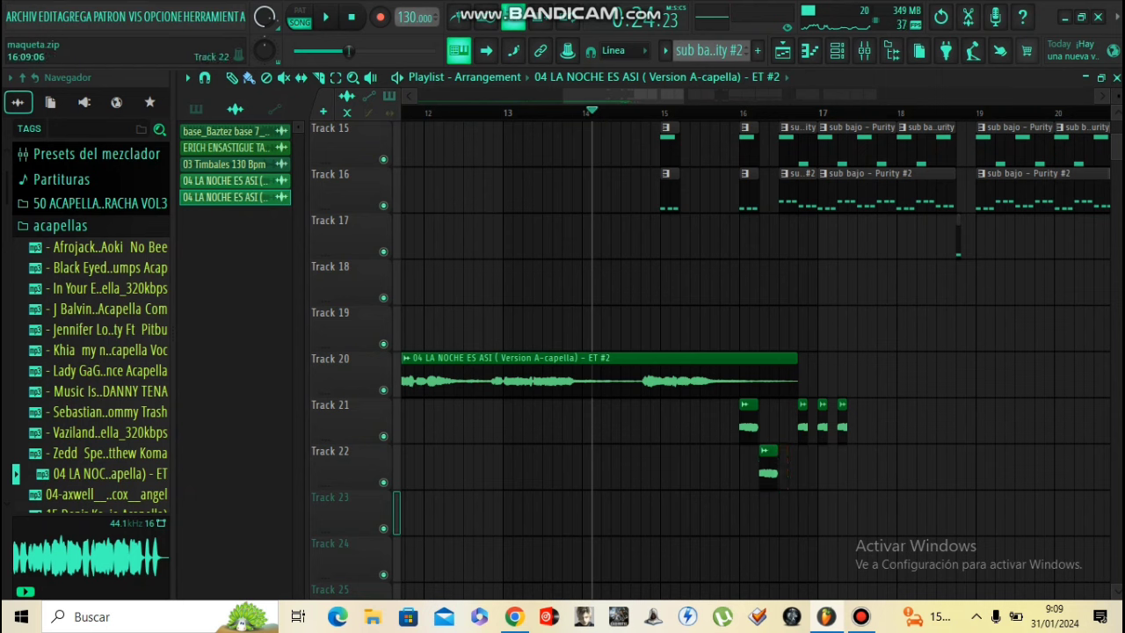
key("space")
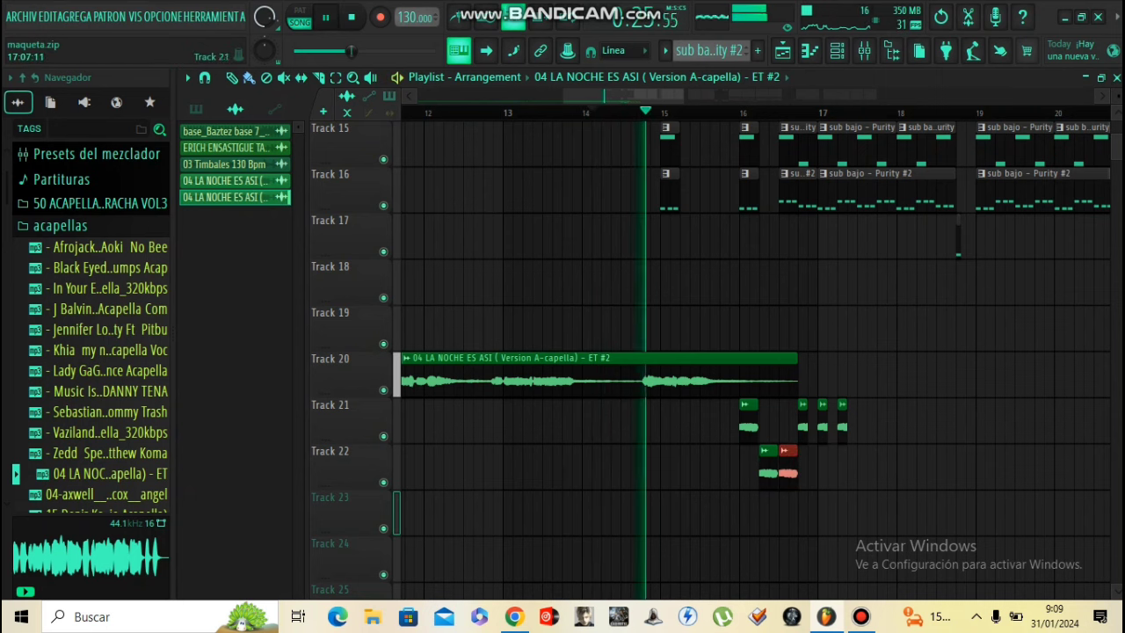
- Repeat the half-beat chop on every beat of Track 21 into bar 18 and place a one-beat slice on the last beat before bar 19
left_click_drag(862, 420, 914, 420)
scroll(913, 420, "up", 3)
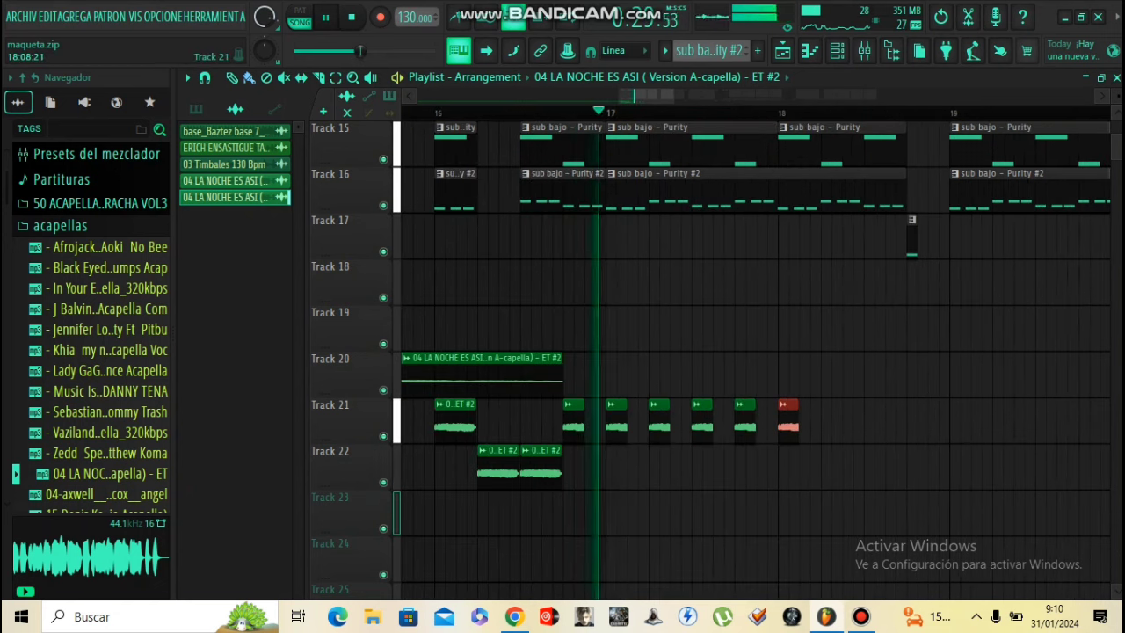
key("ctrl+b")
key("ctrl+b")
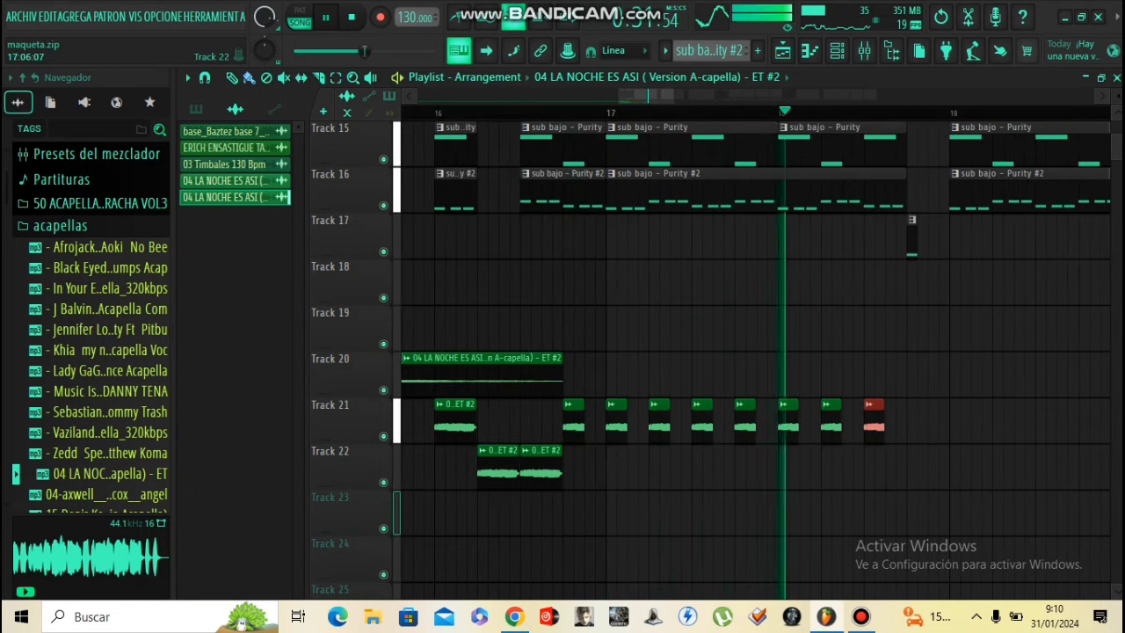
key("ctrl+d")
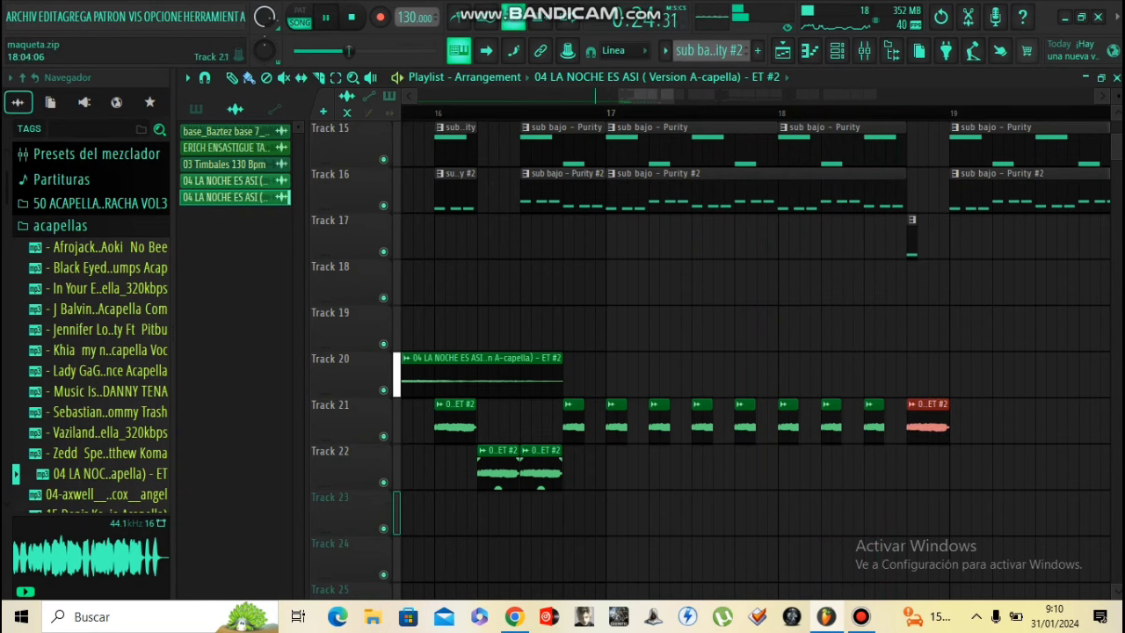
- Select the row of chops on Track 21 from just before bar 17 to bar 19 and duplicate it right behind
scroll(813, 420, "down", 3)
left_click_drag(793, 422, 598, 417)
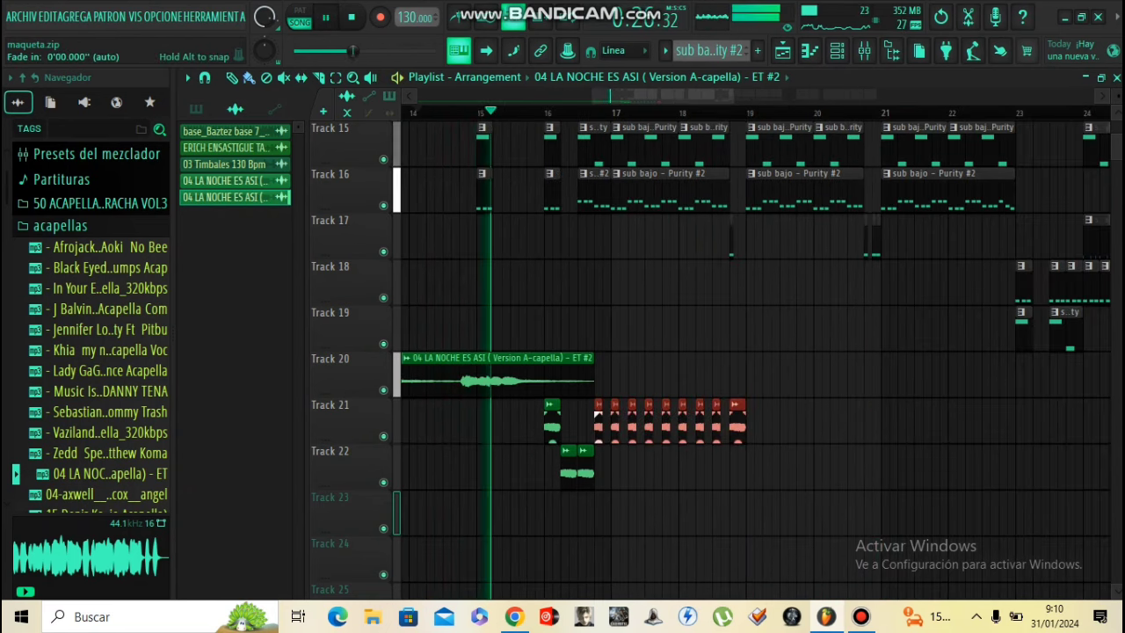
key("ctrl+b")
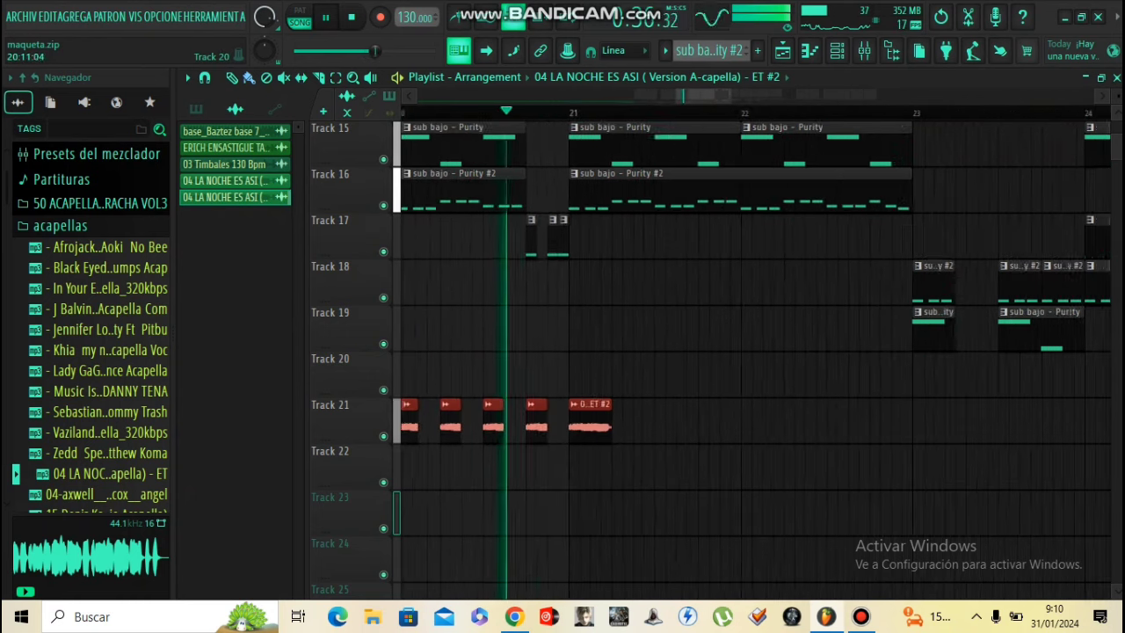
- Rework the end of the duplicated chops on Track 21, leaving two back-to-back half-beat chops on the last beat before bar 21
scroll(627, 421, "up", 1)
left_click(560, 466)
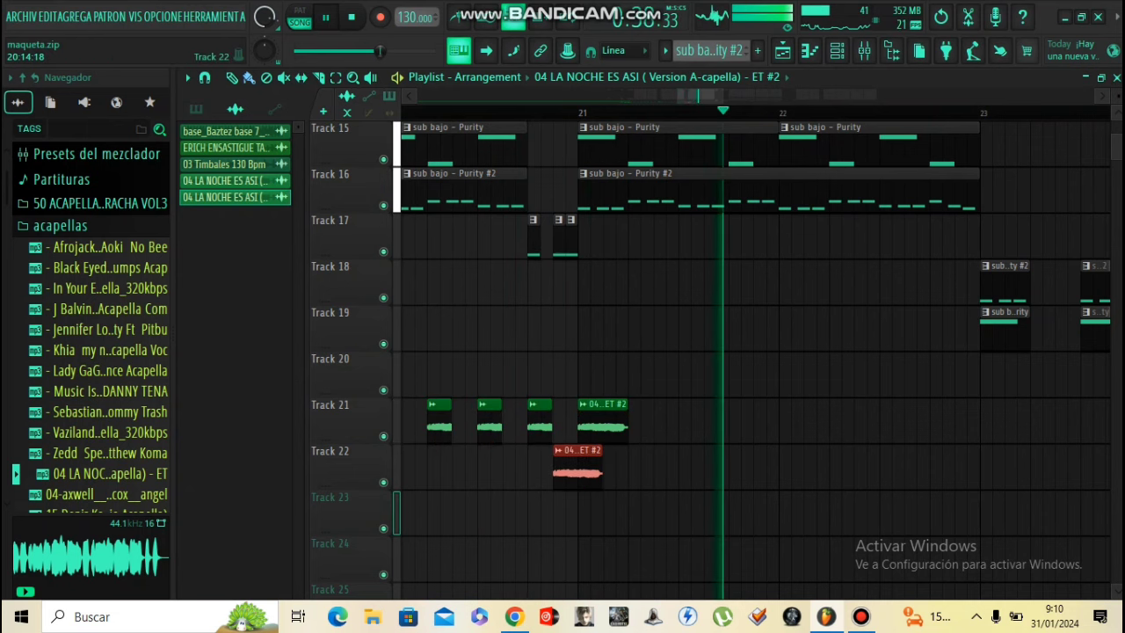
right_click(562, 466)
right_click(539, 426)
left_click_drag(598, 424, 551, 424)
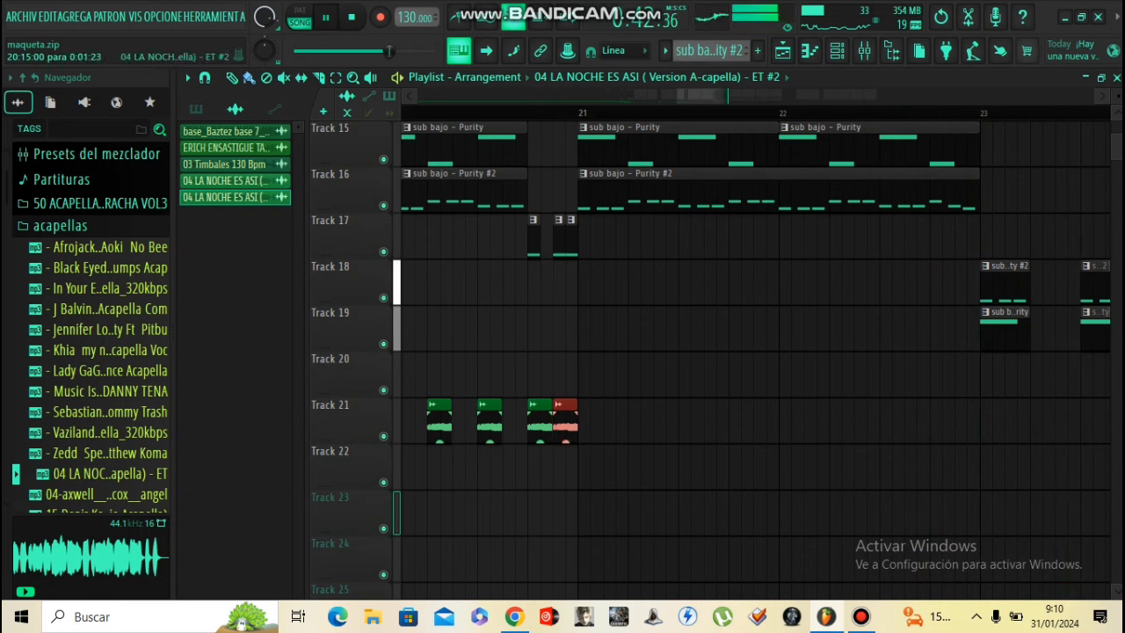
- Replay the song around bars 19 to 21 and check the chops on Track 21 against the percussion and bass tracks
scroll(560, 423, "down", 7)
left_click(456, 113)
scroll(486, 376, "up", 5)
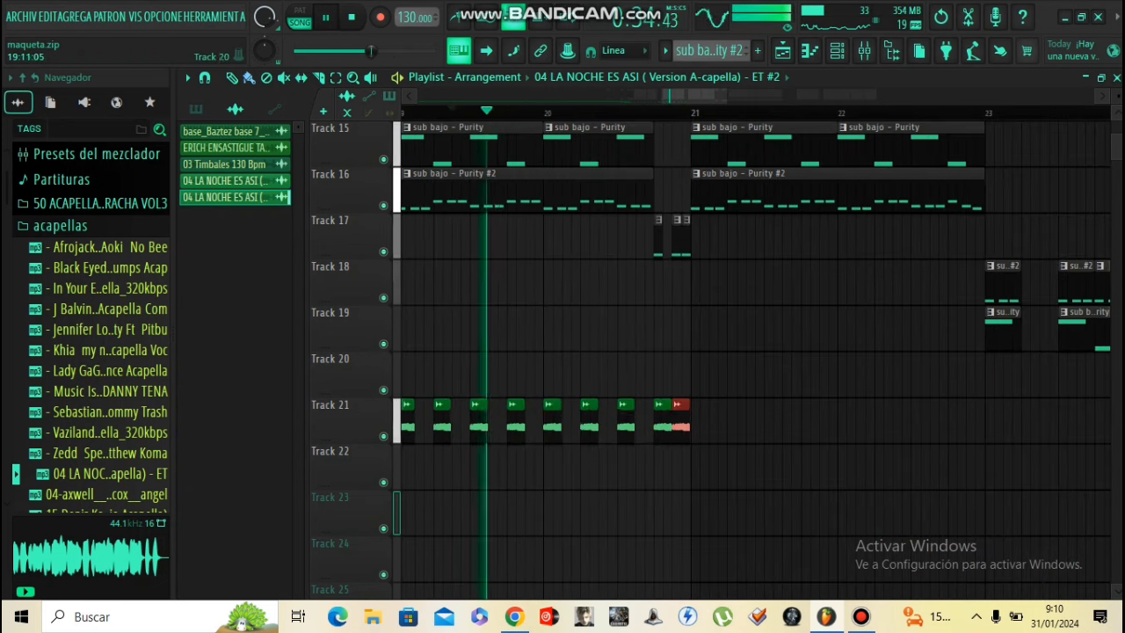
scroll(945, 360, "up", 2)
scroll(945, 360, "up", 3)
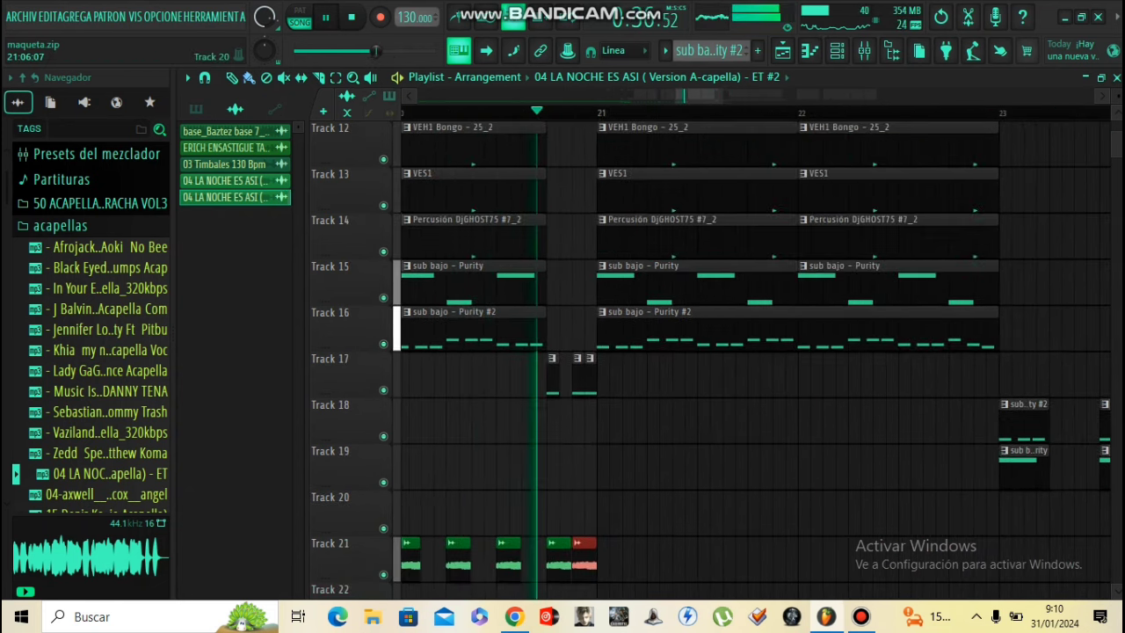
key("space")
key("space")
left_click_drag(478, 457, 531, 446)
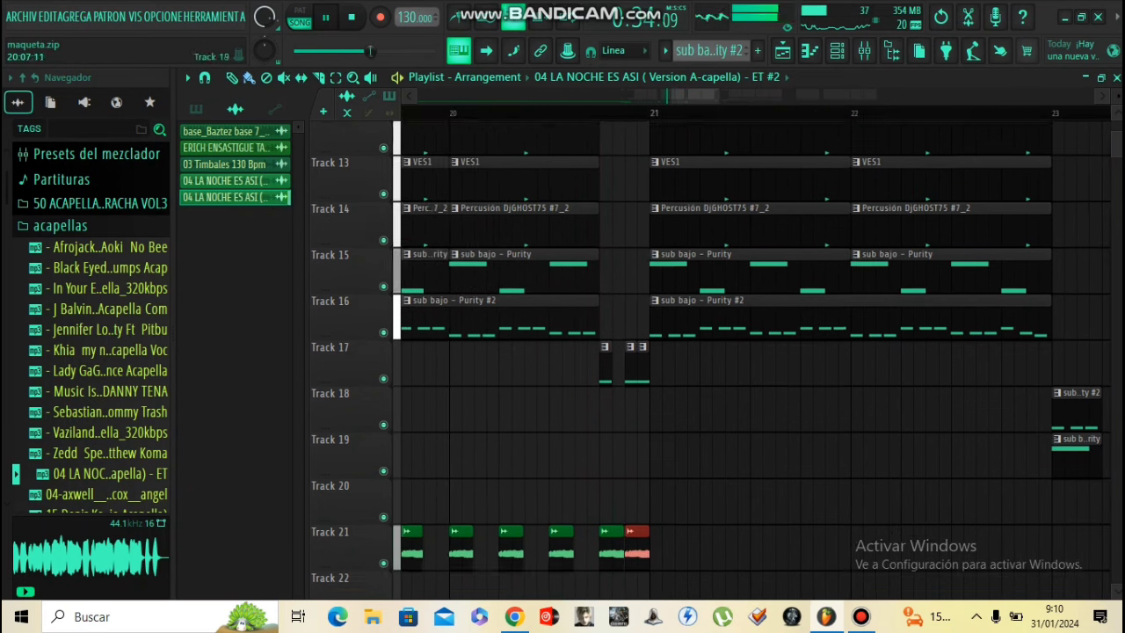
scroll(531, 409, "down", 2)
left_click(637, 467)
left_click(654, 467)
scroll(652, 467, "down", 3)
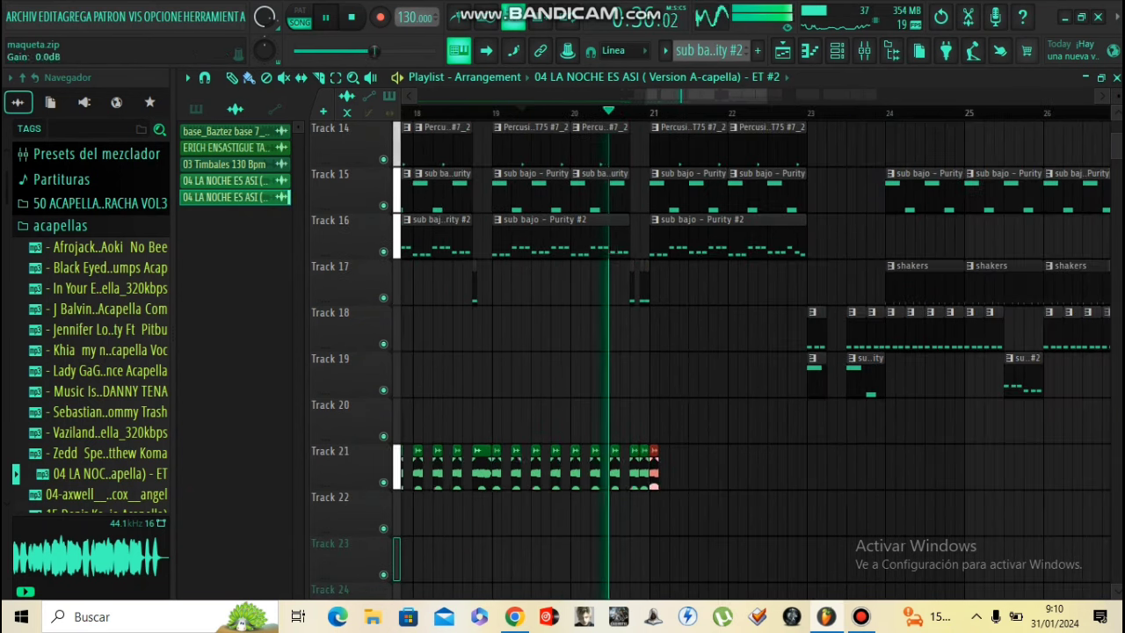
right_click(656, 468)
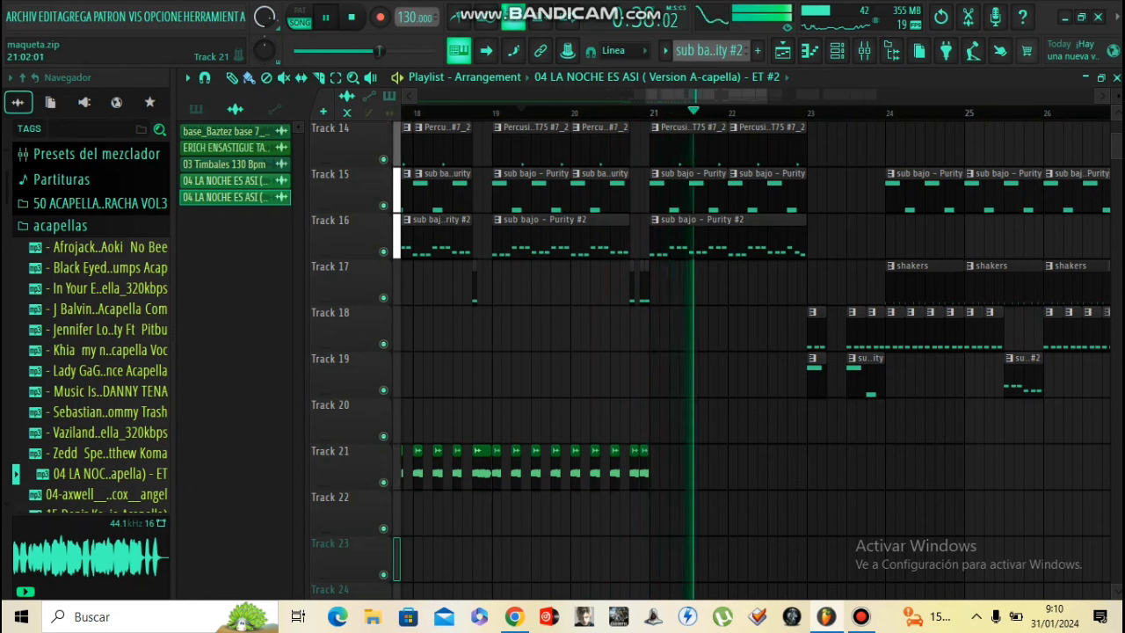
- Duplicate the half-beat chops of bars 19 and 20 on Track 21 from bar 21 and add a one-beat slice right before bar 23
left_click_drag(622, 511, 502, 467)
key("ctrl+b")
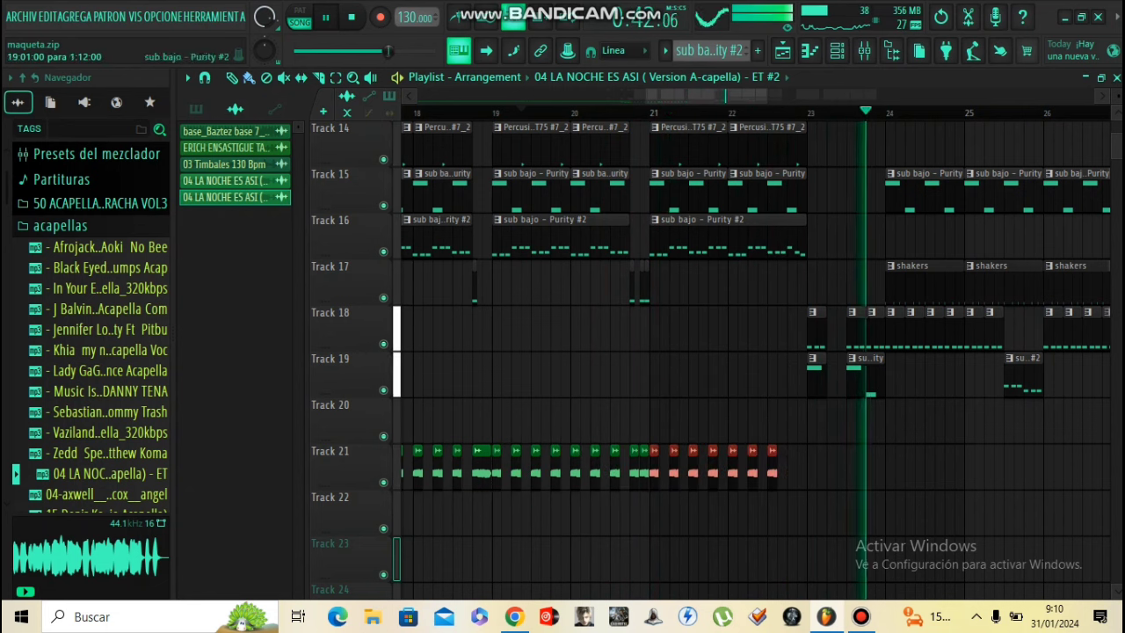
left_click(481, 470)
left_click(796, 470)
scroll(826, 471, "up", 3)
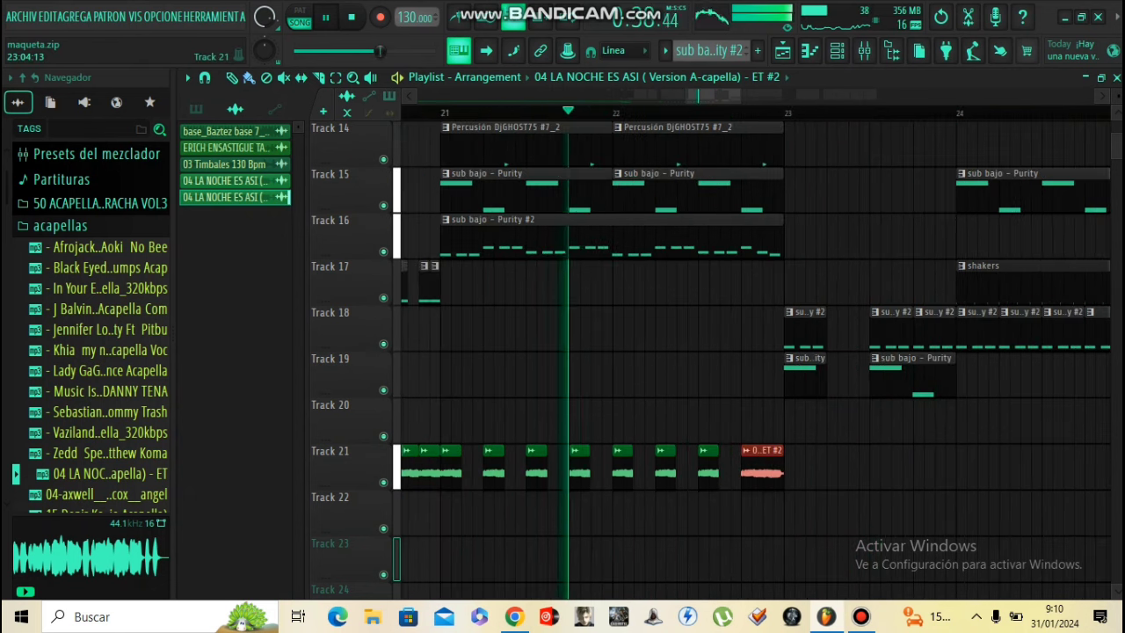
- Continue the half-beat vocal chops on Track 21 on every beat of bar 23, ending with two back-to-back chops on the last beat
scroll(826, 474, "down", 3)
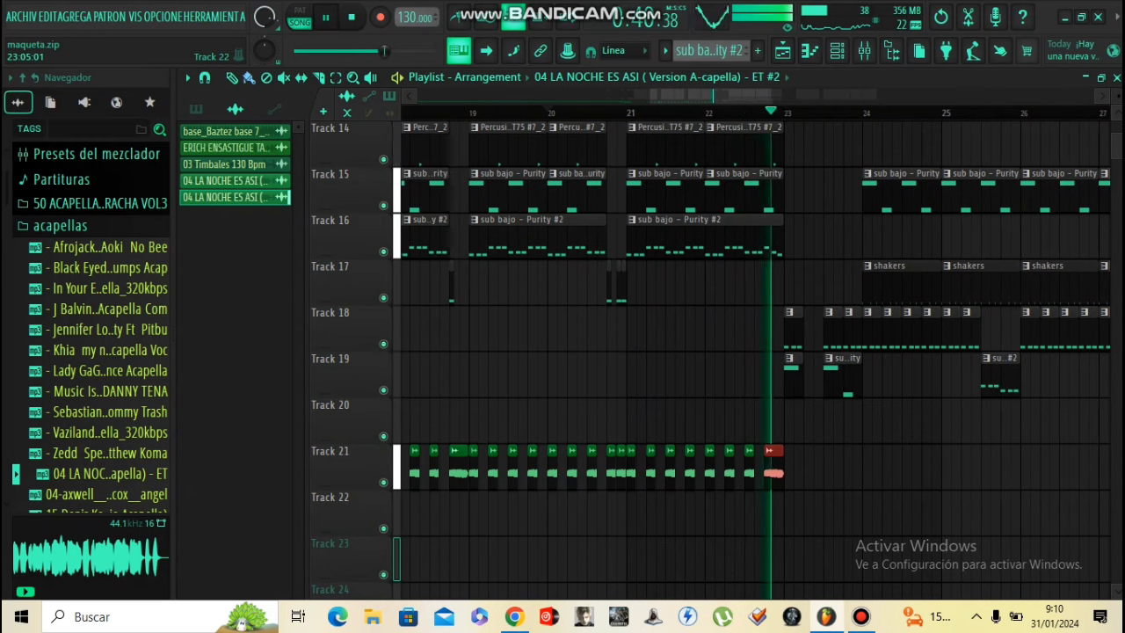
key("space")
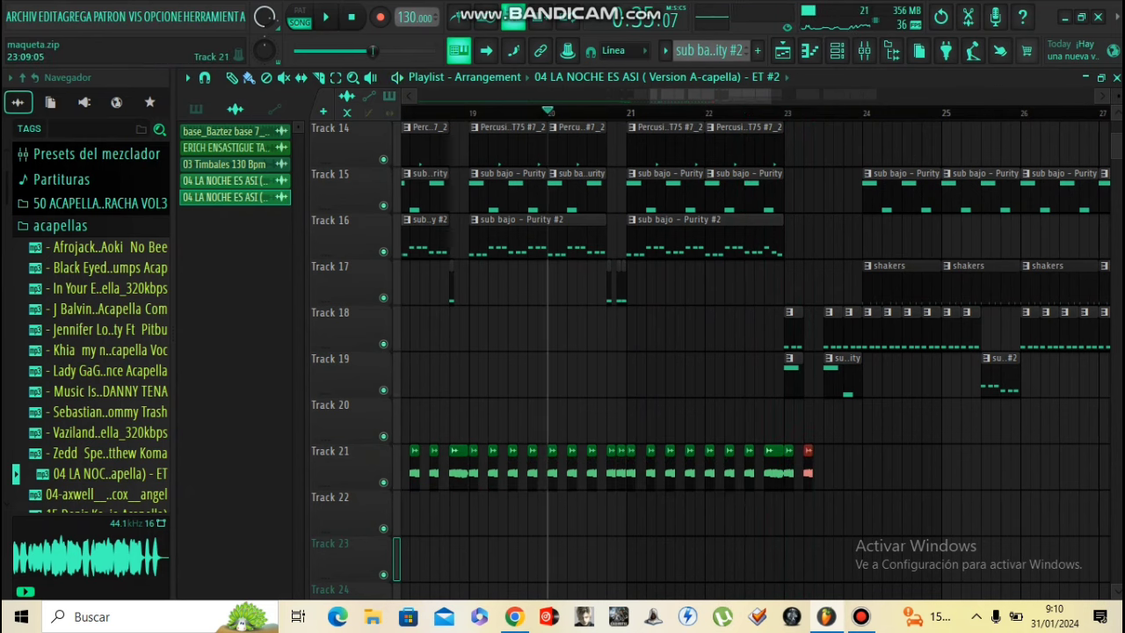
scroll(846, 470, "up", 3)
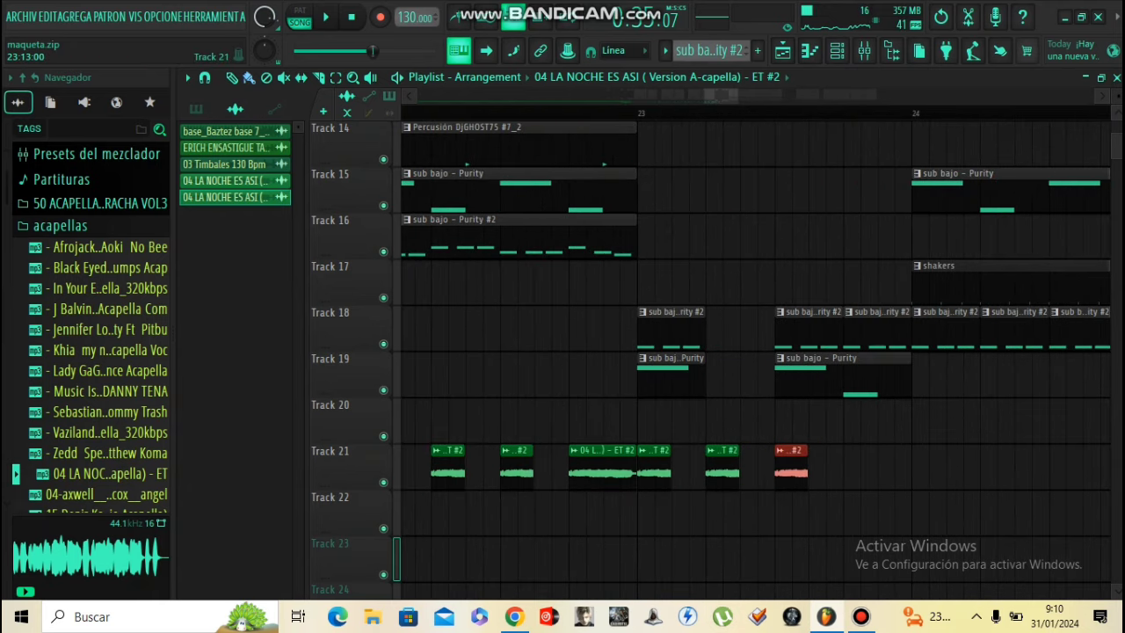
key("ctrl+b")
scroll(755, 360, "down", 4)
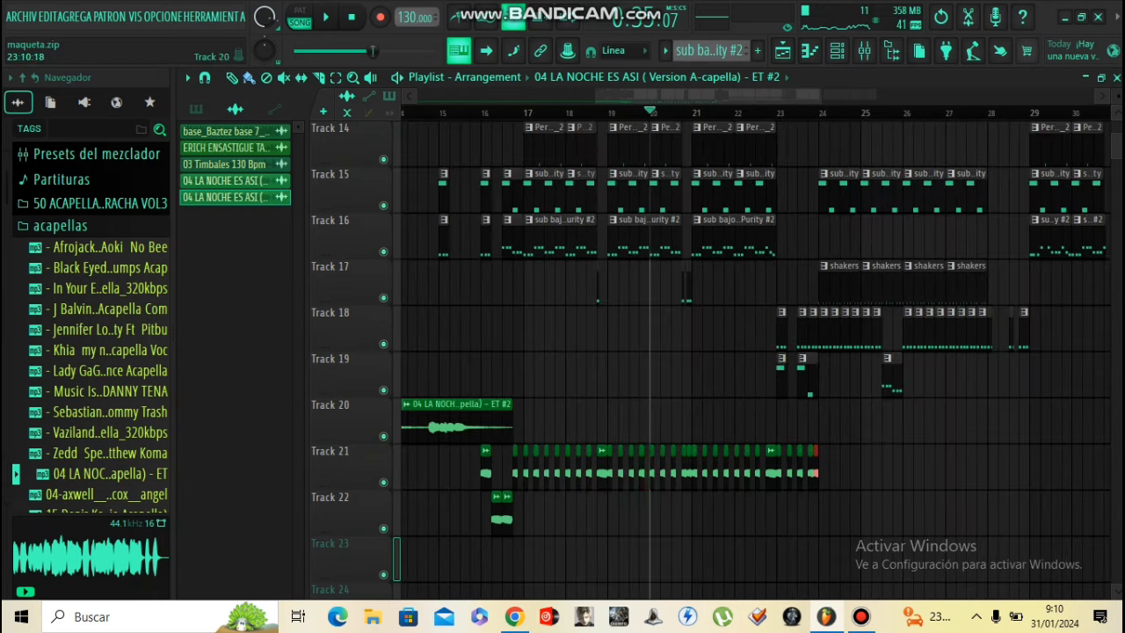
- Replay the song from about bar 20 into bar 24 and check the bar 23 chops on Track 21 against the bass patterns
key("space")
scroll(699, 360, "up", 2)
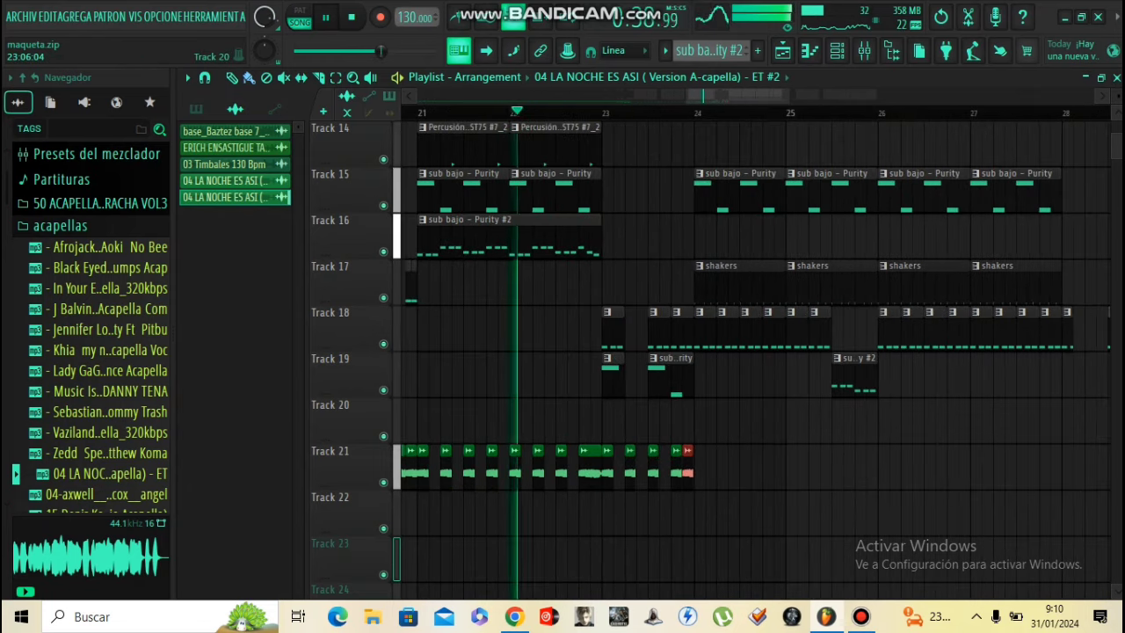
scroll(637, 360, "up", 2)
scroll(637, 360, "up", 4)
scroll(637, 360, "down", 4)
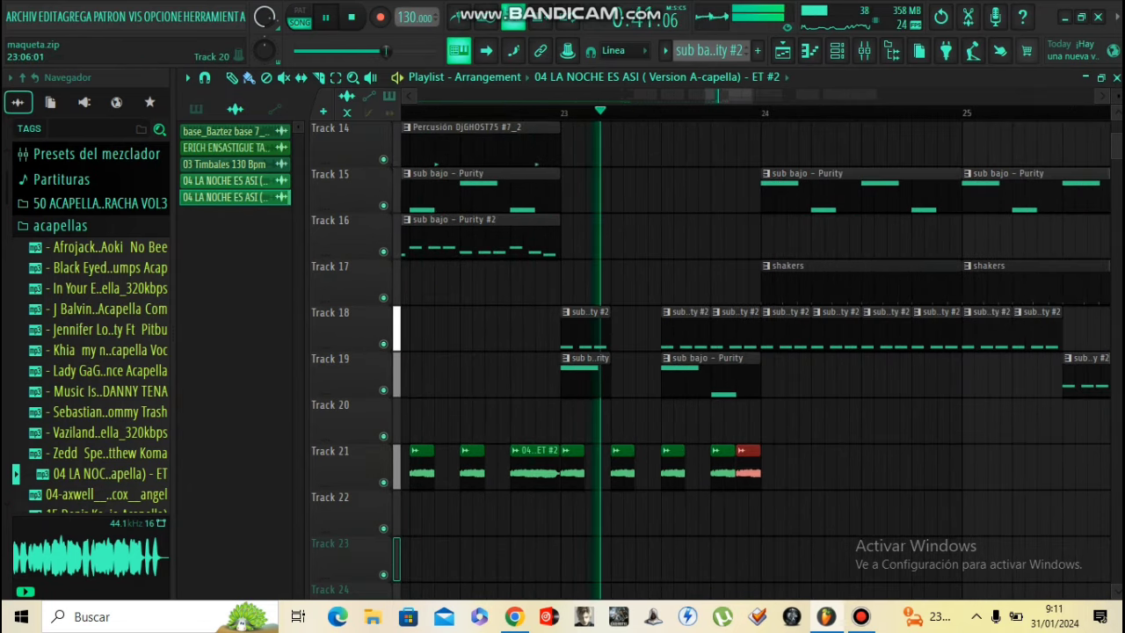
scroll(606, 360, "down", 2)
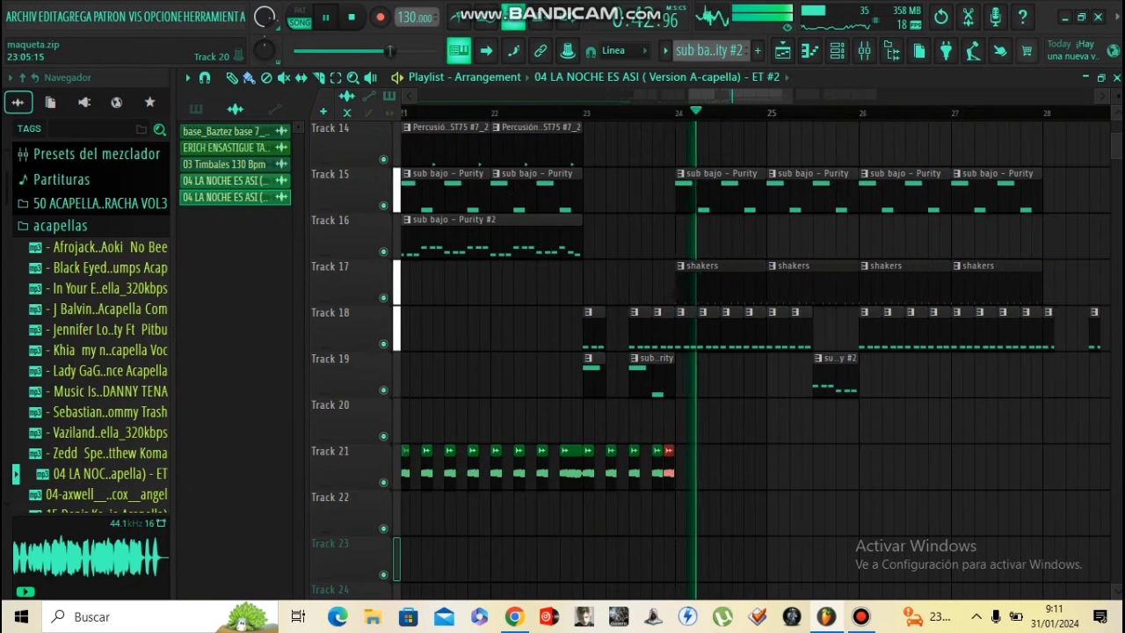
scroll(615, 457, "up", 2)
- Delete the beat 2 chop of bar 23 on Track 21 and replace the beat 3 chop with a one-beat slice
right_click(613, 461)
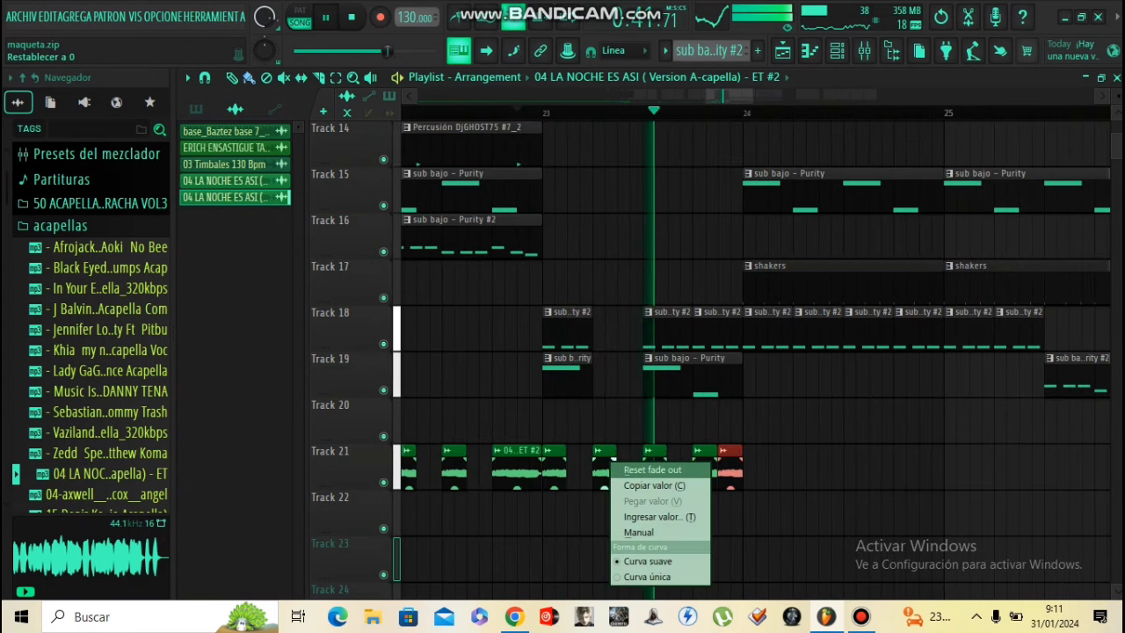
left_click(602, 455)
right_click(603, 452)
left_click(517, 466)
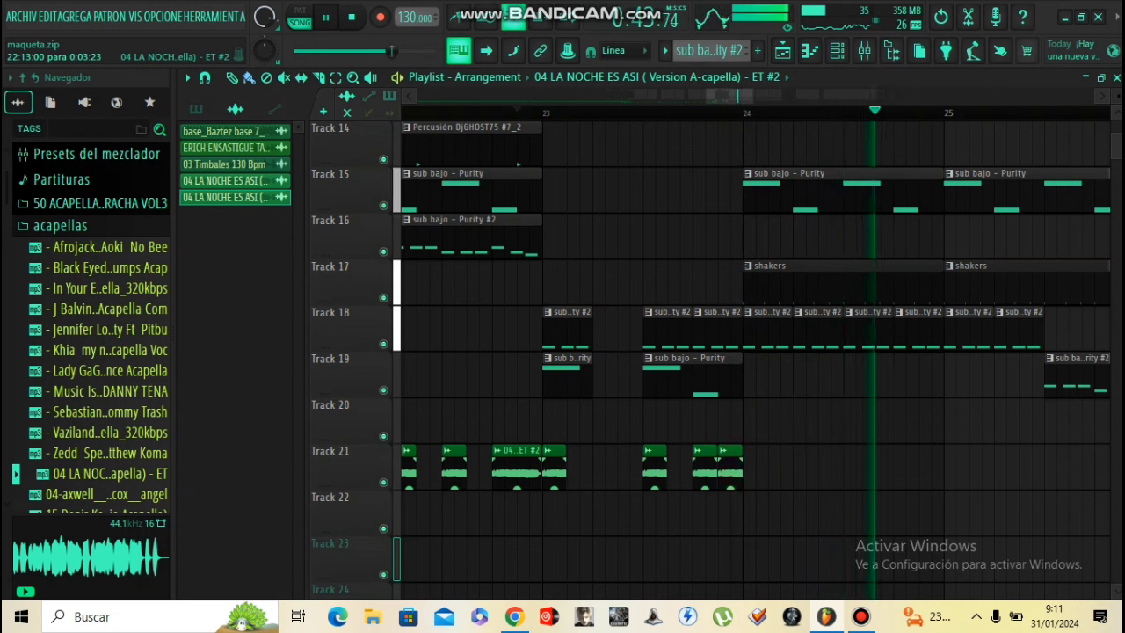
key("space")
right_click(650, 465)
left_click(649, 465)
key("space")
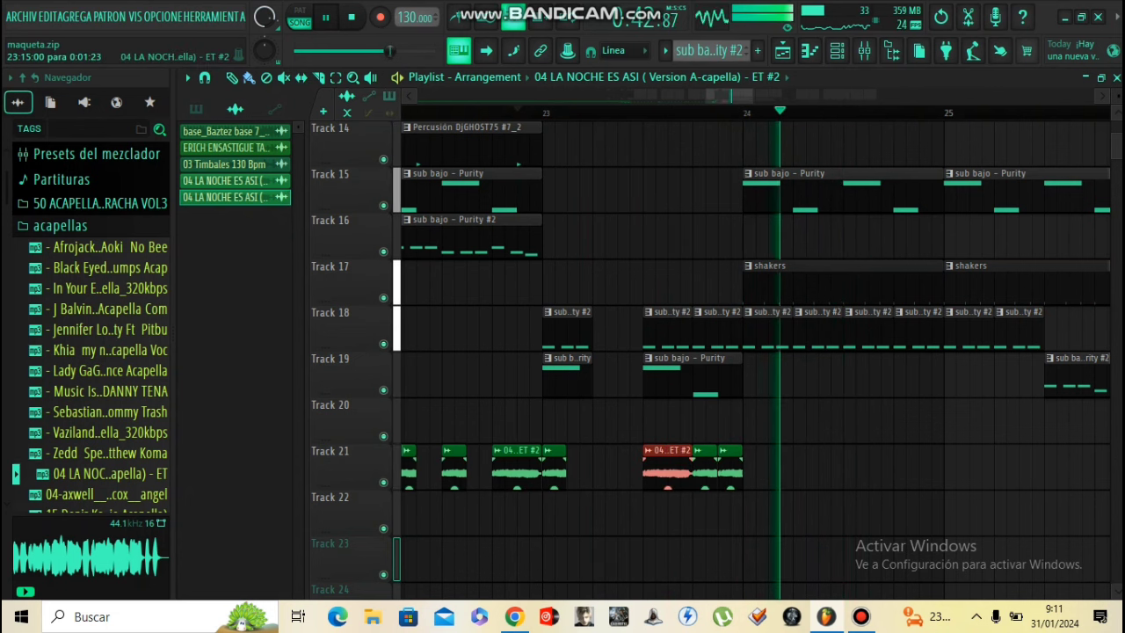
- Leave one half-beat chop at the start of beat 4 in bar 23 on Track 21 and add chops on beats 1 and 2 of bar 24
key("space")
right_click(705, 467)
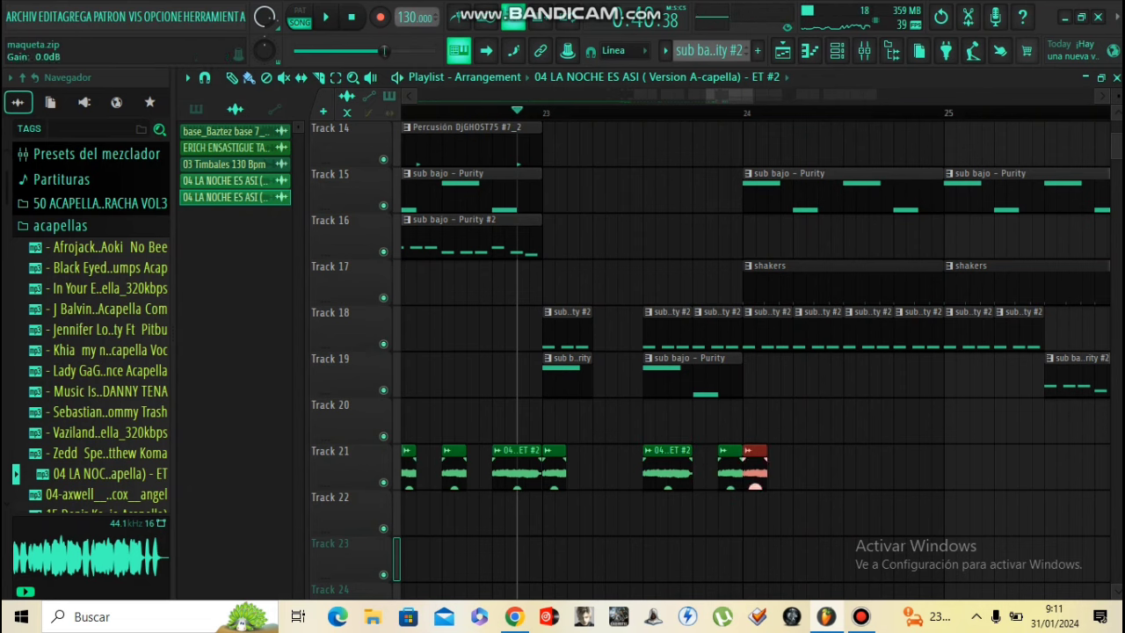
key("space")
scroll(769, 351, "down", 3, "ctrl")
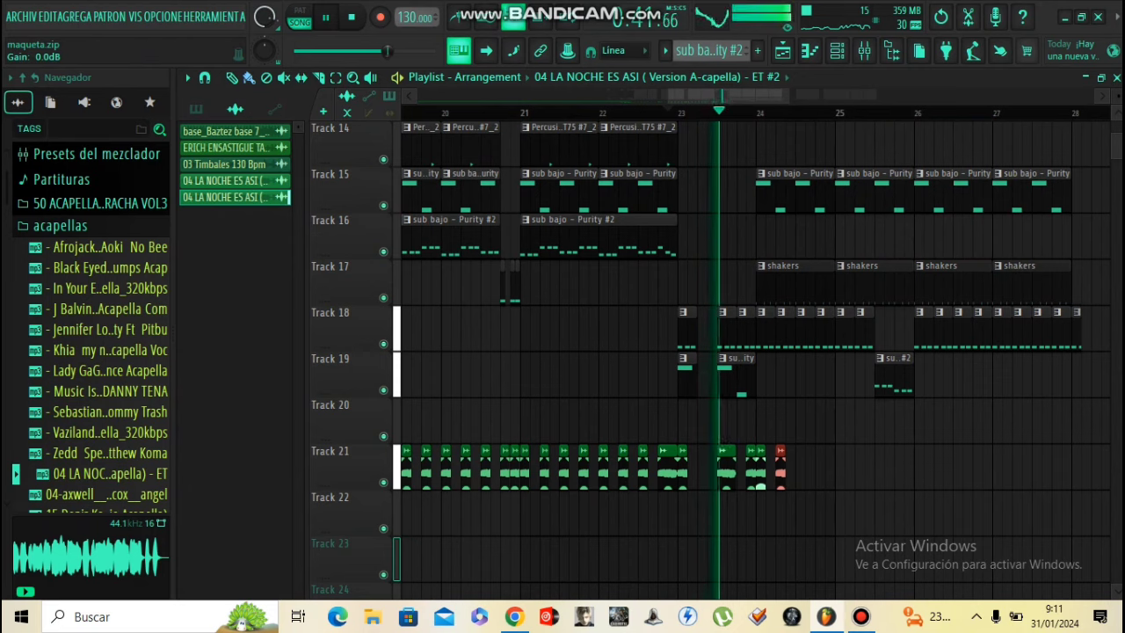
scroll(769, 352, "up", 3, "ctrl")
key("space")
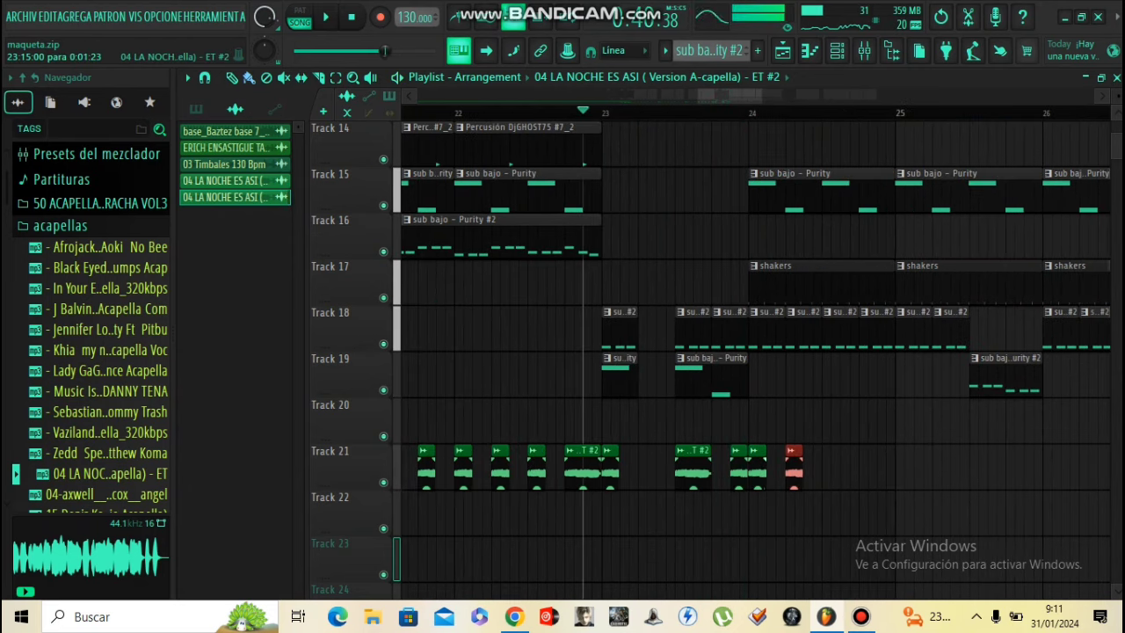
key("space")
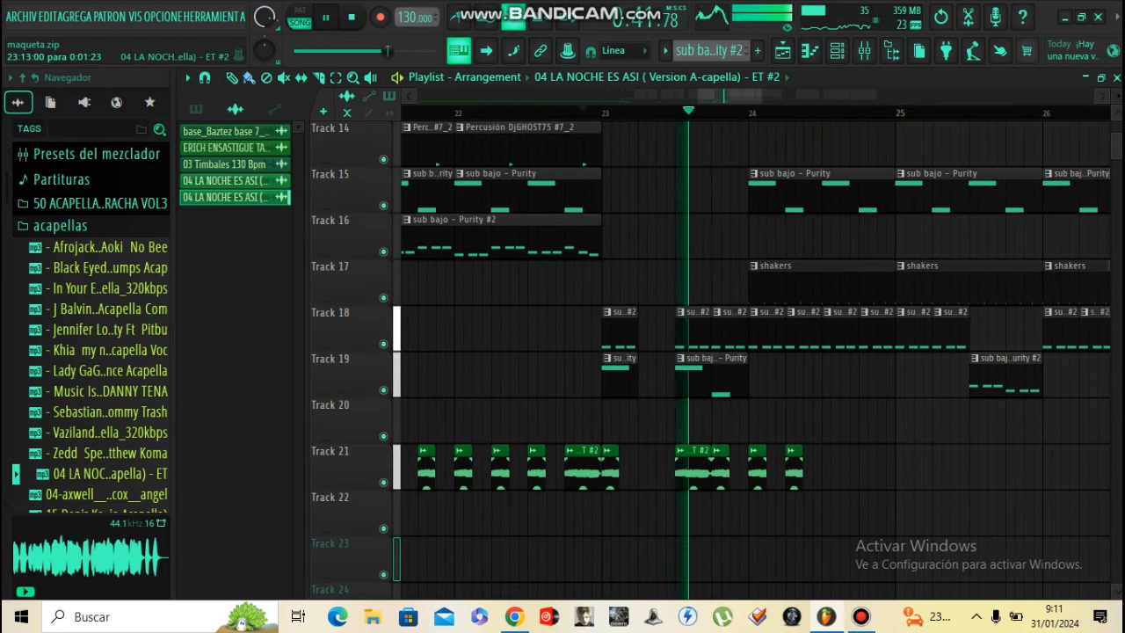
key("space")
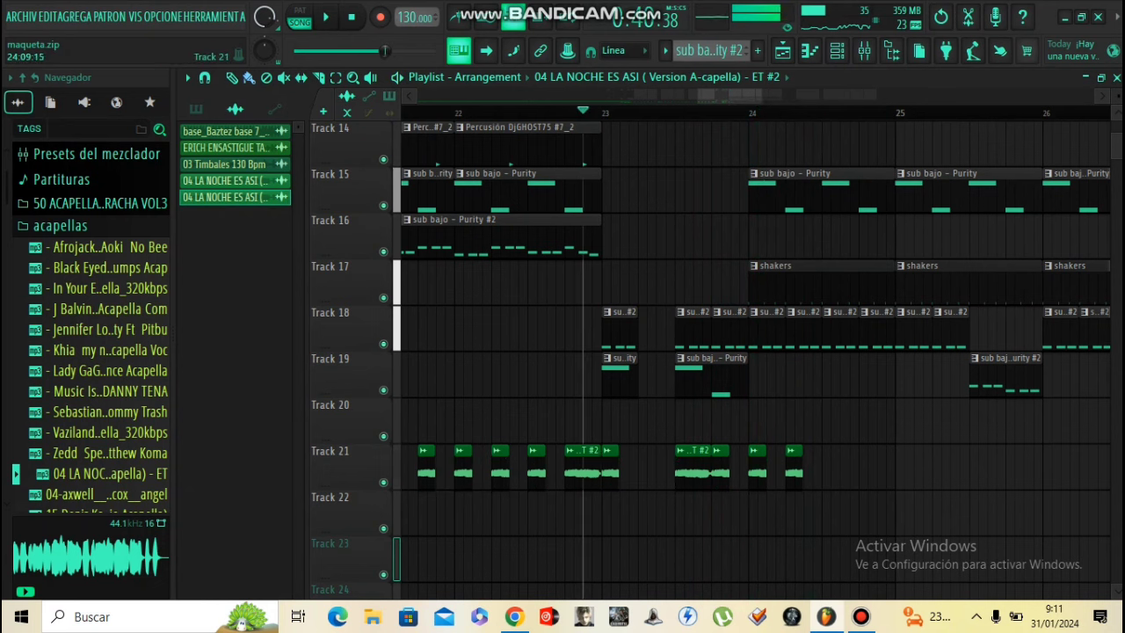
- Add half-beat chops on Track 21 from beat 3 of bar 24 to beat 2 of bar 25, followed by a one-beat slice
left_click(827, 467)
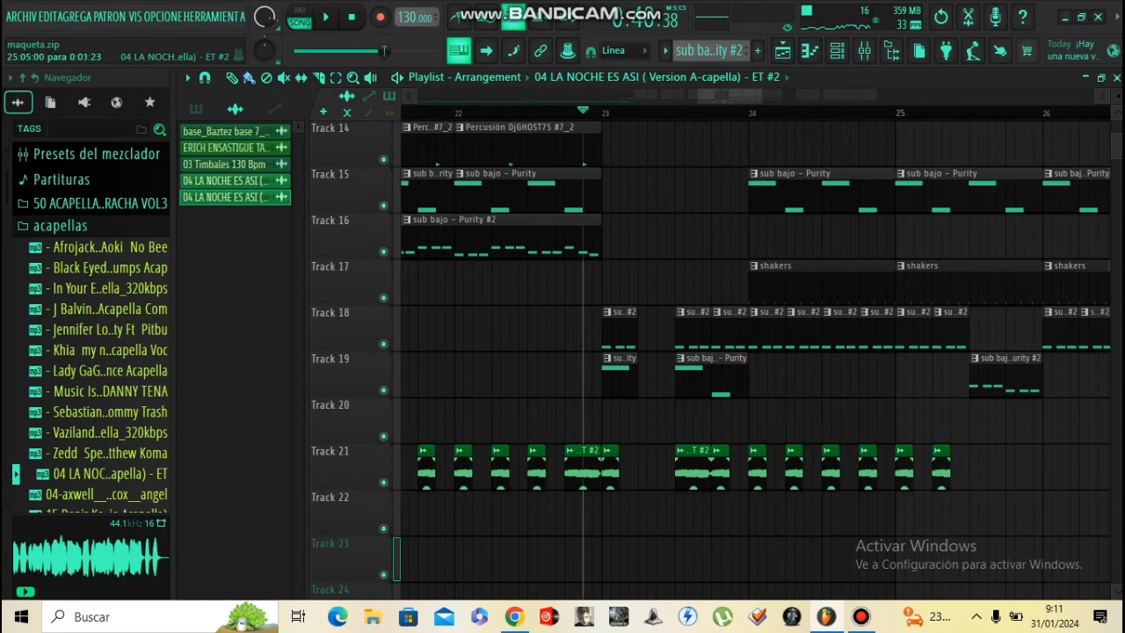
key("space")
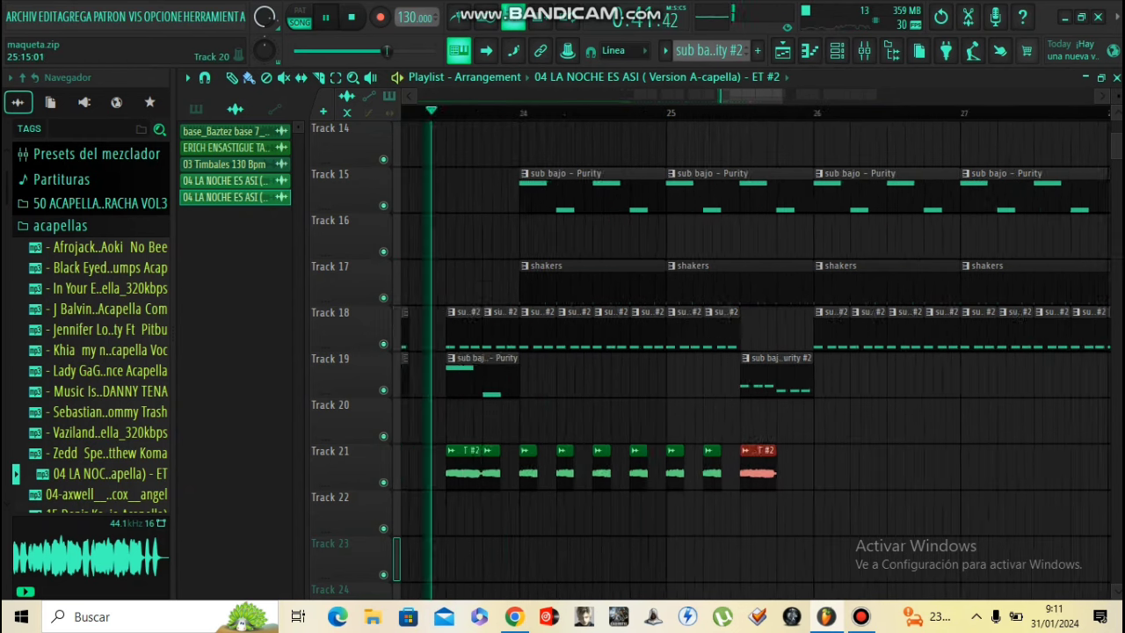
scroll(751, 360, "up", 3)
scroll(751, 360, "down", 3)
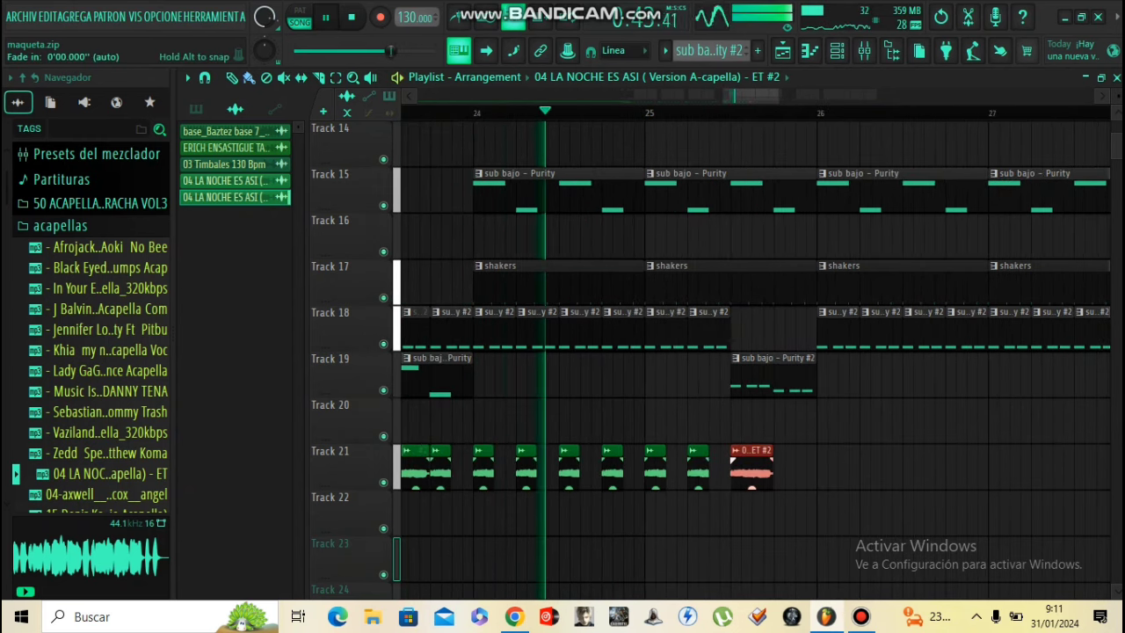
- Replace the one-beat slice on beat 3 of bar 25 with a half-beat chop, put a one-beat slice on beat 4, and return to the song start
key("Delete")
left_click(738, 468)
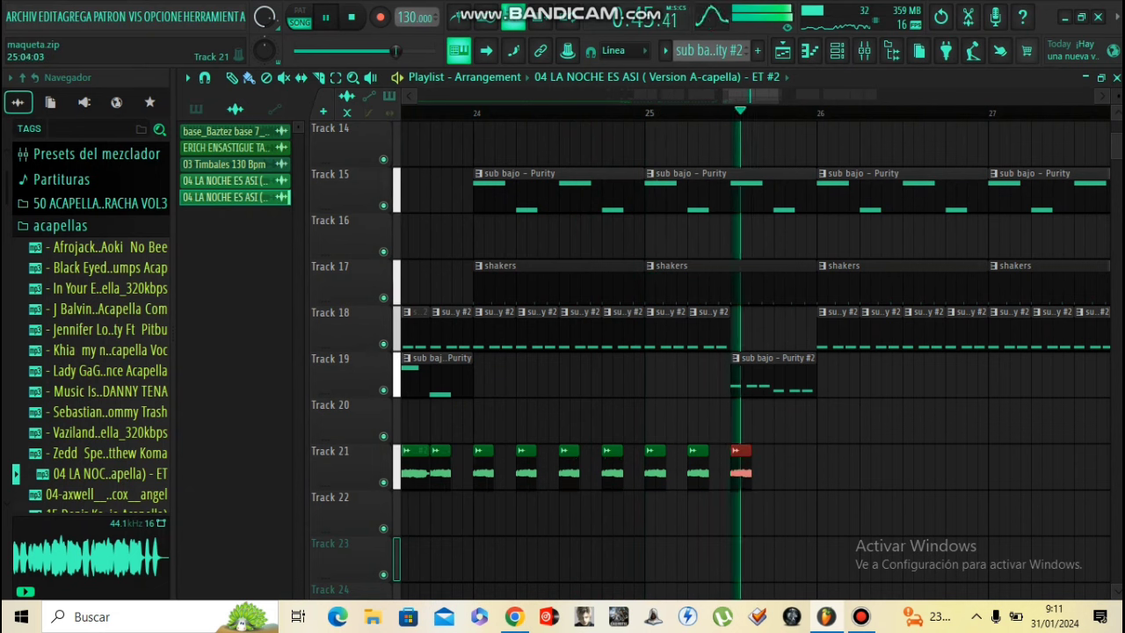
left_click(802, 469)
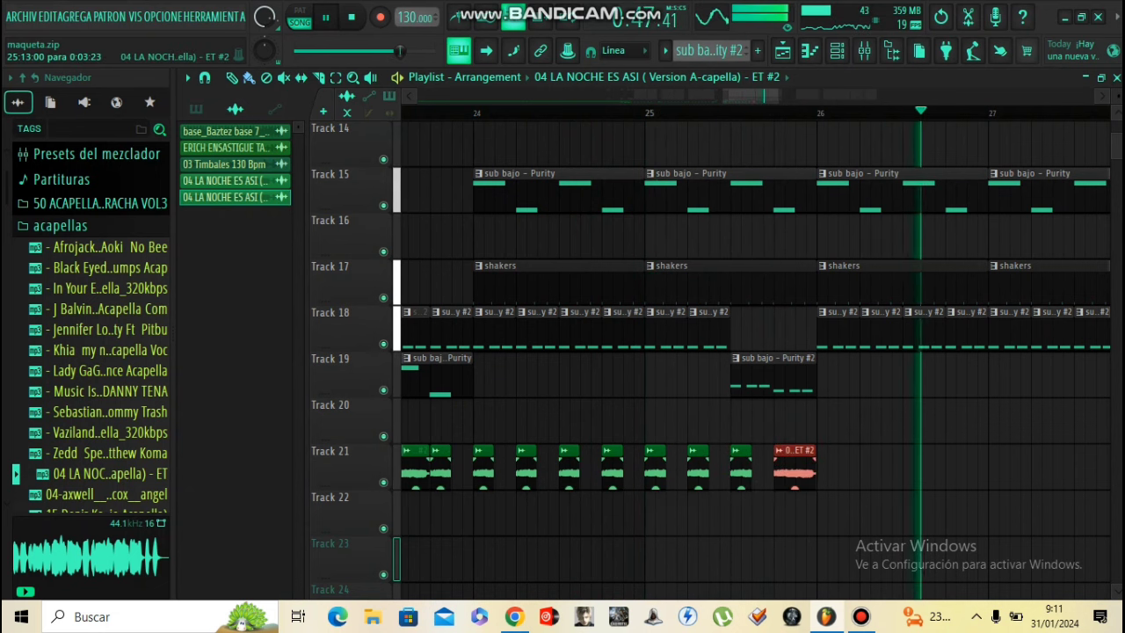
scroll(806, 468, "down", 5)
key("space")
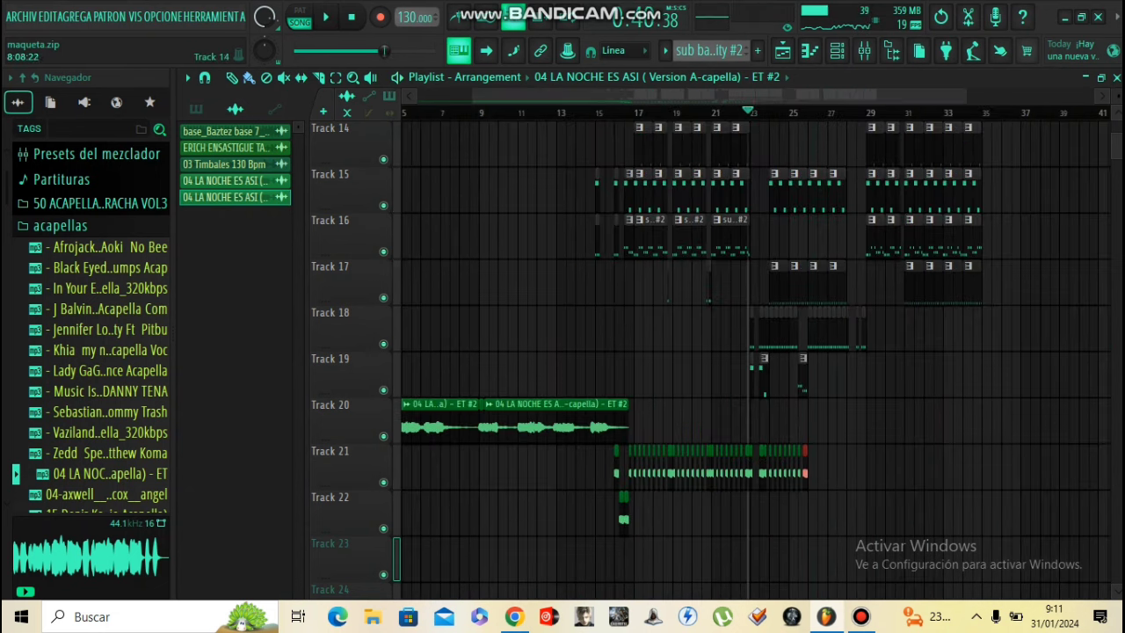
scroll(471, 145, "down", 1)
left_click(459, 113)
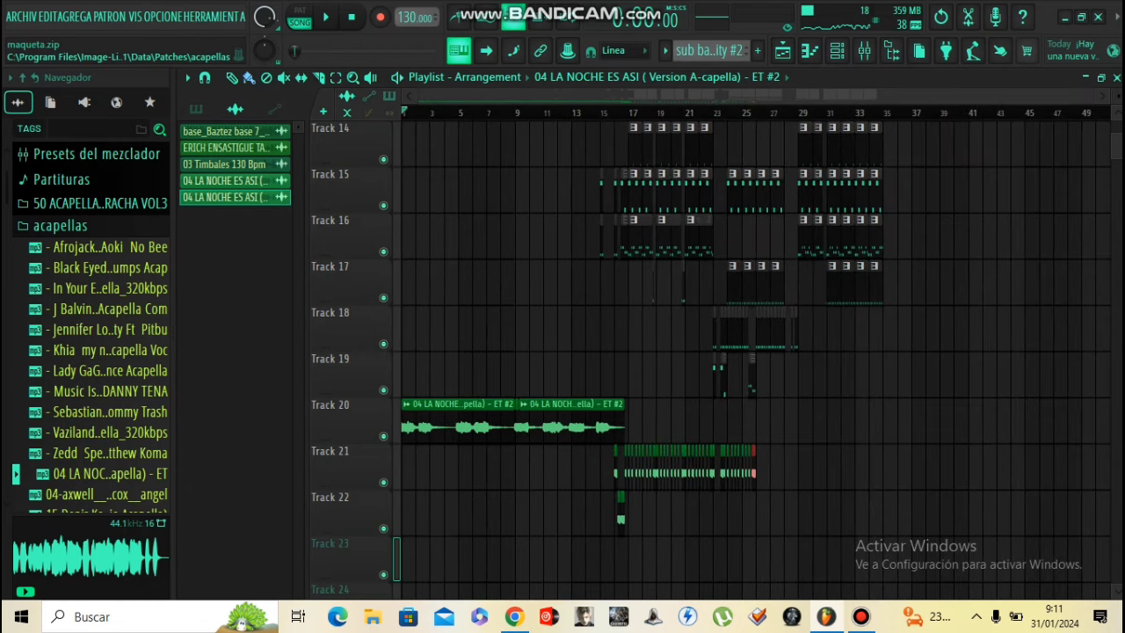
- Close the acapellas folder, open the Fills DjGHOST75 folder in the personal DjGHOST75 library, and preview Fills DjGHOST75 #3
left_click(61, 226)
scroll(98, 415, "down", 3)
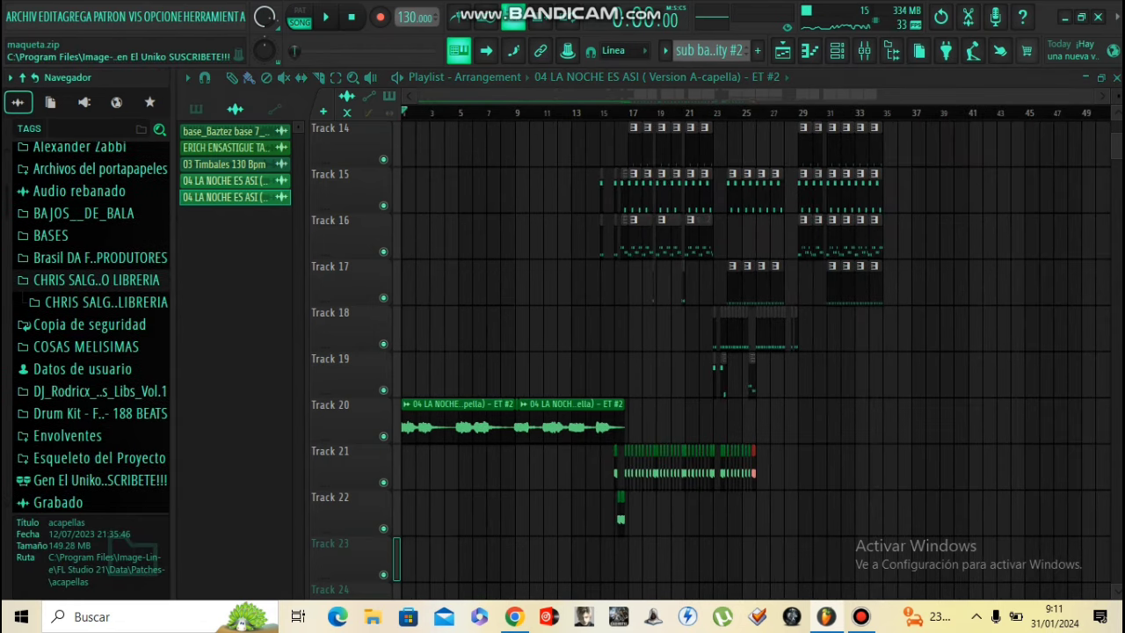
scroll(24, 325, "up", 6)
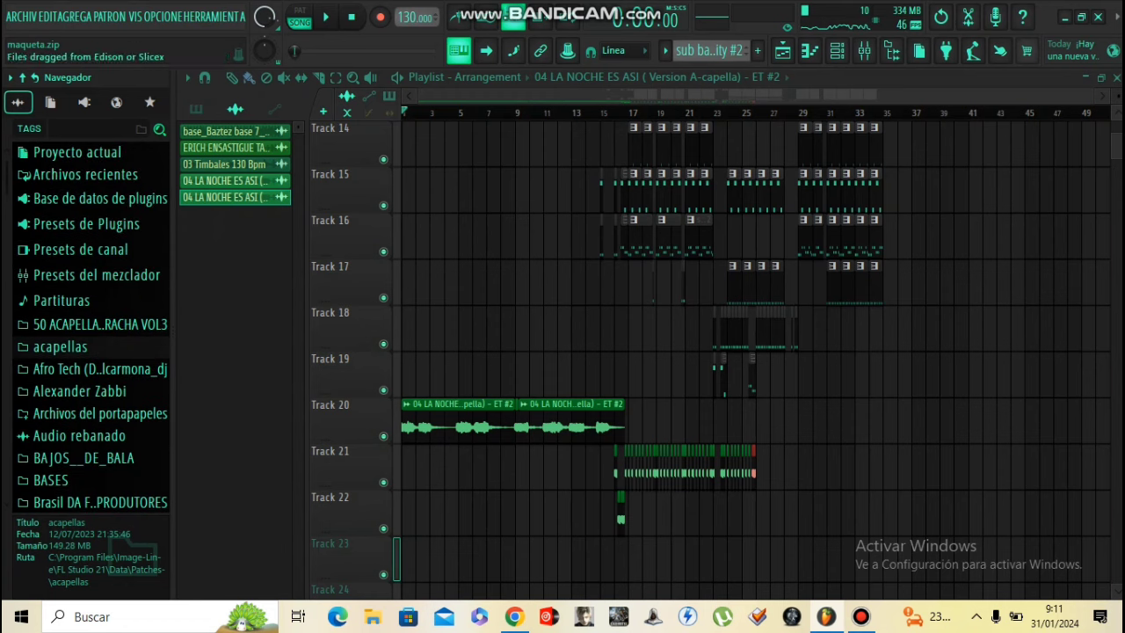
scroll(24, 325, "down", 6)
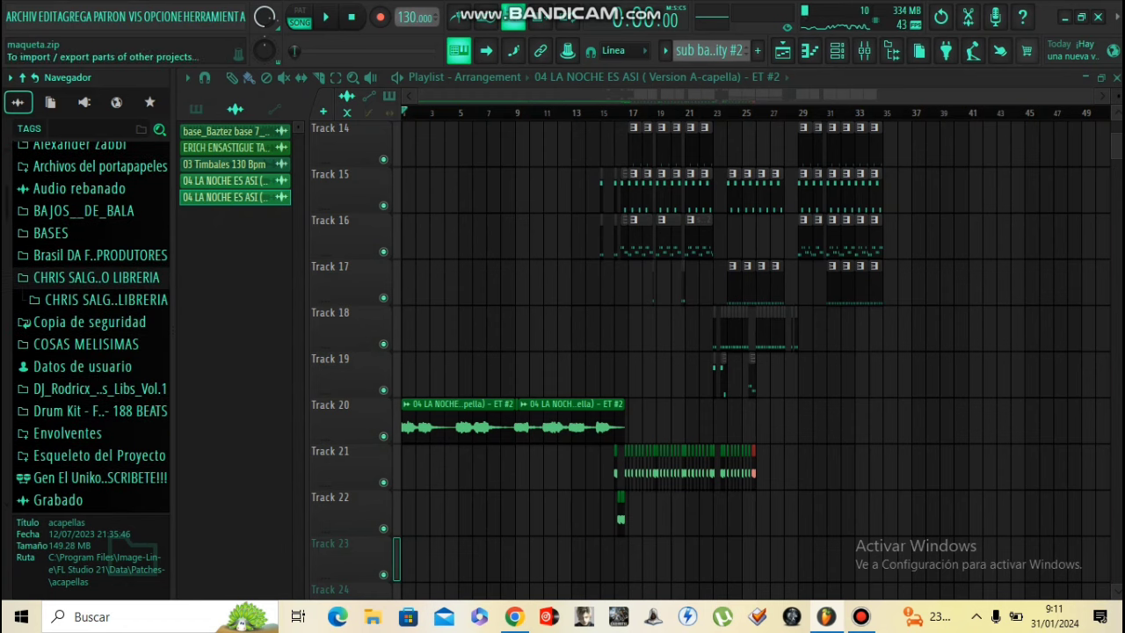
scroll(24, 321, "down", 6)
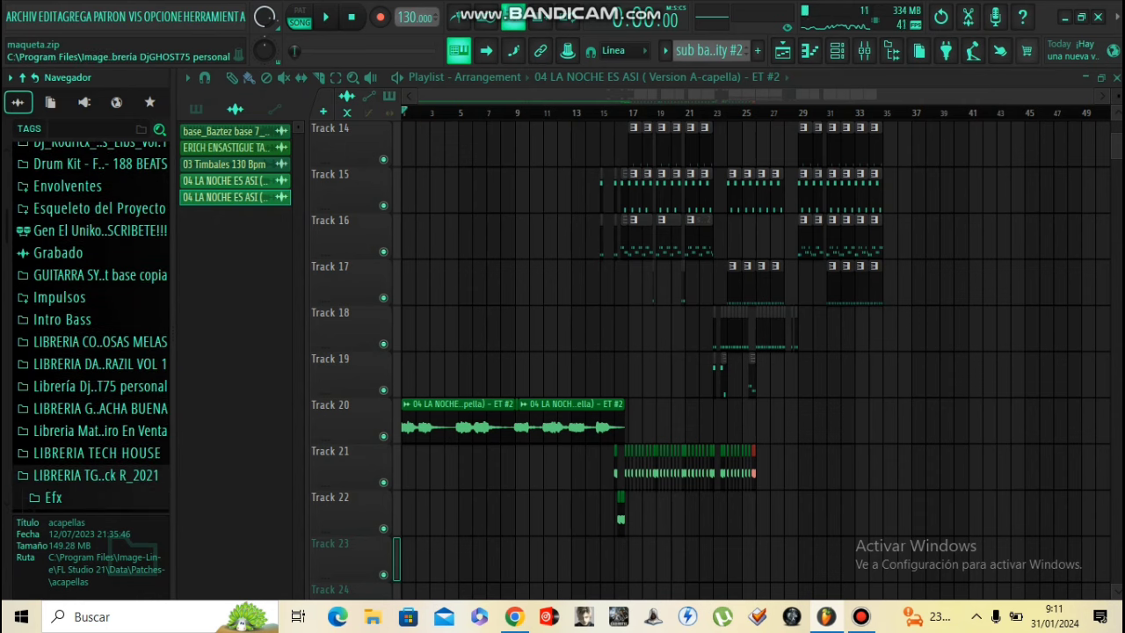
left_click(95, 386)
left_click(86, 497)
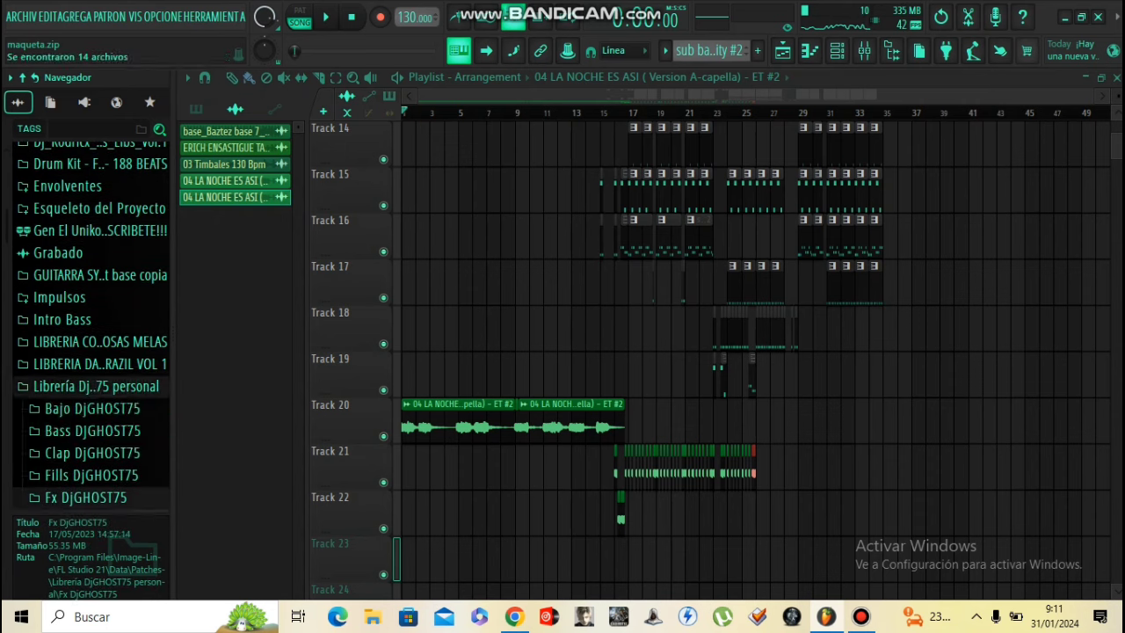
left_click(85, 250)
left_click(91, 229)
left_click(110, 290)
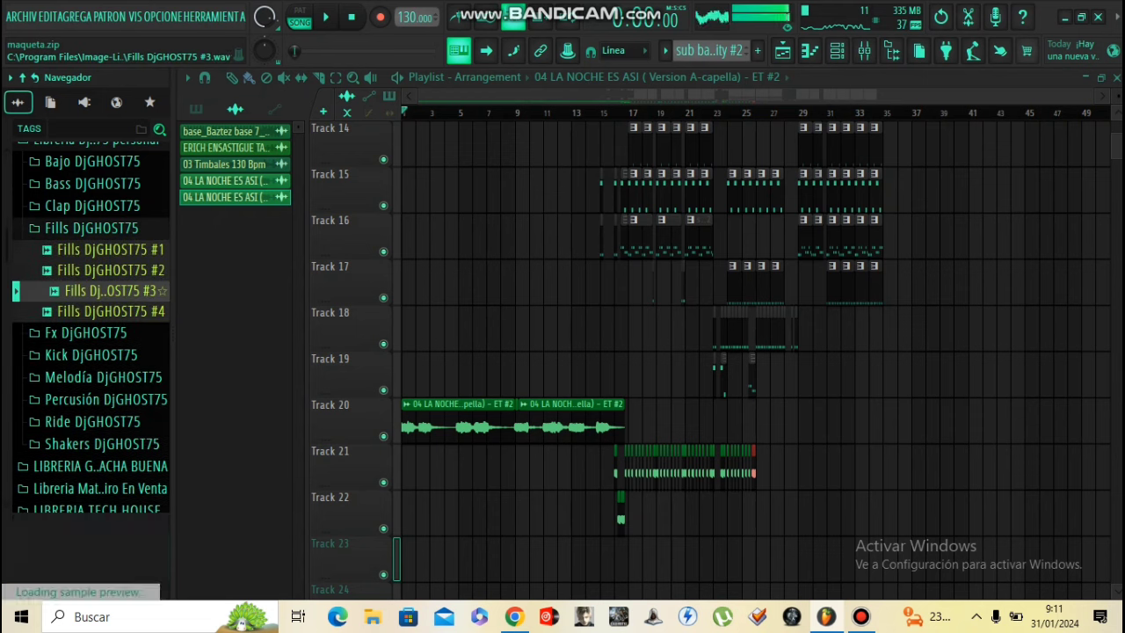
- Place the Fills DjGHOST75 #3 sample on Track 23 so that it runs from bar 9 to bar 17
left_click_drag(109, 291, 461, 561)
scroll(461, 351, "down", 5)
scroll(452, 360, "up", 4)
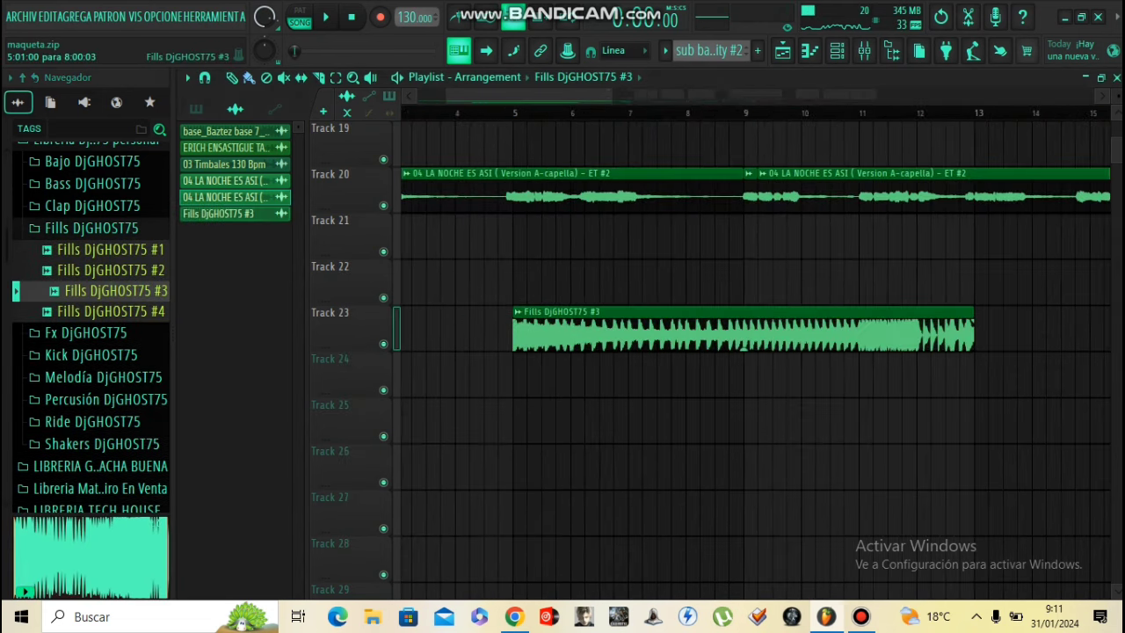
scroll(514, 352, "down", 2)
left_click_drag(547, 334, 658, 334)
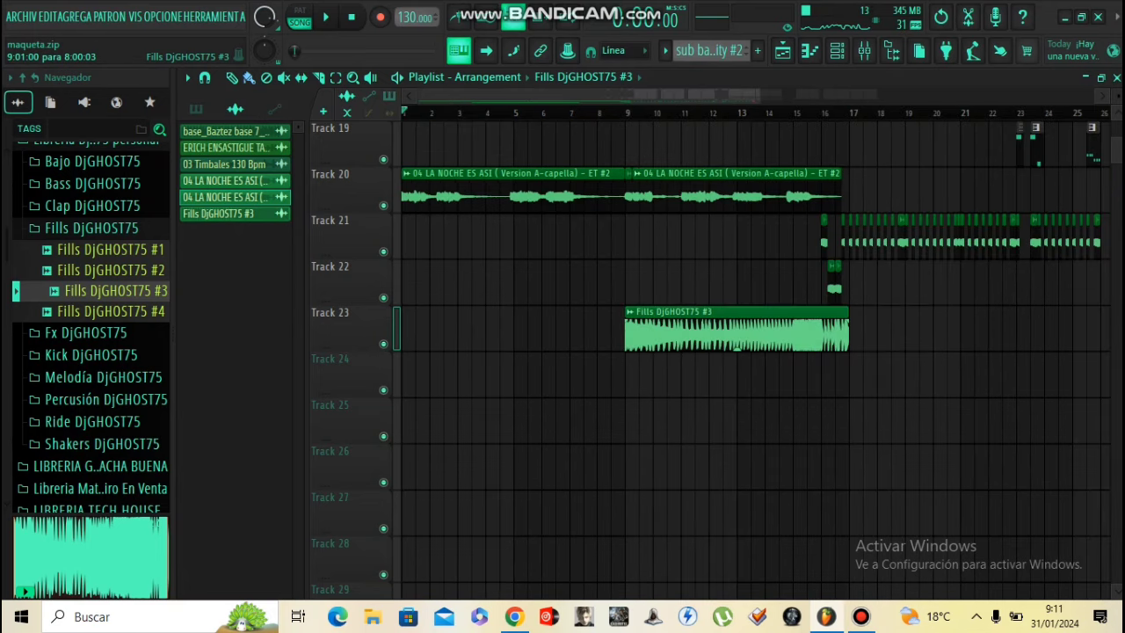
- Delete the short bass clips at bars 15 and 16 on Tracks 15 and 16, plus the Track 15 clip just before bar 17
scroll(747, 369, "up", 11)
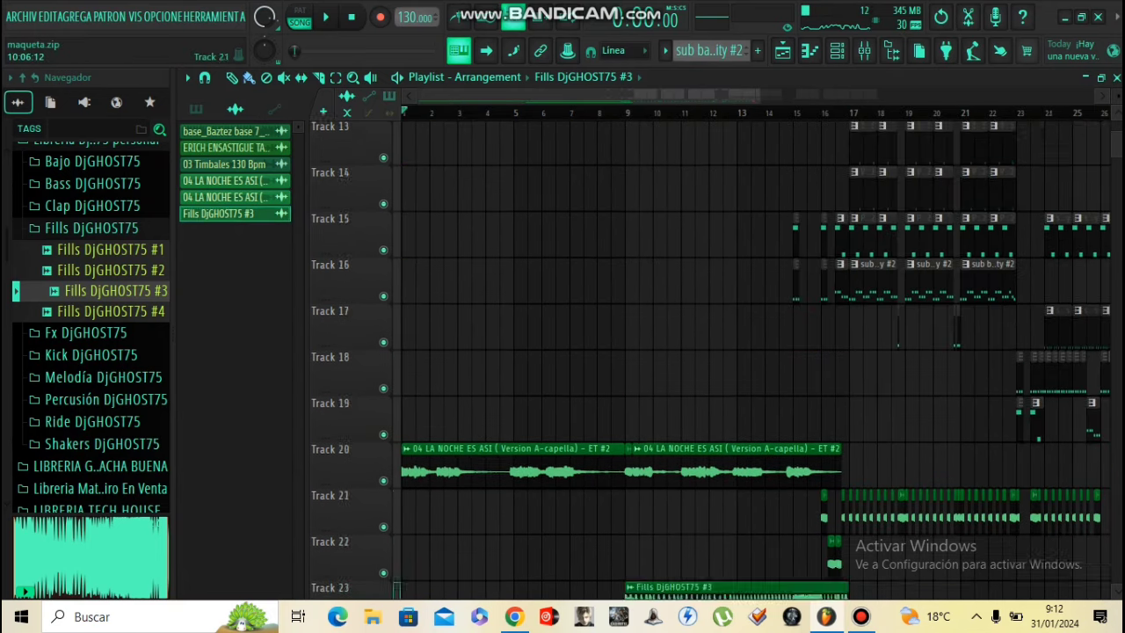
scroll(795, 422, "up", 4)
scroll(796, 422, "down", 3)
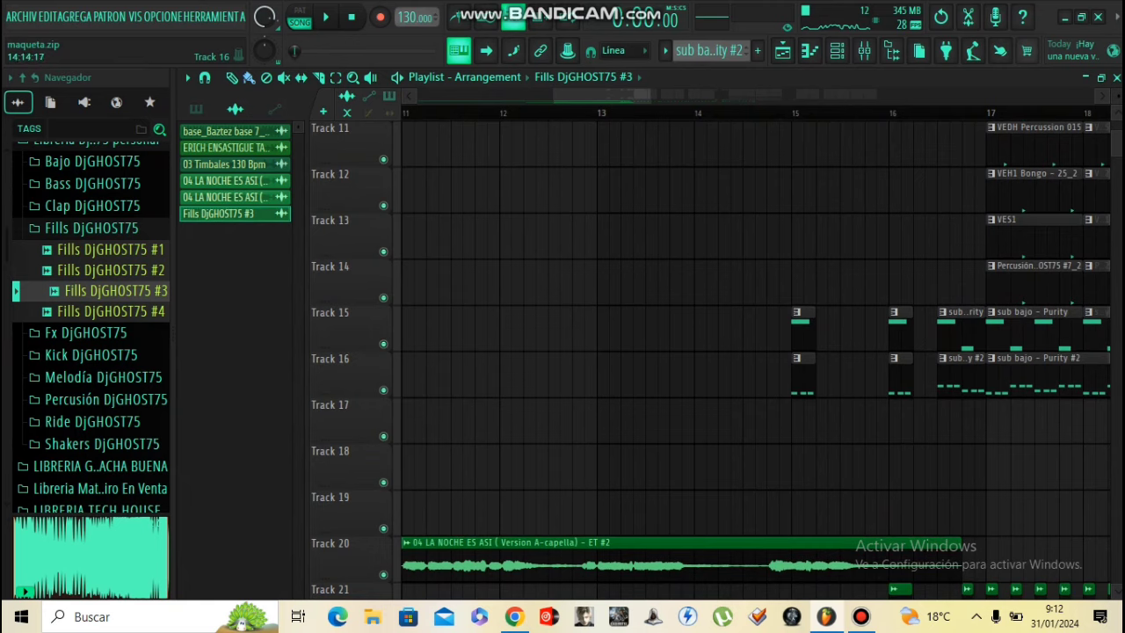
scroll(756, 374, "down", 3)
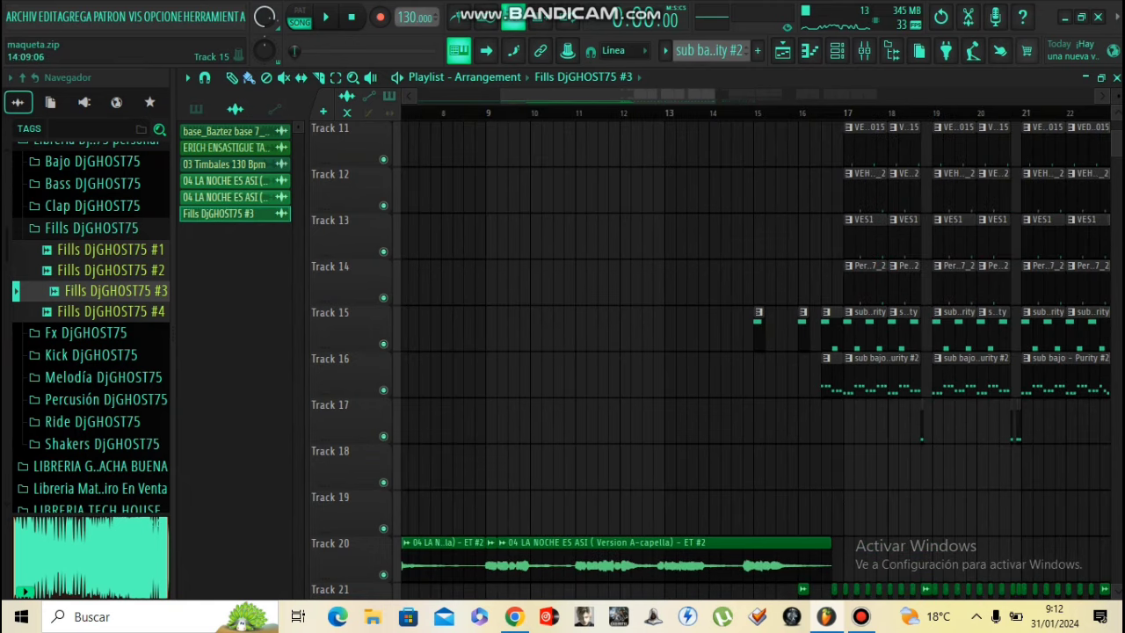
left_click(829, 379)
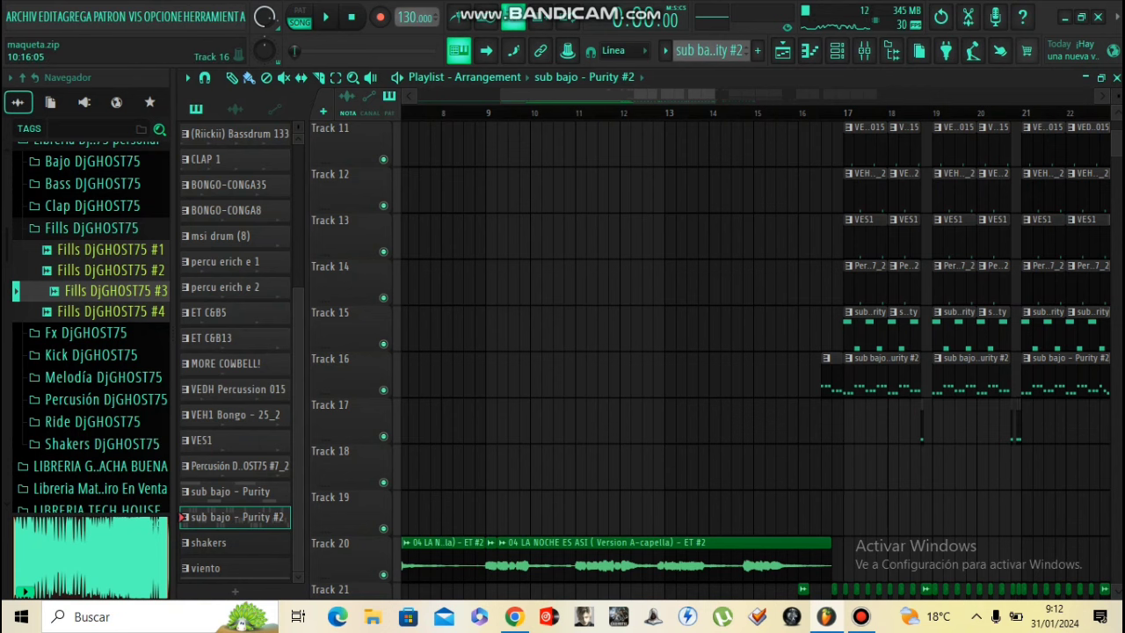
scroll(747, 351, "down", 1)
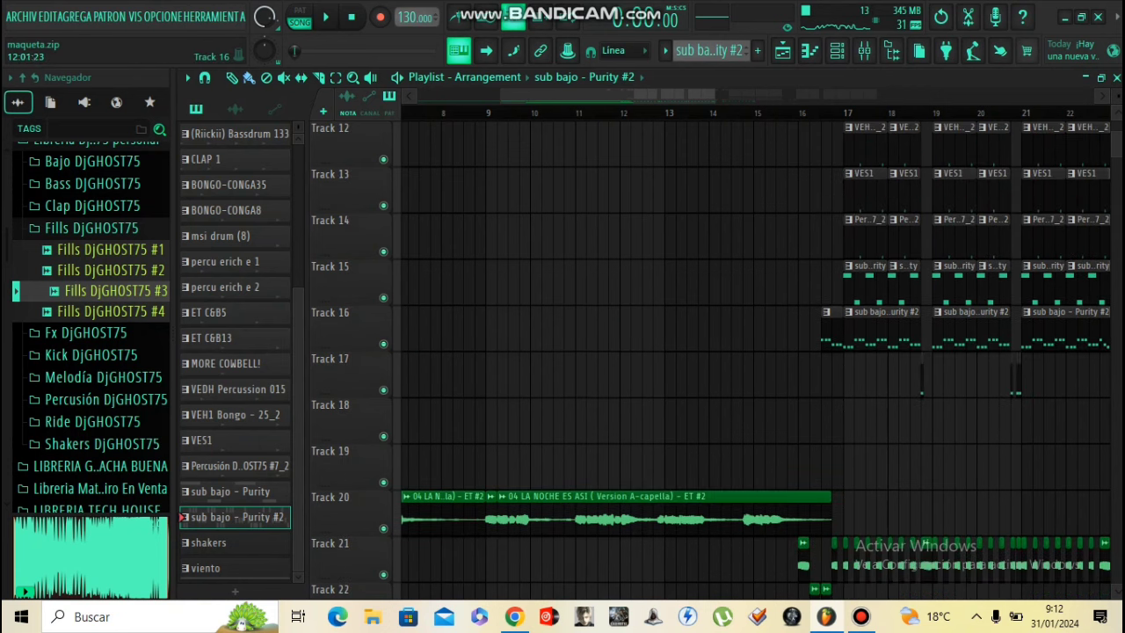
- Lay three sub bajo - Purity #2 clips end to end on Track 16 so that the last one ends at bar 17
left_click_drag(623, 332, 748, 332)
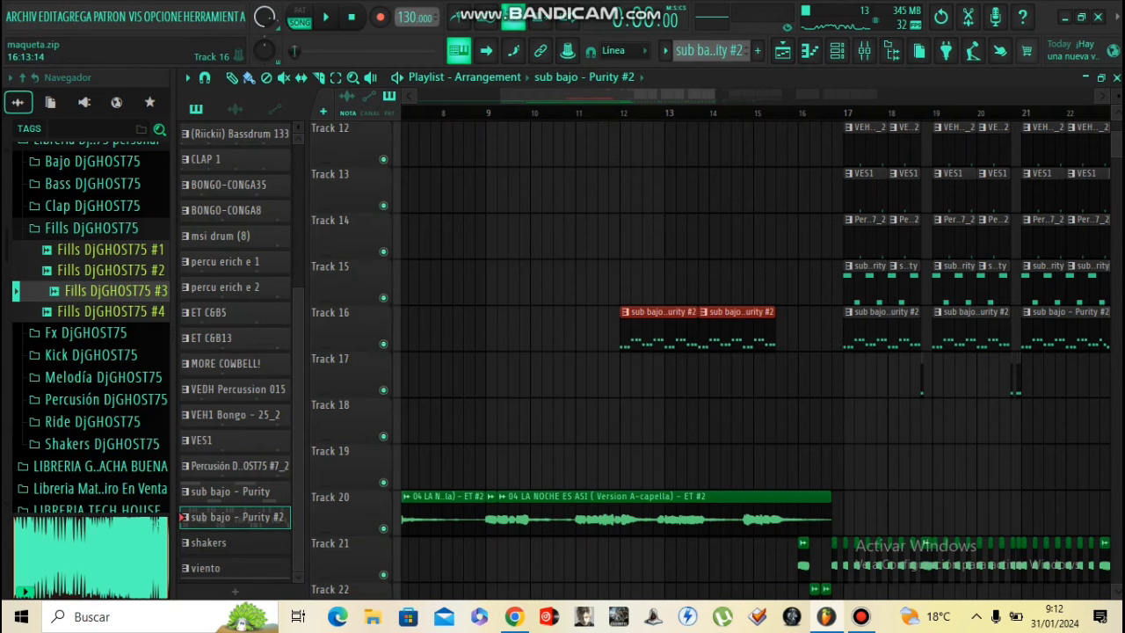
scroll(689, 333, "up", 2)
left_click(856, 376)
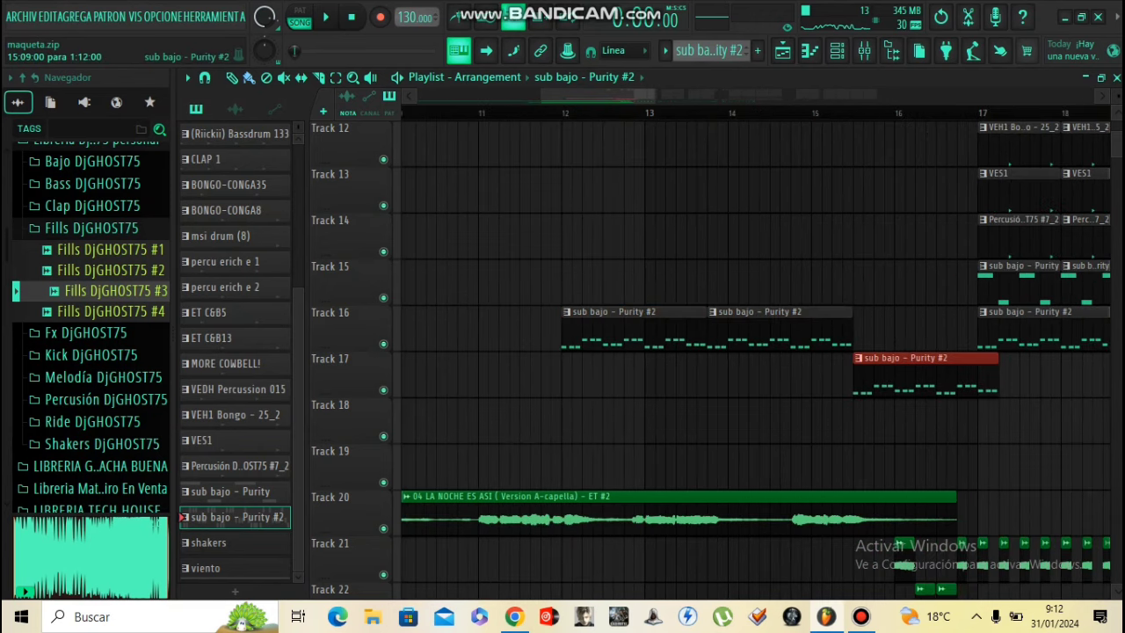
right_click(660, 333)
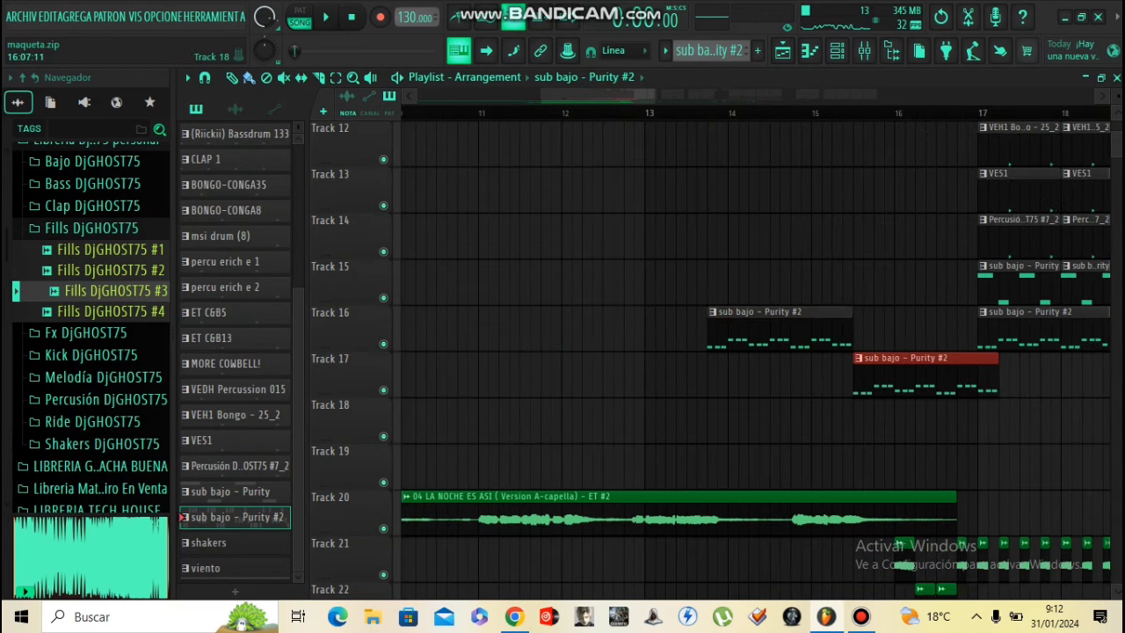
left_click_drag(710, 327, 680, 327)
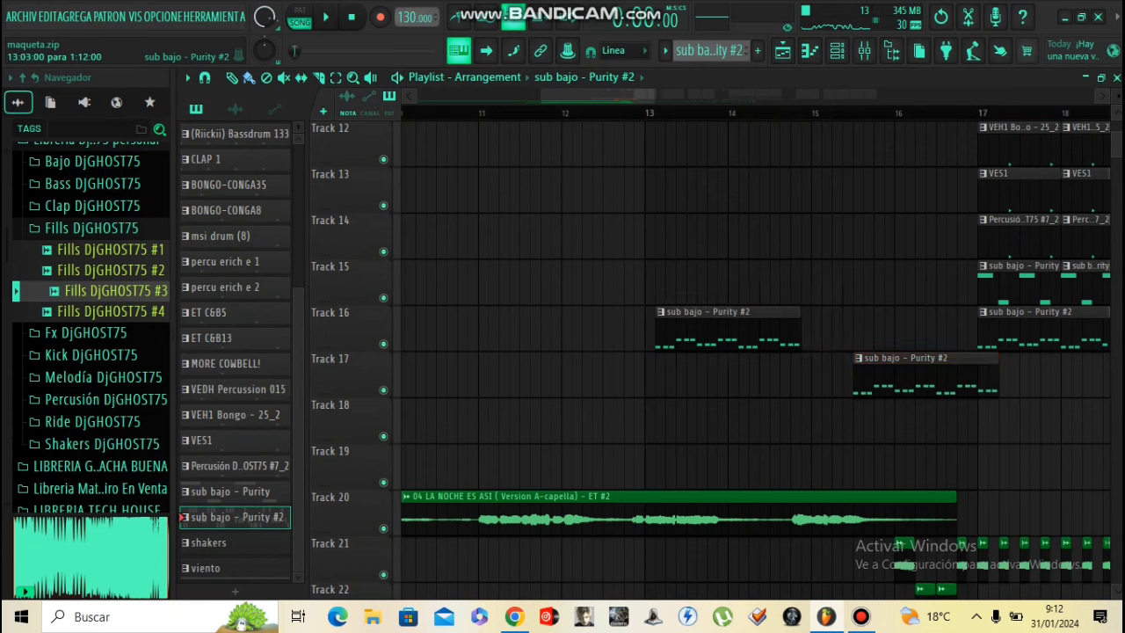
left_click_drag(887, 378, 866, 330)
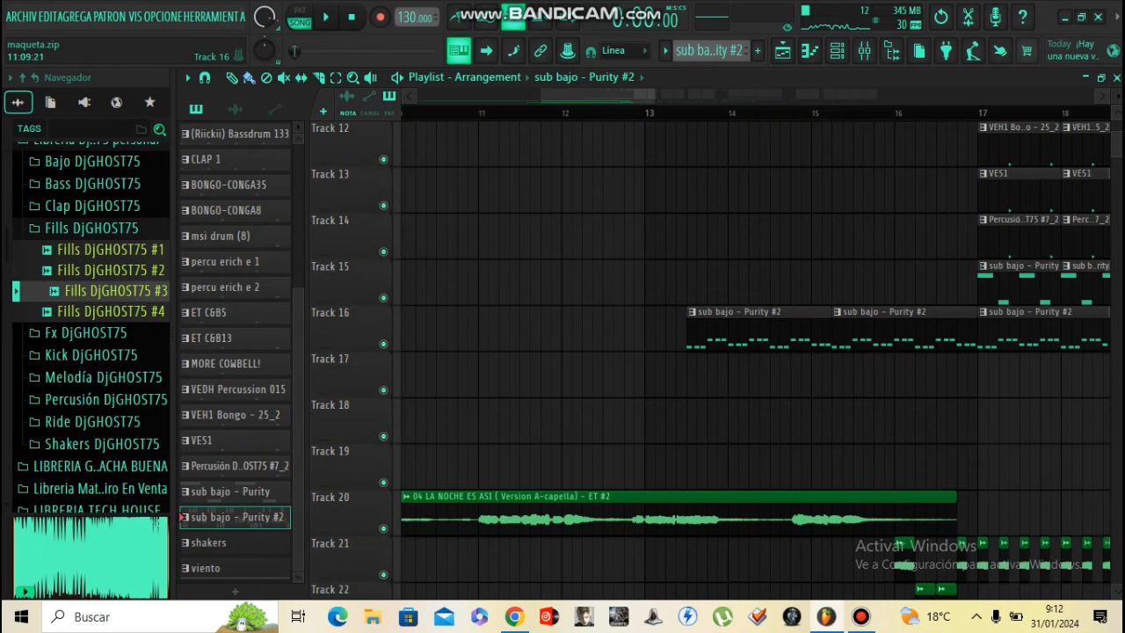
left_click(540, 329)
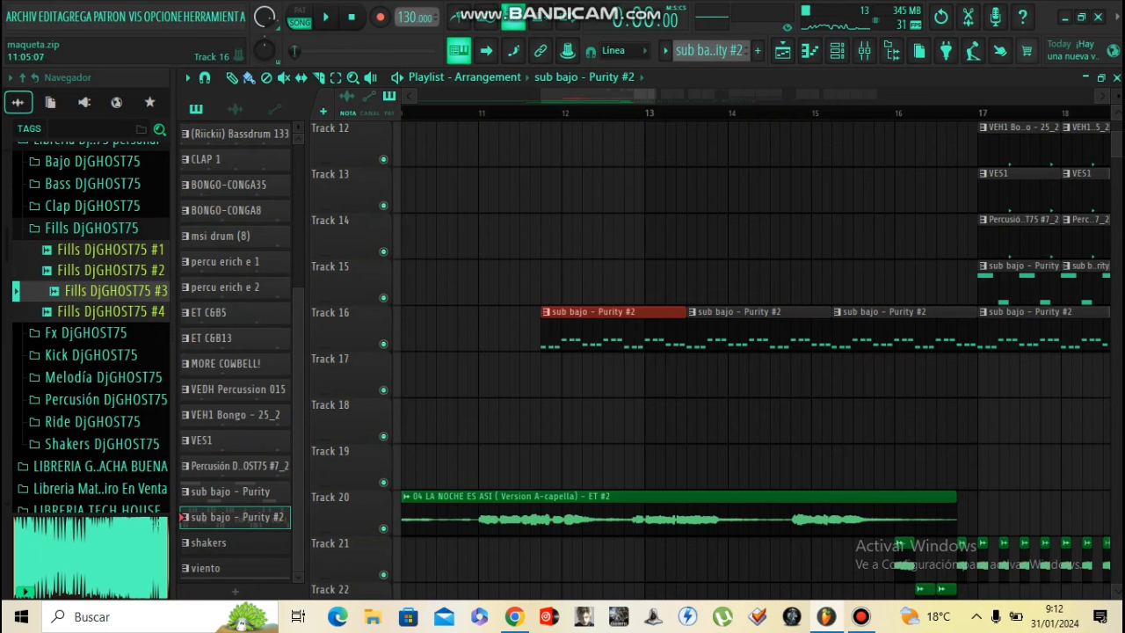
- Delete the two earliest of the three bass clips before bar 17 on Track 16 and place them again back to back
scroll(505, 330, "down", 4)
scroll(675, 330, "up", 2)
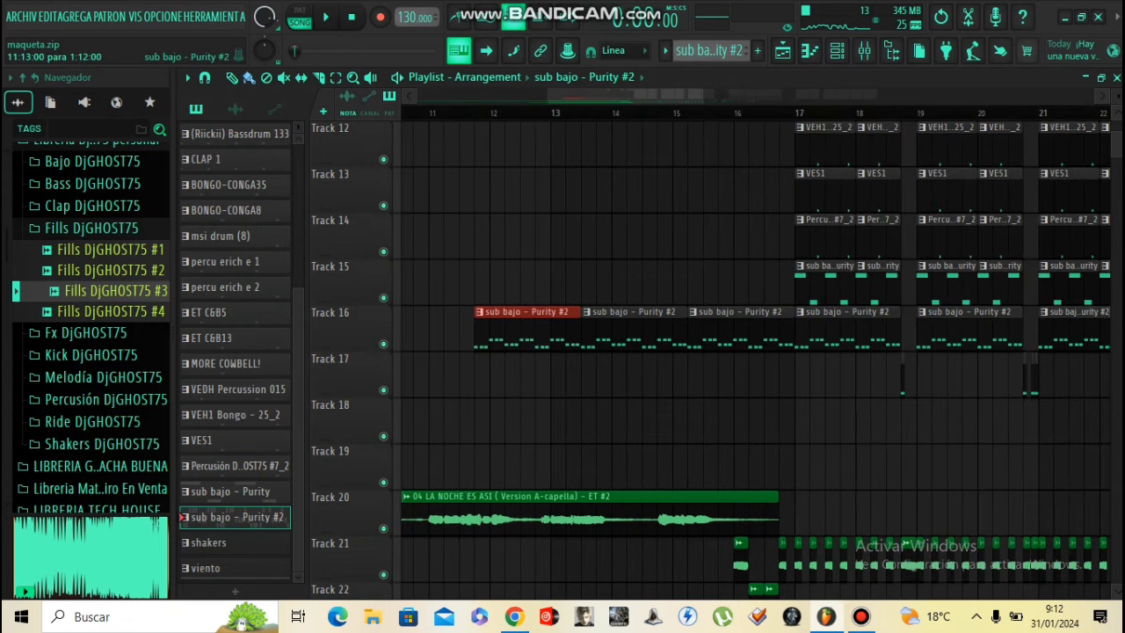
right_click(540, 330)
scroll(585, 329, "up", 1)
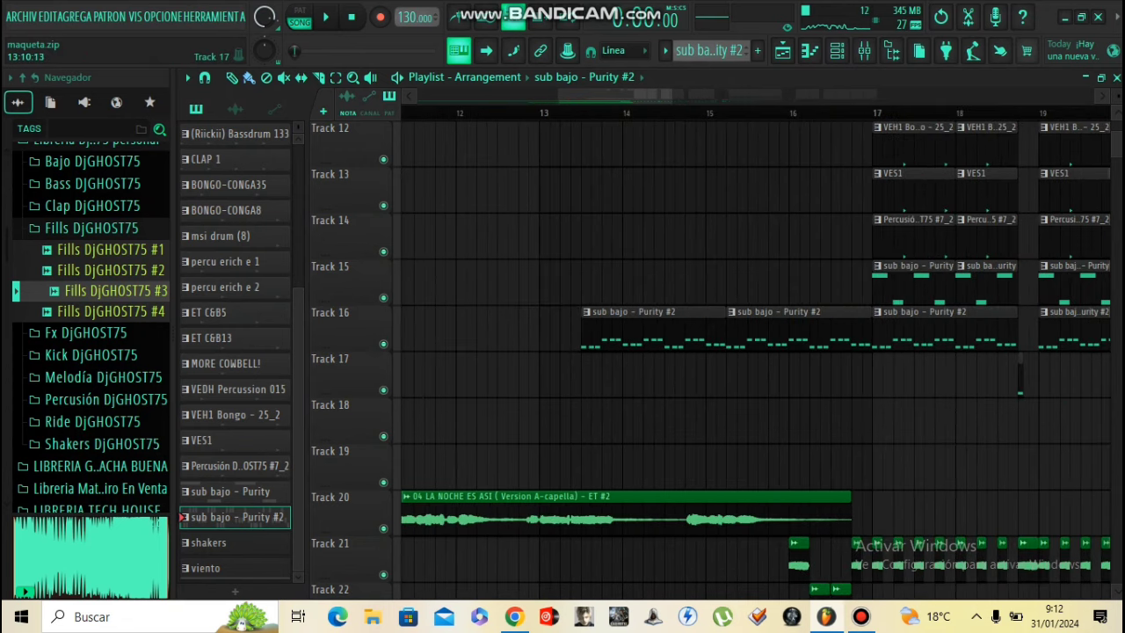
scroll(597, 316, "down", 1)
right_click(668, 190)
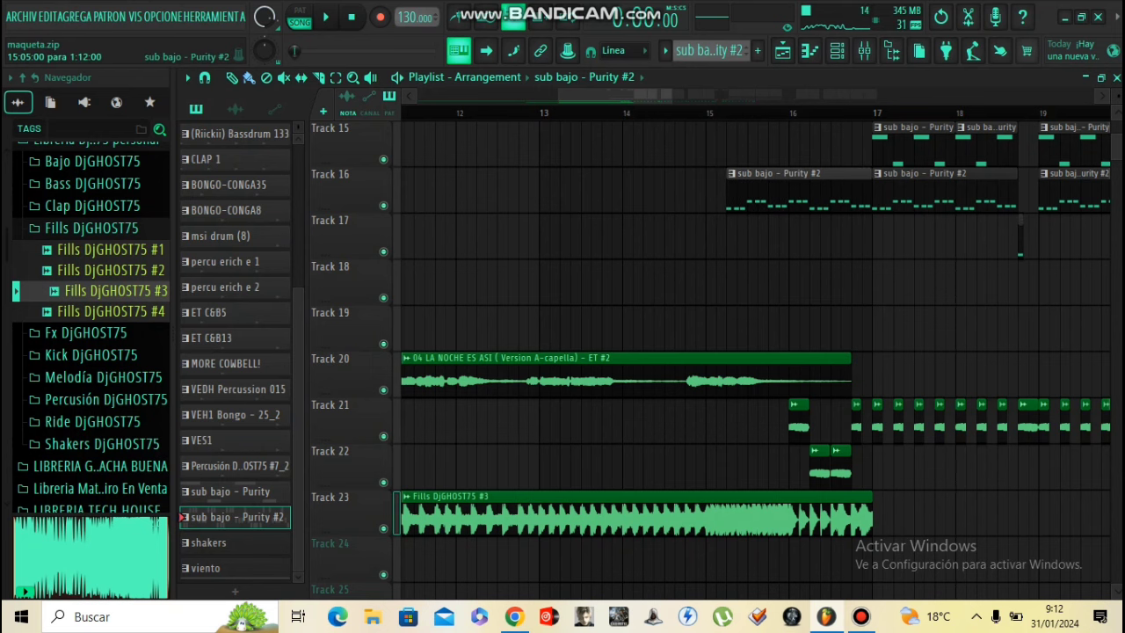
scroll(727, 191, "up", 2)
scroll(738, 191, "down", 3)
left_click_drag(531, 191, 630, 191)
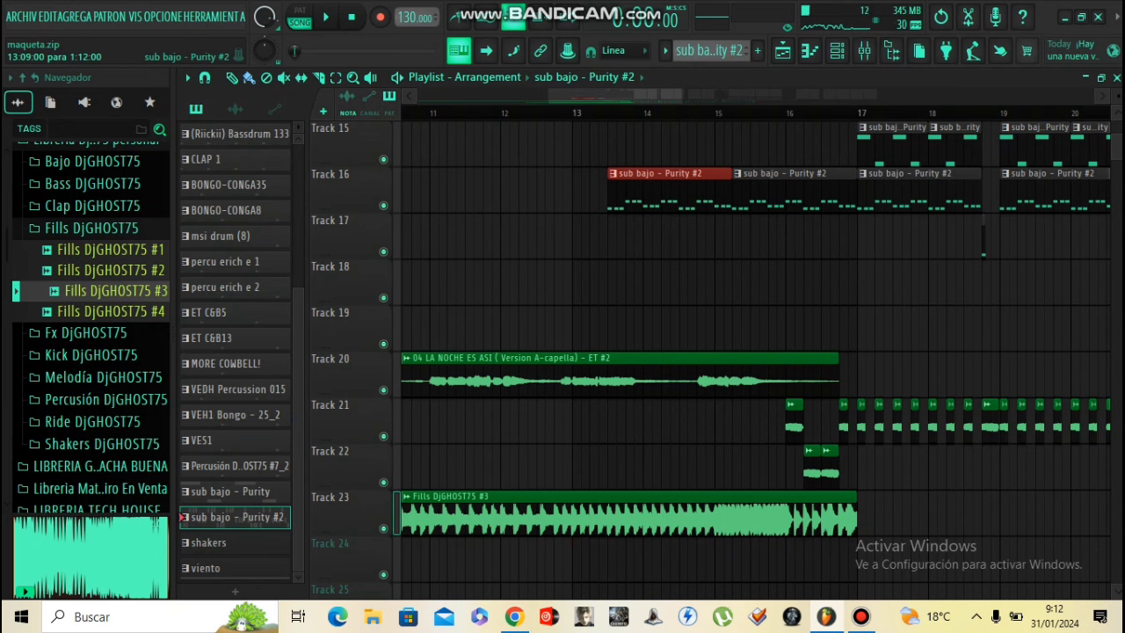
left_click_drag(495, 147, 495, 191)
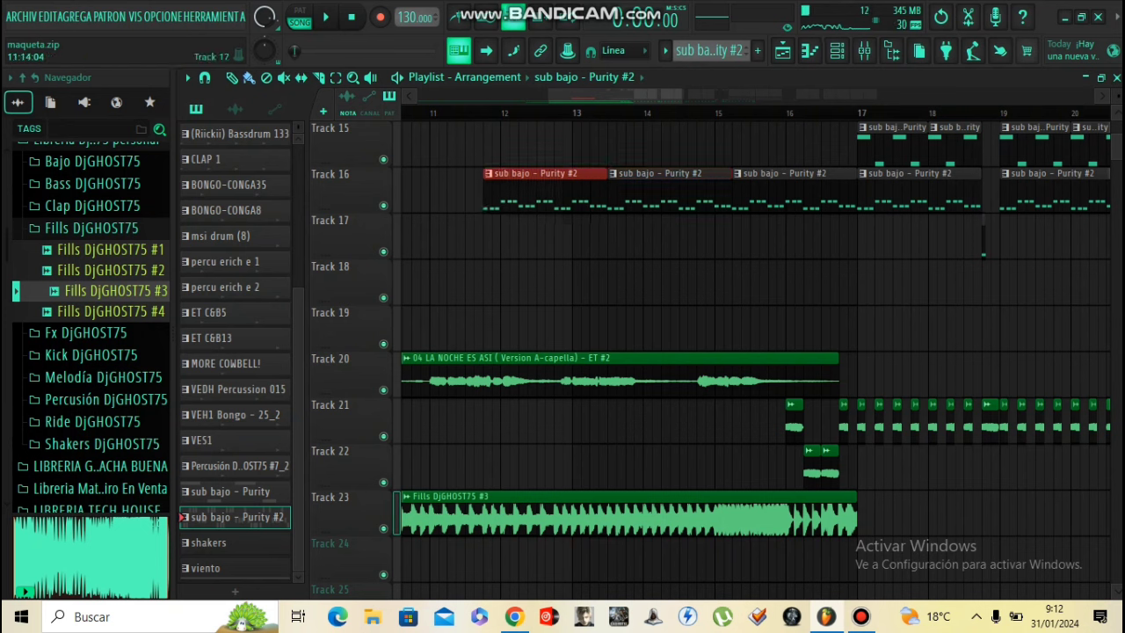
- Open the Fills DjGHOST75 #3 channel settings, set the sample's time-stretch tempo, and close the settings
scroll(484, 223, "up", 2)
double_click(753, 527)
right_click(635, 373)
left_click(675, 374)
left_click(571, 379)
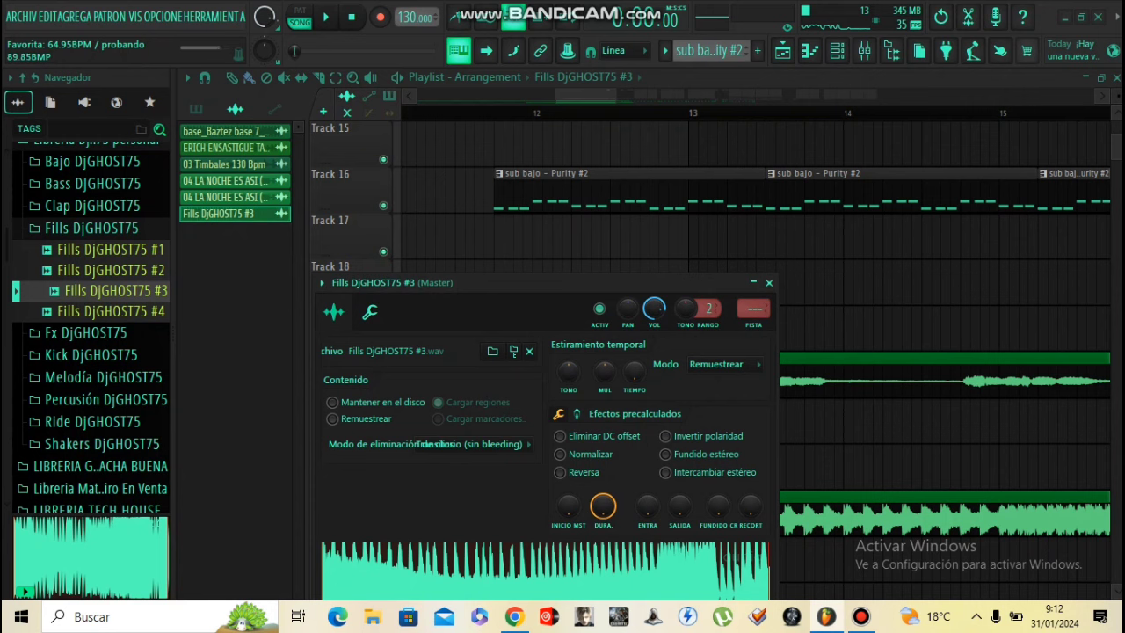
left_click(769, 283)
scroll(533, 514, "down", 4)
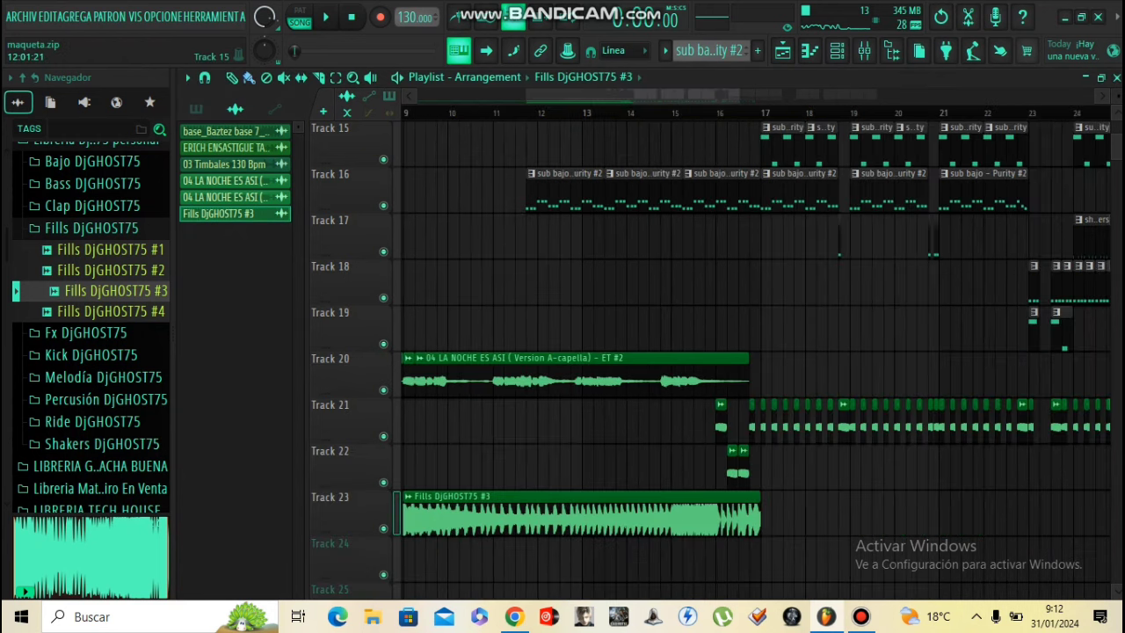
- Play the build-up with the Track 20 acapella muted, and lower the Fills DjGHOST75 #3 channel volume
key("space")
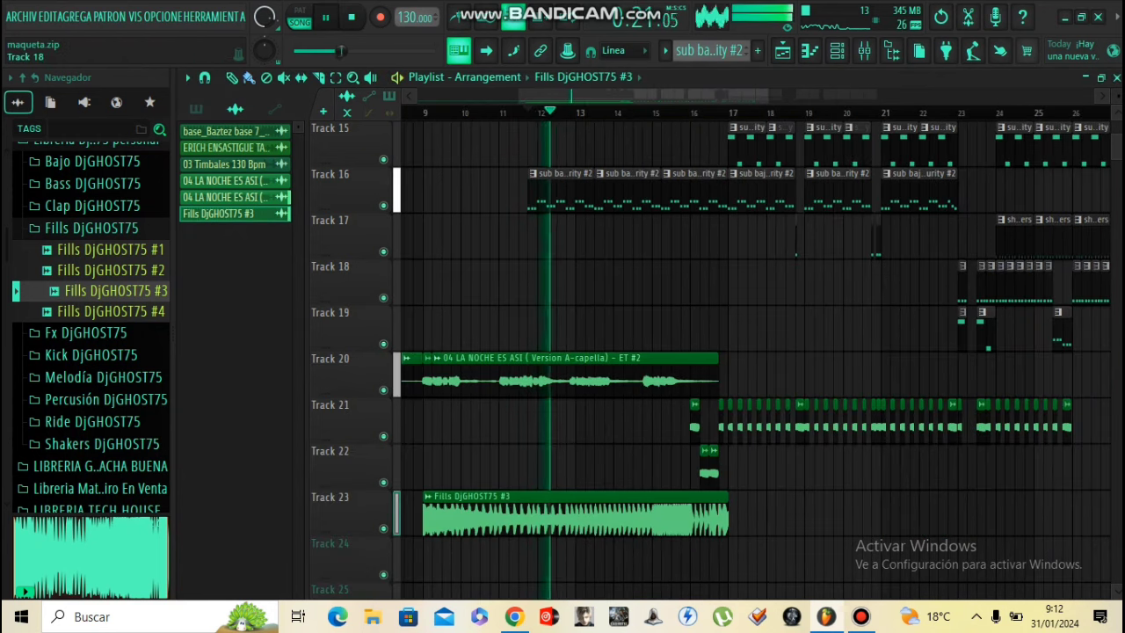
left_click(383, 390)
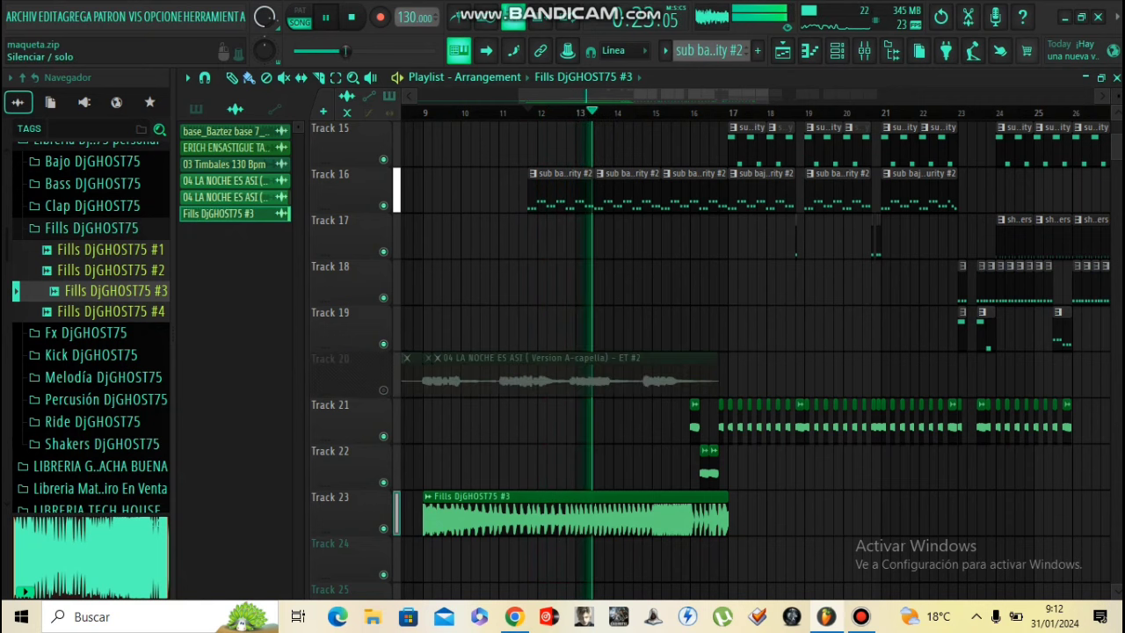
key("space")
double_click(575, 522)
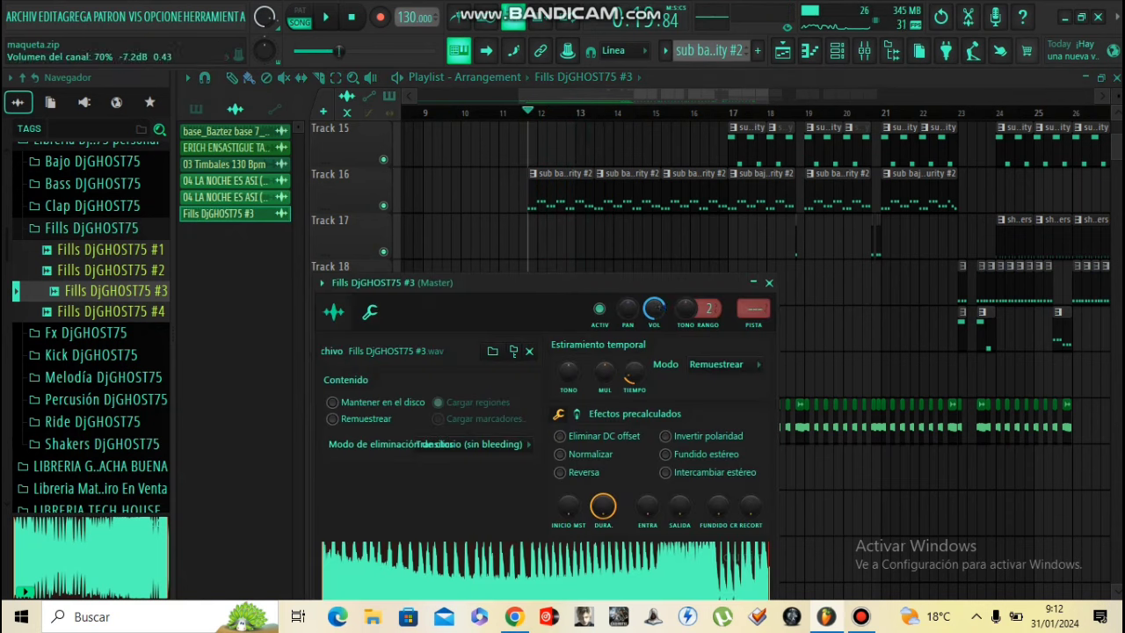
key("space")
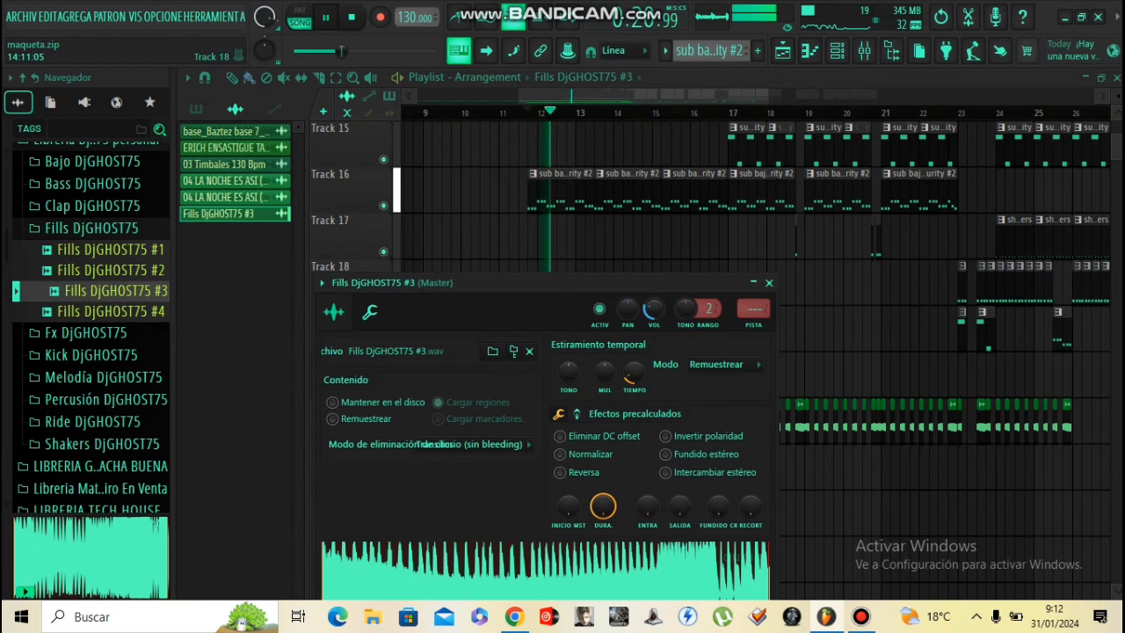
left_click(769, 282)
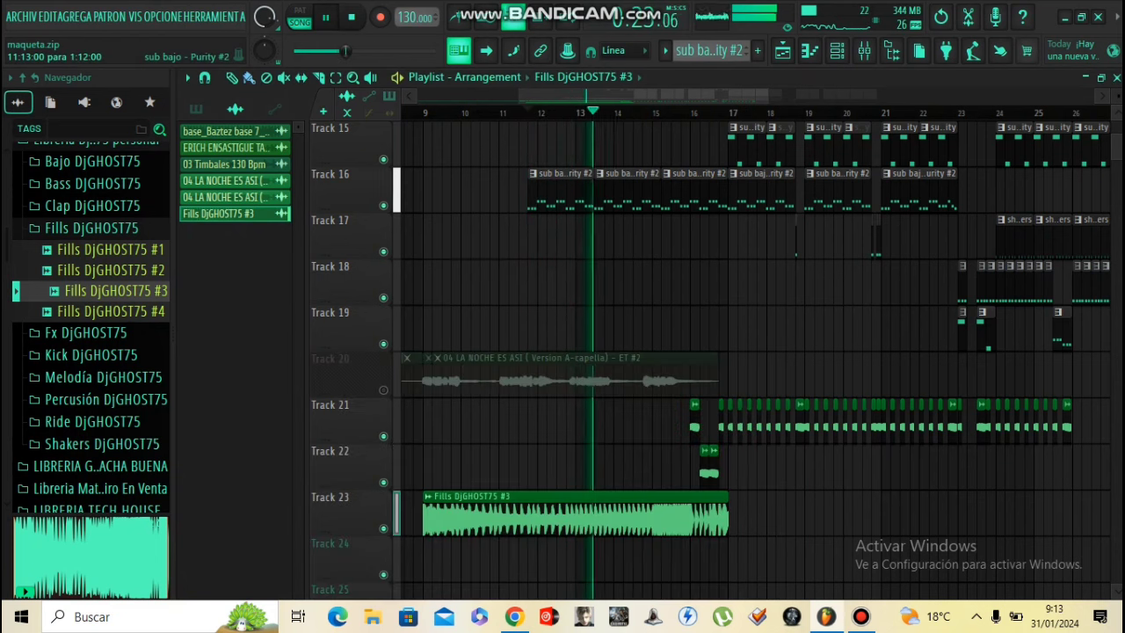
- Replace the bass clips before bar 17 on Track 16 with four two-bar sub bajo - Purity #2 clips running from bar 9 to bar 17
right_click(650, 190)
key("space")
mouse_move(688, 189)
left_mouse_down()
mouse_move(593, 190)
mouse_move(680, 189)
left_mouse_up()
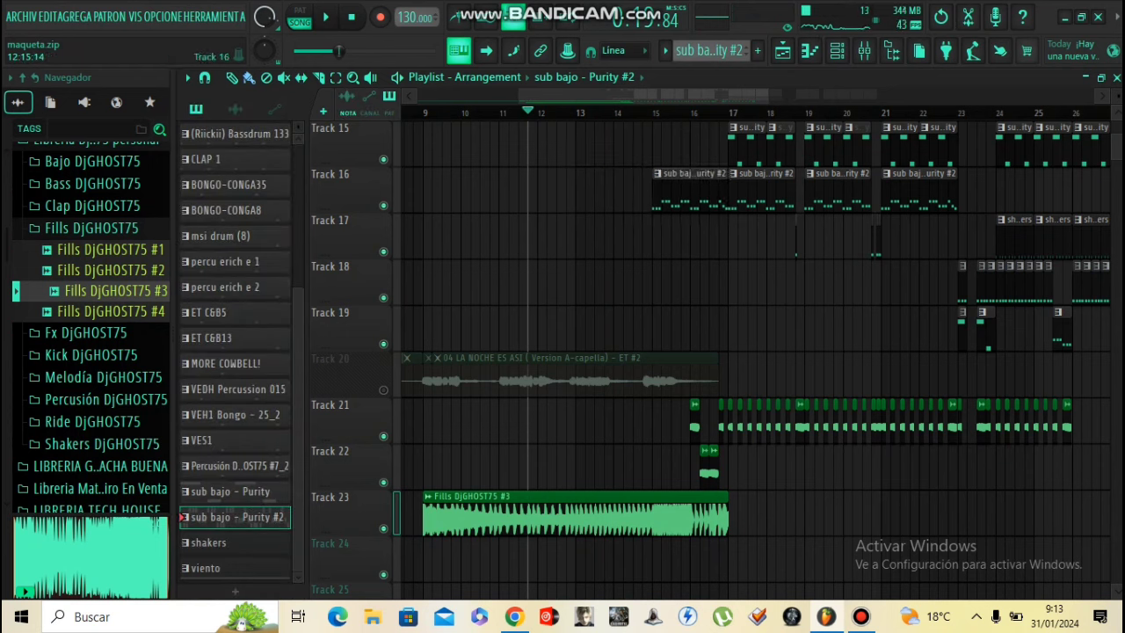
left_click_drag(553, 190, 582, 190)
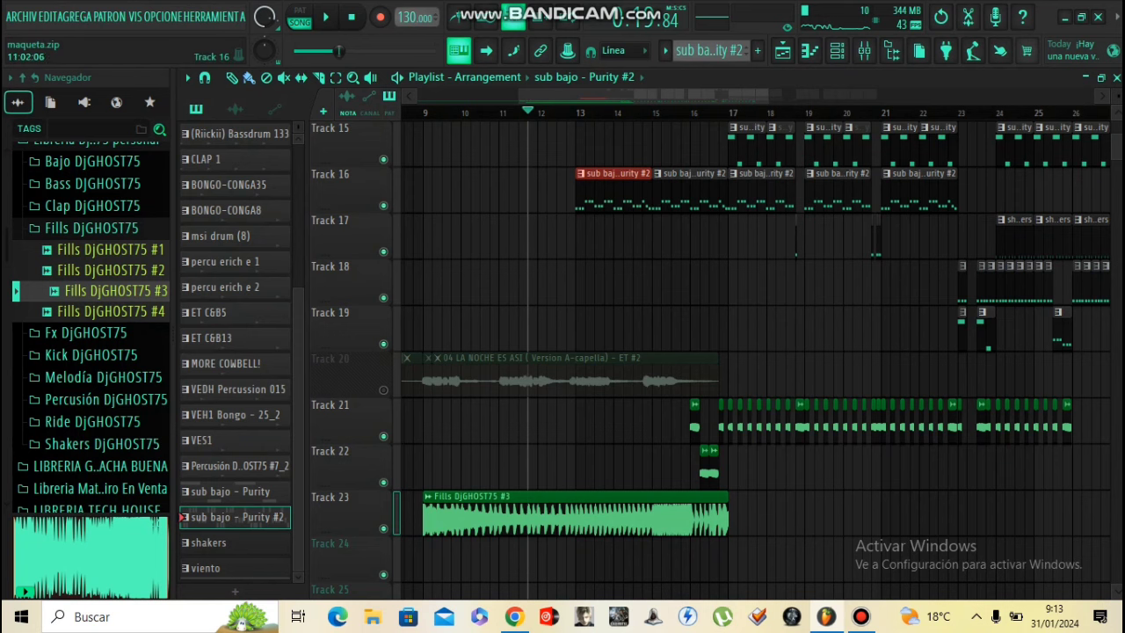
left_click(485, 189)
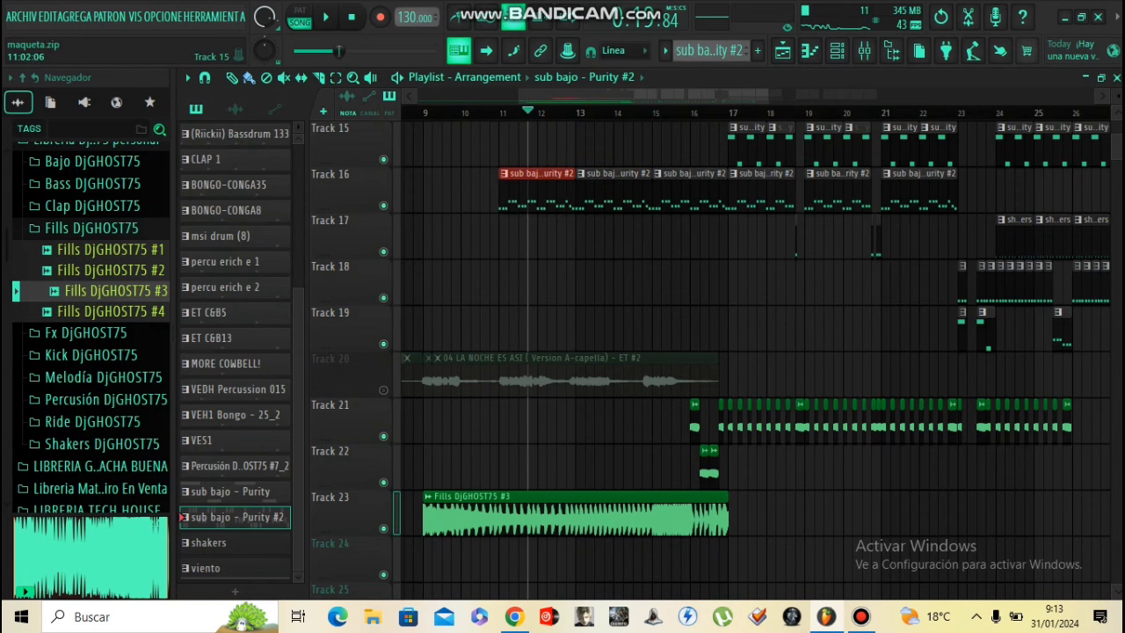
scroll(516, 188, "up", 3)
scroll(484, 189, "down", 3)
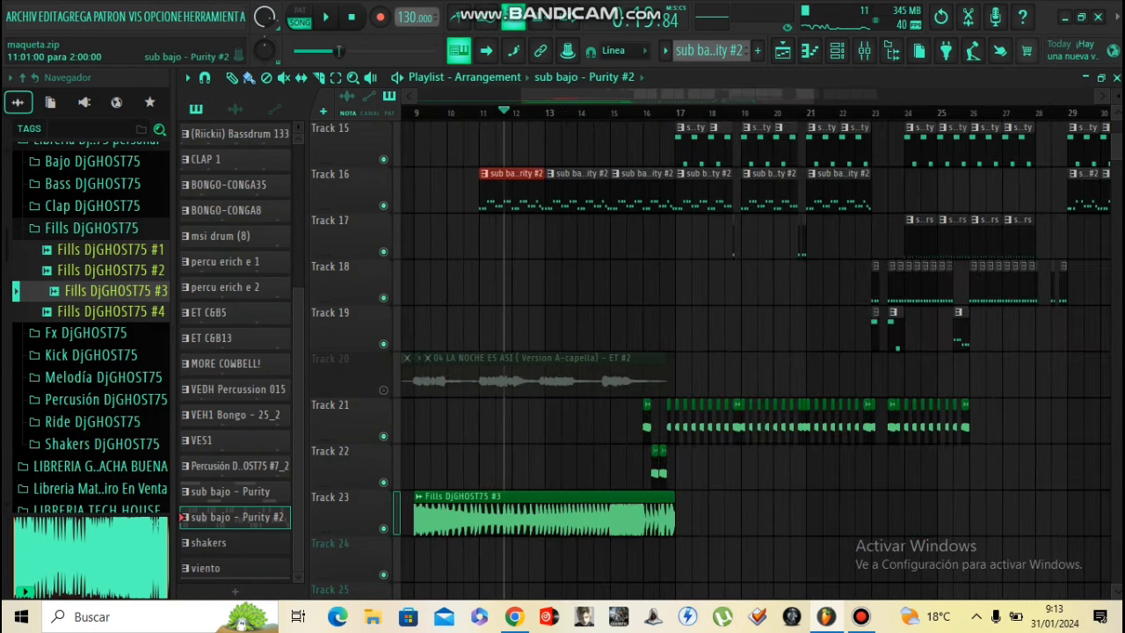
left_click(427, 189)
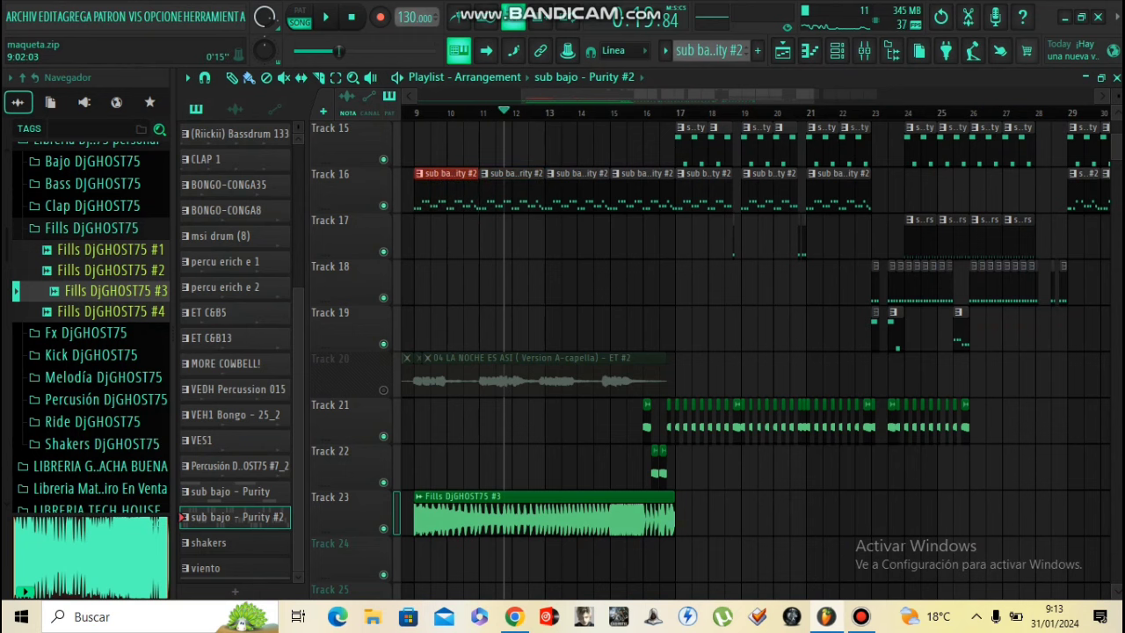
- Unmute the Track 20 acapella and play the arrangement from just before bar 9 to check the bass with the fill
scroll(593, 149, "down", 3)
key("space")
left_click(499, 113)
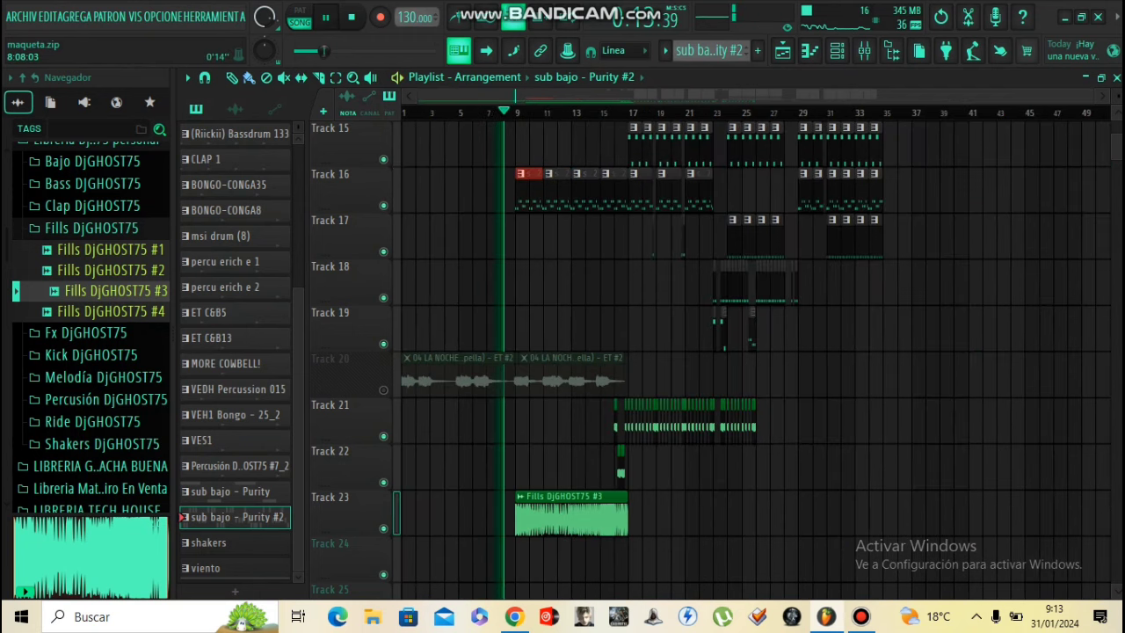
scroll(529, 376, "up", 3)
key("space")
left_click(383, 390)
key("space")
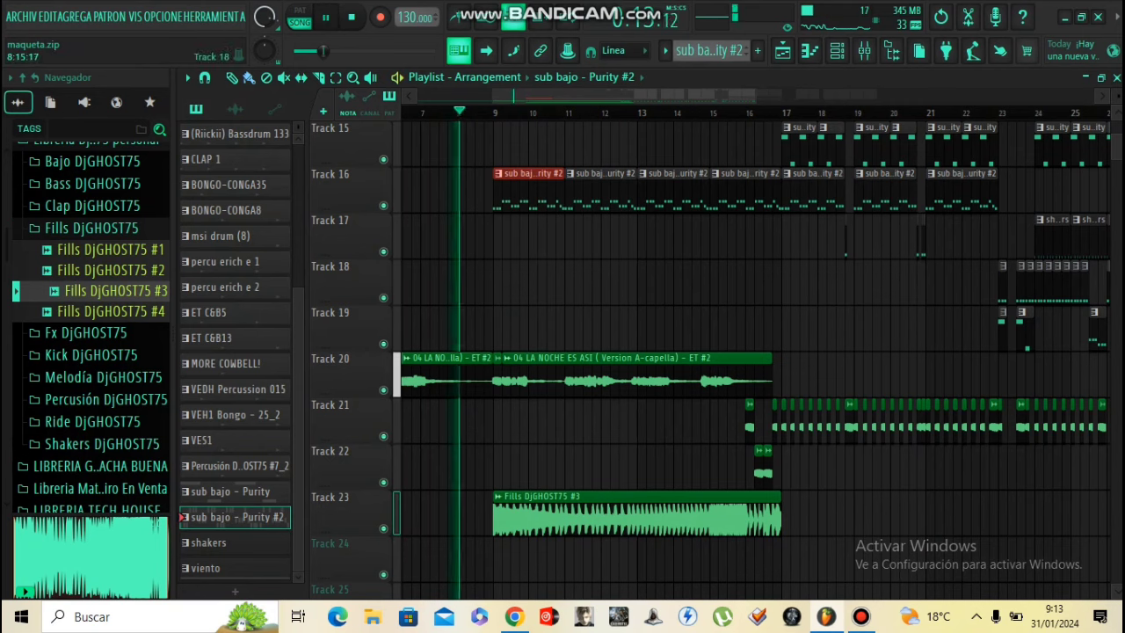
scroll(519, 416, "up", 3)
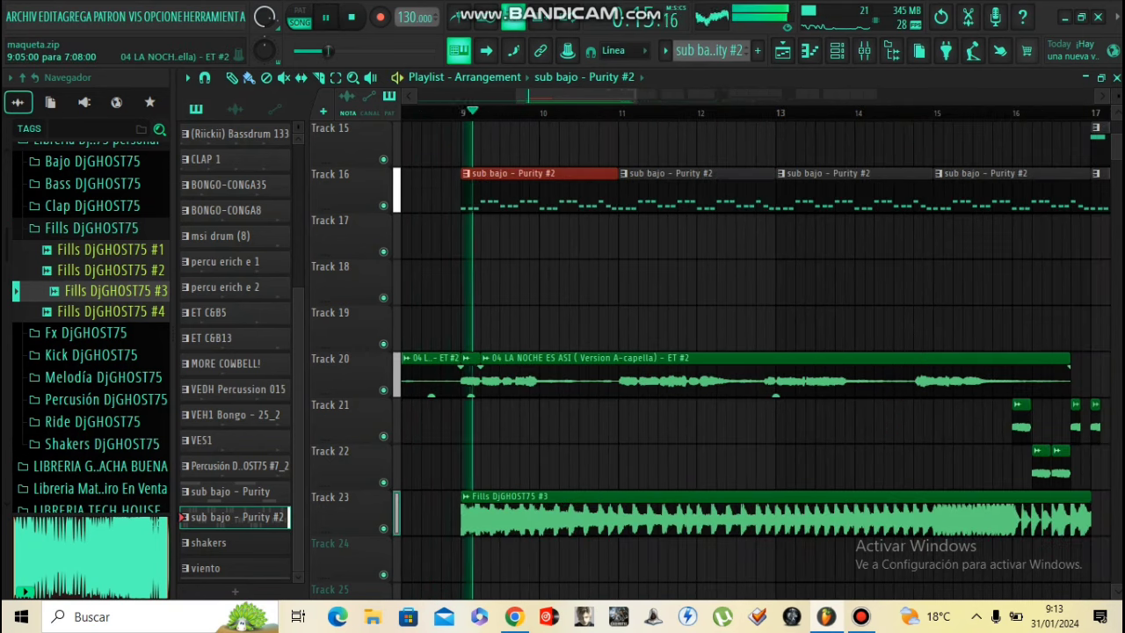
scroll(483, 351, "down", 3)
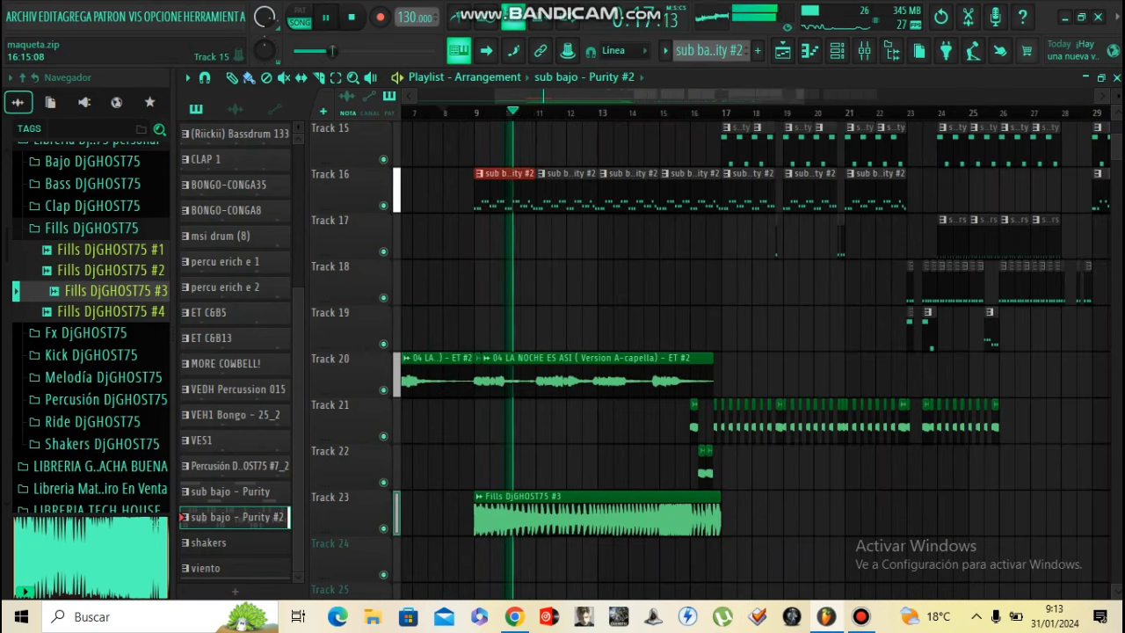
- Trim the bar 9 bass clip on Track 16 to one bar, repeat it up to bar 17 in place of the two-bar clips, and select that range
left_click_drag(721, 112, 628, 112)
key("space")
left_click(547, 146)
right_click(547, 146)
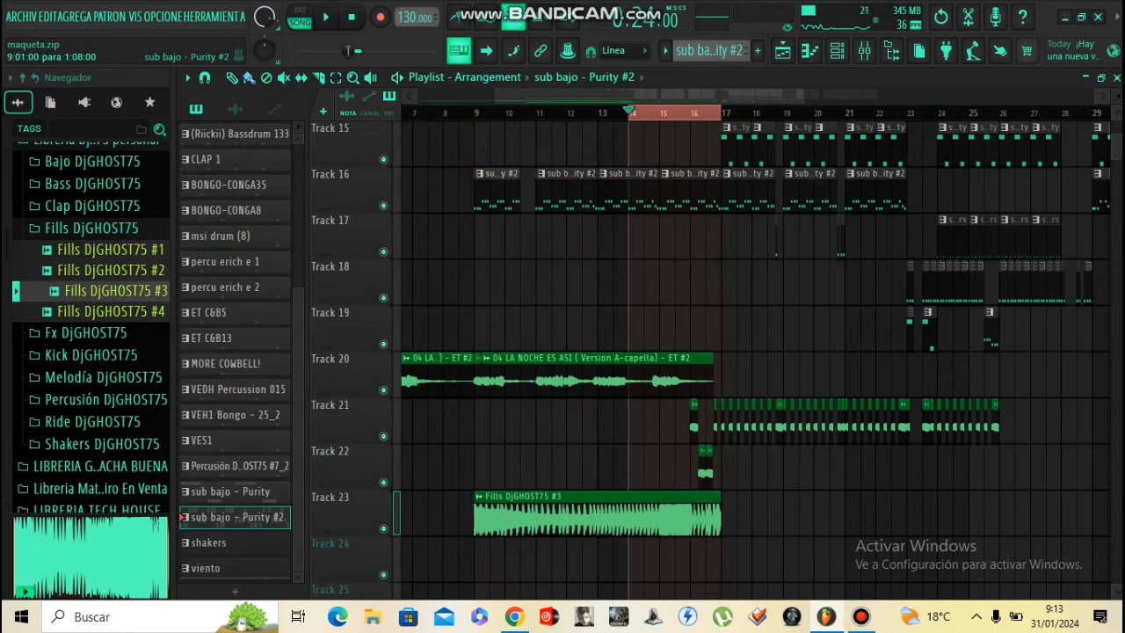
right_click(567, 190)
right_click(631, 190)
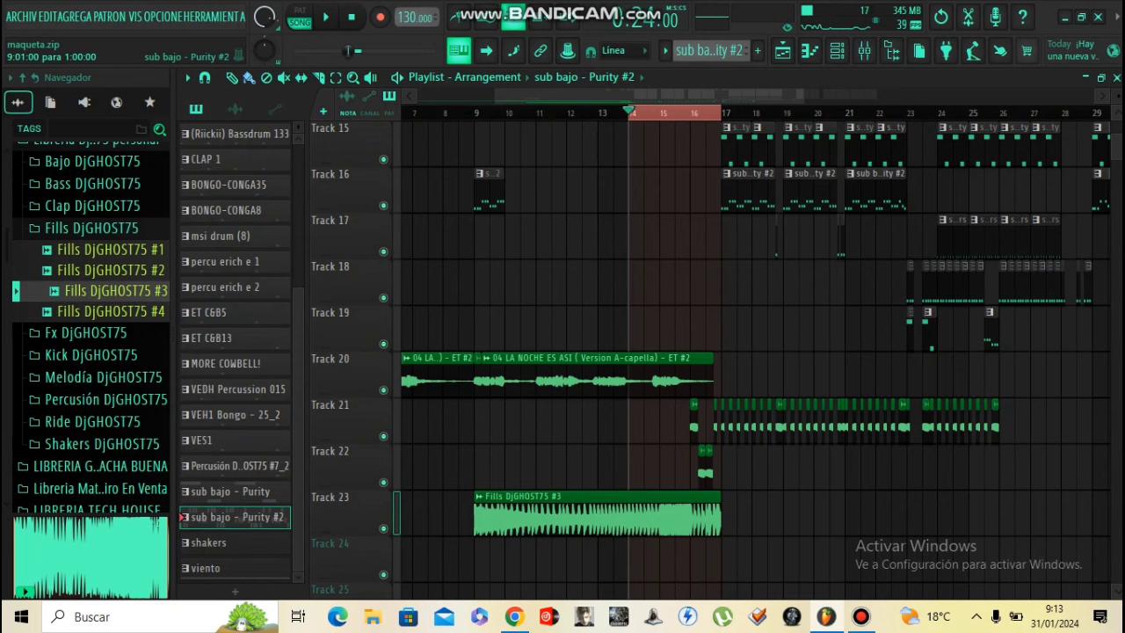
left_click_drag(490, 190, 648, 190)
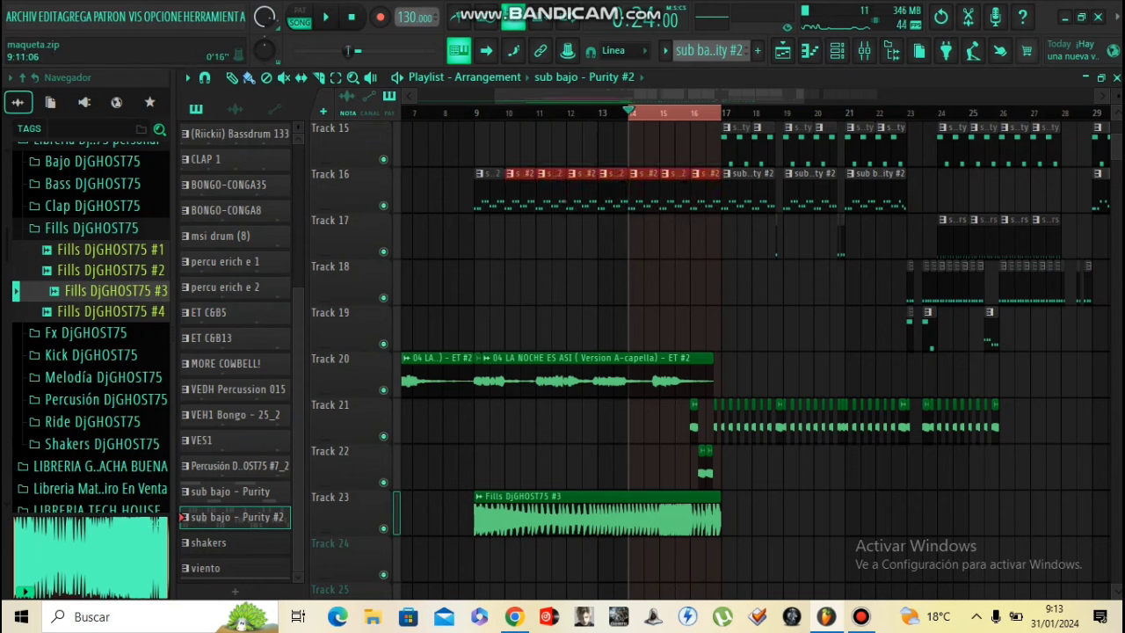
double_click(627, 112)
left_click_drag(476, 113, 691, 113)
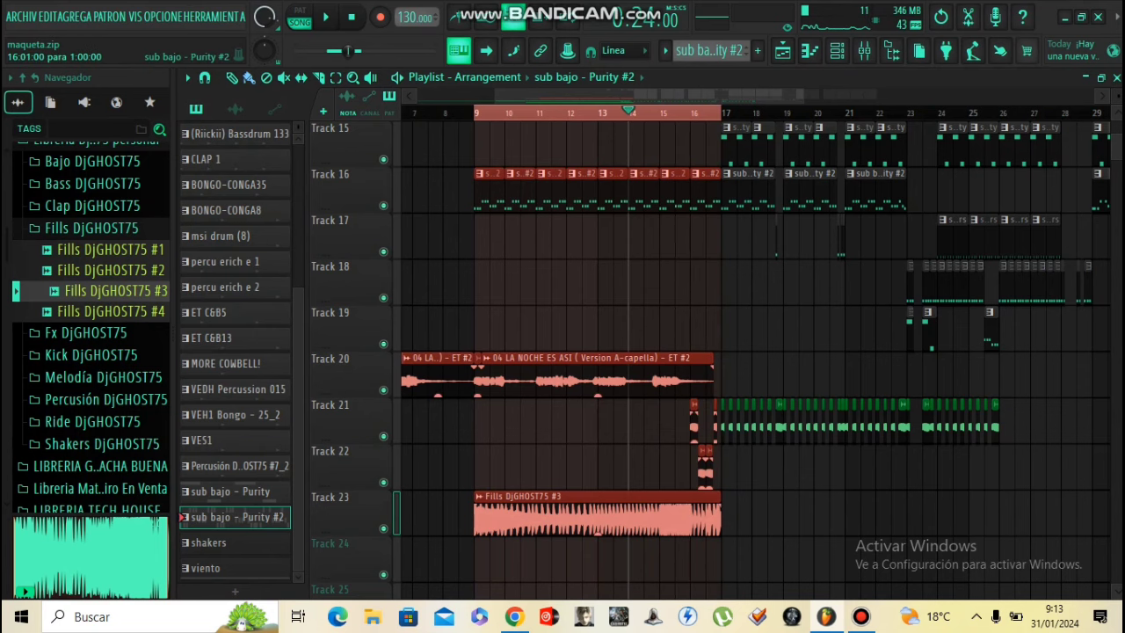
- Open the Purity #2 mixer insert and load Fruity Reeverb 2 into effect slot 4
double_click(706, 191)
left_click(837, 51)
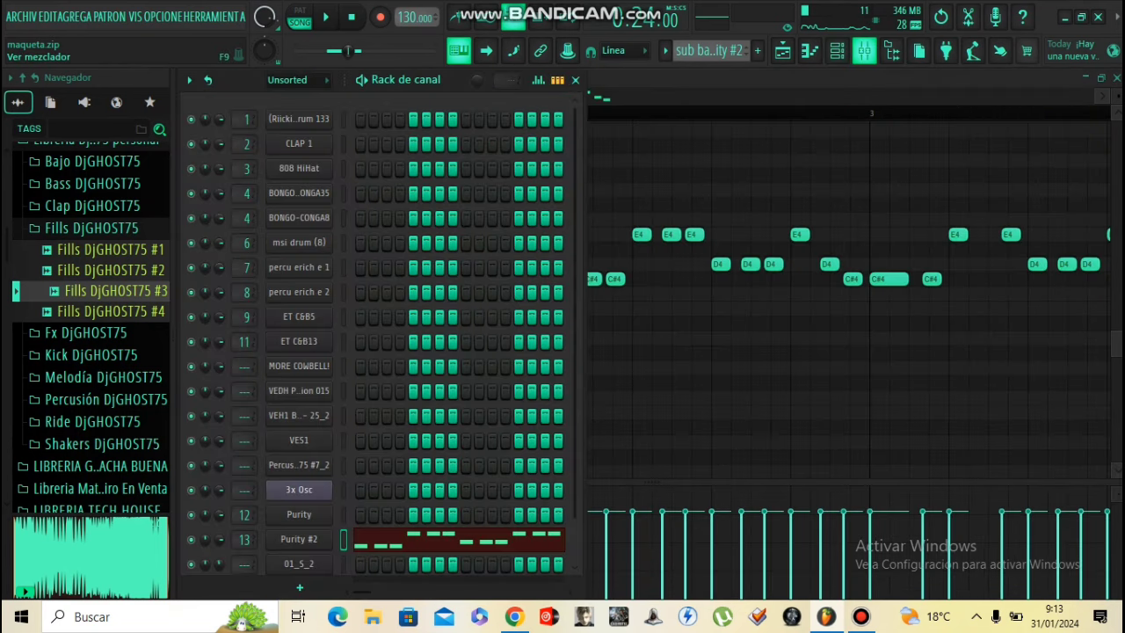
left_click(863, 51)
left_click(717, 141)
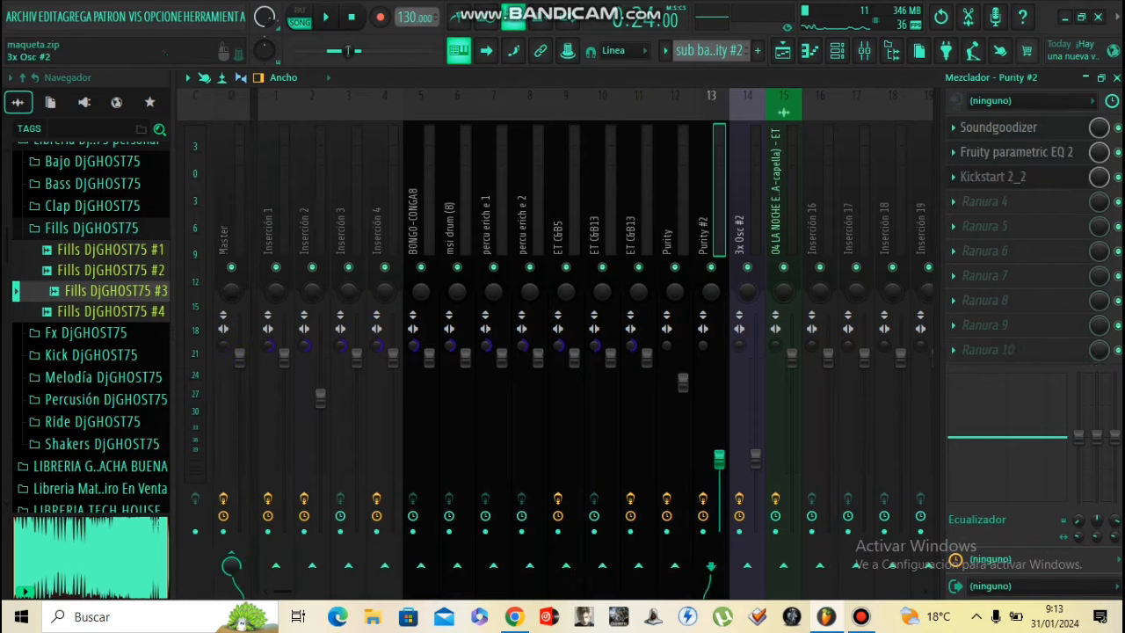
left_click(952, 202)
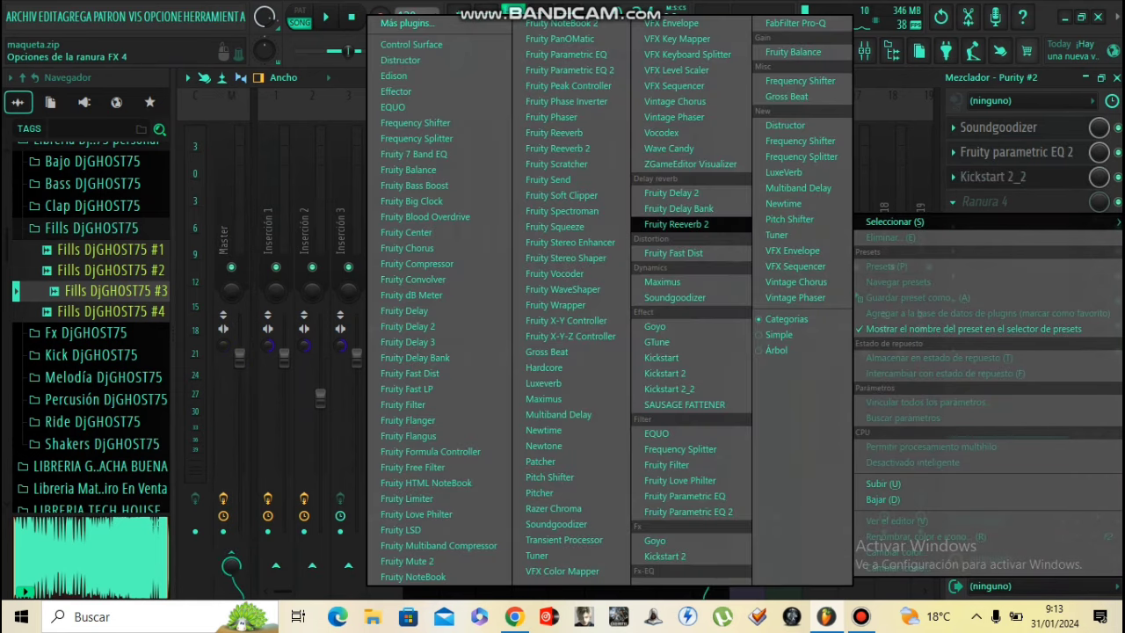
left_click(676, 224)
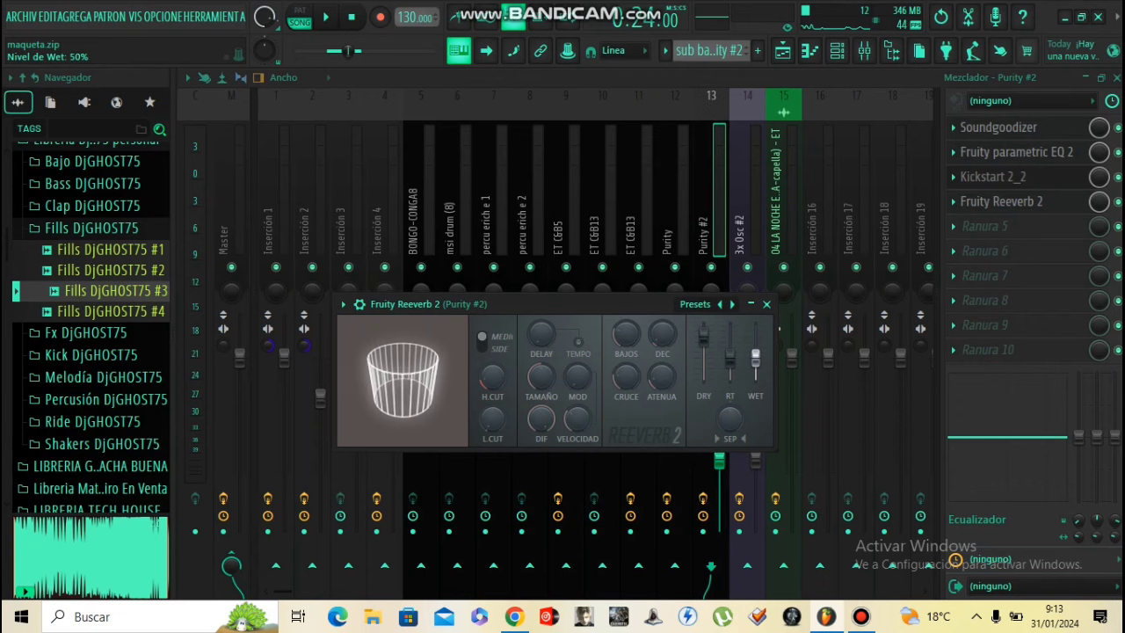
- Create an automation clip for the Fruity Reeverb 2 wet level and shape it to rise until bar 16 and fall by bar 17
right_click(755, 356)
left_click(830, 438)
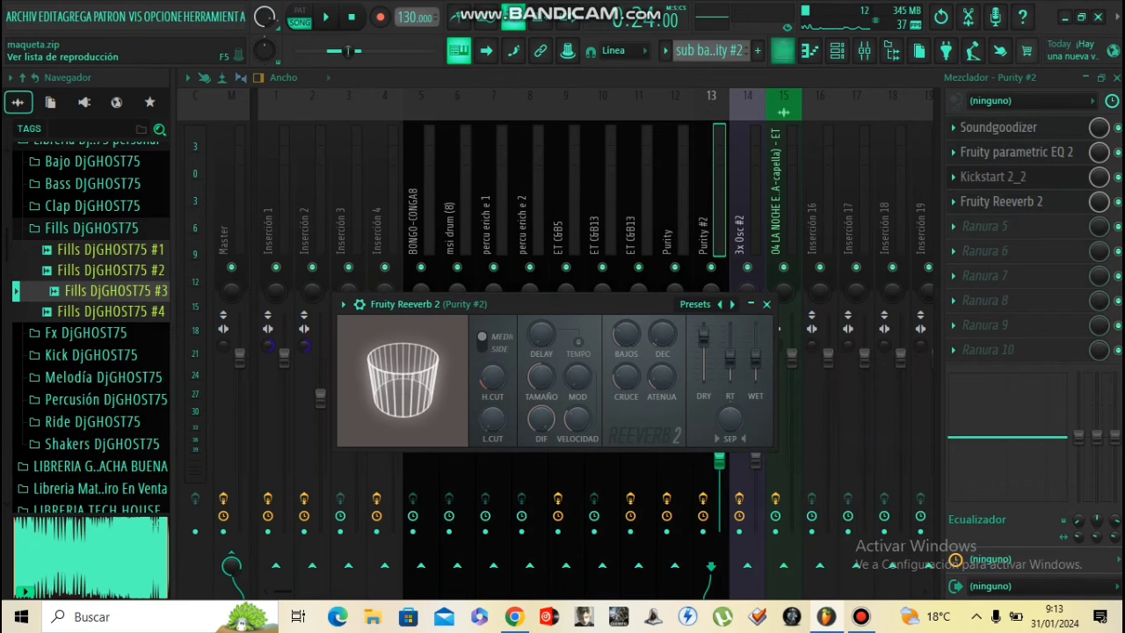
scroll(705, 156, "up", 3)
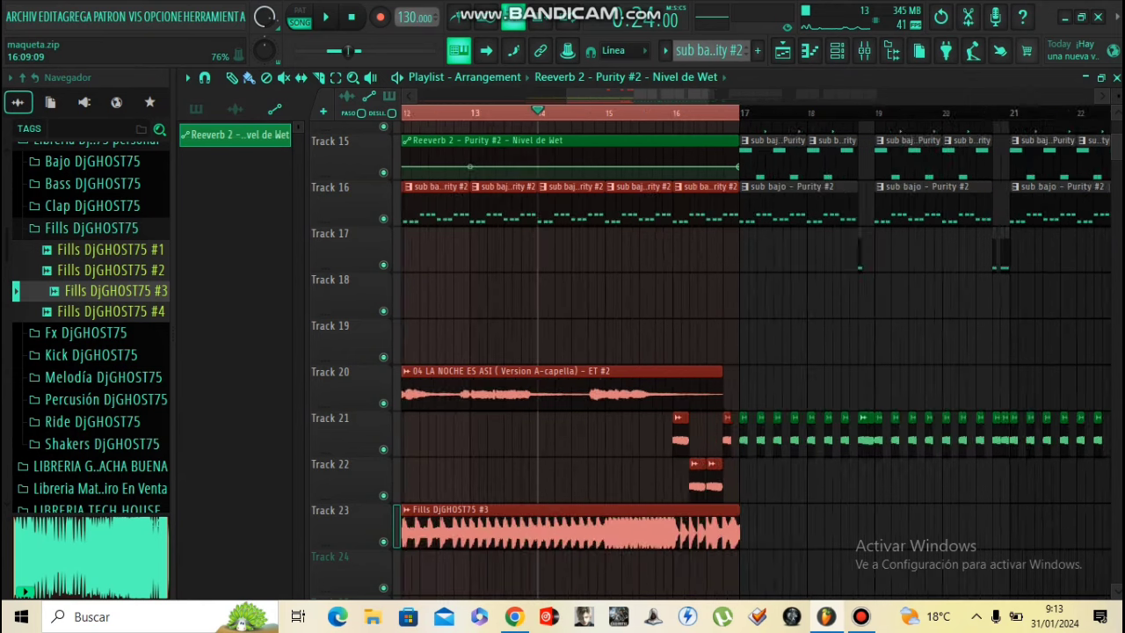
right_click(682, 151)
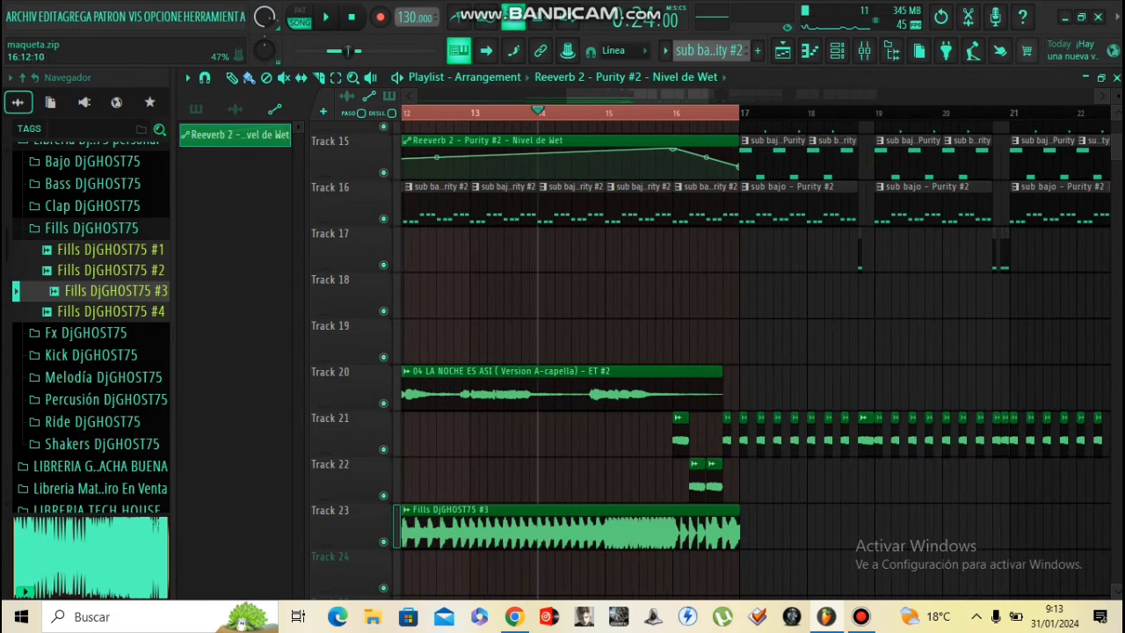
- Play the arrangement from bar 9 and raise the Purity #2 mixer insert's volume to about 42%
scroll(706, 156, "down", 4)
left_click(567, 112)
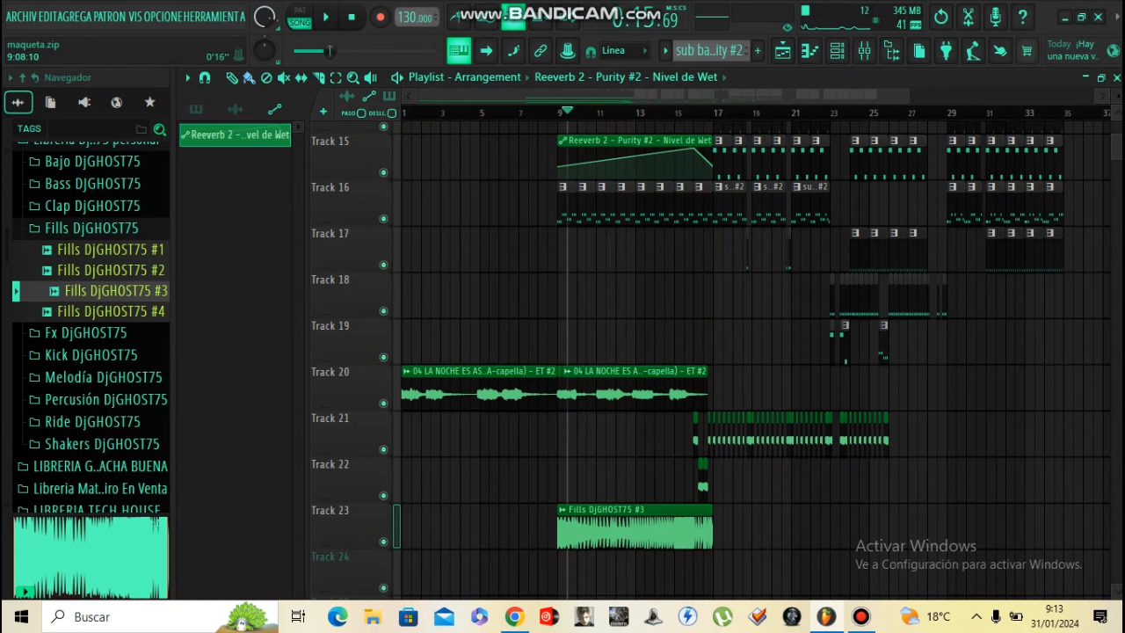
left_click(559, 113)
key("space")
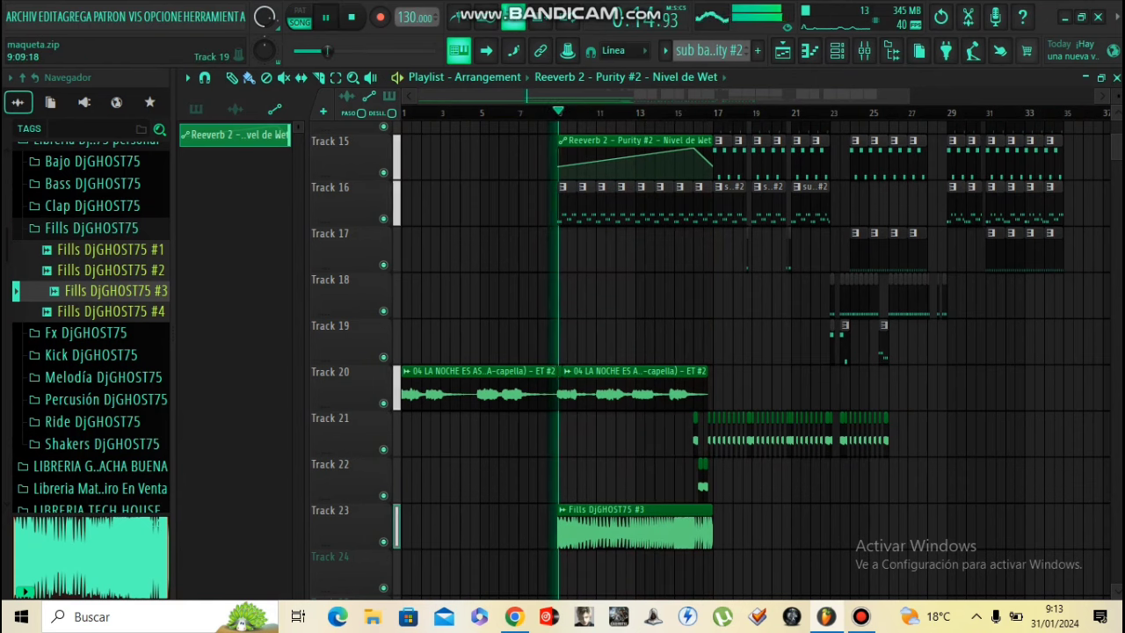
scroll(604, 478, "down", 3)
scroll(605, 479, "up", 4)
scroll(604, 479, "up", 5)
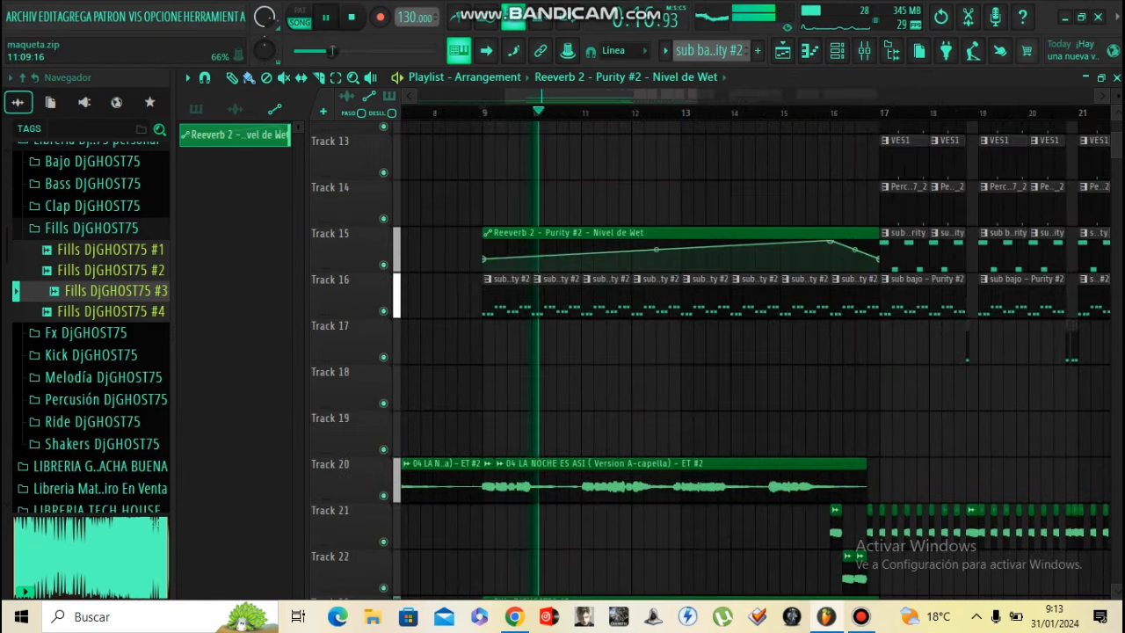
key("F9")
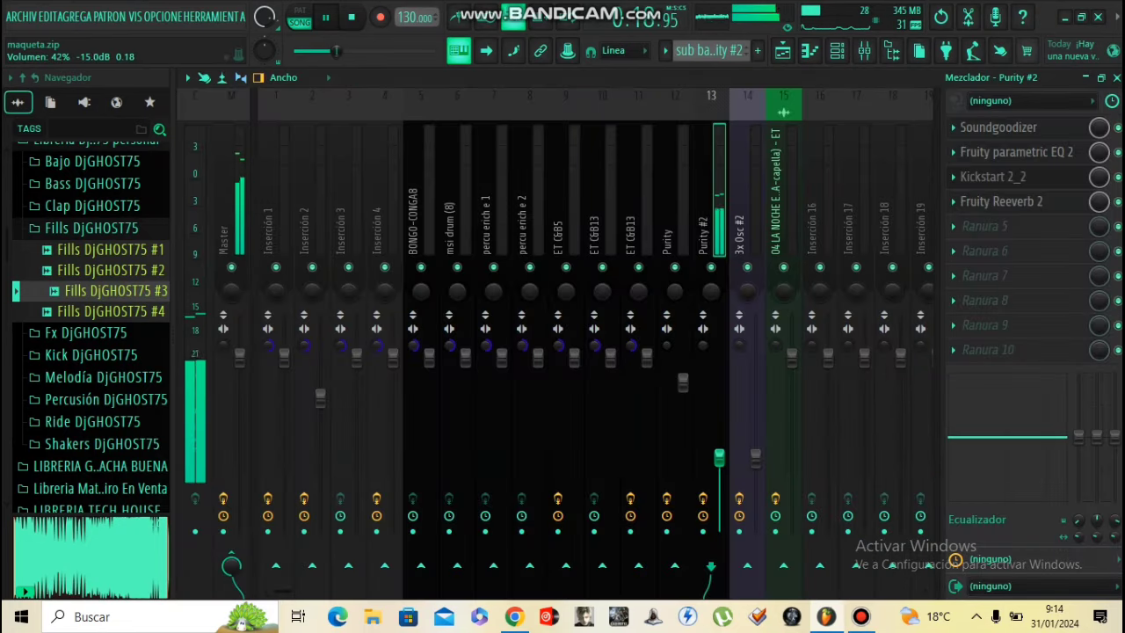
left_click(782, 50)
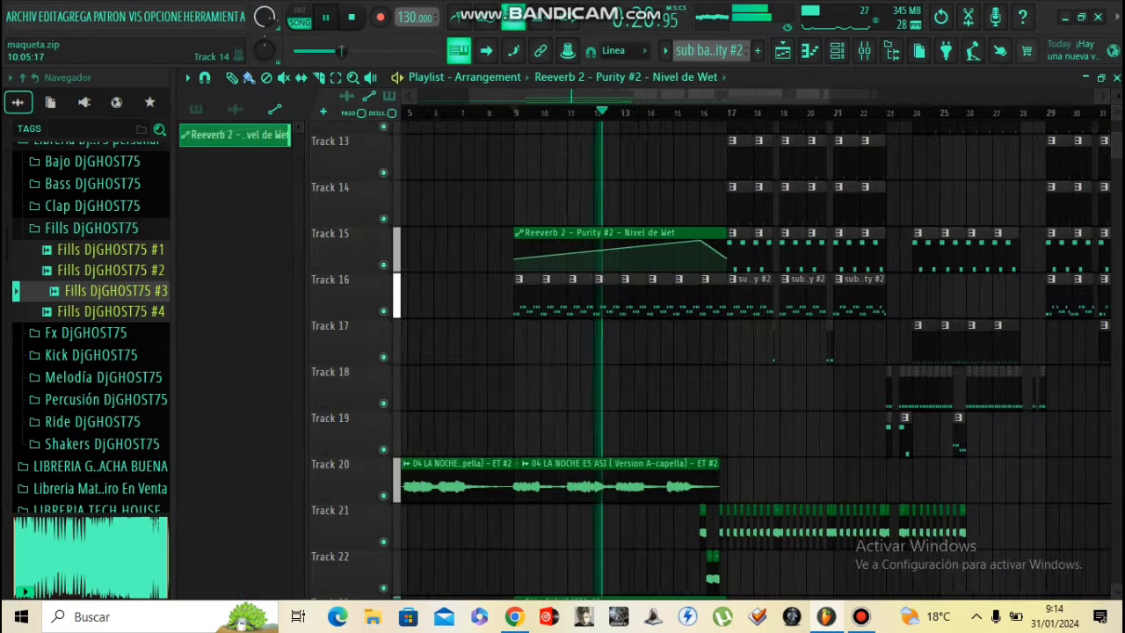
- Follow playback through the build-up into the drop, examining the bass, fill, acapella and drum tracks around bars 13 to 17
scroll(657, 343, "up", 6)
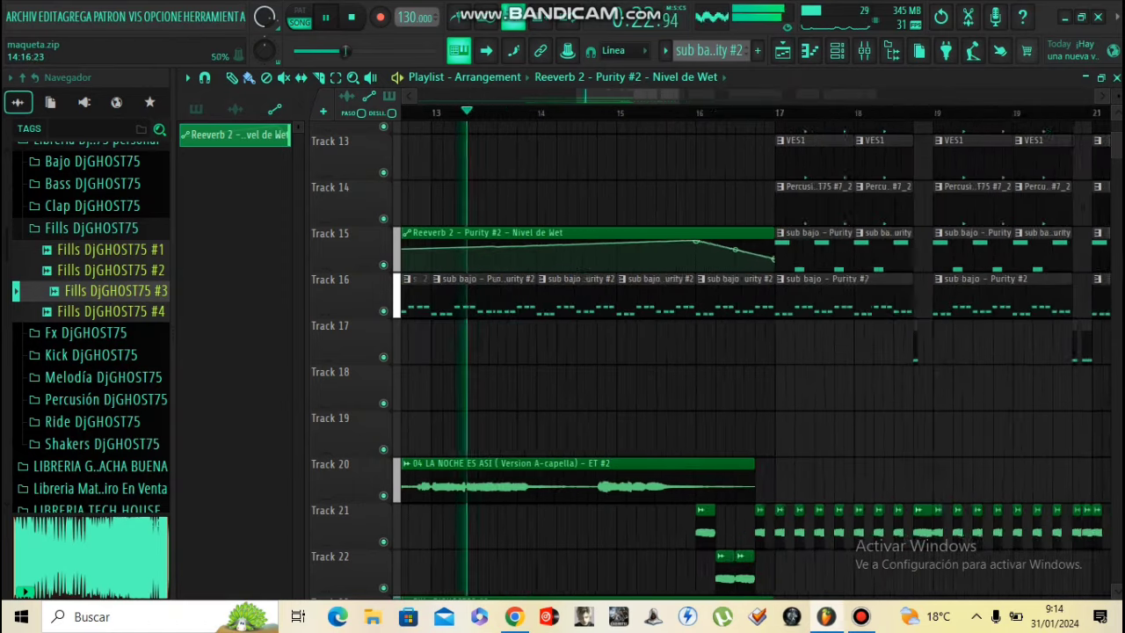
scroll(620, 341, "down", 12)
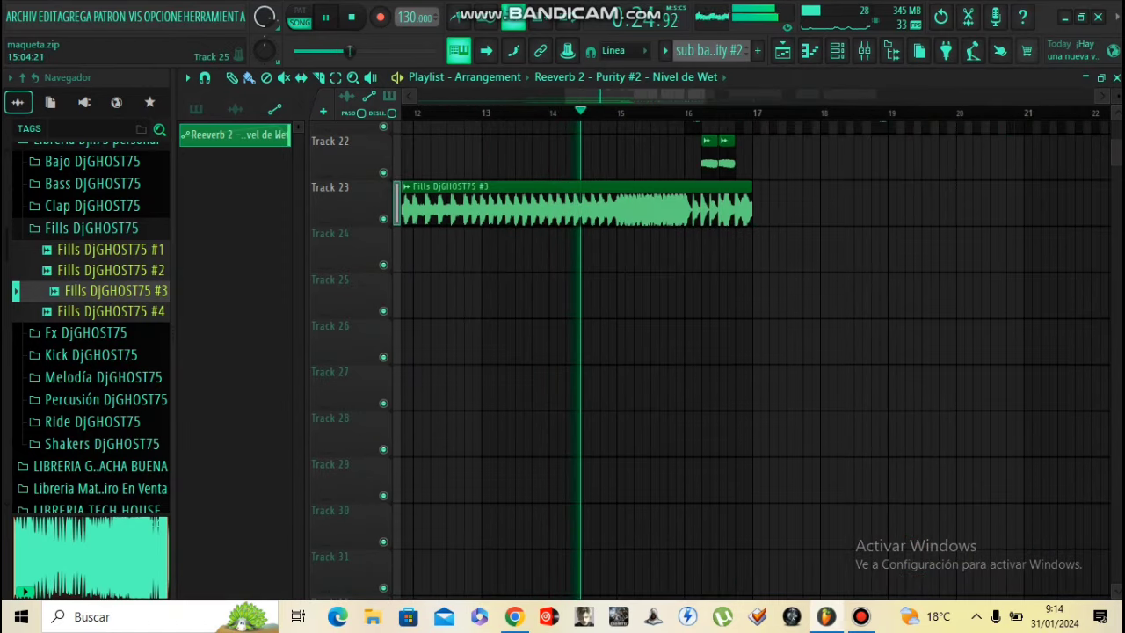
scroll(618, 325, "up", 3)
scroll(611, 298, "up", 6)
scroll(605, 297, "down", 3)
scroll(598, 290, "up", 10)
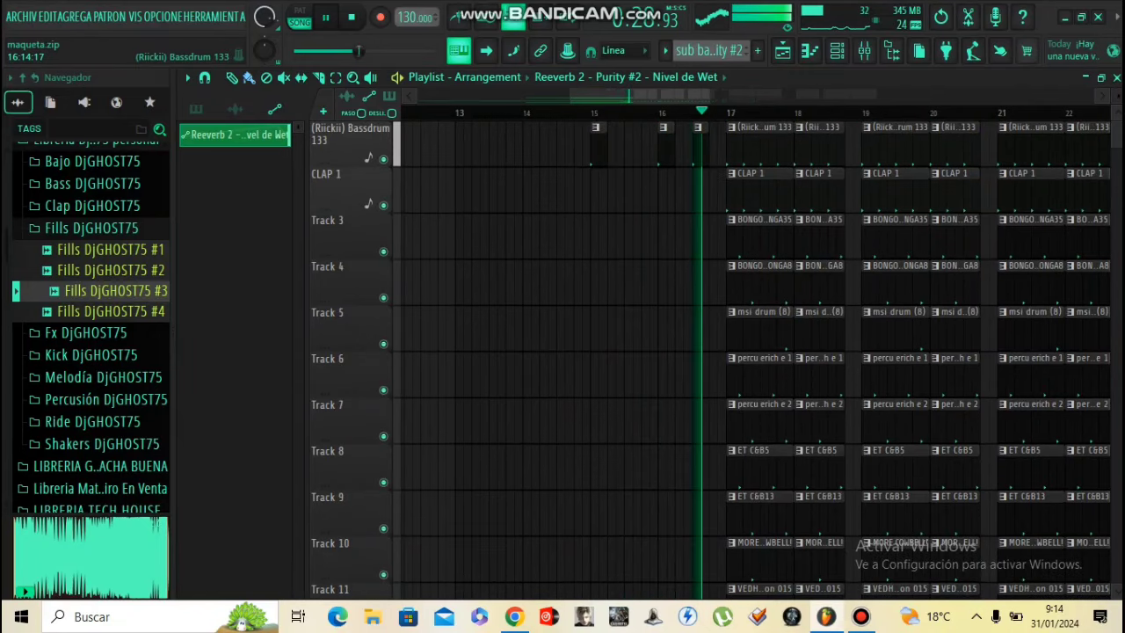
scroll(754, 351, "down", 4)
scroll(754, 352, "down", 10)
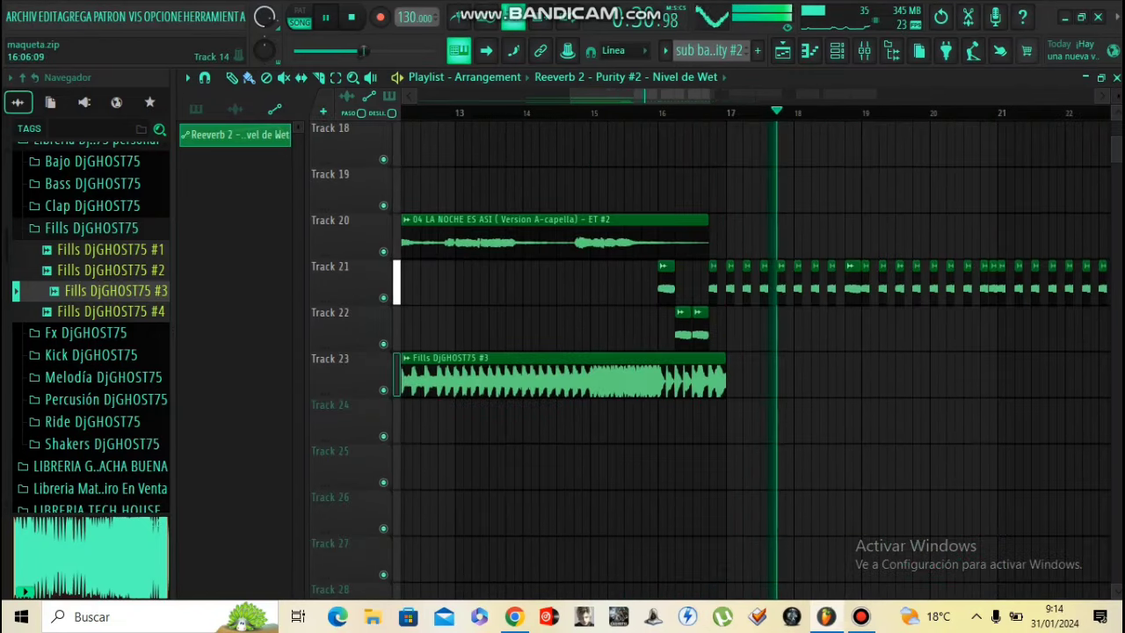
- Replay the build-up from about bar 13 and delete the sub bajo - Purity #2 clip at bar 16 on Track 16
left_click(490, 112)
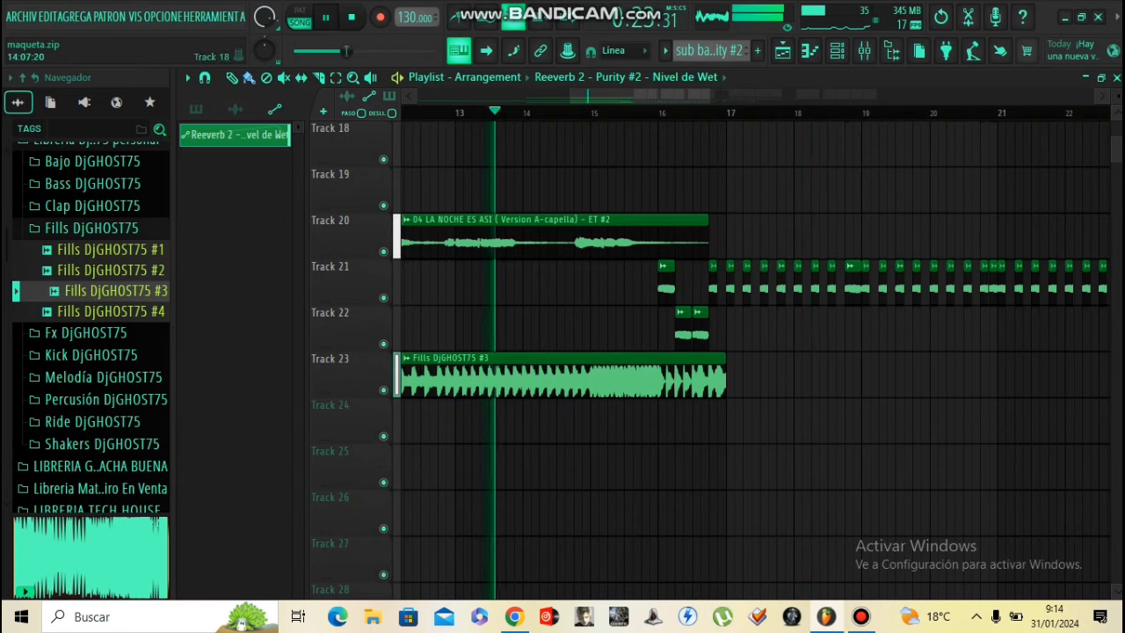
scroll(681, 373, "up", 4)
scroll(754, 351, "down", 4)
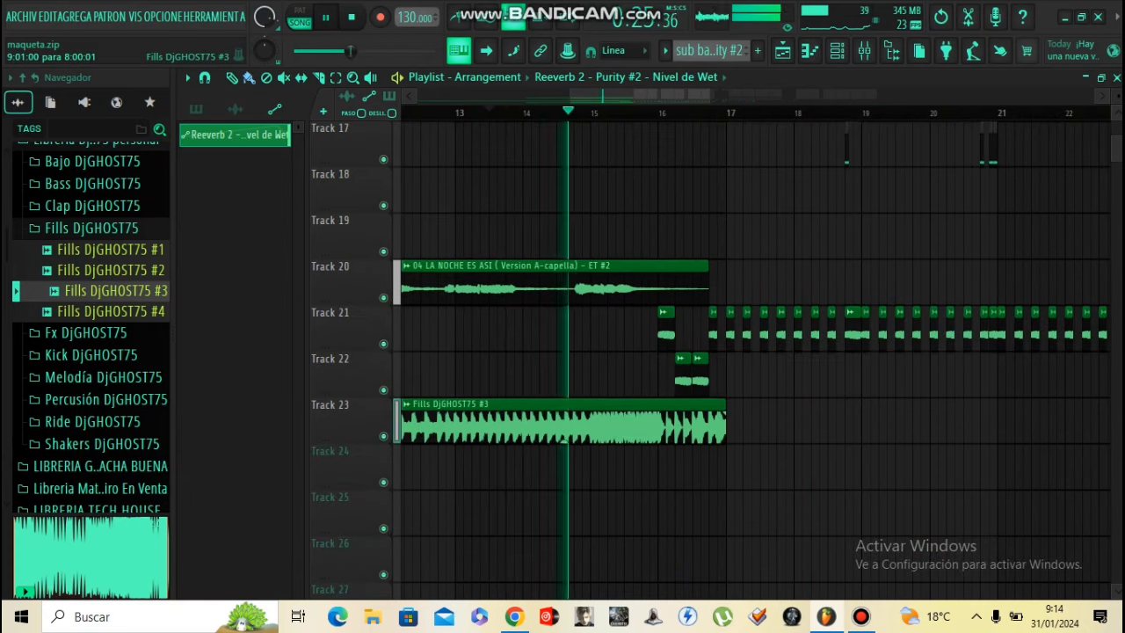
scroll(754, 351, "up", 4)
scroll(700, 420, "up", 4)
scroll(703, 413, "down", 5)
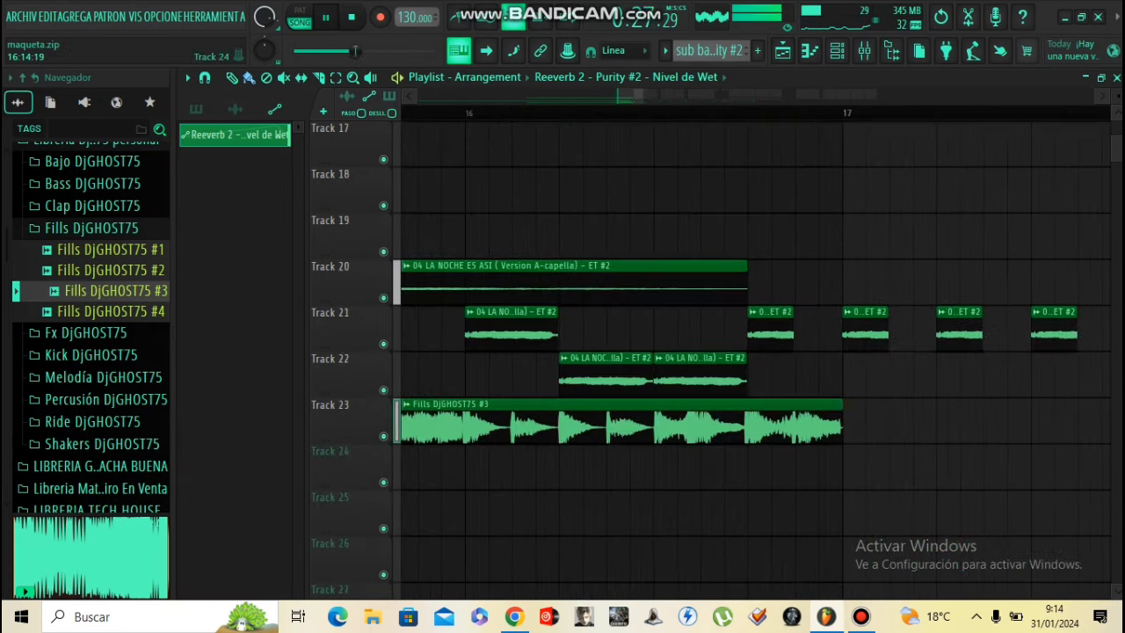
scroll(791, 387, "down", 3)
scroll(791, 383, "up", 7)
right_click(749, 422)
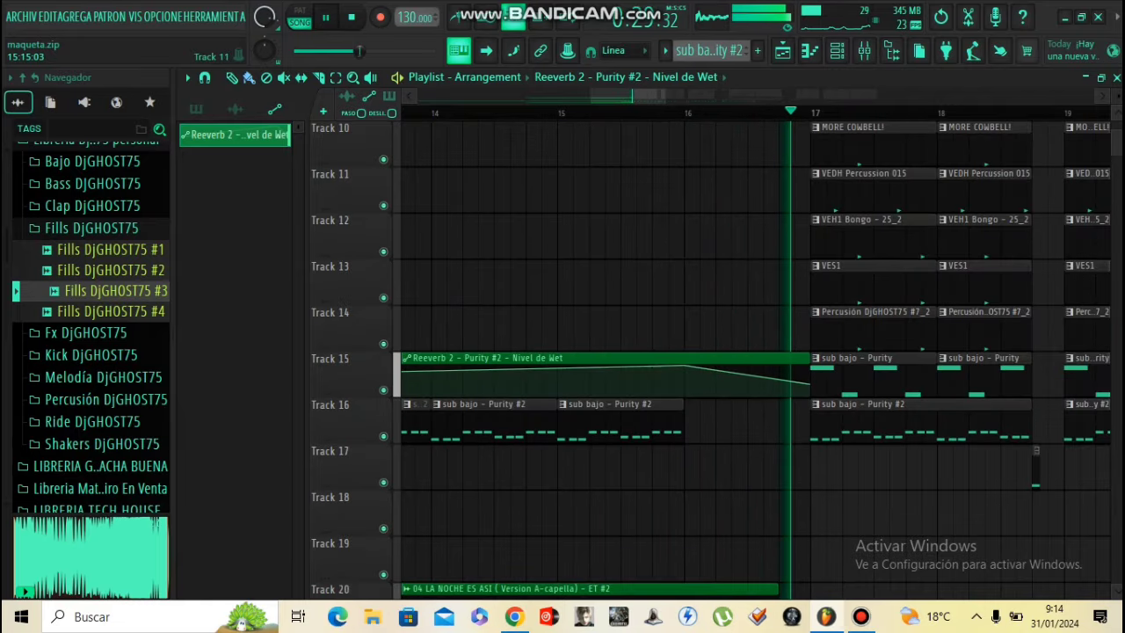
- Replay the transition from just before bar 16 into the drop to check the bass gap, and stop playback
left_click(637, 112)
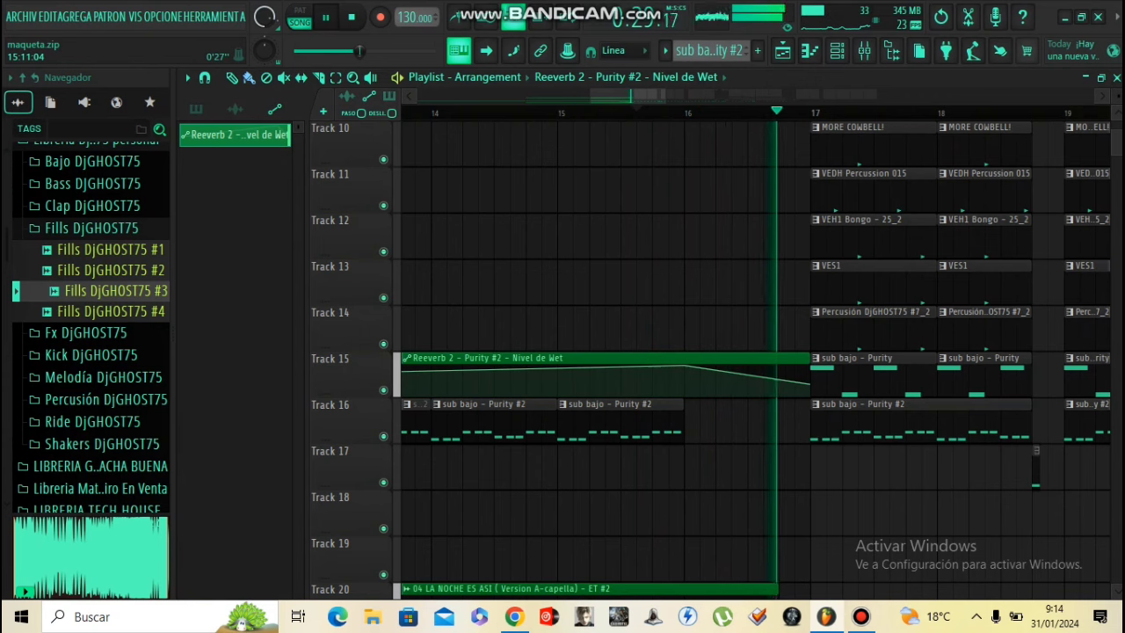
scroll(748, 383, "down", 4)
scroll(747, 383, "down", 3)
scroll(528, 373, "down", 6)
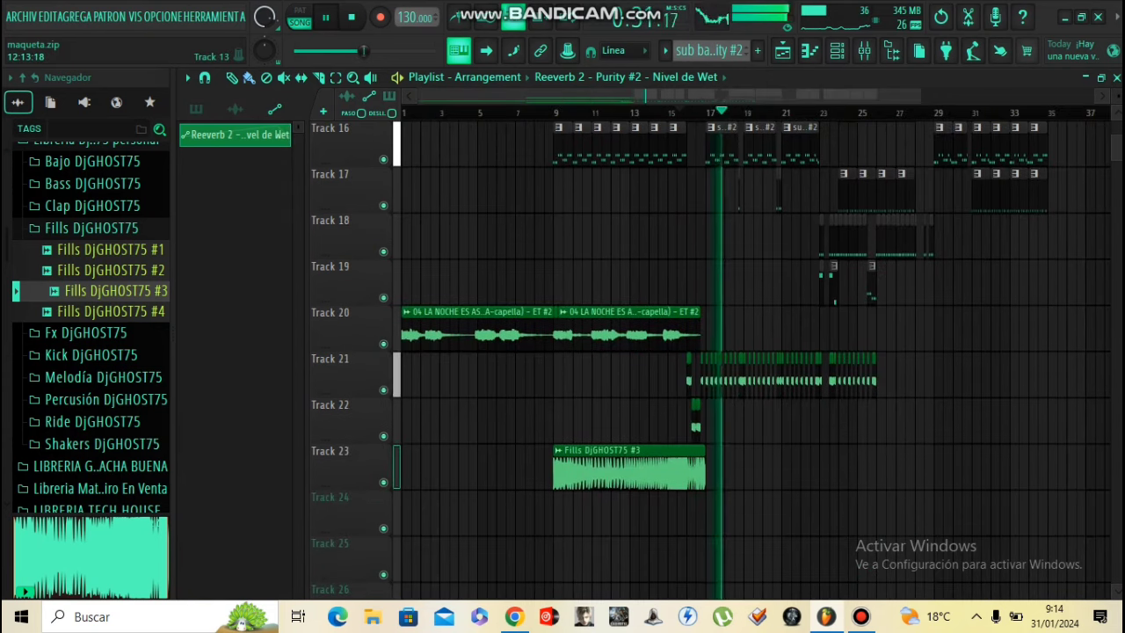
scroll(528, 373, "up", 3)
key("space")
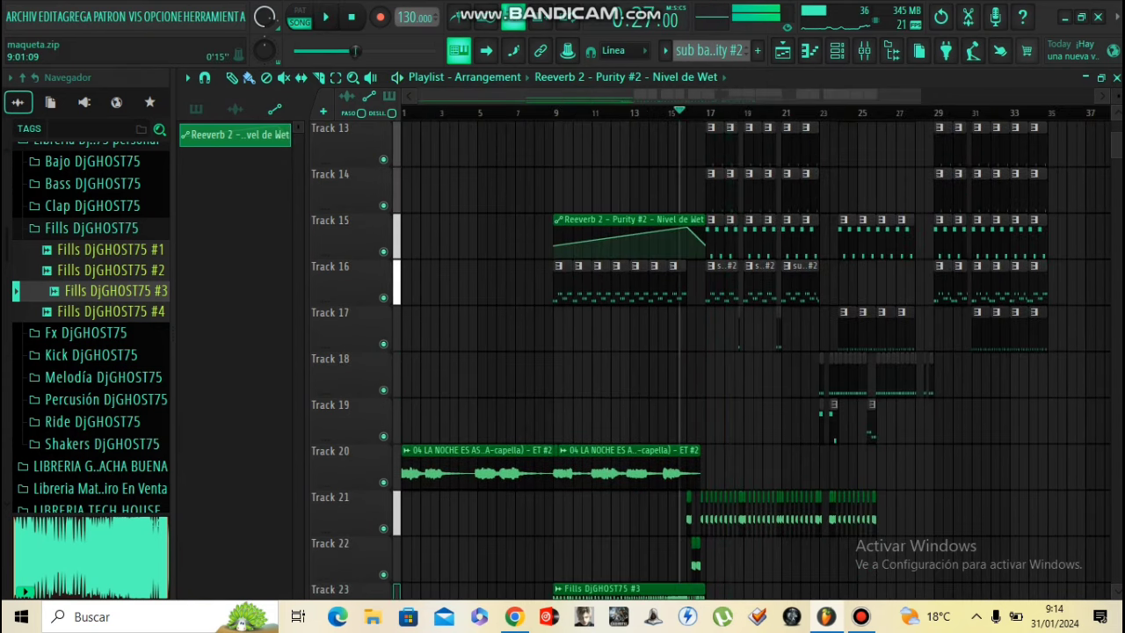
- Select the time range from bar 9 to bar 16 and bring up the Purity #2 insert in the mixer
left_click_drag(554, 113, 677, 112, "ctrl")
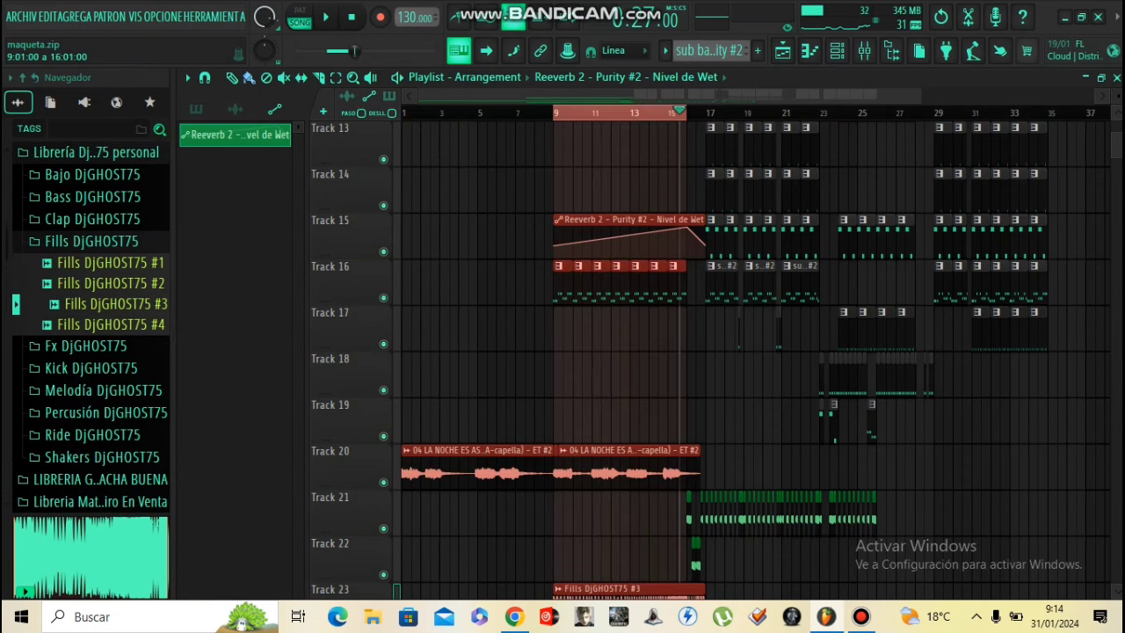
double_click(642, 283)
left_click(837, 51)
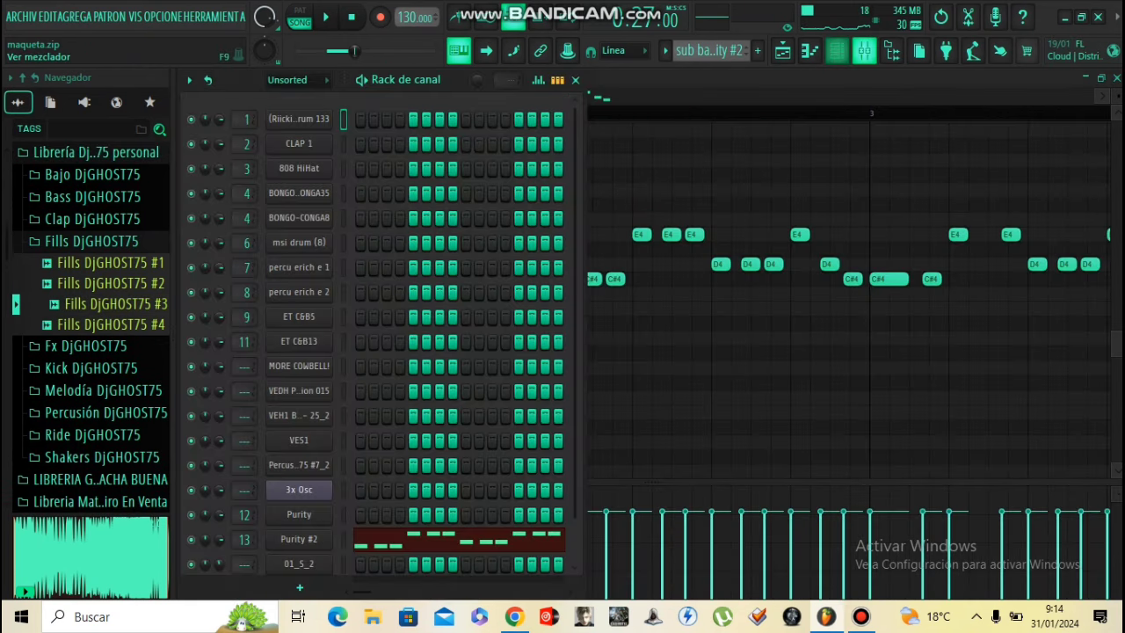
left_click(864, 51)
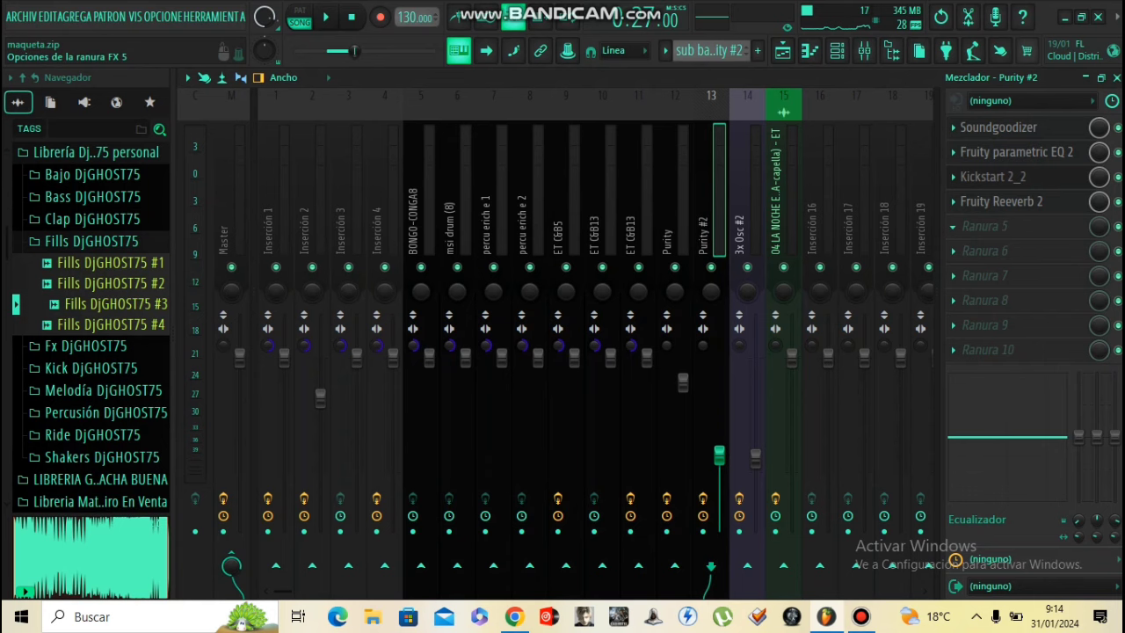
left_click(975, 227)
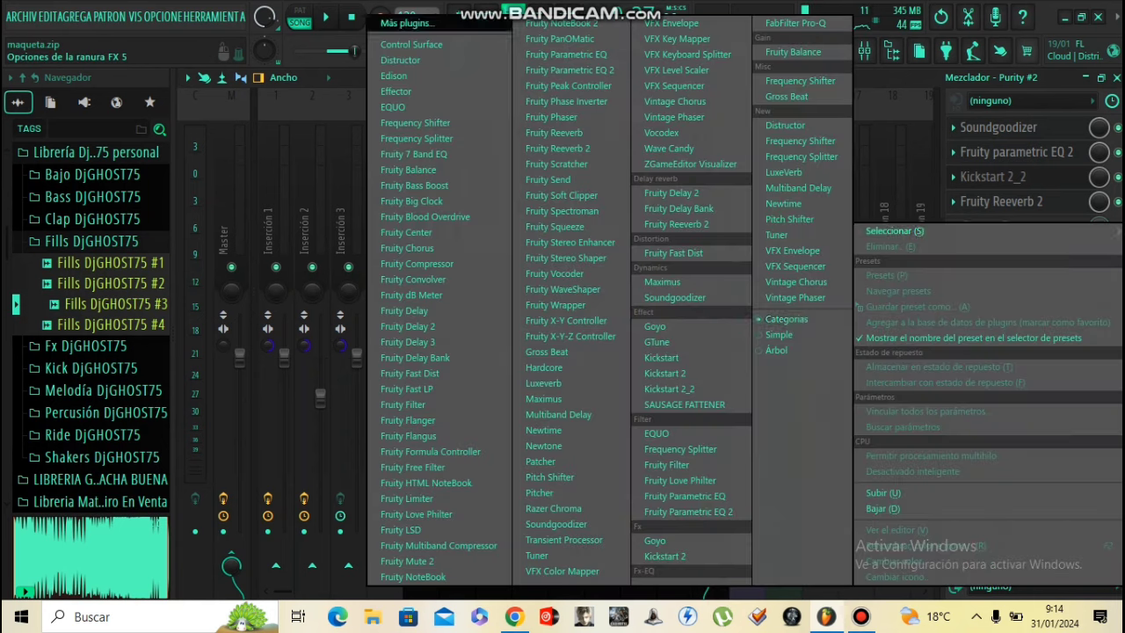
left_click(681, 480)
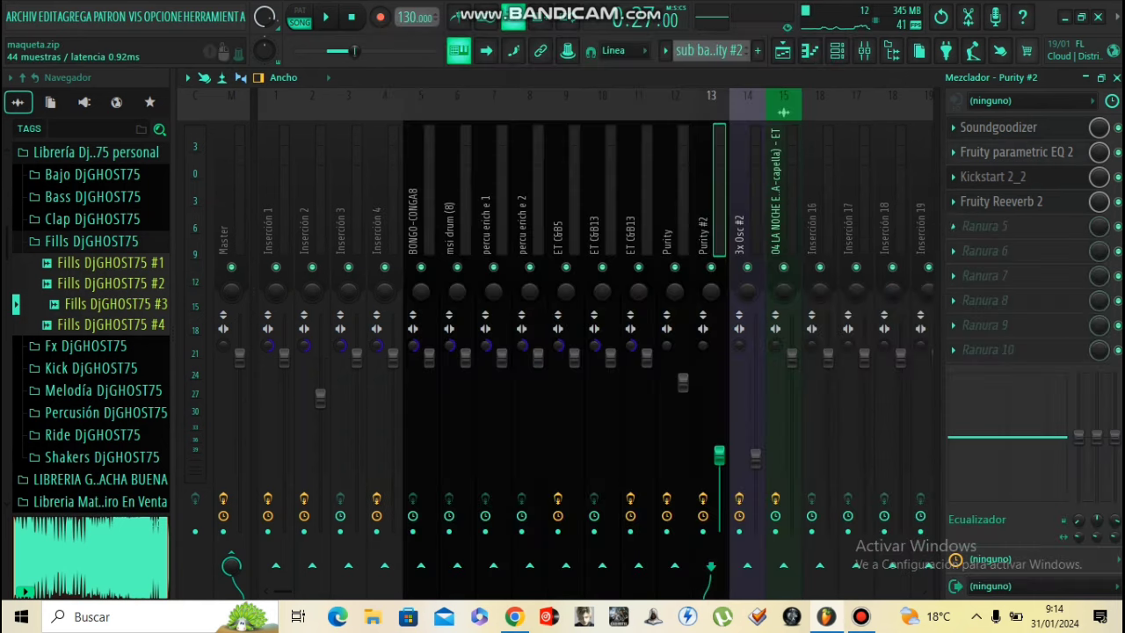
- Open Fruity parametric EQ 2 on Purity #2 and set band 7 to Low pass at 20000 Hz
left_click(1016, 152)
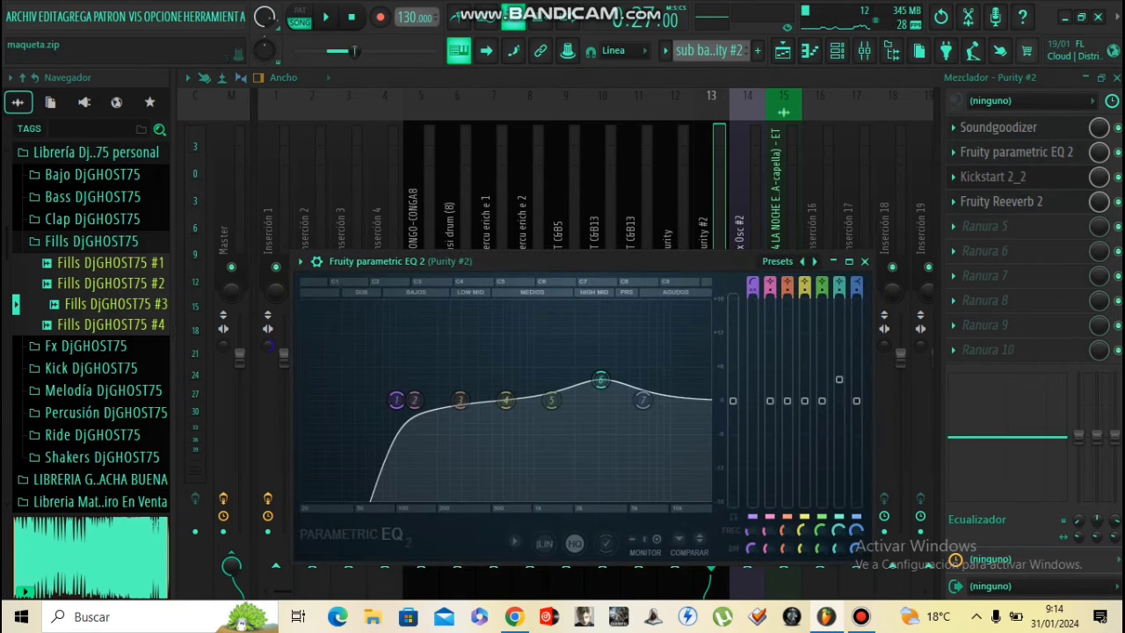
left_click_drag(856, 285, 857, 335)
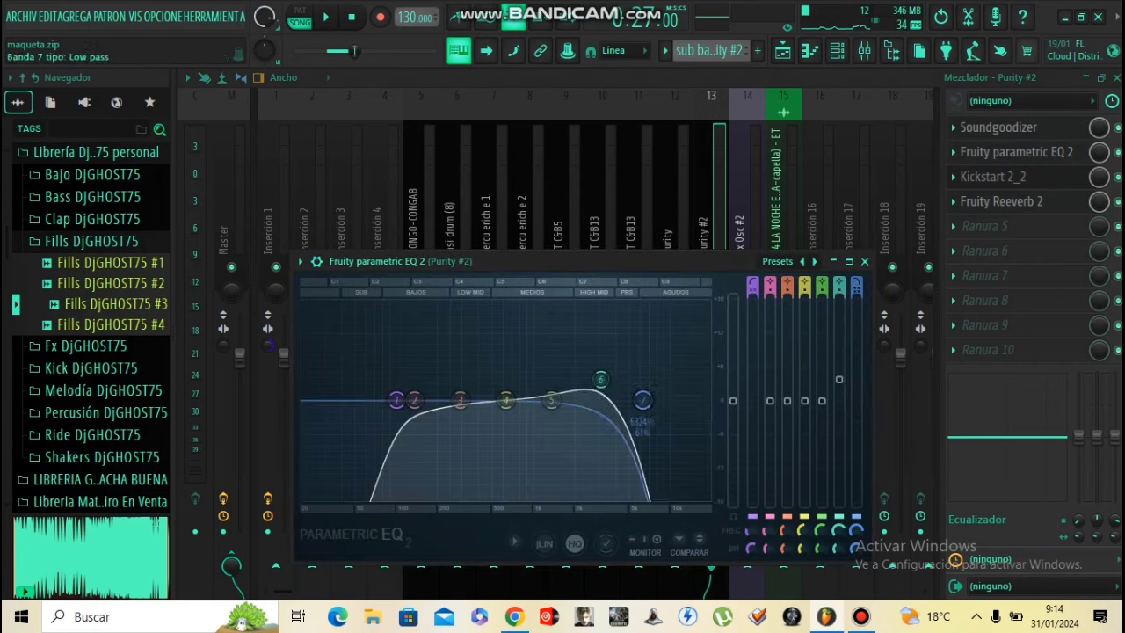
left_click_drag(643, 400, 708, 399)
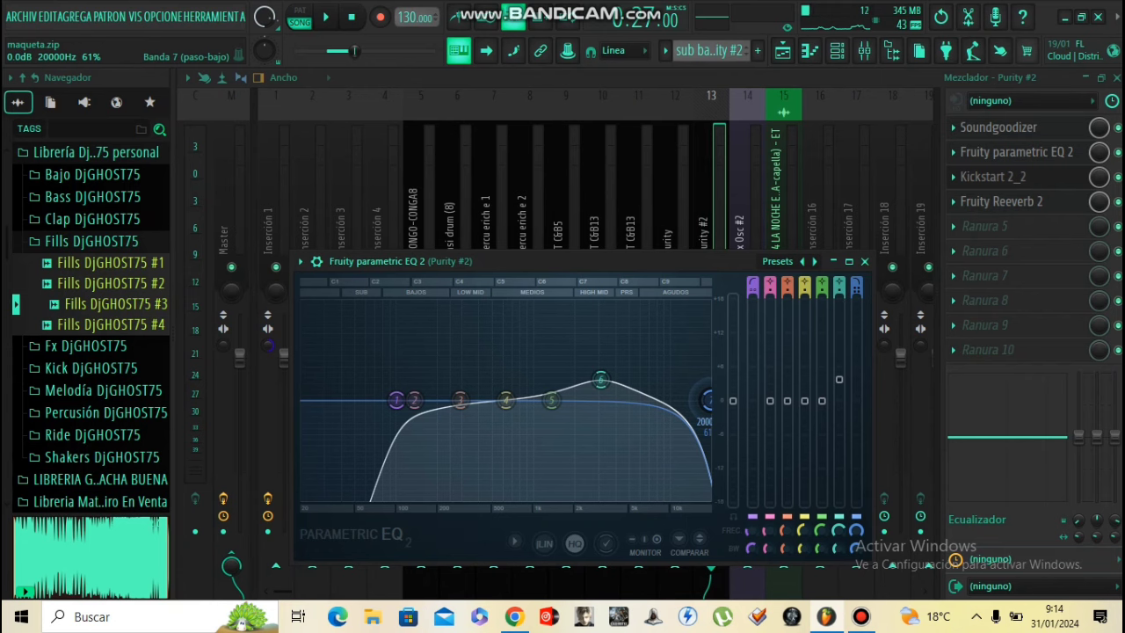
- Create an automation clip for the frequency of band 7 in Purity #2's parametric EQ
right_click(707, 400)
right_click(856, 303)
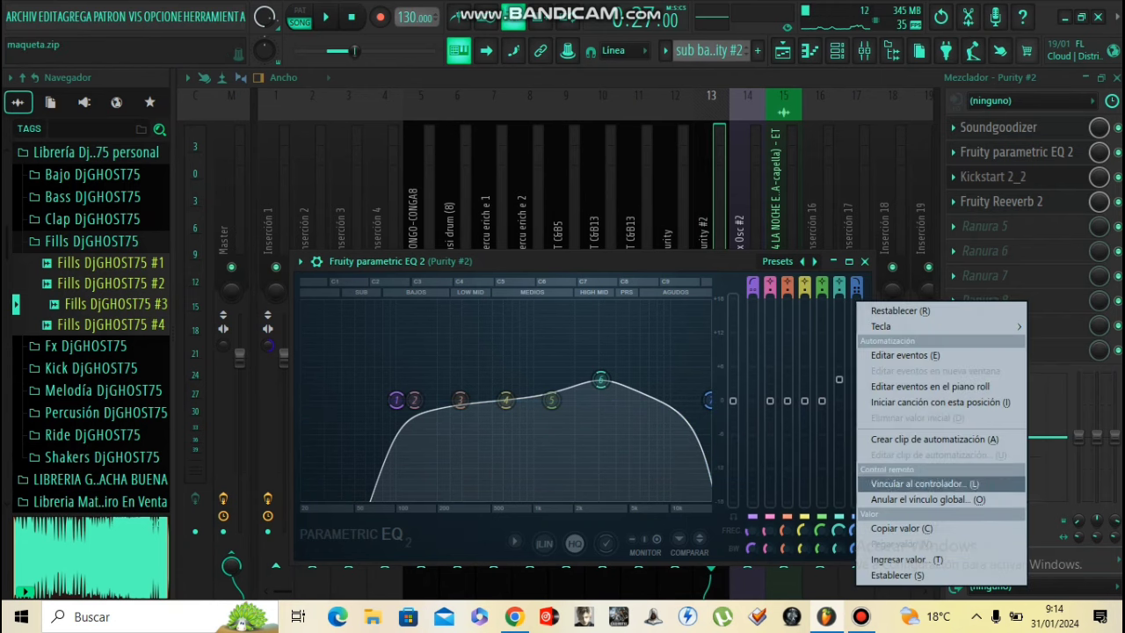
left_click(934, 439)
- Start the band 7 frequency clip at 0% at bar 9, extend it to bar 17, and add a dip halfway through bar 16
left_click(782, 50)
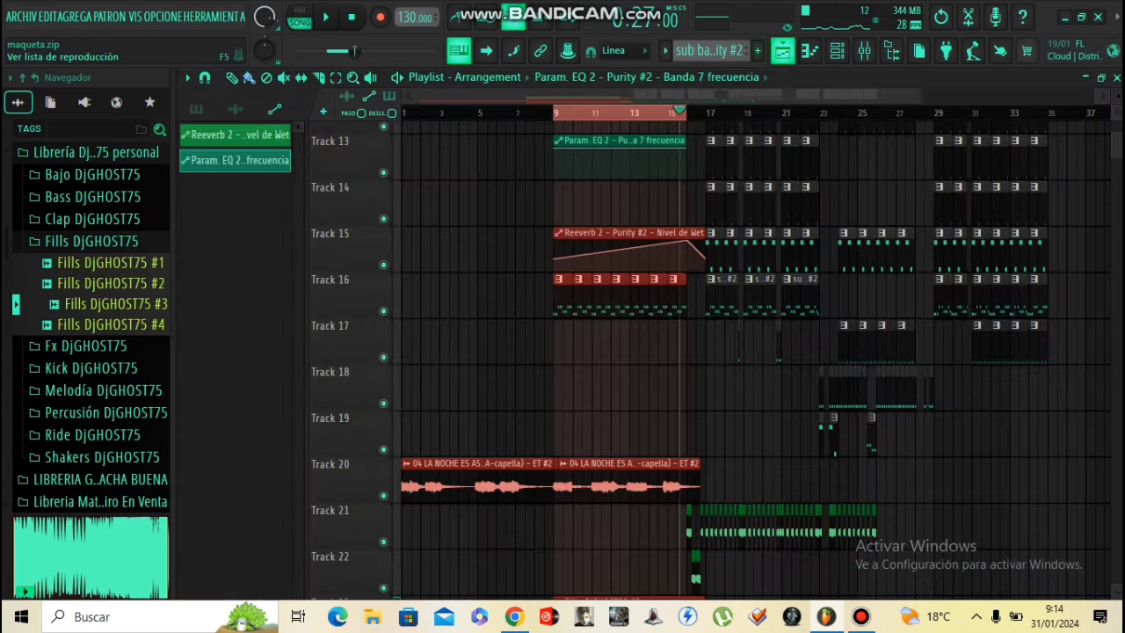
left_click_drag(554, 149, 555, 176)
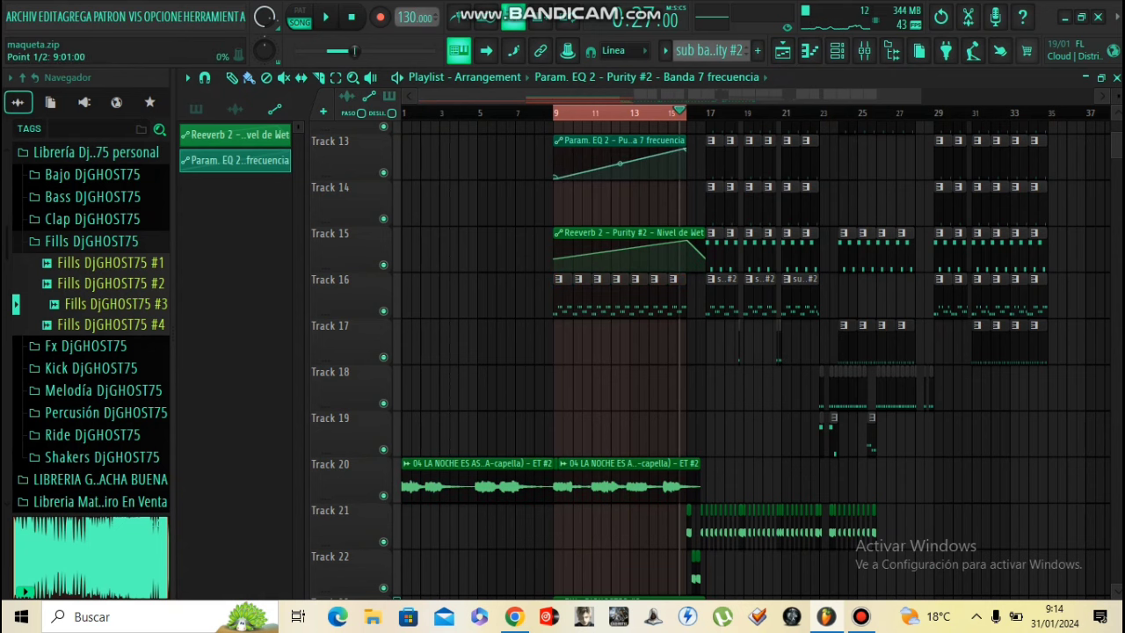
scroll(696, 167, "up", 5)
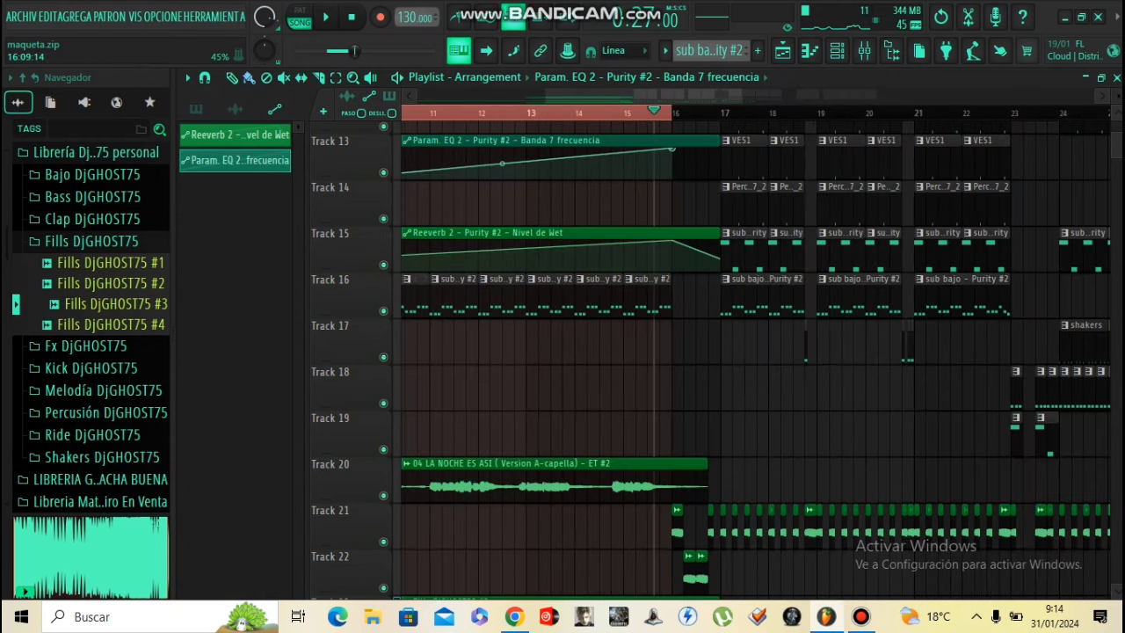
right_click(696, 168)
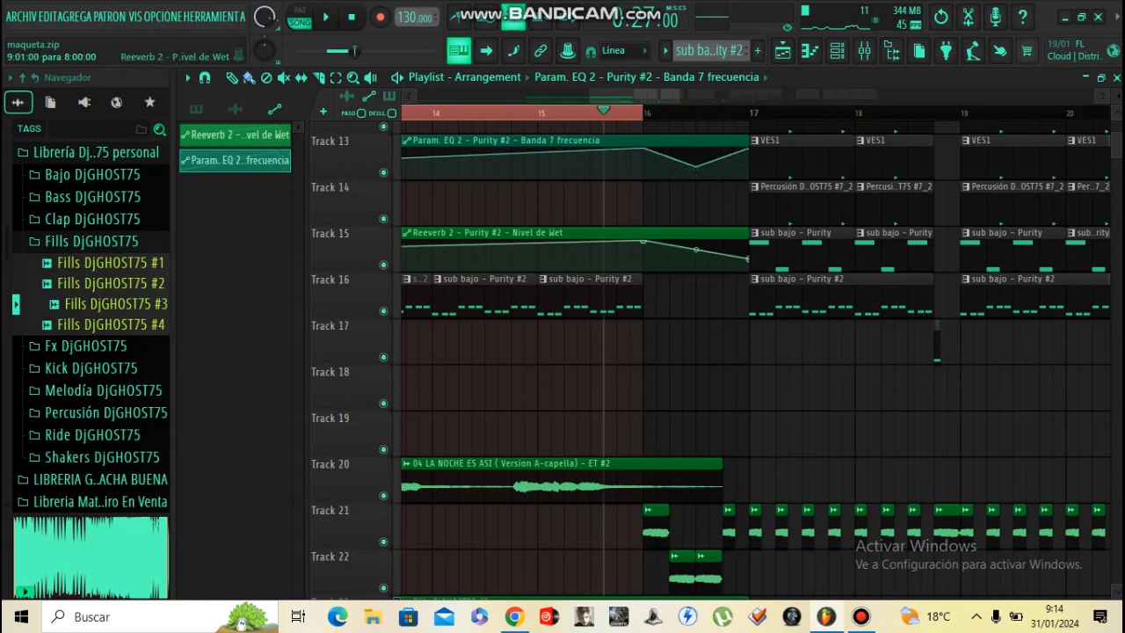
- Replace the last point of the Reeverb 2 wet level clip on Track 15 so the level holds flat from bar 16 to bar 17
right_click(748, 259)
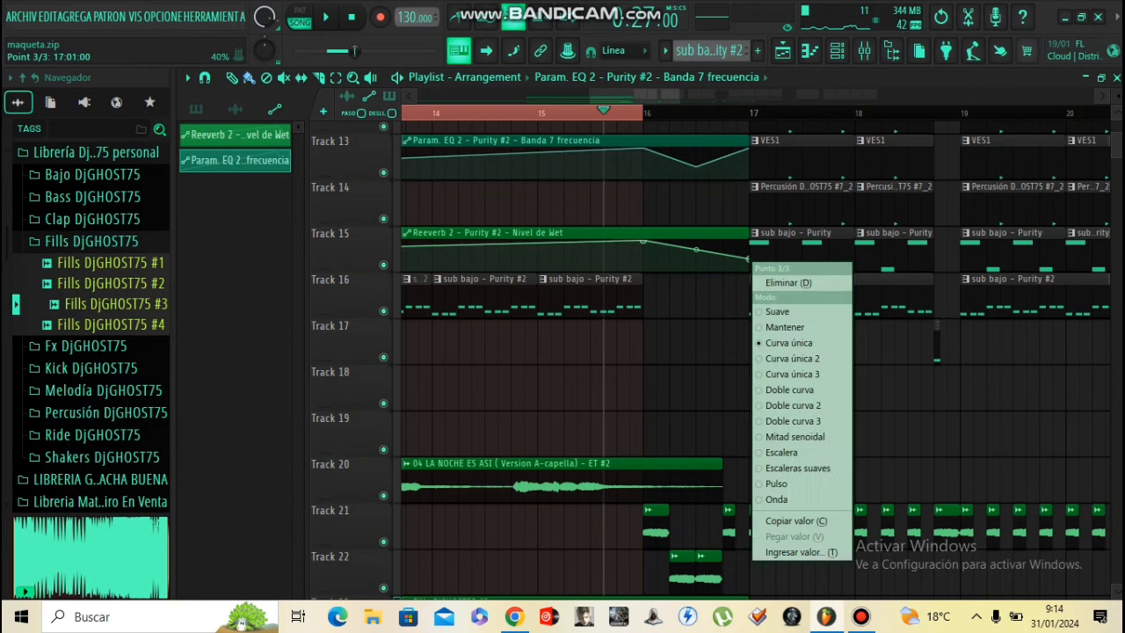
left_click(791, 283)
left_click_drag(642, 256, 748, 256)
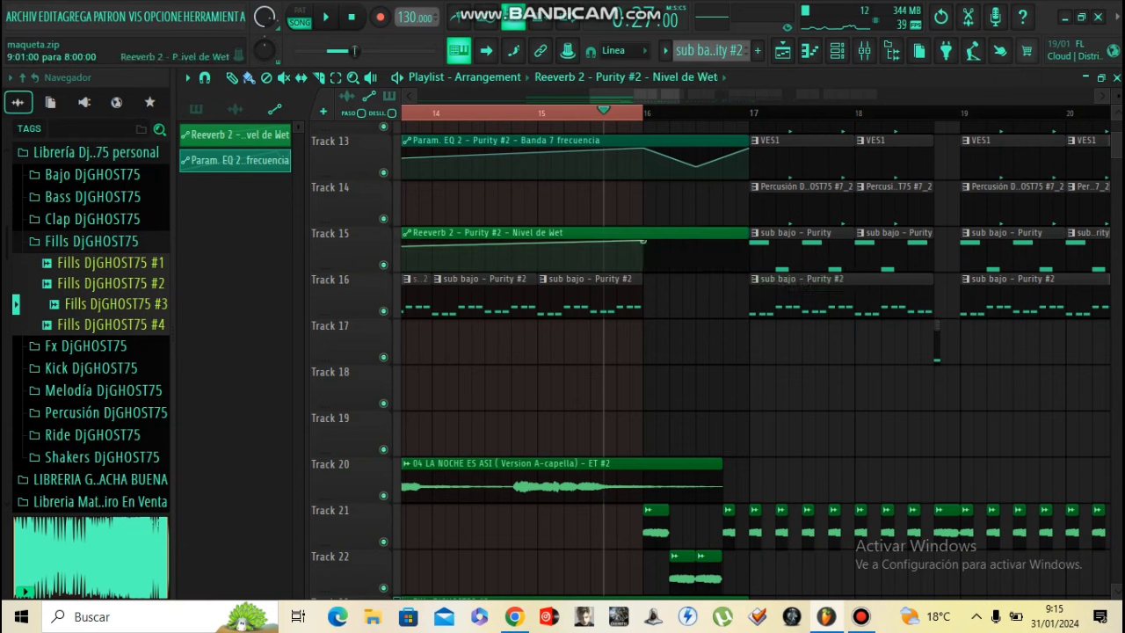
left_click_drag(643, 242, 748, 239)
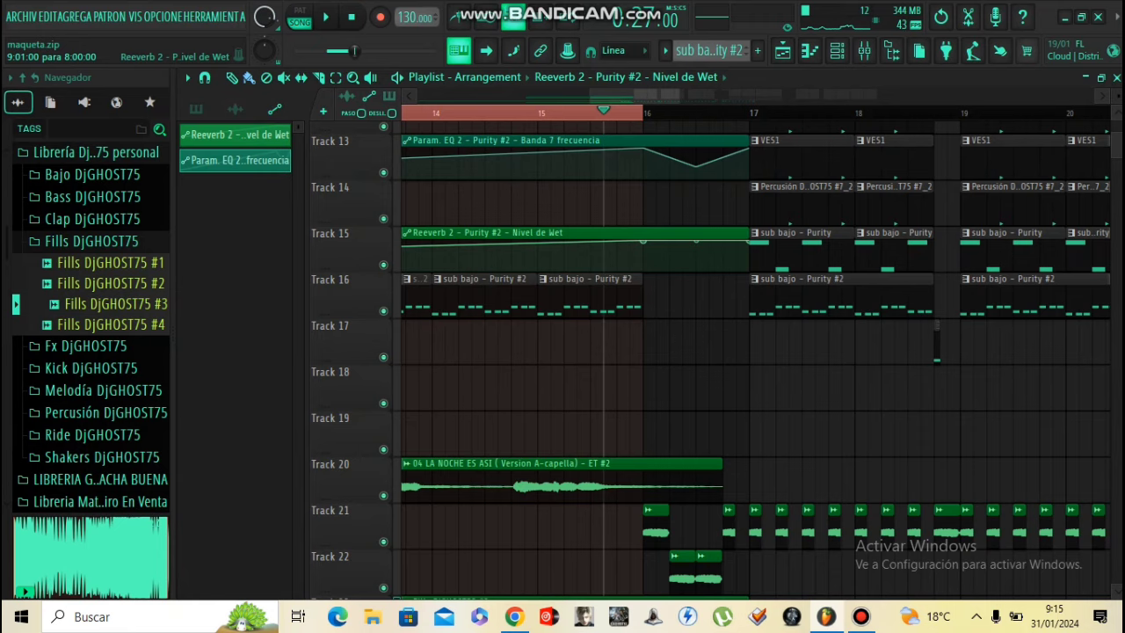
- Extend the Reeverb 2 wet level clip on Track 18 with a curved rise from bar 17, peaking late in bar 18 and dropping by bar 19
scroll(726, 234, "down", 3)
left_click_drag(726, 233, 1109, 255)
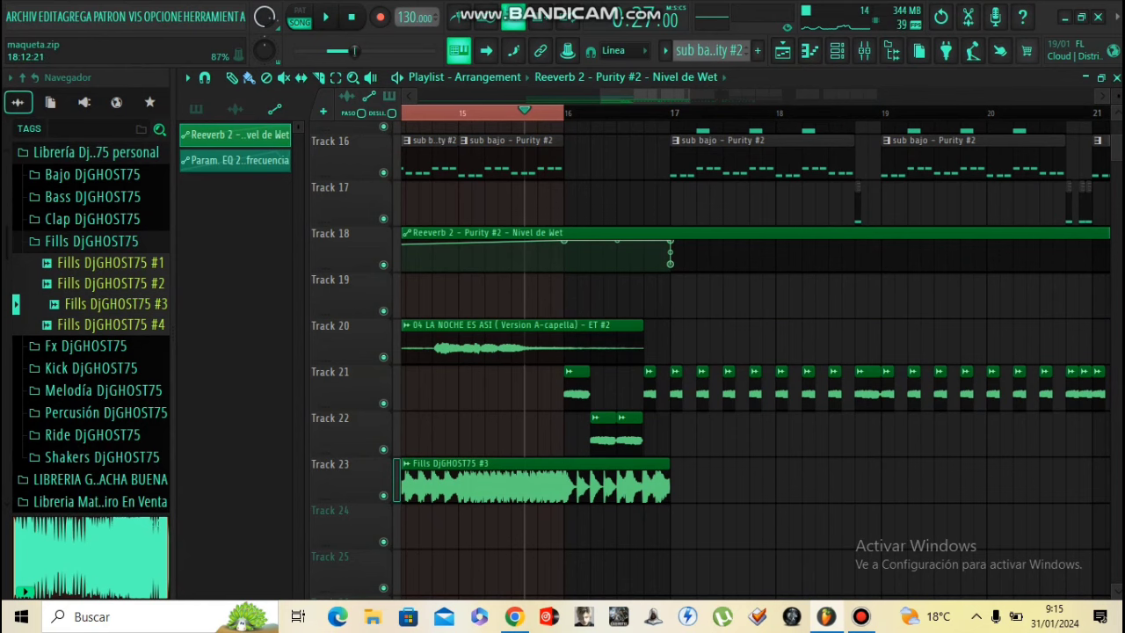
right_click(854, 244)
scroll(854, 244, "up", 2)
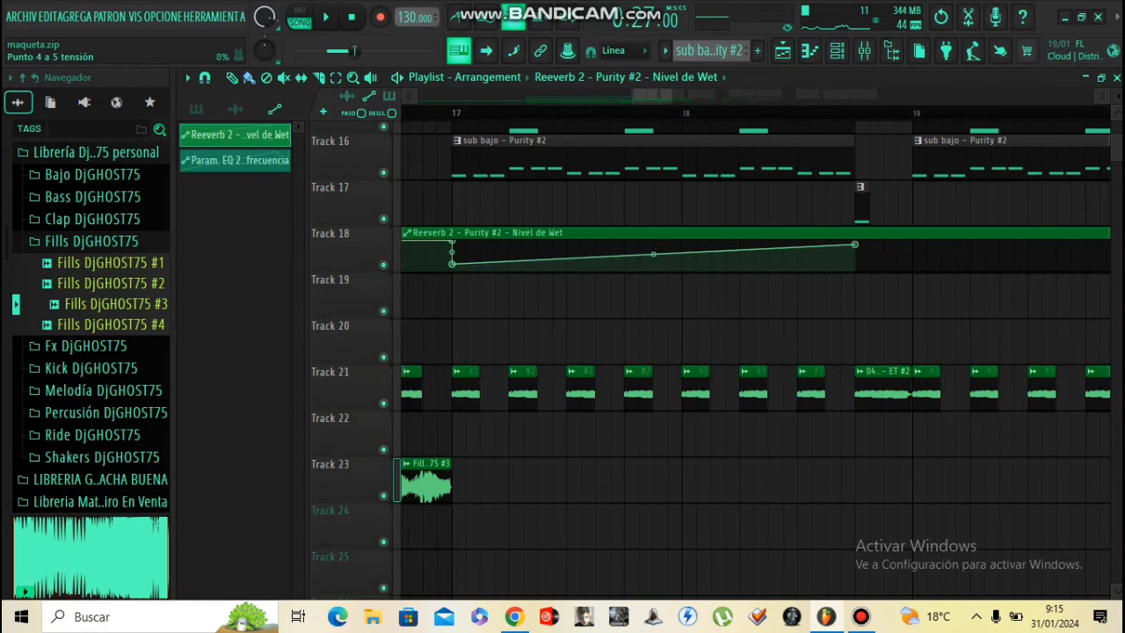
left_click_drag(653, 254, 653, 263)
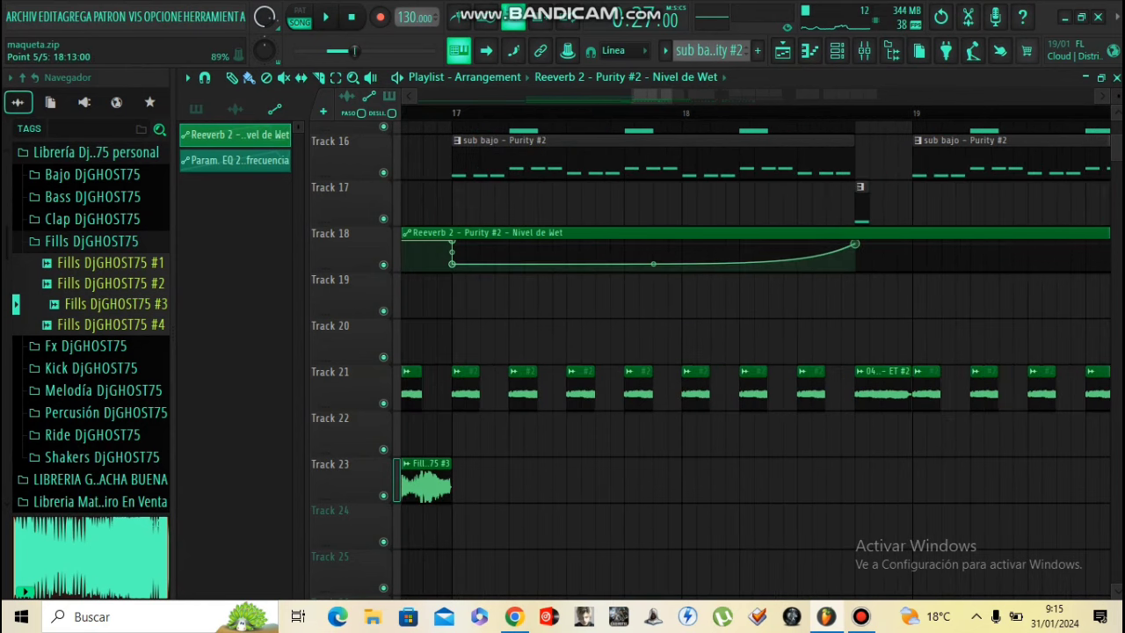
left_click_drag(854, 243, 855, 239)
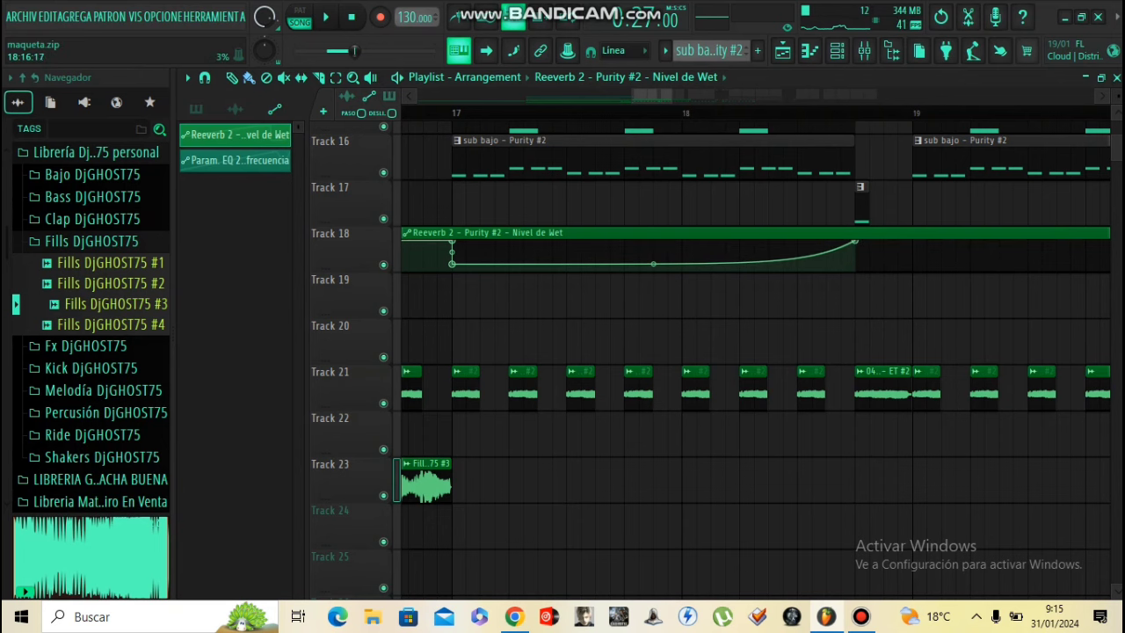
left_click(912, 261)
scroll(747, 254, "down", 4)
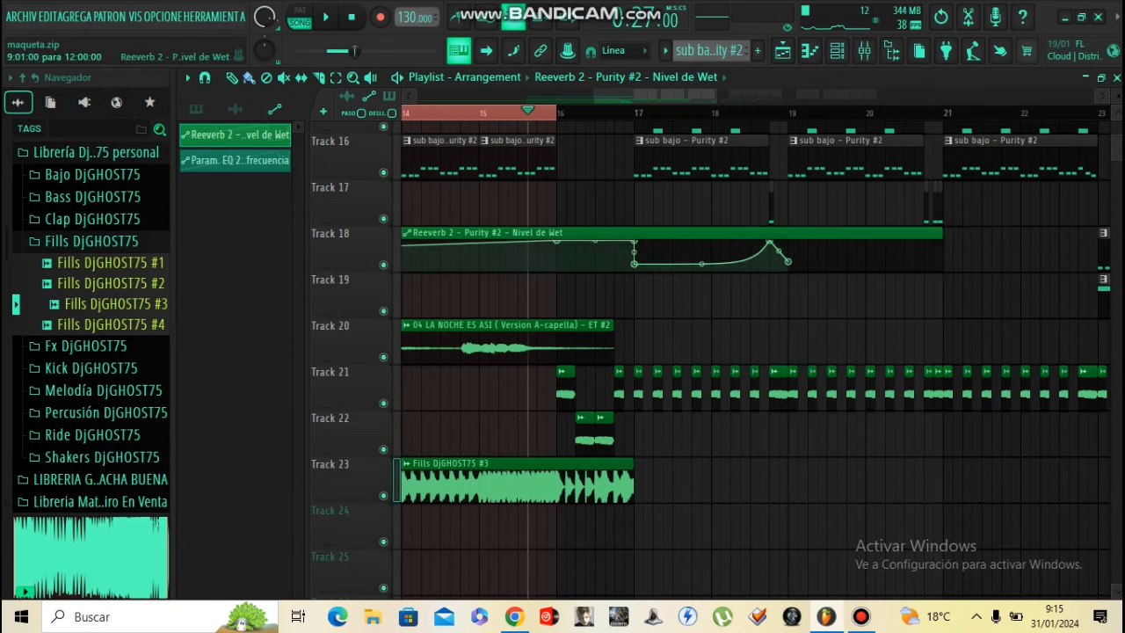
- Split the Reeverb 2 wet level clip at bar 17 and trim the second piece to end at bar 19
mouse_move(942, 232)
left_mouse_down()
mouse_move(816, 233)
mouse_move(933, 232)
left_mouse_up()
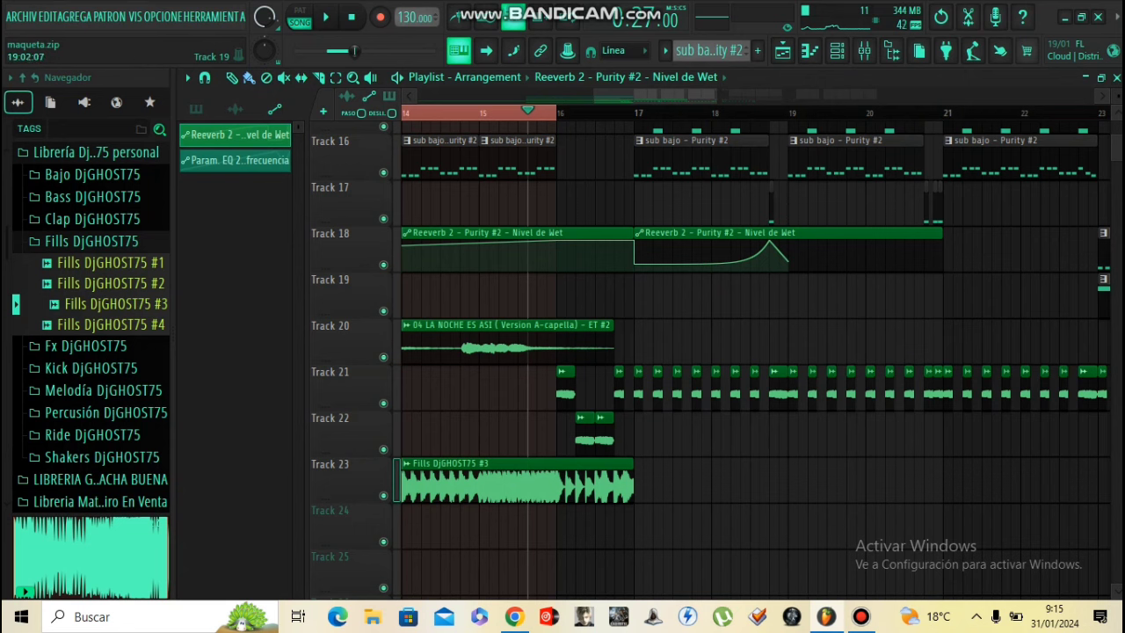
left_click(795, 295)
left_click_drag(941, 252, 825, 252)
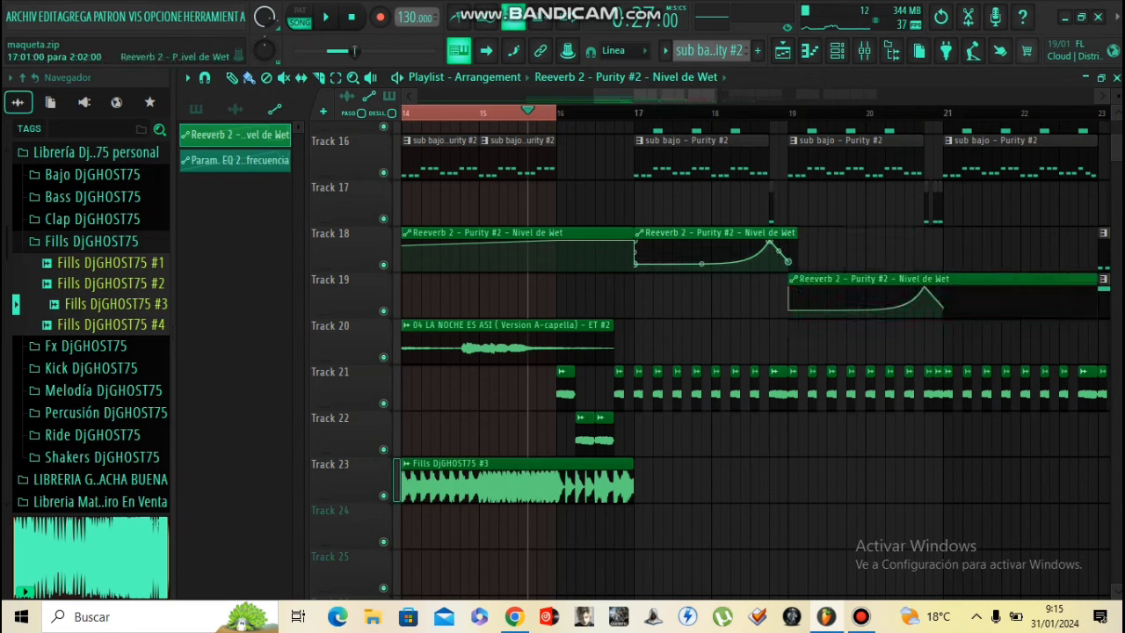
- Replace the wet level clip copy on Track 19 with one on Track 18 spanning bars 19 to 21
right_click(794, 299)
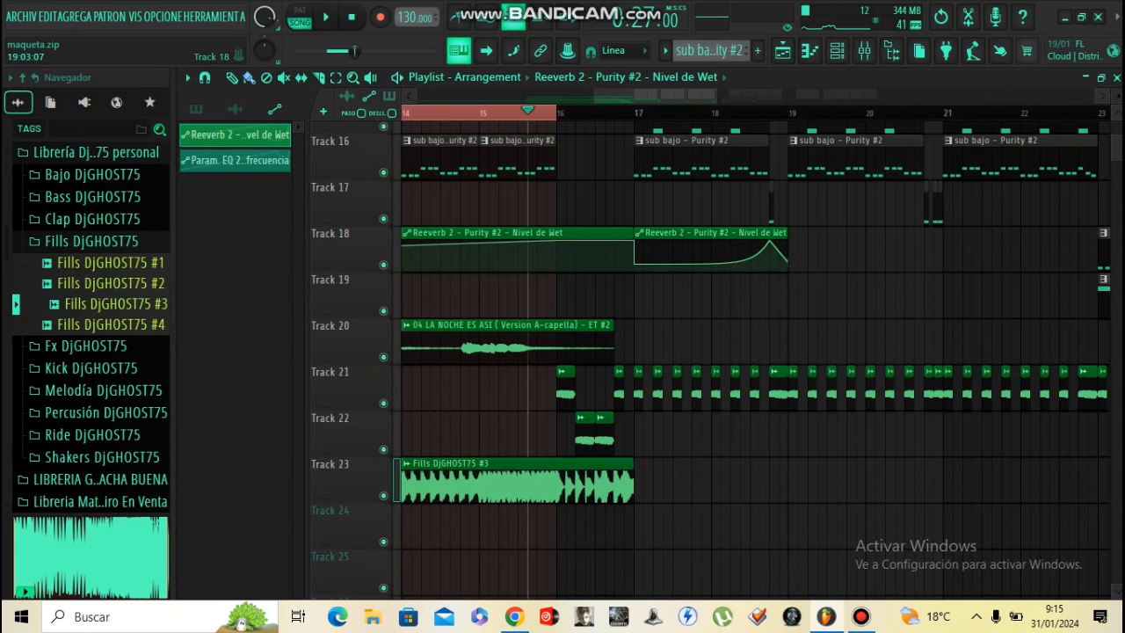
left_click(792, 253)
scroll(788, 253, "right", 3)
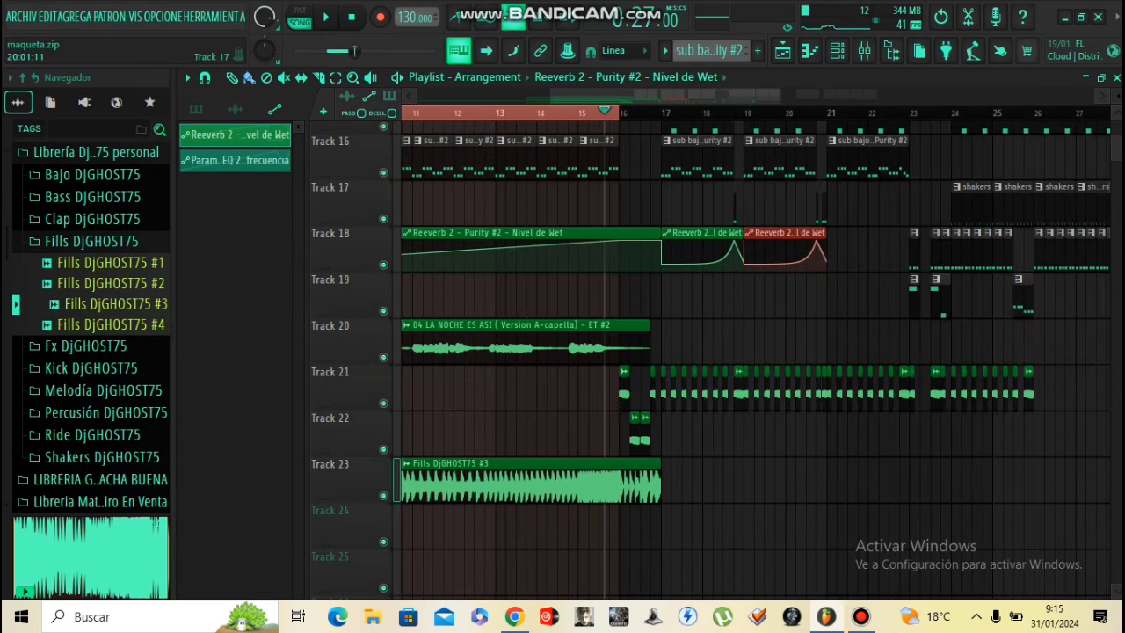
scroll(791, 253, "down", 5)
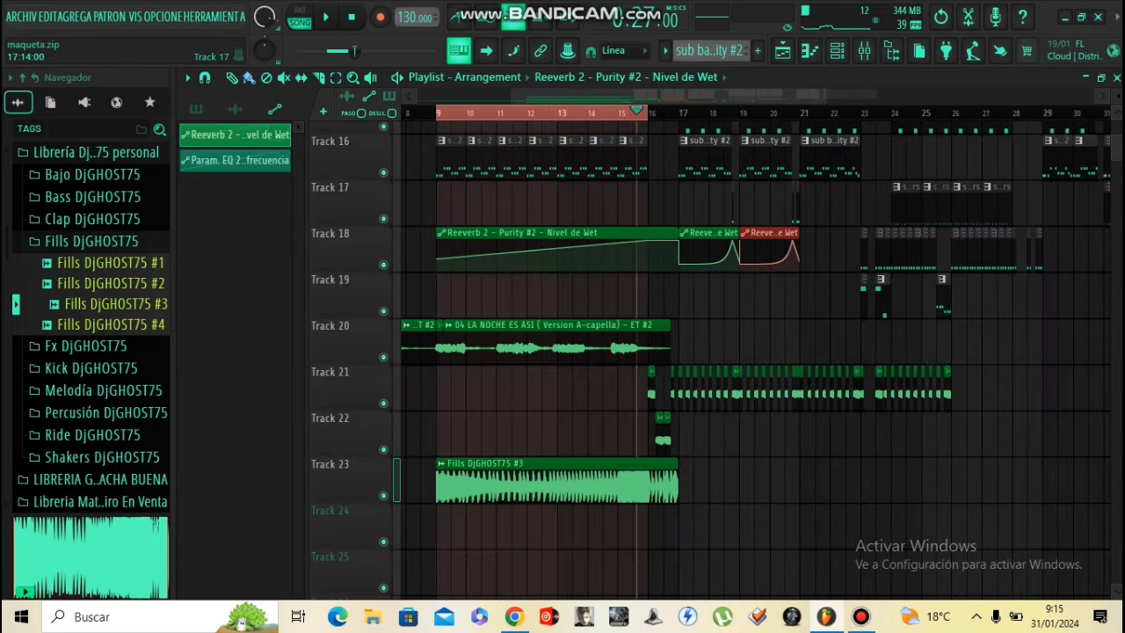
scroll(702, 253, "up", 4)
scroll(672, 253, "down", 1)
scroll(813, 253, "right", 3)
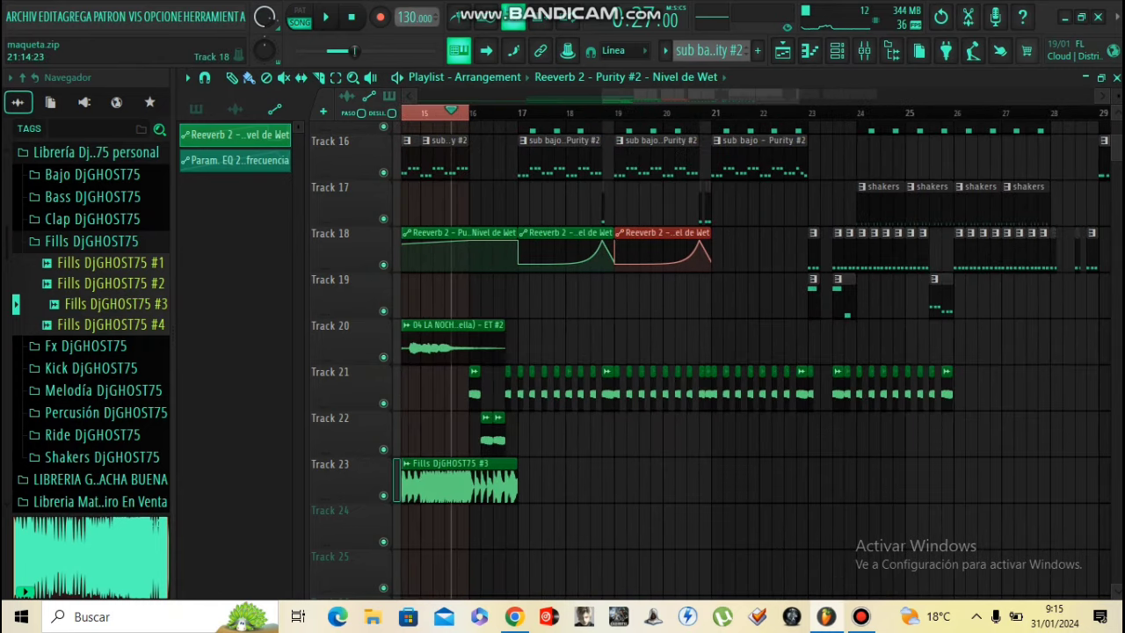
- Select the three Reeverb 2 wet level clips on Track 18 and move them together to Track 24
left_click_drag(737, 253, 482, 255)
scroll(482, 253, "down", 4)
scroll(481, 253, "up", 3)
scroll(481, 263, "up", 1)
scroll(482, 204, "down", 1)
scroll(967, 413, "up", 4)
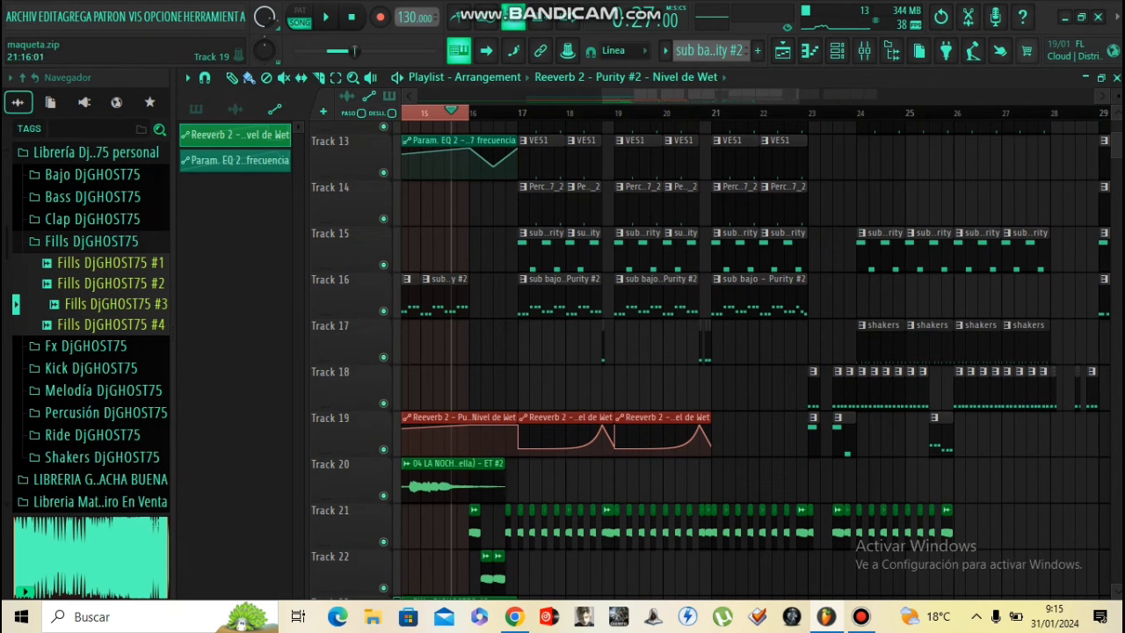
scroll(673, 420, "down", 5)
left_click_drag(673, 420, 672, 420)
left_click(753, 430)
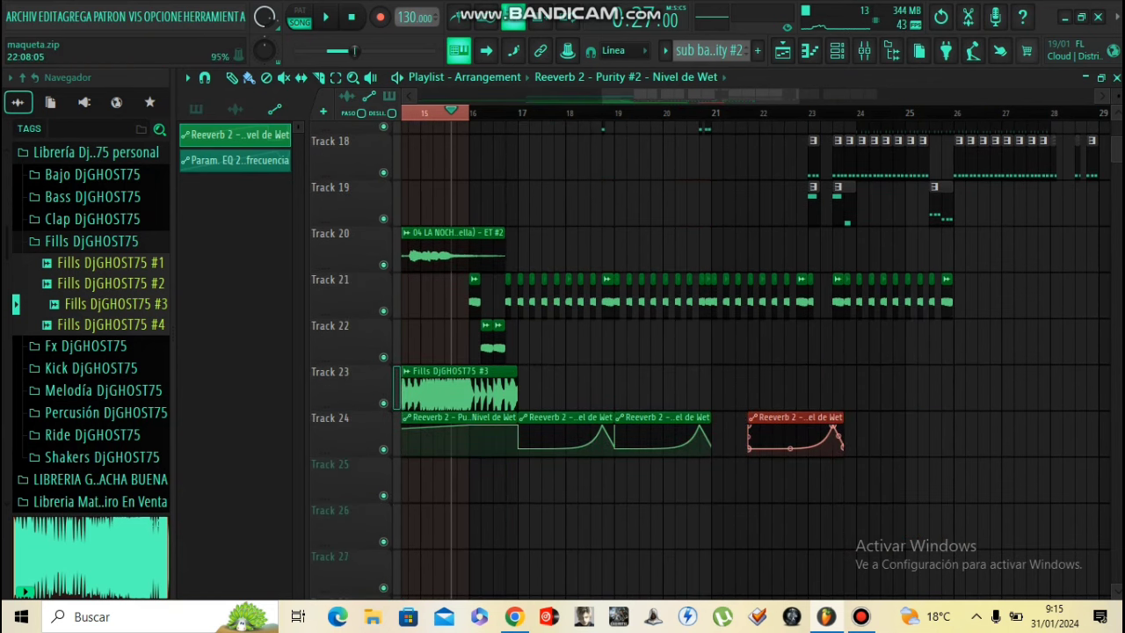
left_click_drag(781, 429, 744, 429)
scroll(797, 430, "up", 6)
scroll(797, 430, "up", 3)
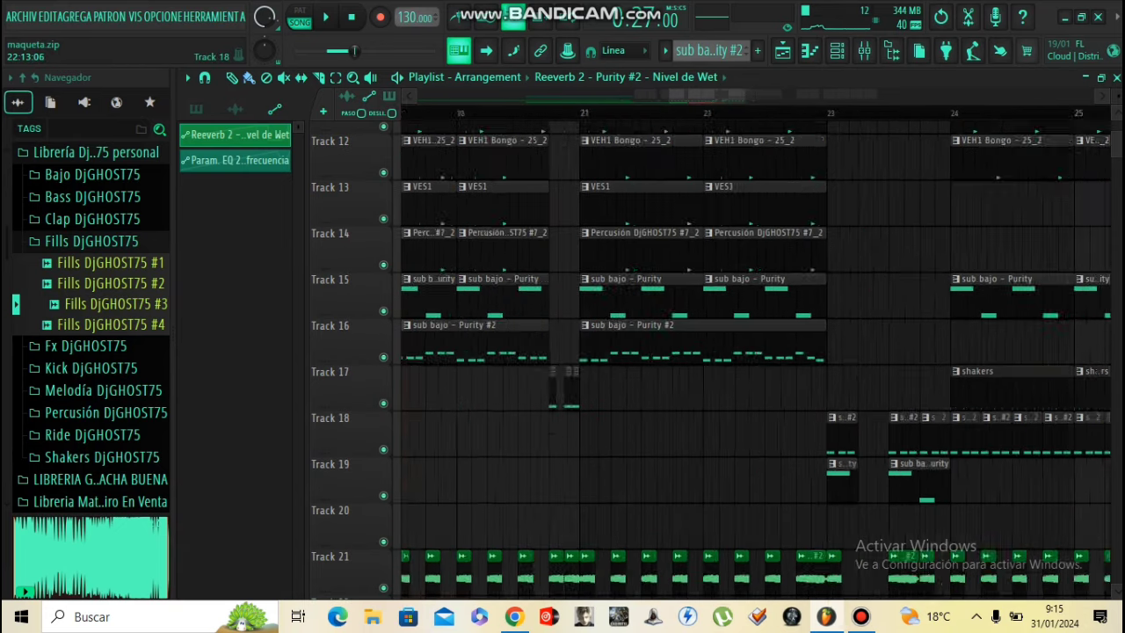
scroll(797, 431, "up", 1)
scroll(797, 430, "down", 5)
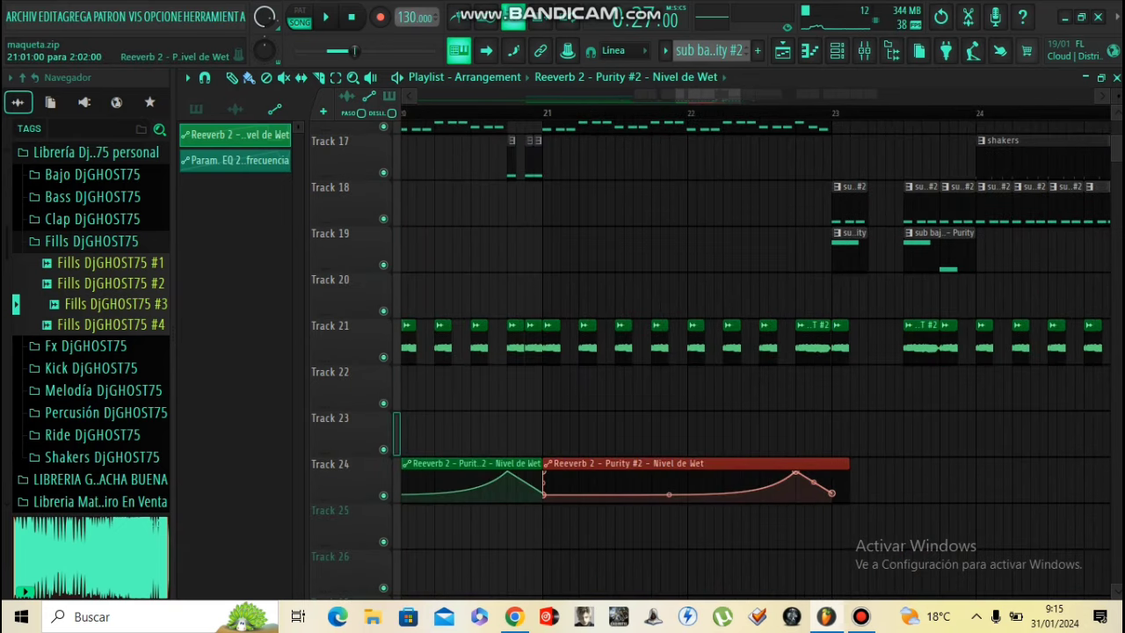
right_click(828, 464)
- Extend the wet level clip starting at bar 19 to bar 24 and add a curved rise from bar 21 to bar 23
scroll(827, 463, "down", 3)
left_click_drag(674, 479, 907, 479)
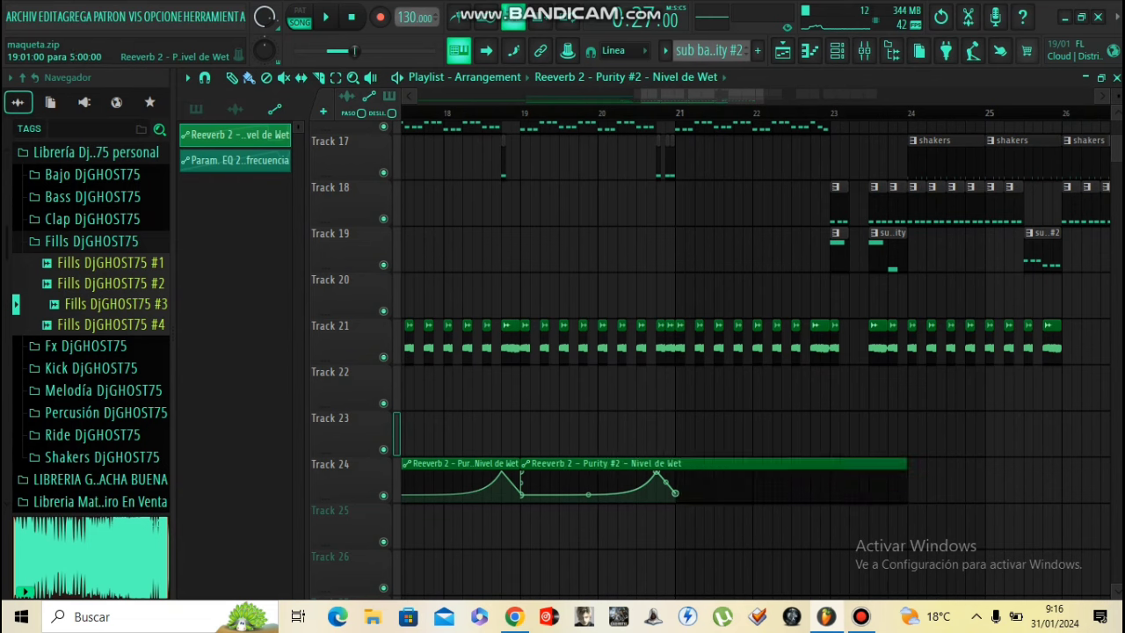
left_click(839, 476)
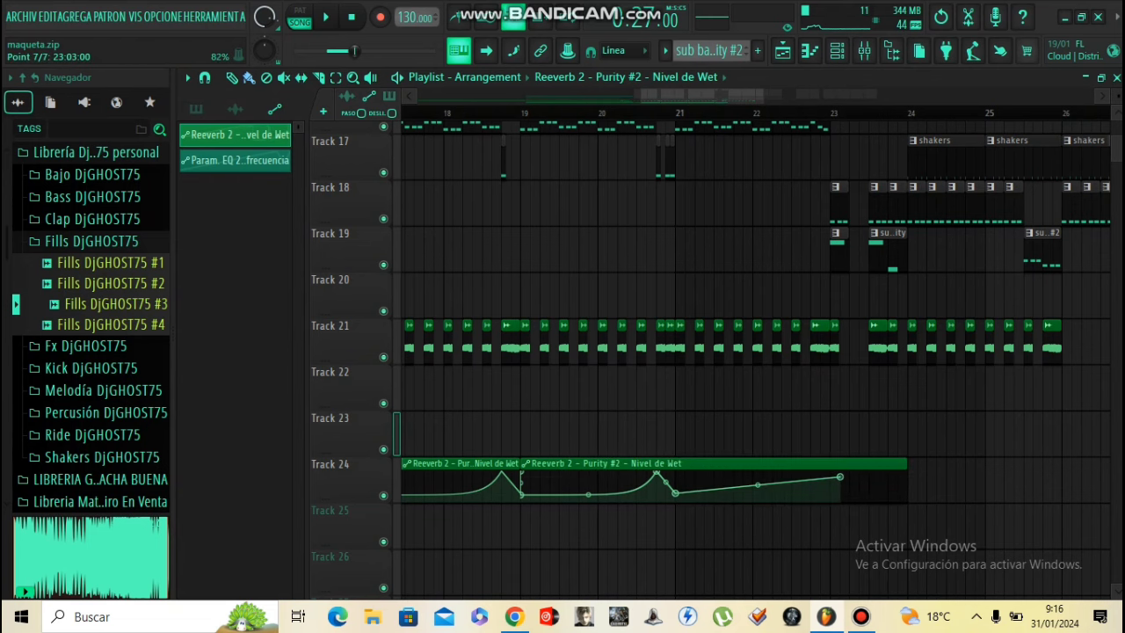
scroll(838, 439, "up", 3)
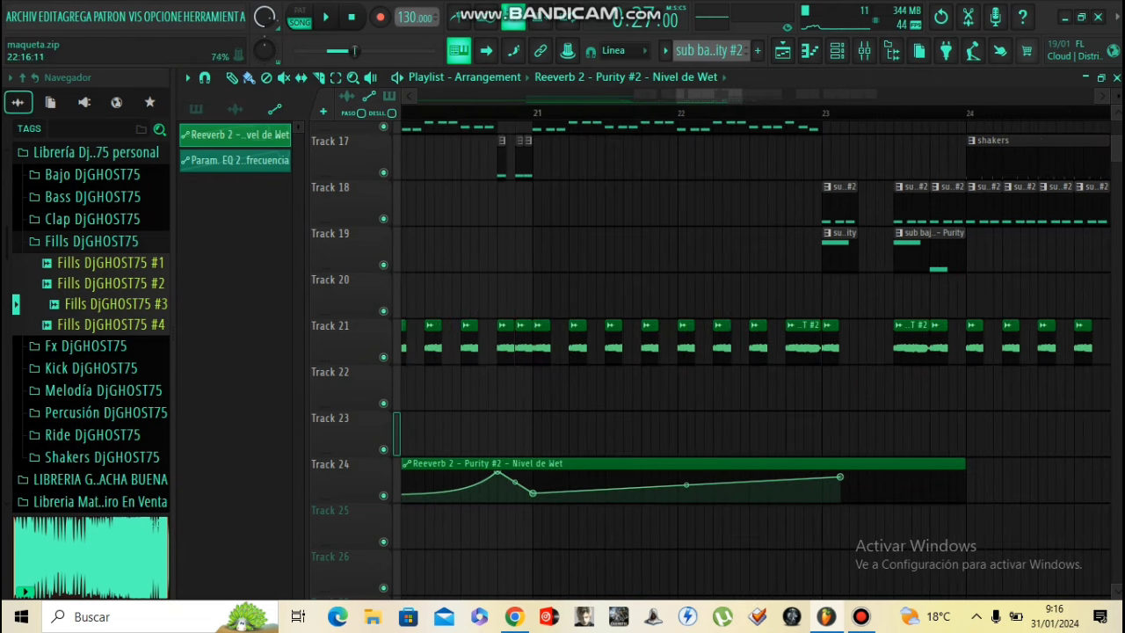
left_click_drag(686, 485, 686, 491)
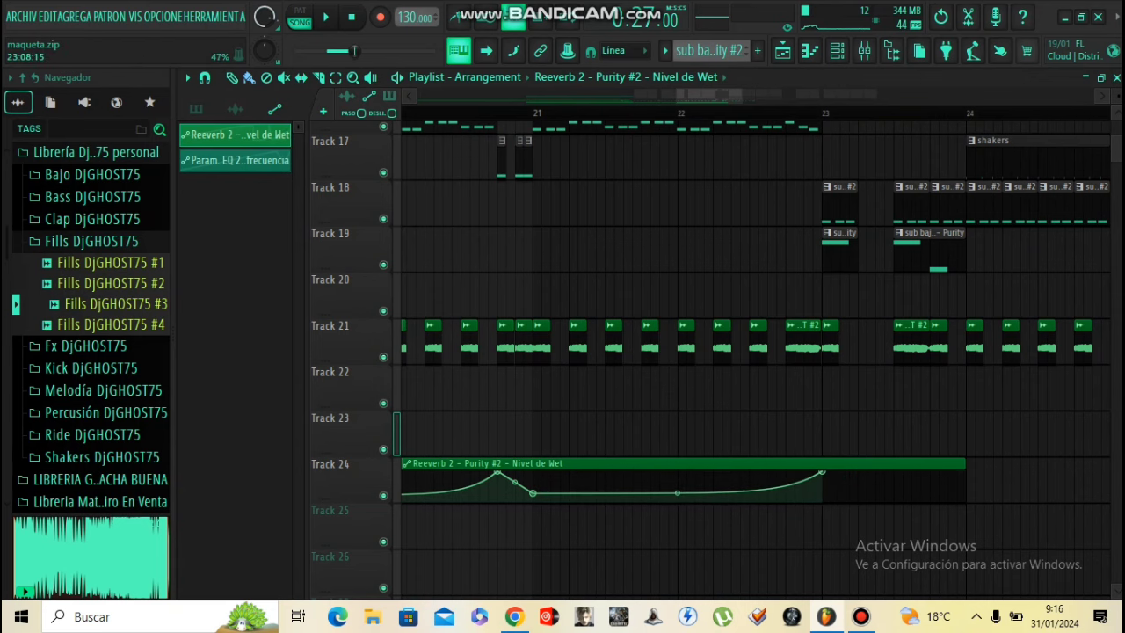
- Add a low end point at bar 24 so the Reeverb 2 wet level falls after its bar 23 peak
scroll(747, 351, "up", 4)
scroll(747, 352, "down", 5)
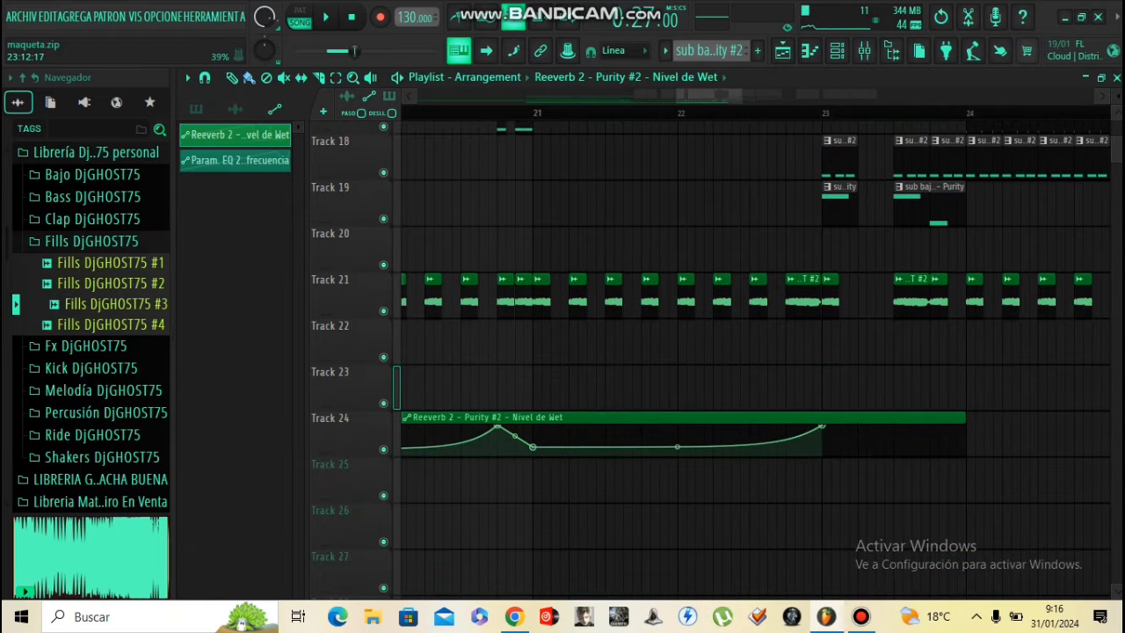
right_click(929, 444)
scroll(930, 444, "up", 3)
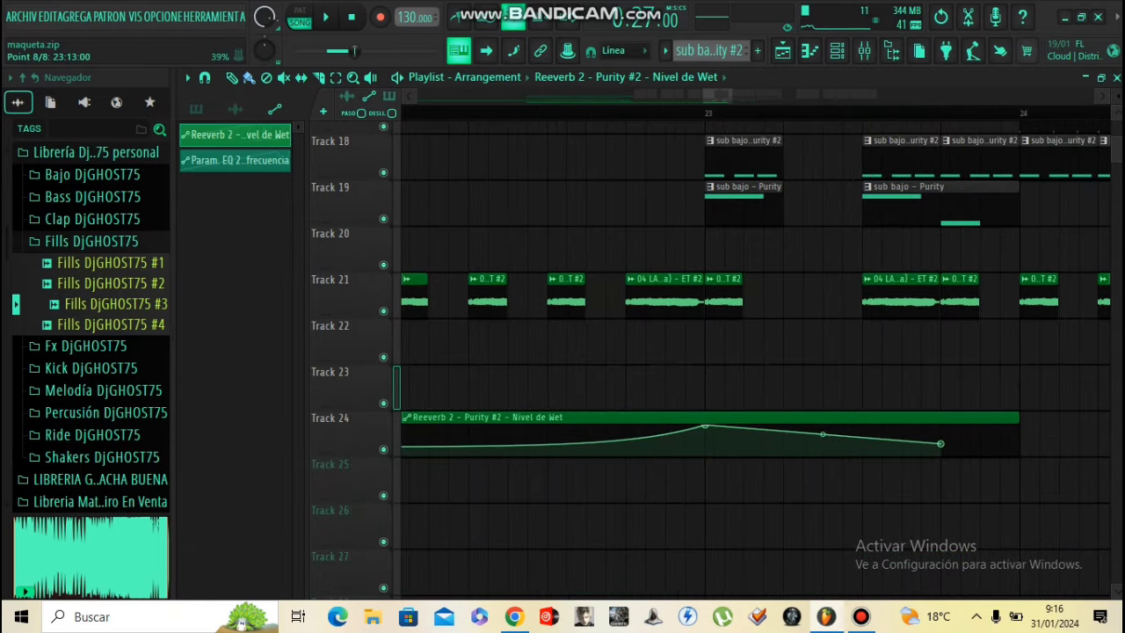
scroll(803, 297, "up", 3)
scroll(803, 297, "down", 4)
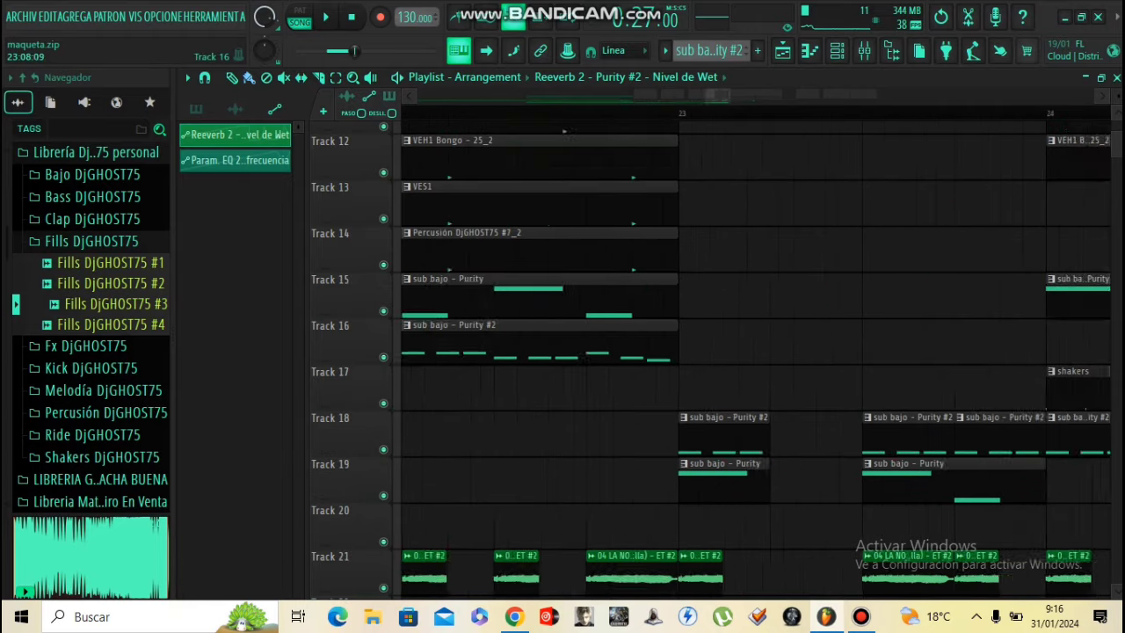
scroll(803, 297, "up", 4)
scroll(808, 297, "up", 4)
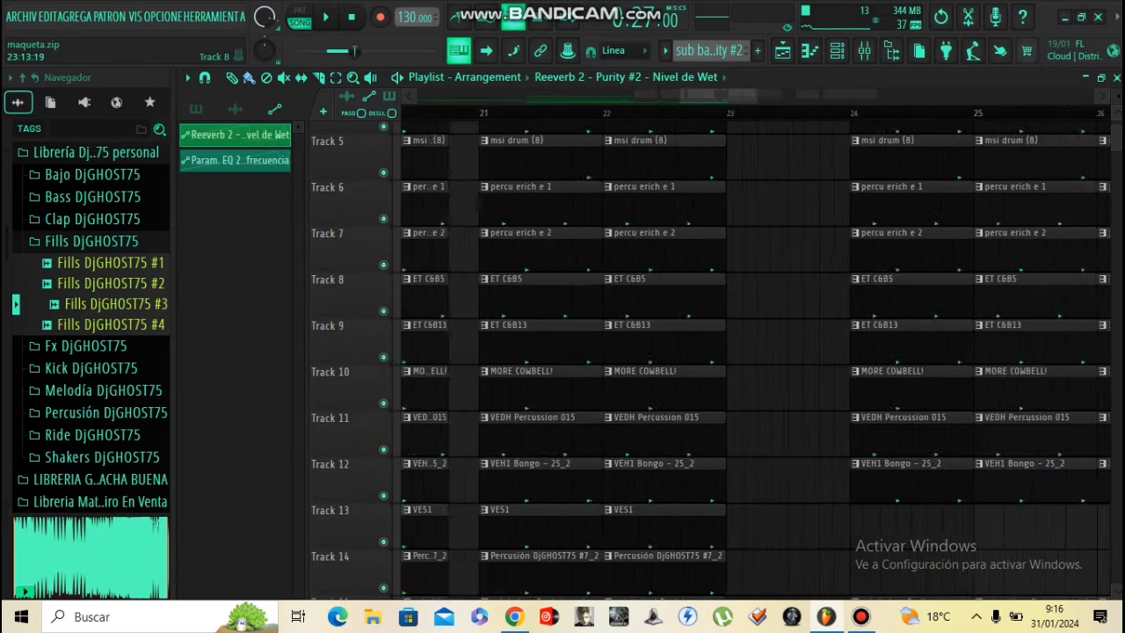
scroll(747, 281, "down", 6)
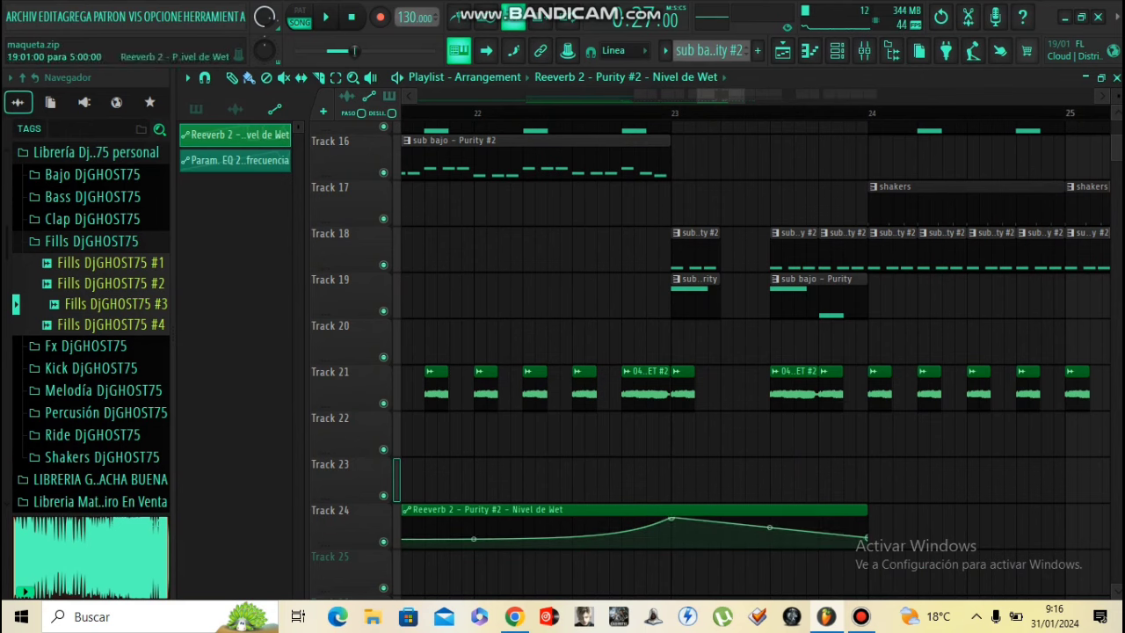
- Play the arrangement to check the reverb automation around bars 23 to 25
scroll(832, 522, "down", 5)
scroll(842, 522, "up", 5)
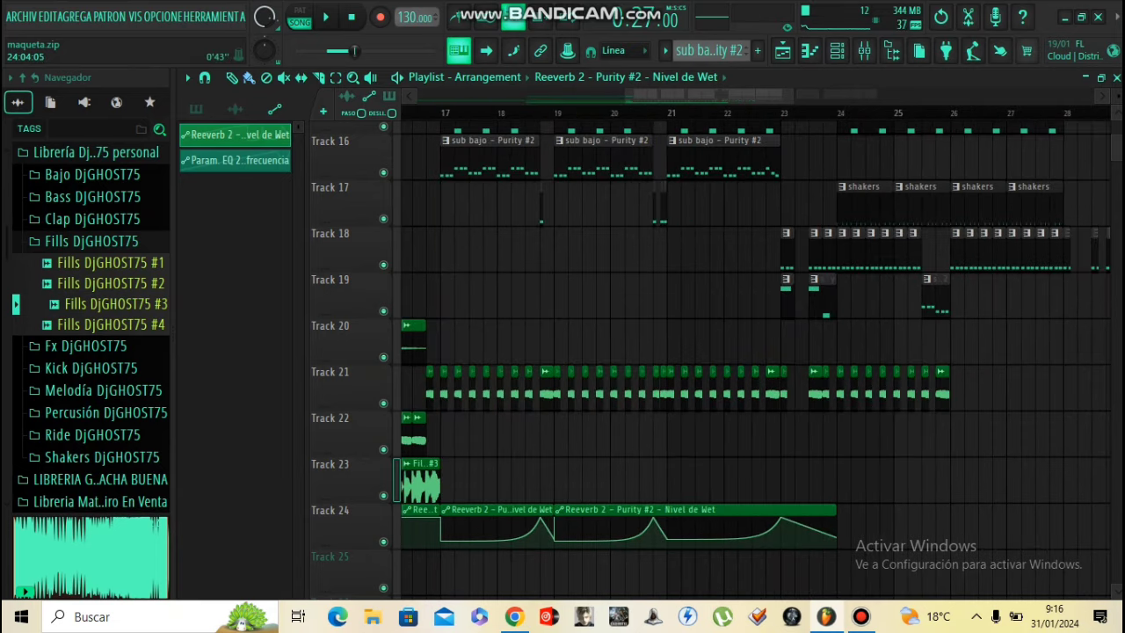
key("space")
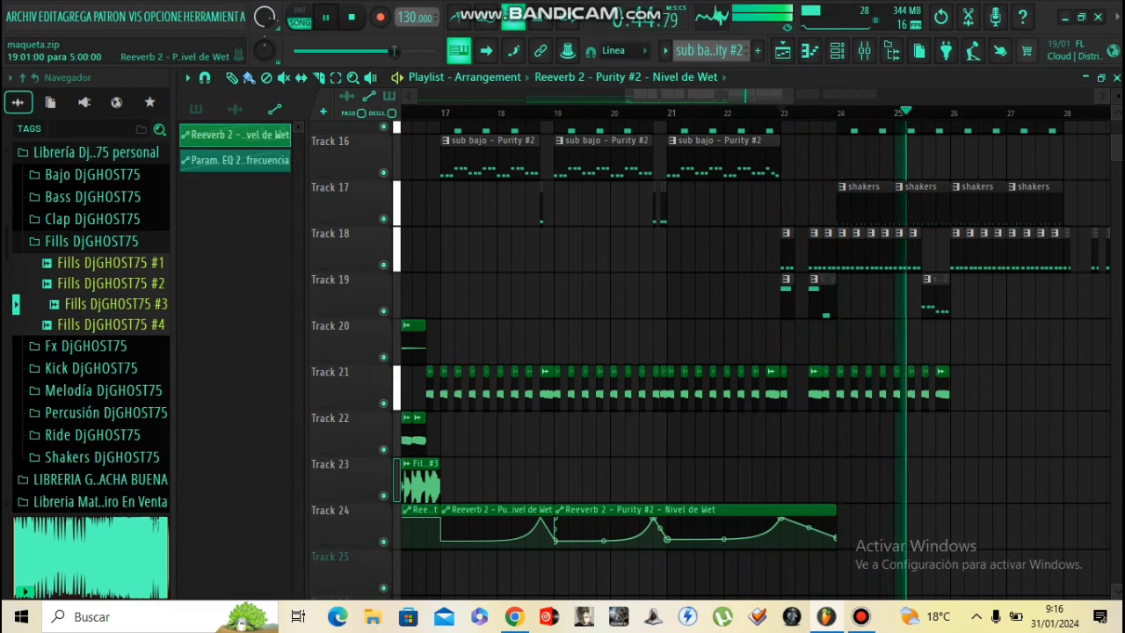
- Delete the bar 23 peak from the wet level clip, keep the clip running to bar 24, and resume playback
left_click_drag(835, 510, 794, 510)
key("space")
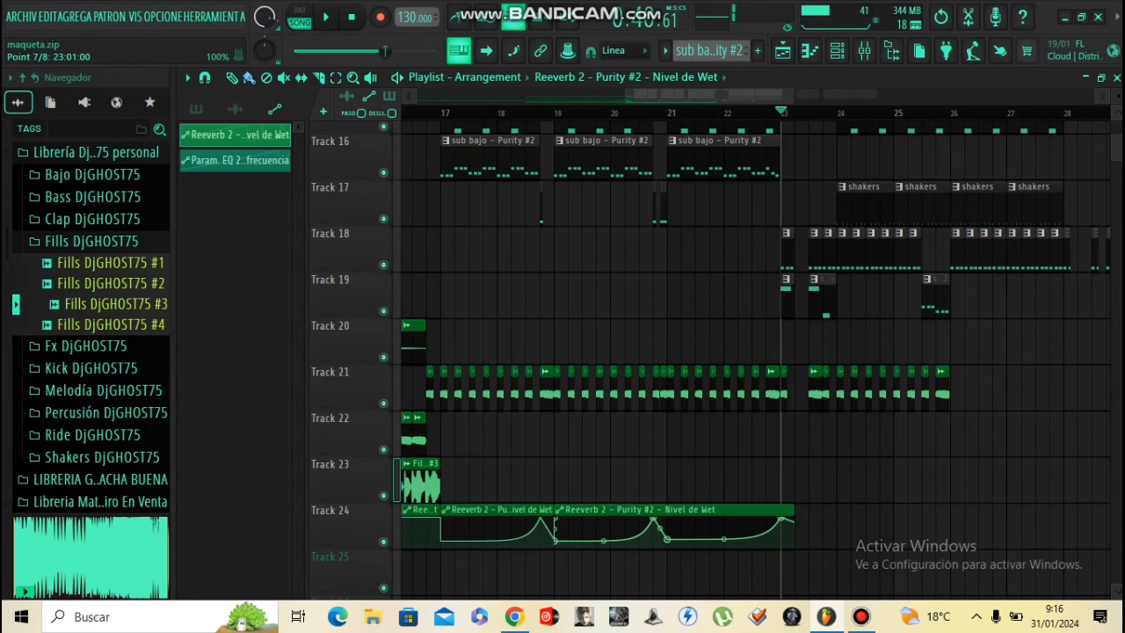
right_click(781, 519)
left_click(817, 307)
left_click_drag(793, 509, 849, 509)
key("space")
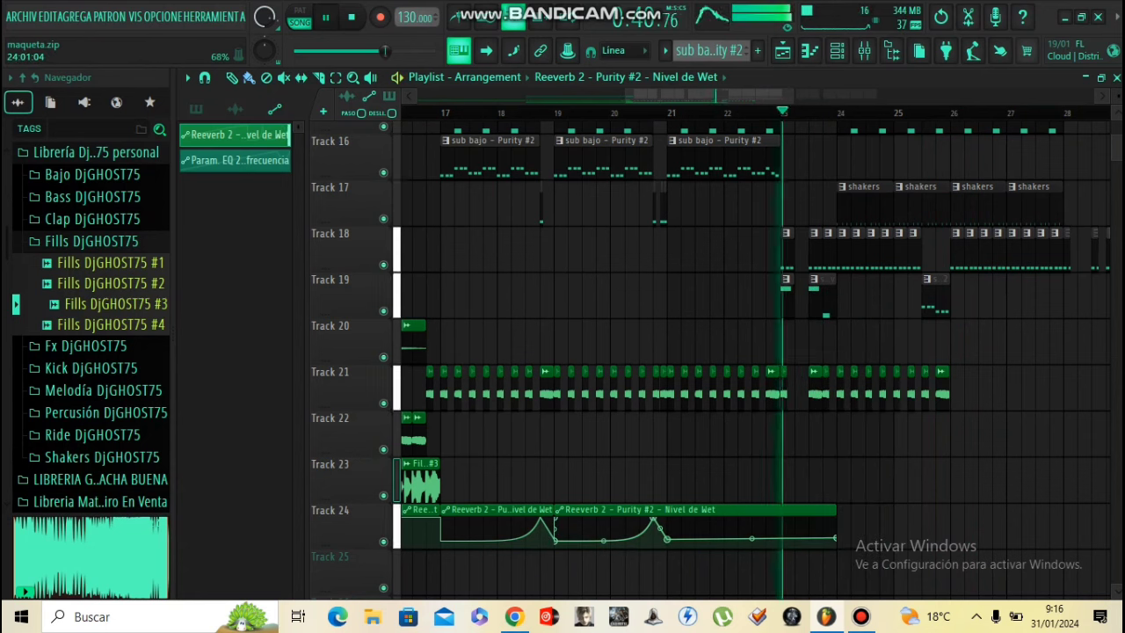
- Slice the Track 24 wet level clip at bar 21 and repeat its last piece from bar 24 to bar 36
scroll(744, 474, "down", 2)
scroll(746, 360, "up", 4)
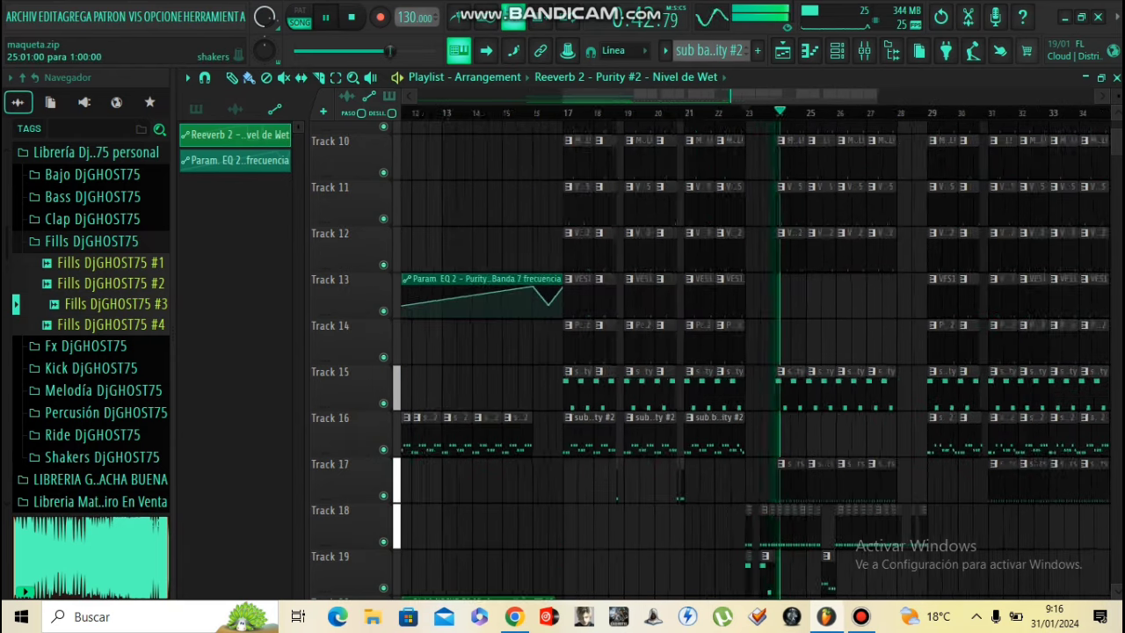
scroll(747, 360, "down", 6)
scroll(747, 360, "down", 1)
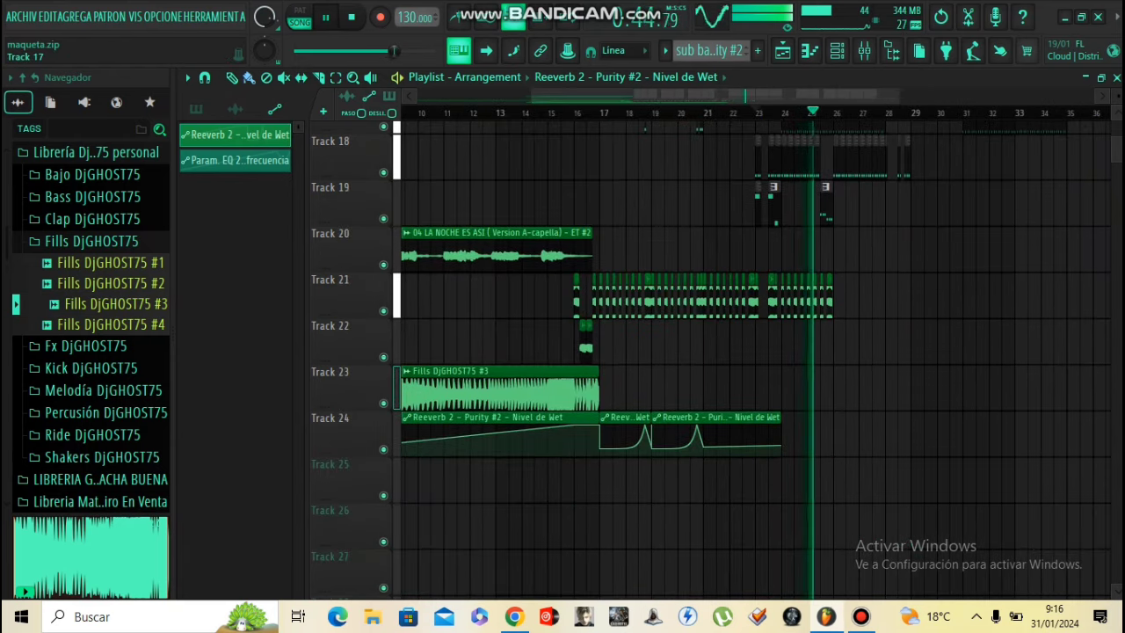
left_click_drag(703, 398, 703, 487)
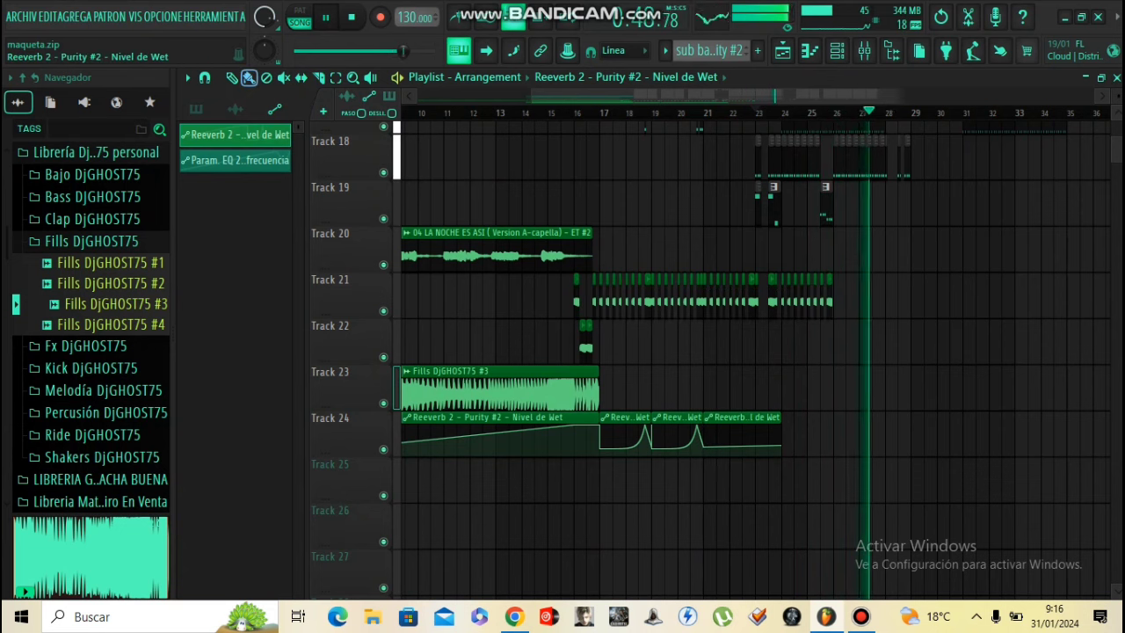
mouse_move(785, 437)
left_mouse_down()
mouse_move(1104, 443)
mouse_move(1105, 457)
left_mouse_up()
- Play the full arrangement in song mode from bar 1
scroll(931, 474, "down", 2)
scroll(931, 475, "up", 3)
scroll(756, 351, "down", 4)
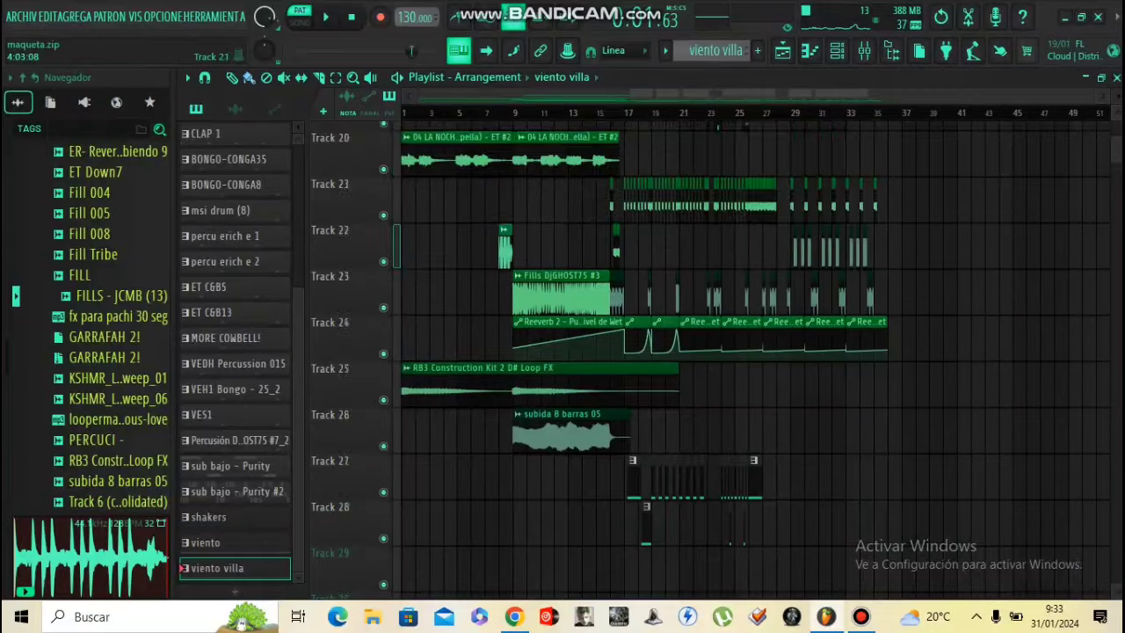
scroll(756, 351, "up", 3)
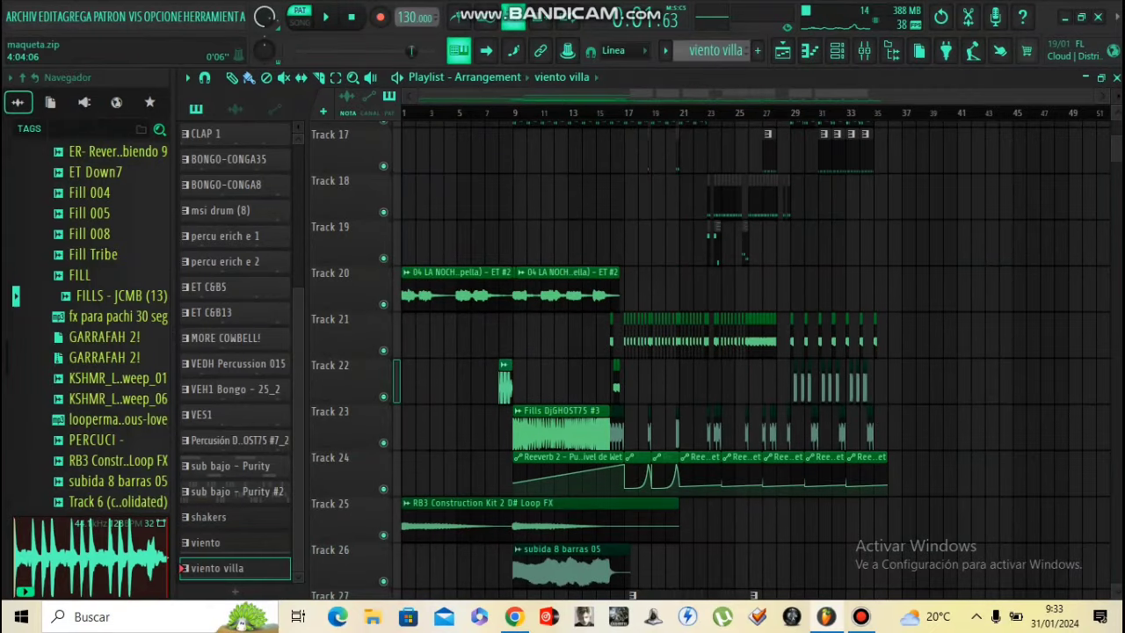
key("space")
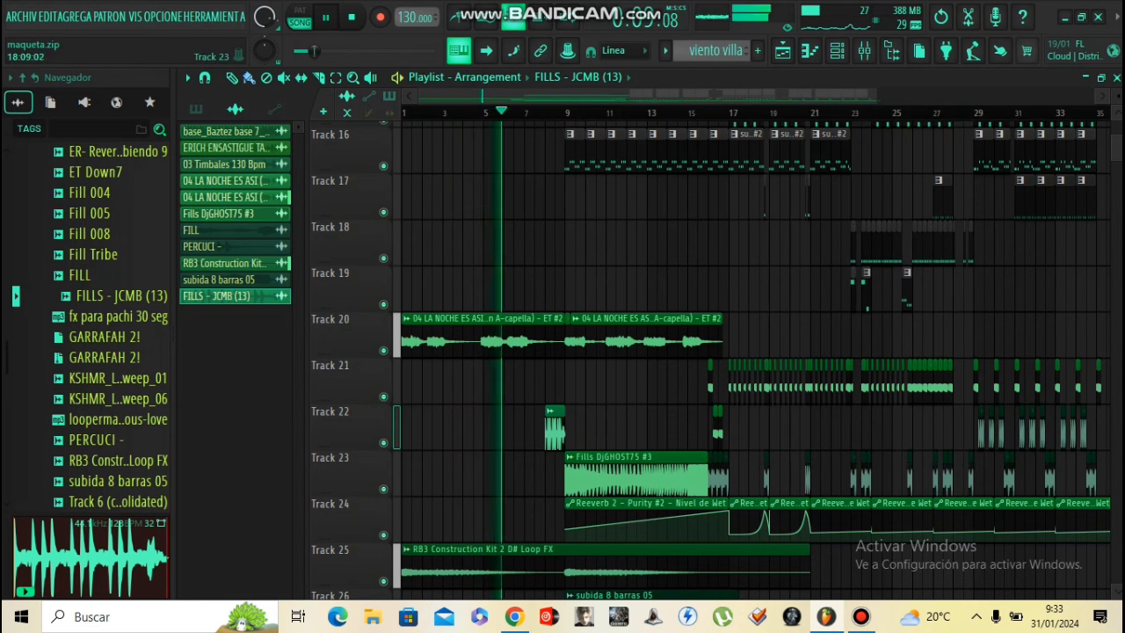
left_click(766, 478)
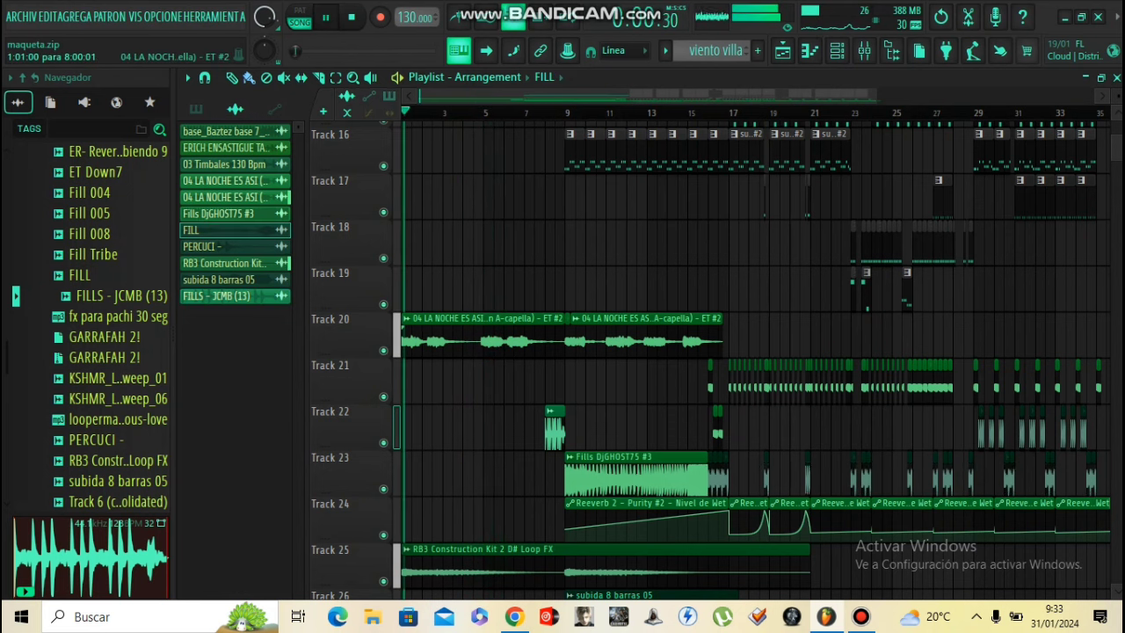
- Try short FILL clips on Track 22 at bars 3, 6 and 7, and replay the vocal intro
scroll(453, 423, "up", 3)
left_click(494, 428)
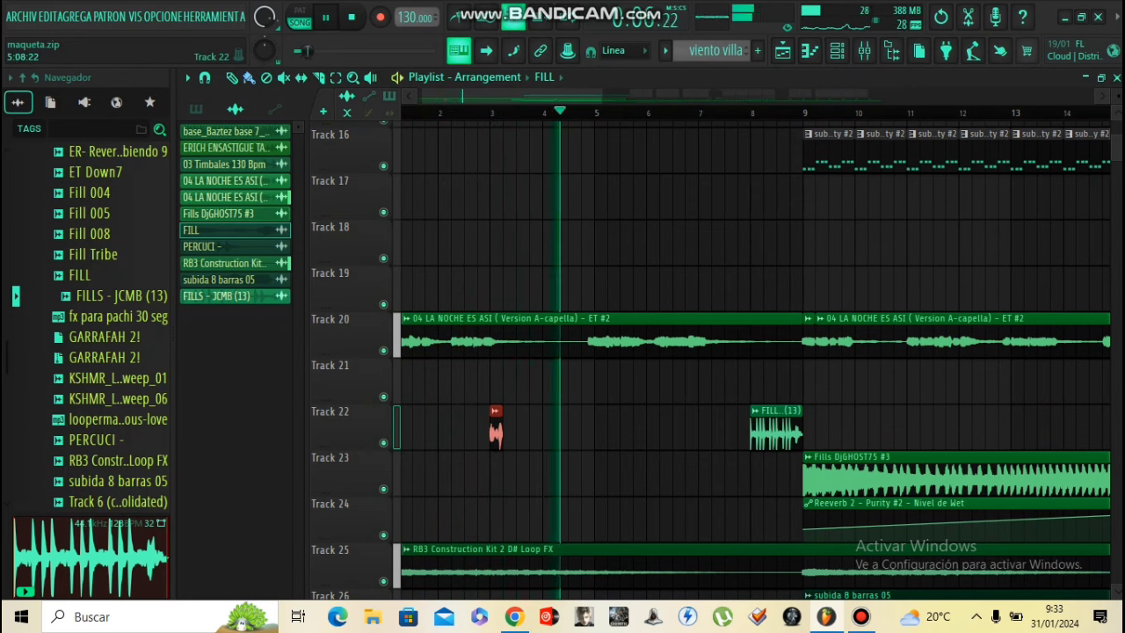
left_click(588, 426)
right_click(588, 426)
right_click(588, 423)
right_click(588, 425)
left_click(652, 426)
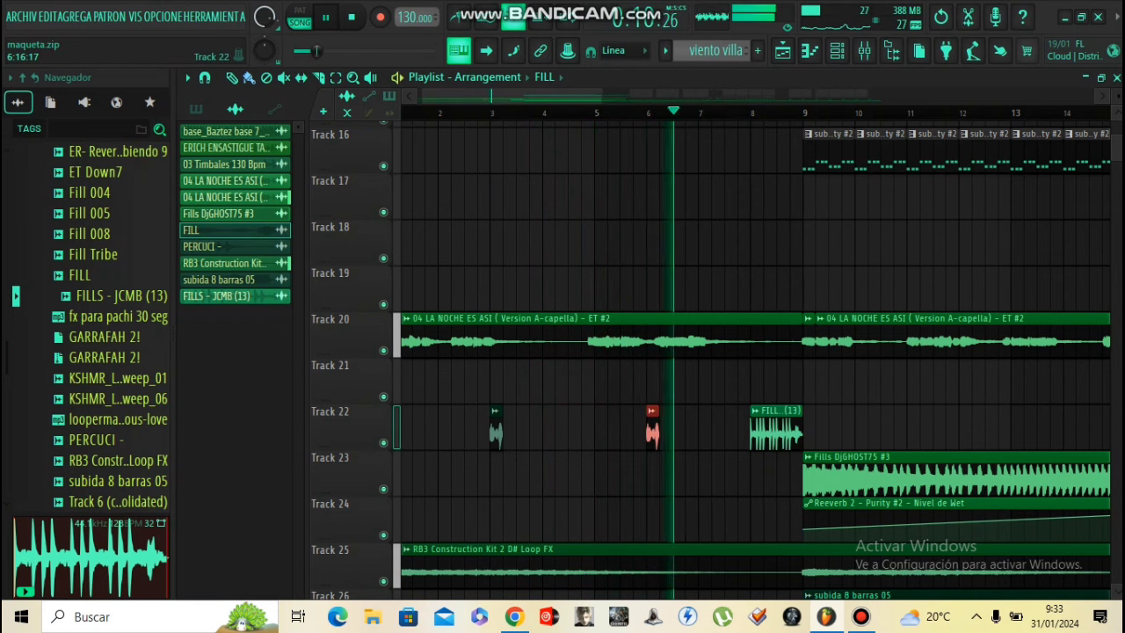
left_click(704, 426)
key("space")
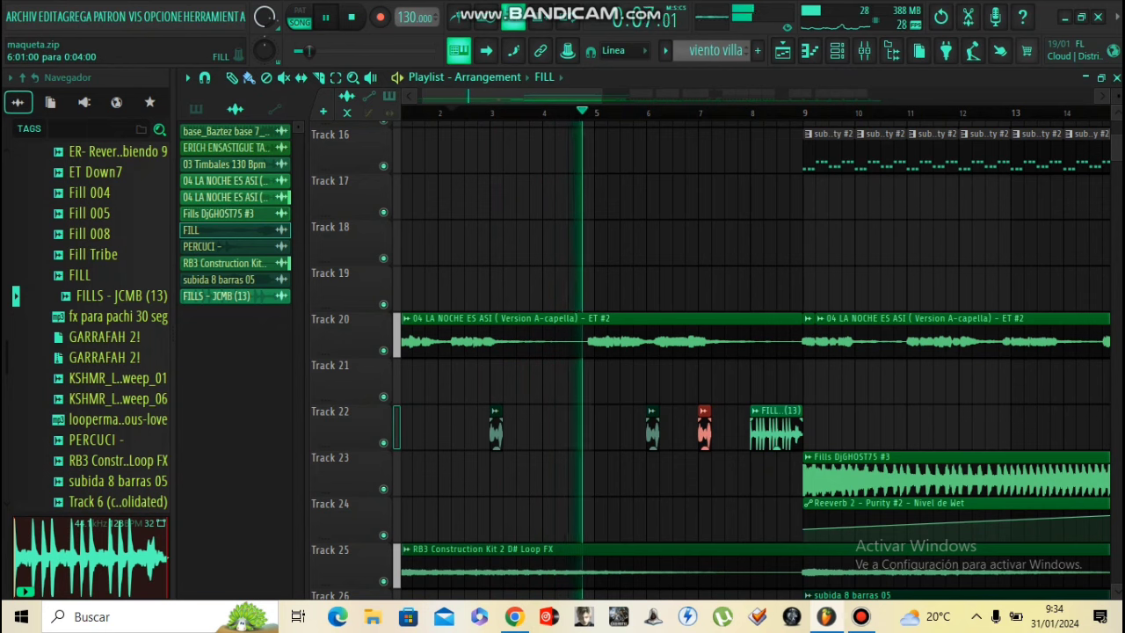
- Try removing the bar 7 FILL clip and placing another directly after the bar 6 FILL clip on Track 22
scroll(656, 381, "up", 4)
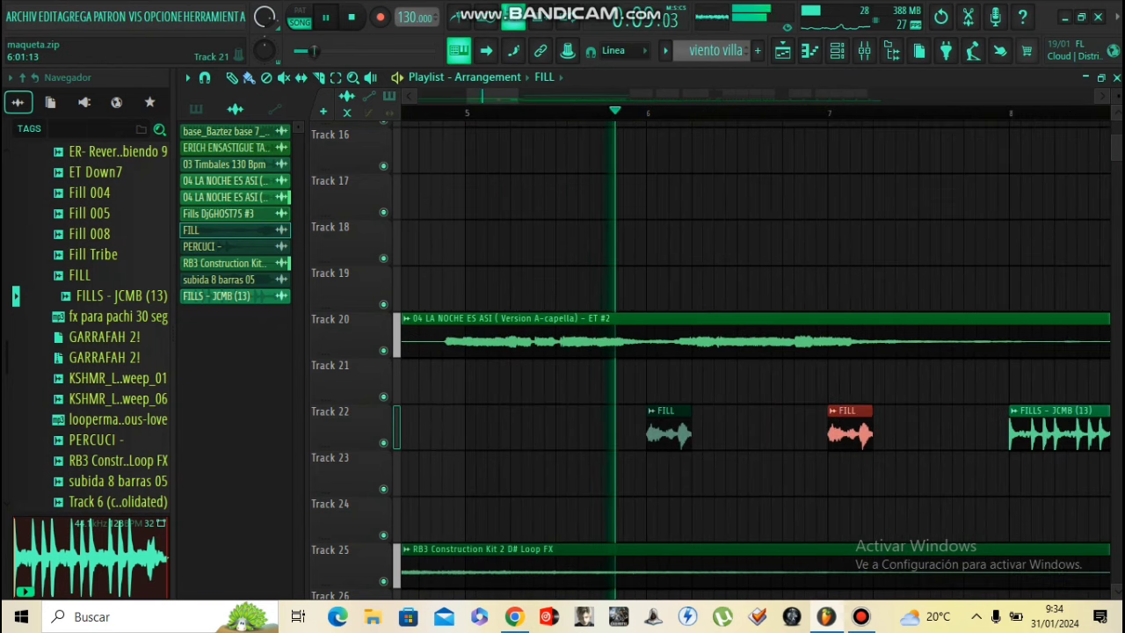
scroll(655, 381, "down", 4)
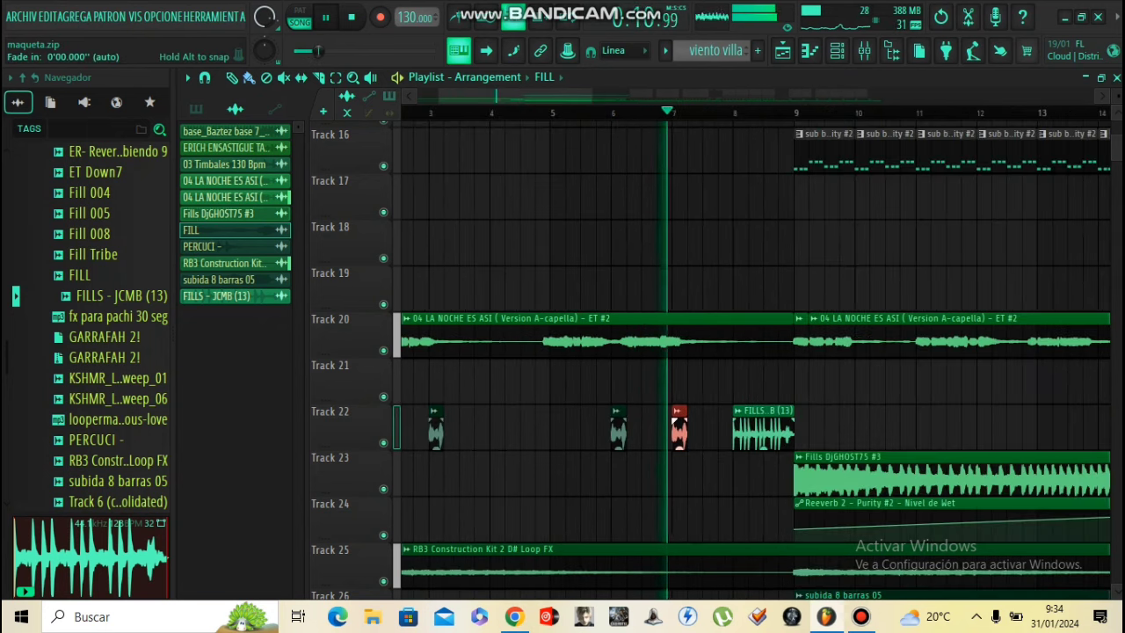
right_click(679, 431)
left_click(632, 431)
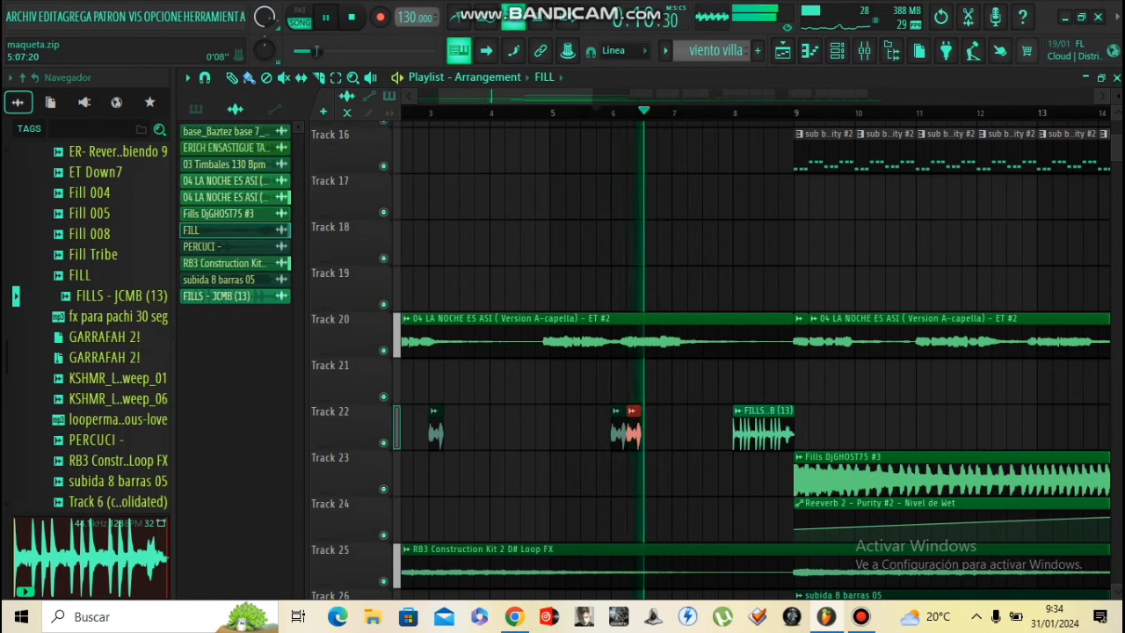
left_click(647, 429)
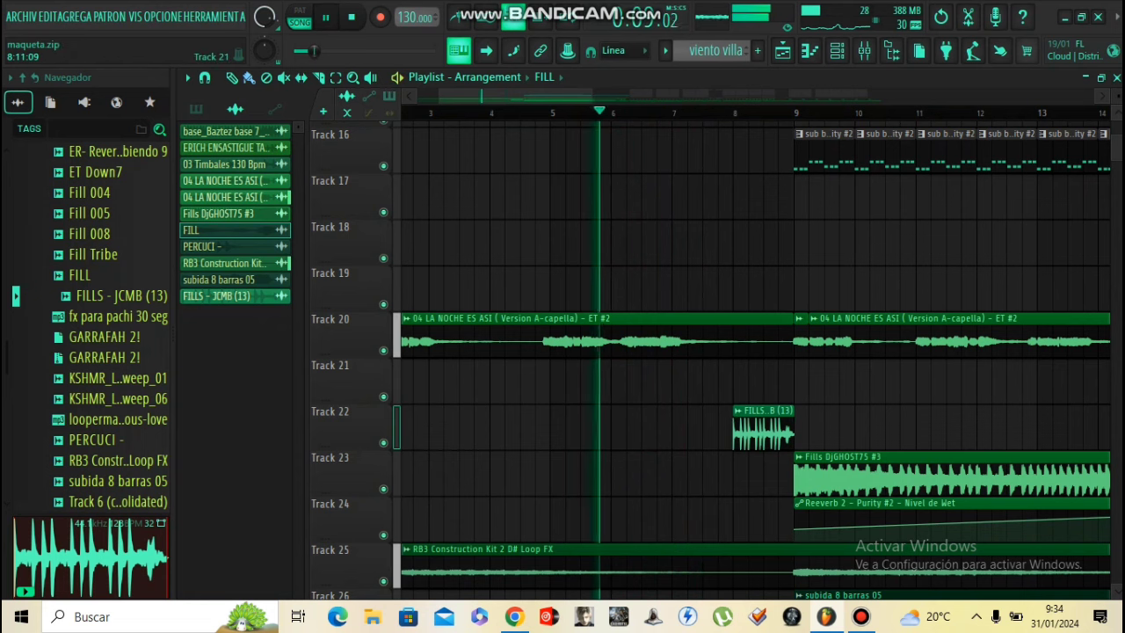
- Try shortening the bar 8 FILLS - JCMB (13) clip to a quarter bar with FILL clips added on Track 23 before bar 9
scroll(772, 387, "down", 1)
scroll(772, 387, "up", 2)
left_click_drag(735, 432, 690, 432)
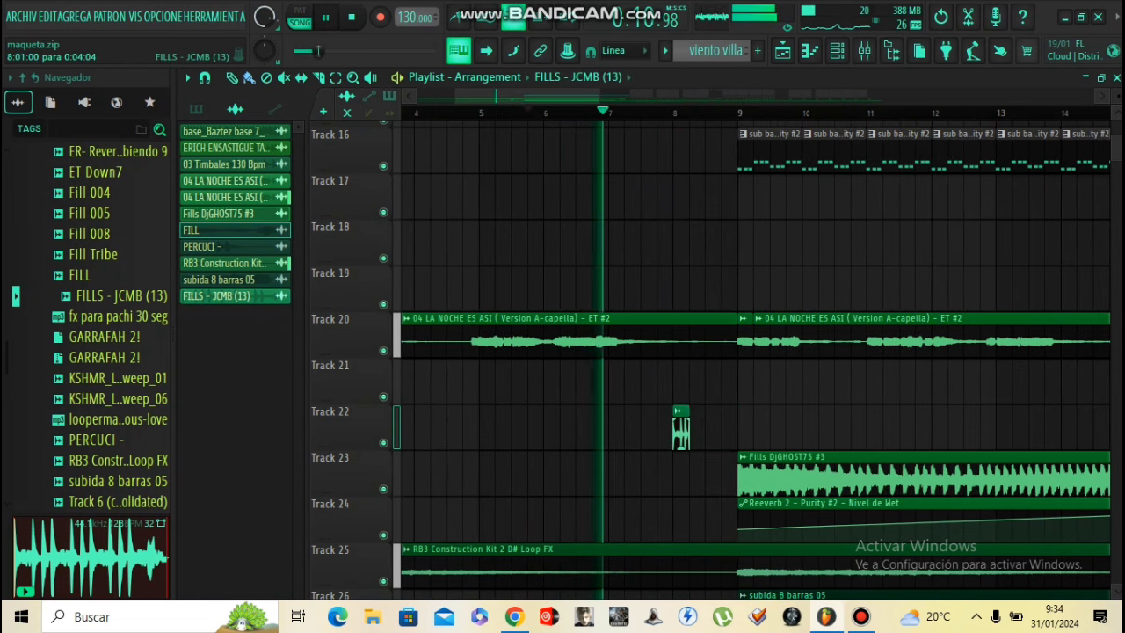
scroll(772, 387, "down", 2)
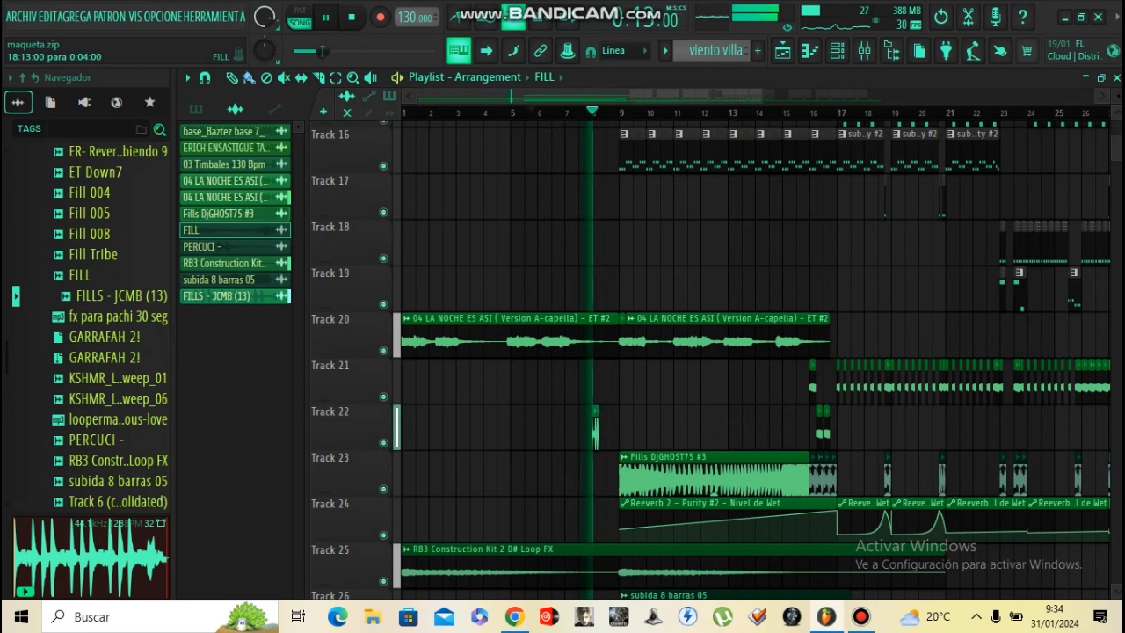
scroll(650, 473, "up", 3)
key("space")
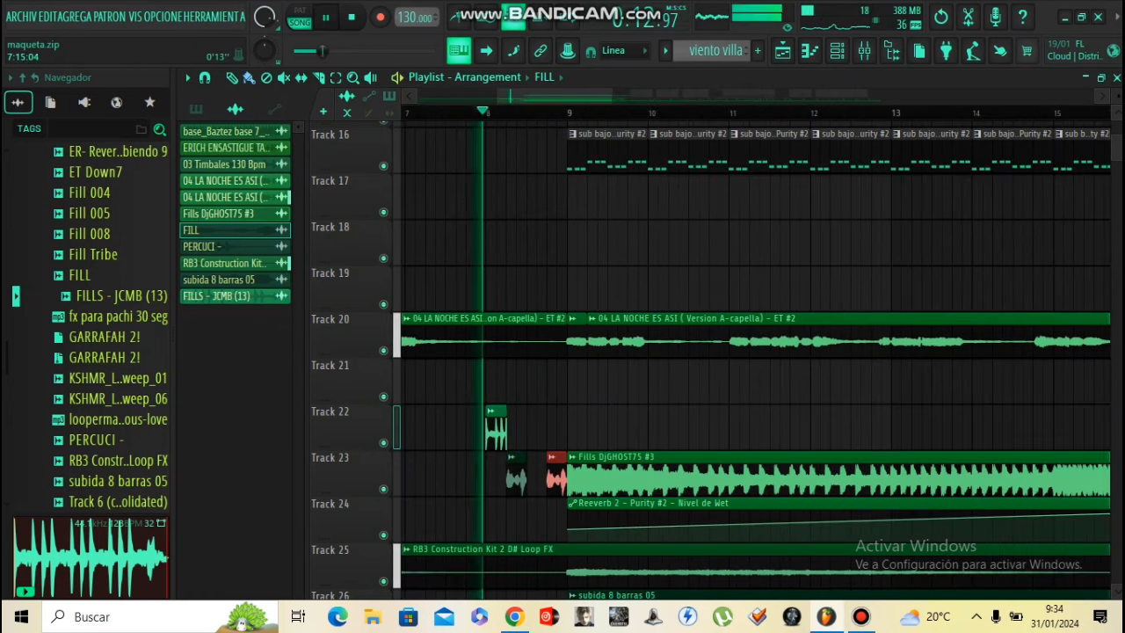
key("space")
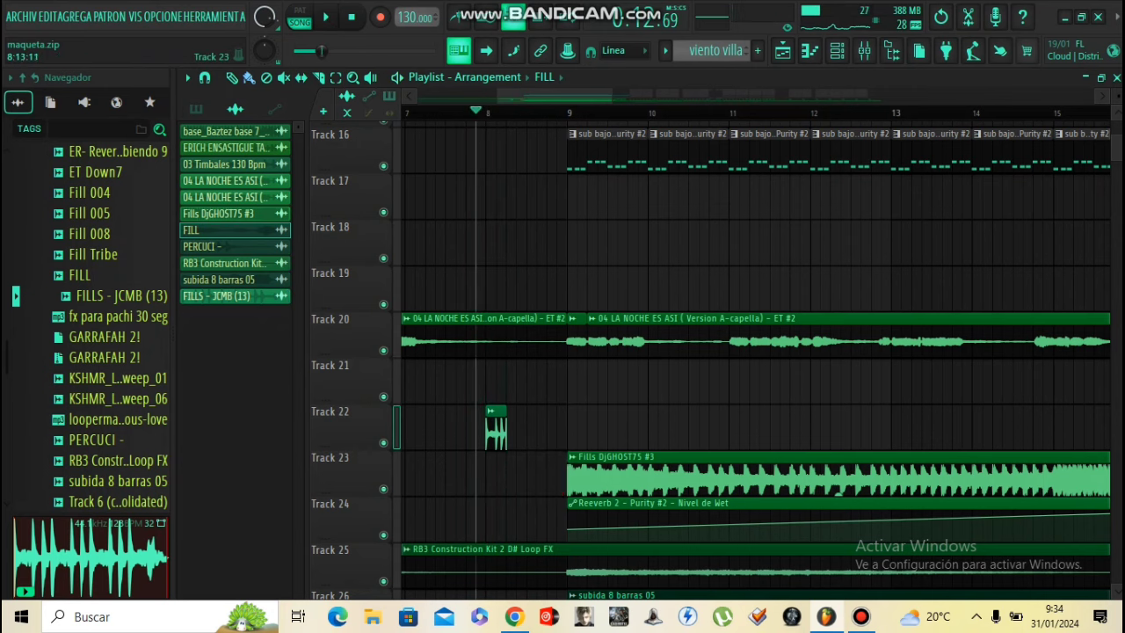
key("space")
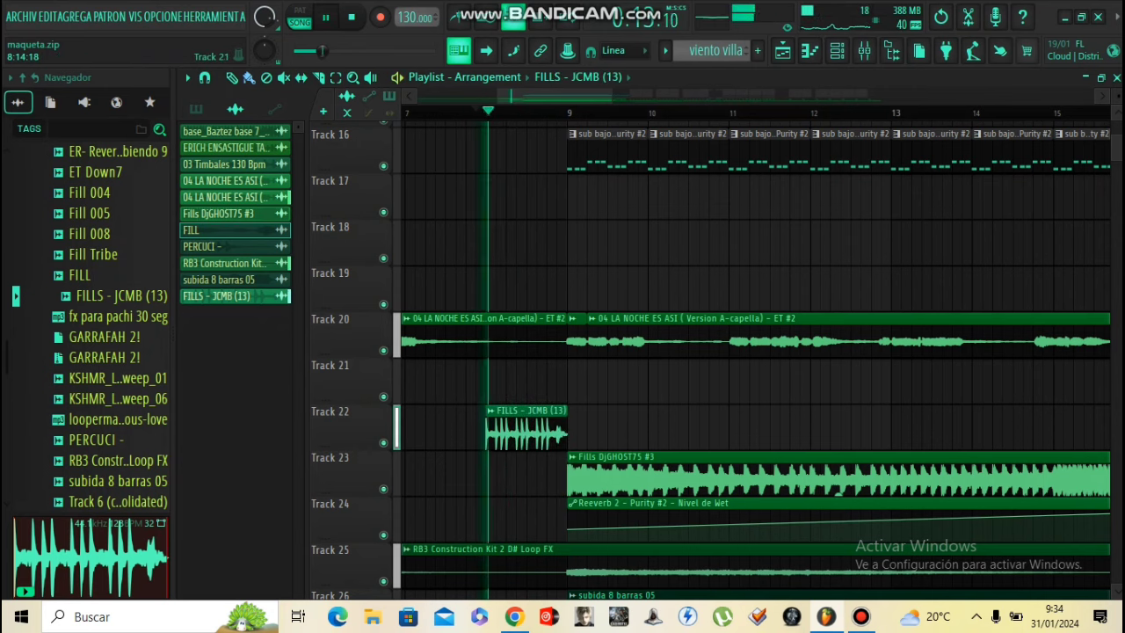
- Play the arrangement from bar 8 and examine the pattern and automation tracks around bars 9 to 17
scroll(552, 379, "down", 3)
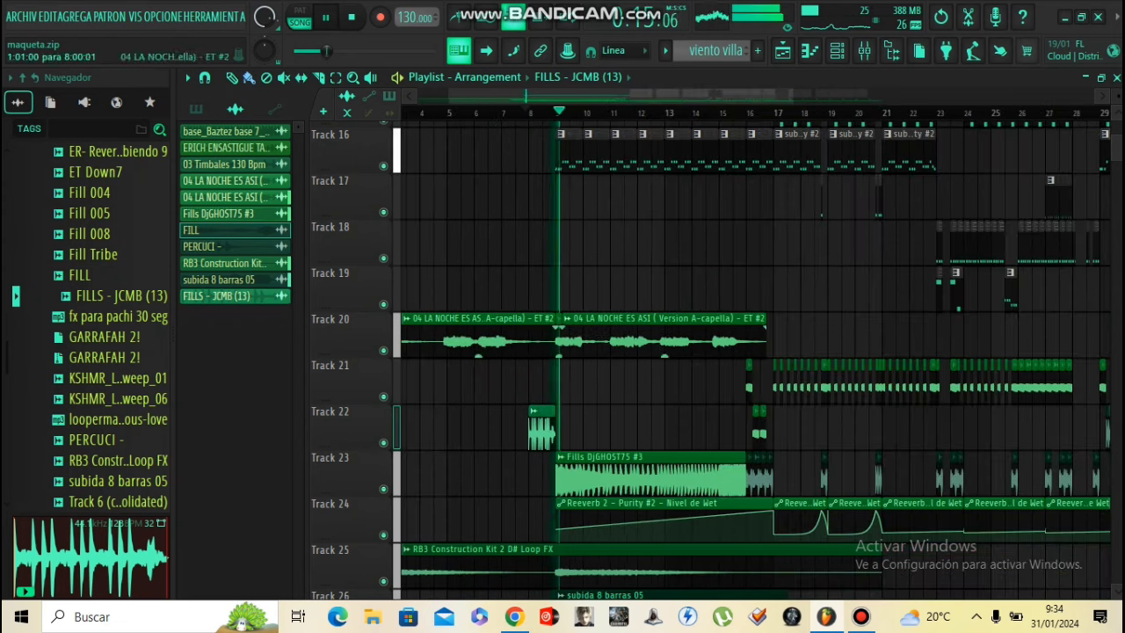
scroll(552, 377, "down", 6)
scroll(538, 339, "up", 5)
scroll(539, 337, "up", 6)
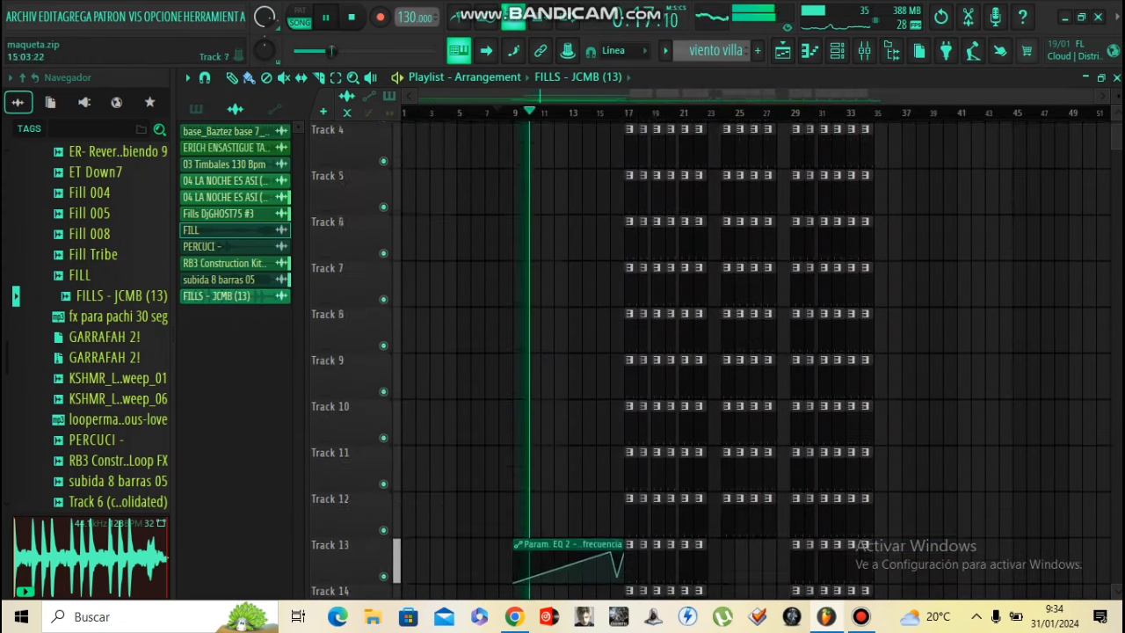
scroll(631, 236, "up", 4)
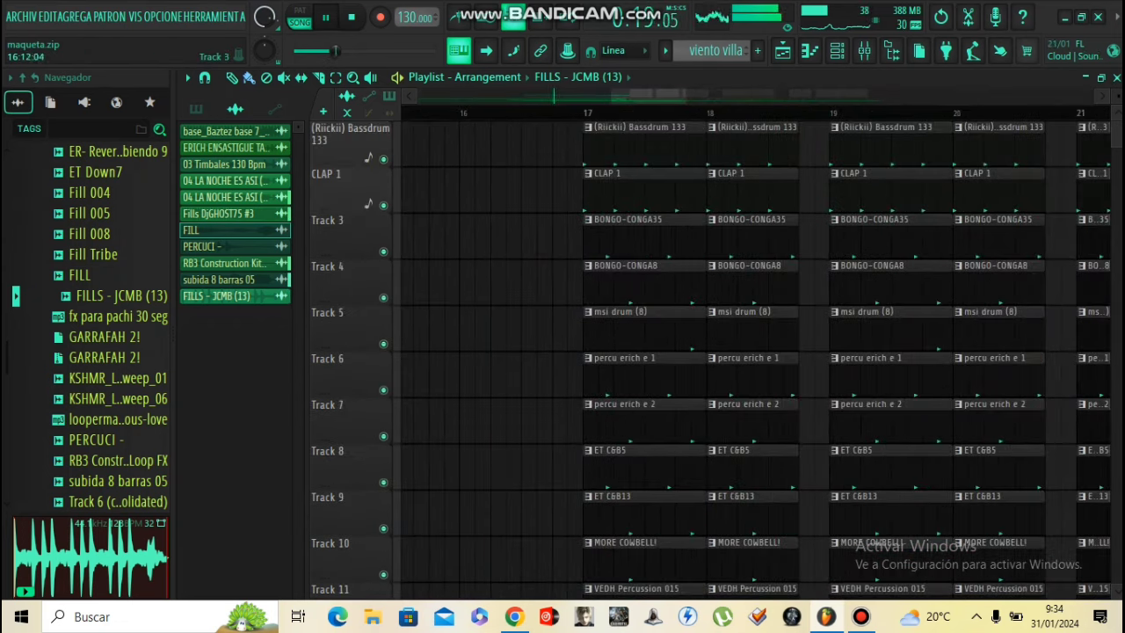
mouse_move(561, 422)
left_mouse_down()
mouse_move(610, 418)
mouse_move(652, 236)
mouse_move(500, 235)
left_mouse_up()
scroll(661, 235, "down", 4)
scroll(566, 281, "down", 5)
scroll(566, 281, "down", 4)
key("space")
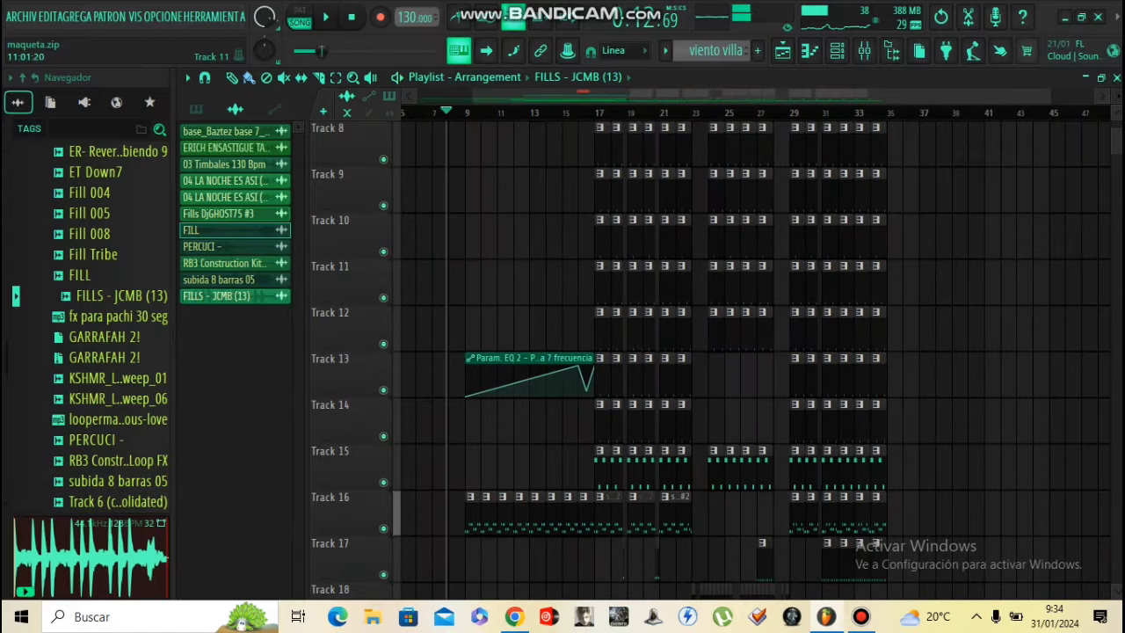
- Copy the percussion patterns of Tracks 3 to 7 into bars 9 to 14 and play from bar 9
scroll(499, 281, "up", 9)
scroll(499, 282, "down", 9)
scroll(609, 237, "down", 5)
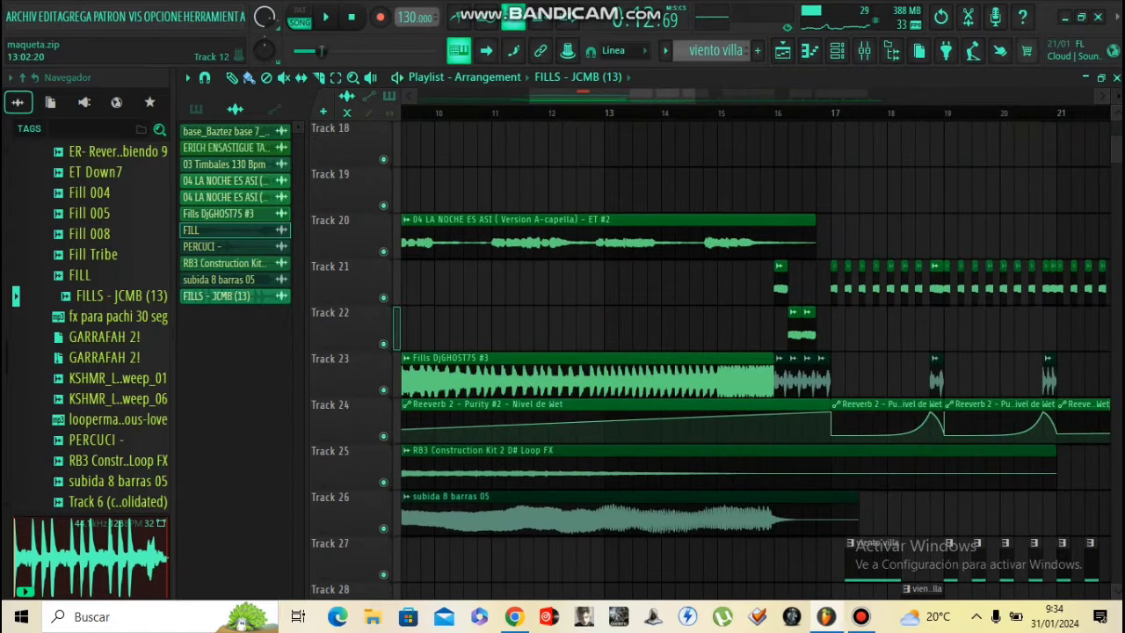
scroll(609, 237, "down", 3)
scroll(754, 360, "up", 10)
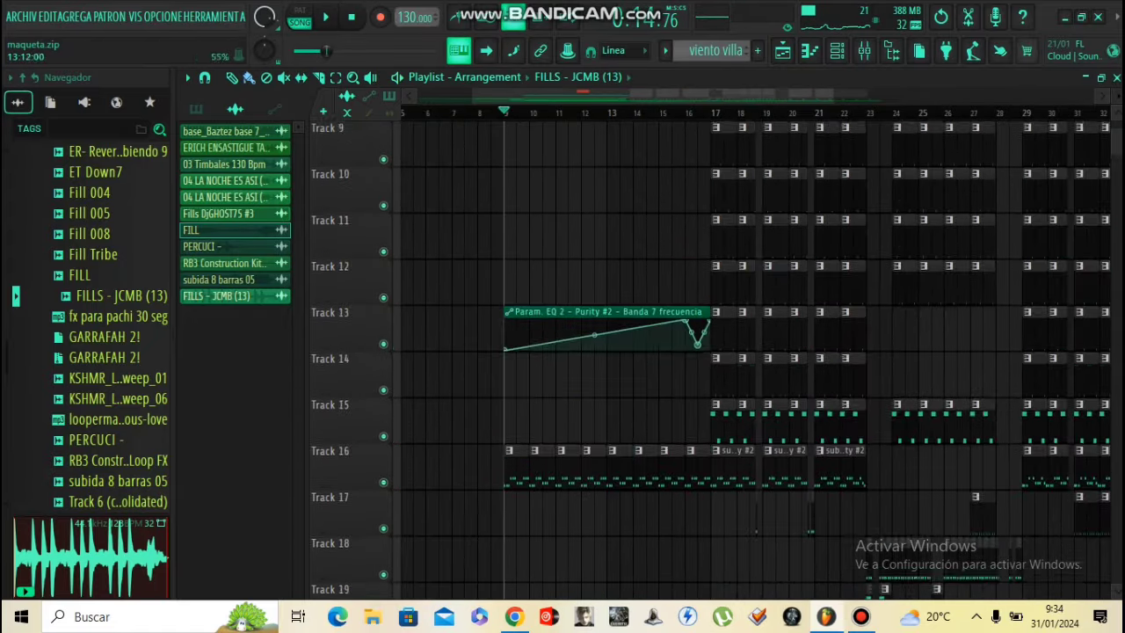
left_click_drag(631, 378, 610, 123)
mouse_move(617, 234)
left_mouse_down()
mouse_move(514, 234)
mouse_move(643, 234)
left_mouse_up()
key("space")
- Try the sub bajo - Purity pattern on Track 15 from bar 9 to bar 15 during playback
scroll(646, 263, "down", 10)
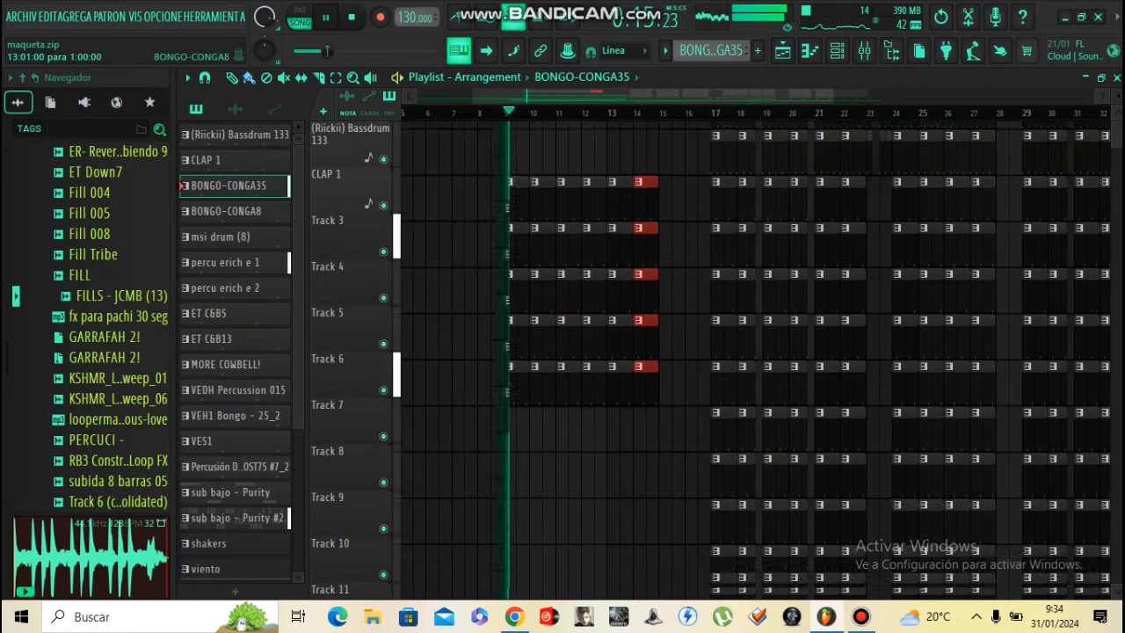
scroll(721, 330, "up", 4)
scroll(719, 330, "up", 1)
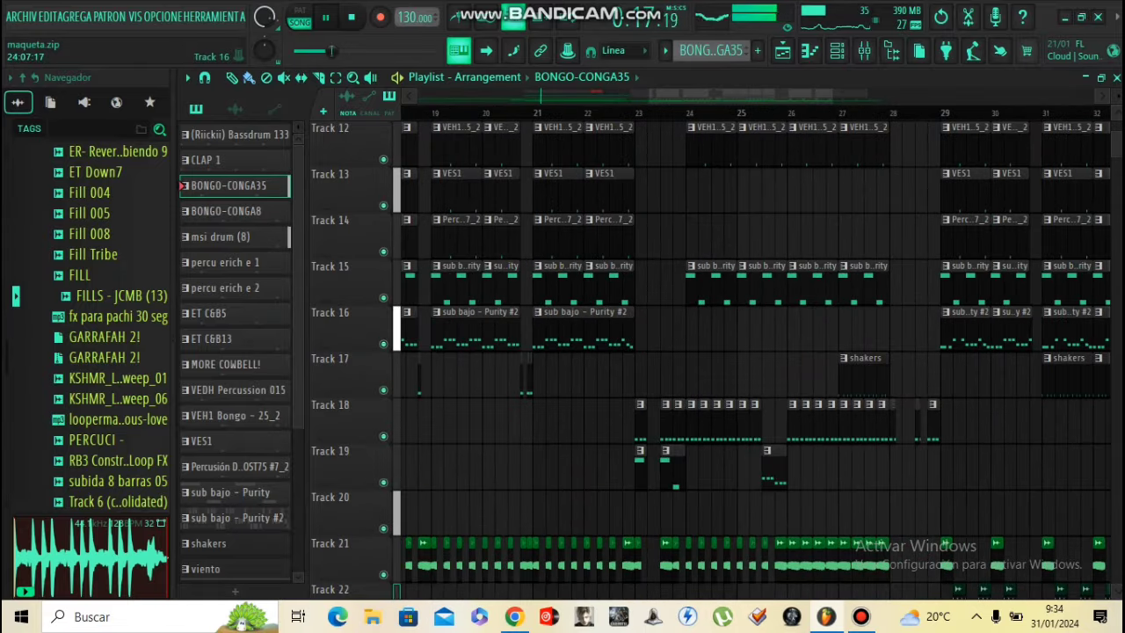
left_click(610, 286)
scroll(610, 286, "down", 5)
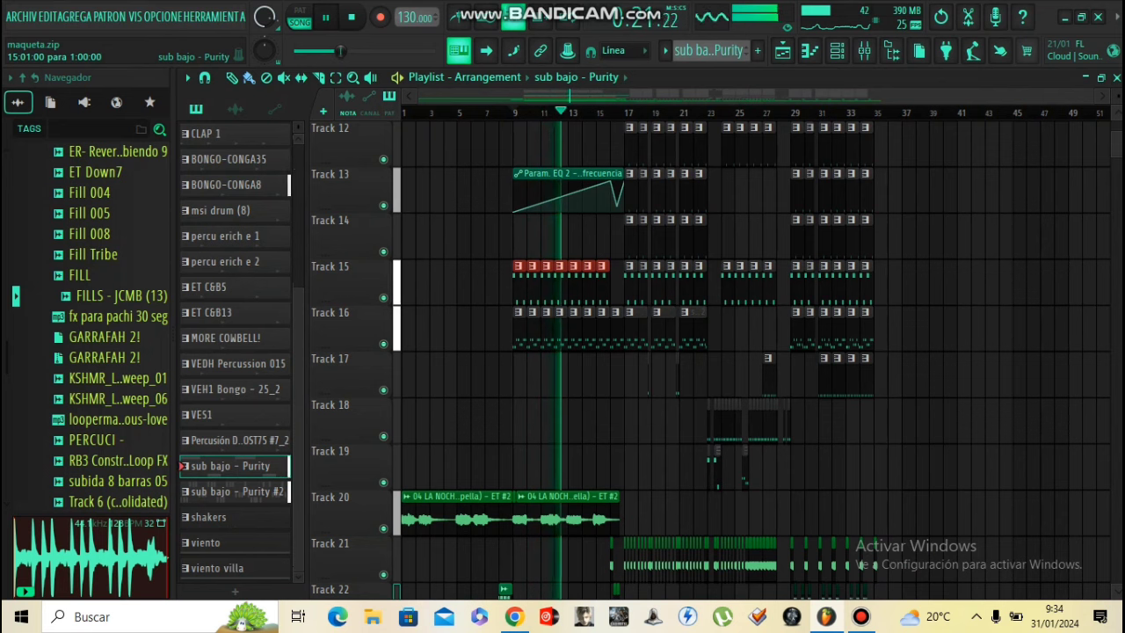
key("Delete")
- Try the shakers pattern on Track 15 at bars 12, 13 and 14, and play from bar 9
scroll(762, 376, "up", 5)
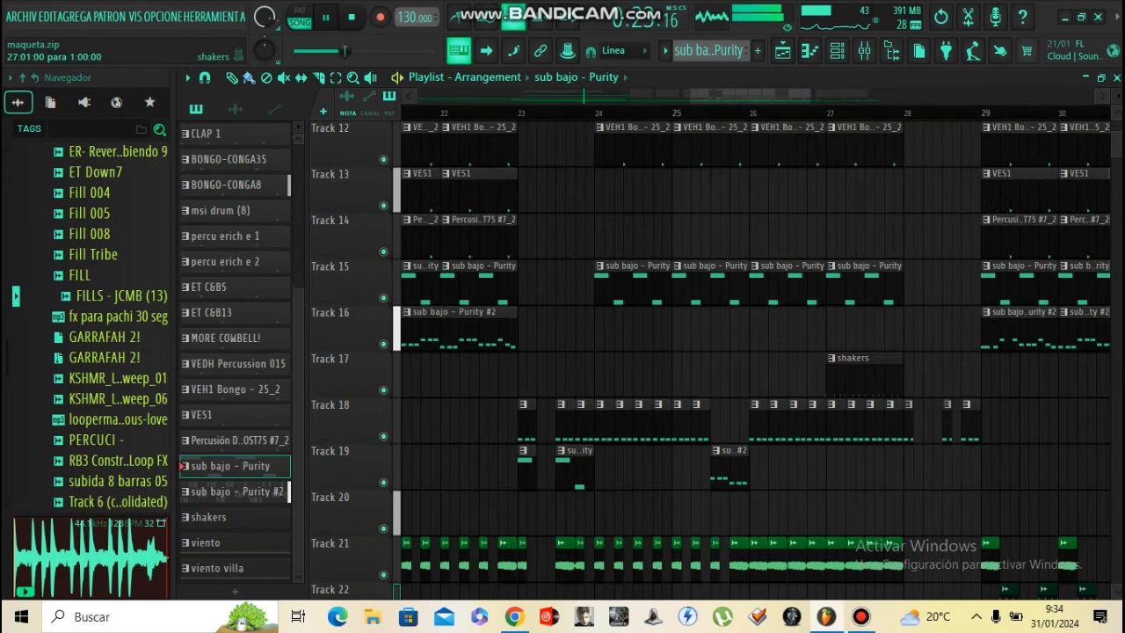
scroll(755, 369, "down", 3)
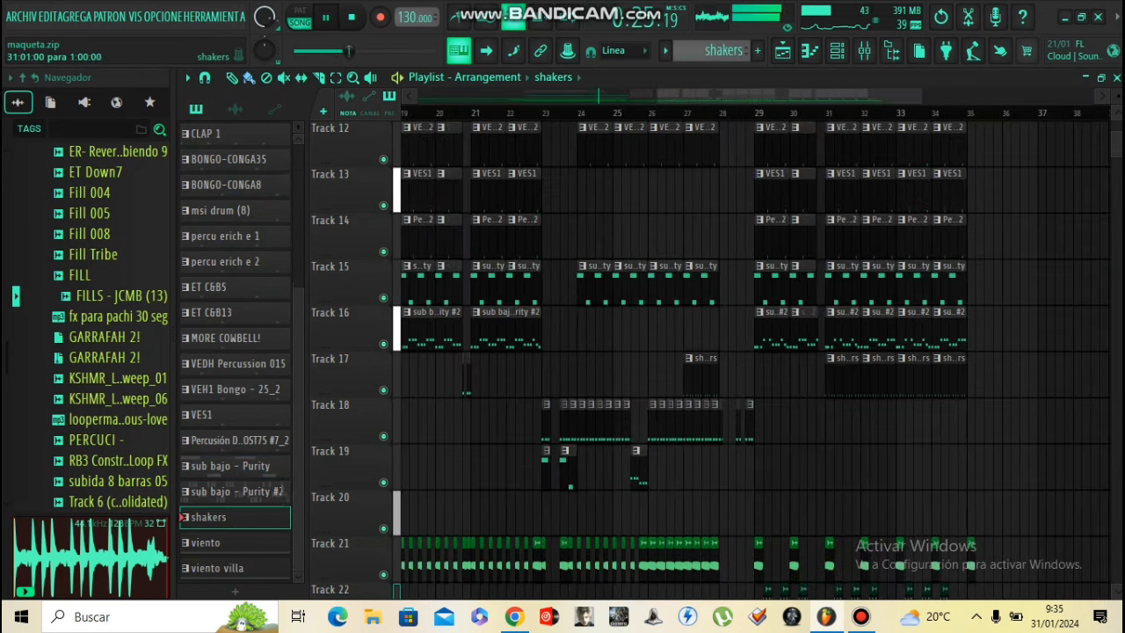
scroll(831, 374, "down", 3)
scroll(536, 299, "up", 5)
scroll(640, 286, "up", 2)
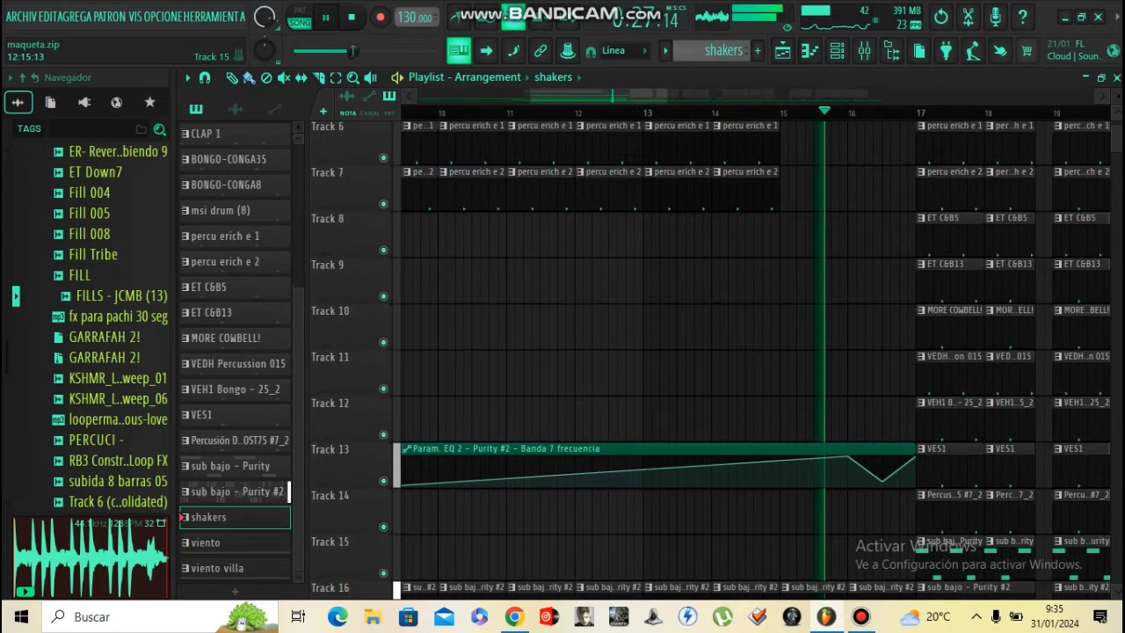
key("space")
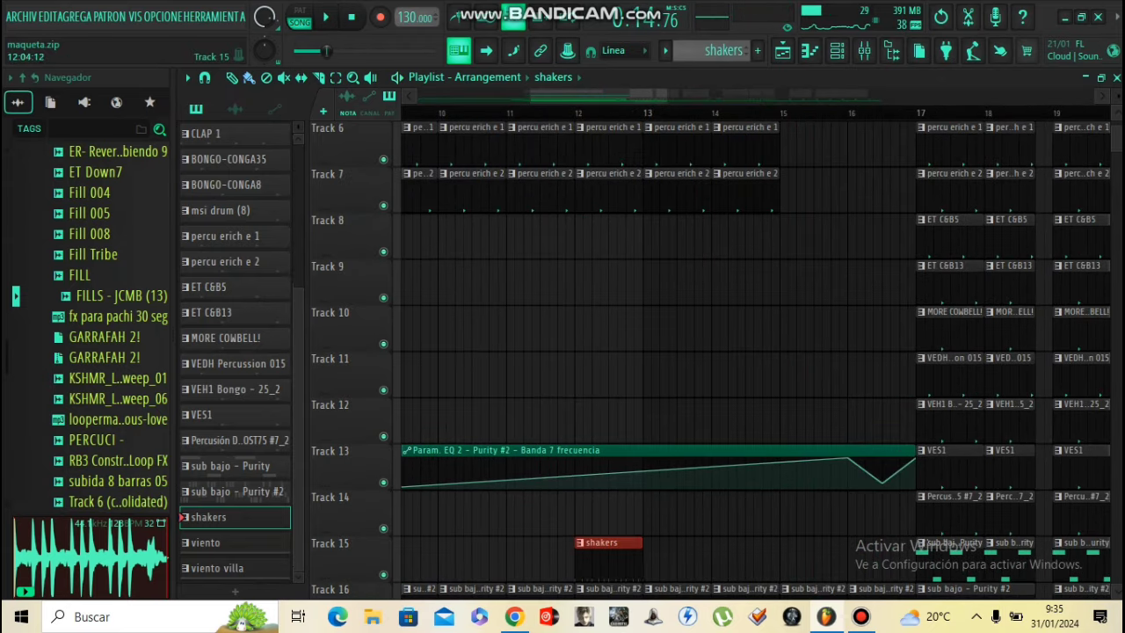
left_click_drag(591, 563, 744, 562)
scroll(738, 198, "down", 3)
key("space")
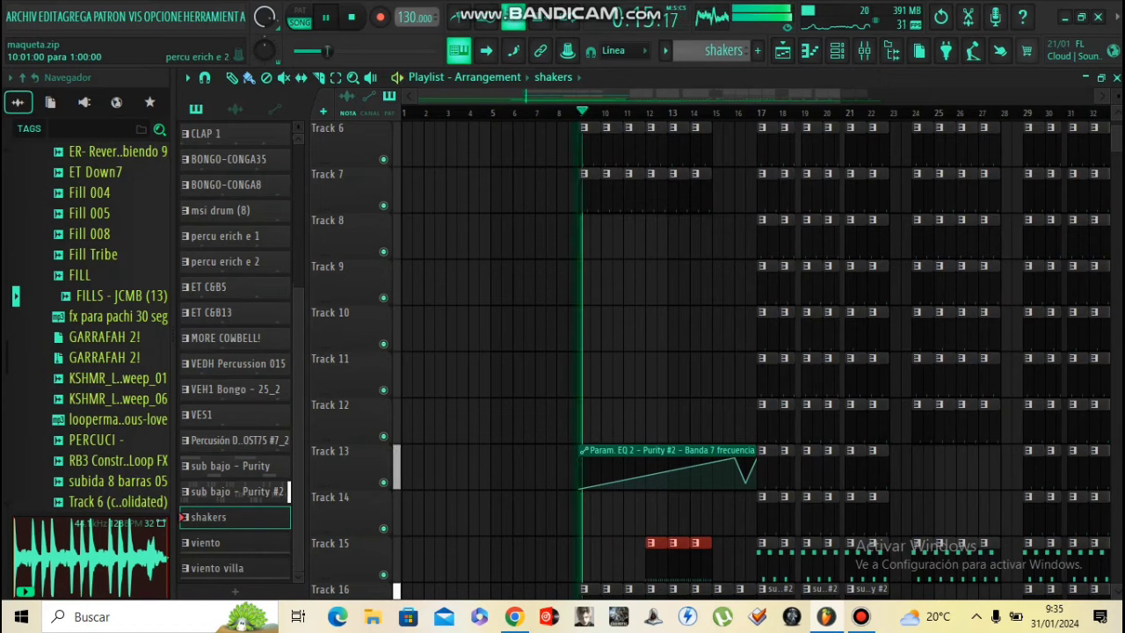
- Listen to the build-up while checking its percussion tracks, and remove the shakers patterns from Track 15
scroll(622, 192, "up", 4)
scroll(563, 263, "down", 3)
scroll(615, 272, "up", 2)
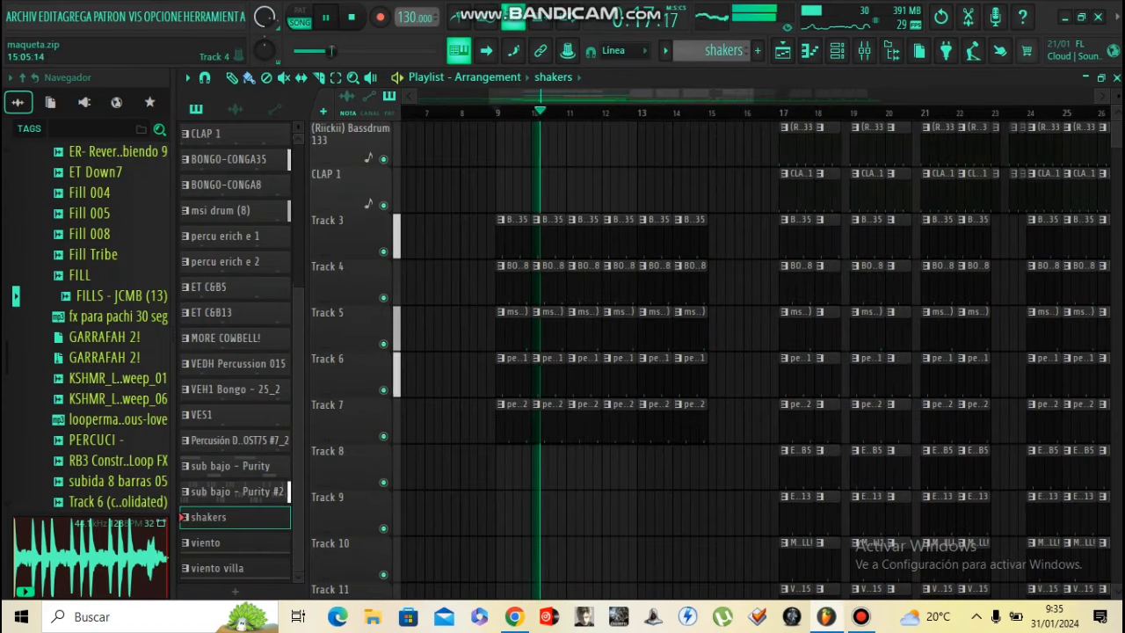
scroll(765, 352, "up", 3)
scroll(729, 351, "down", 2)
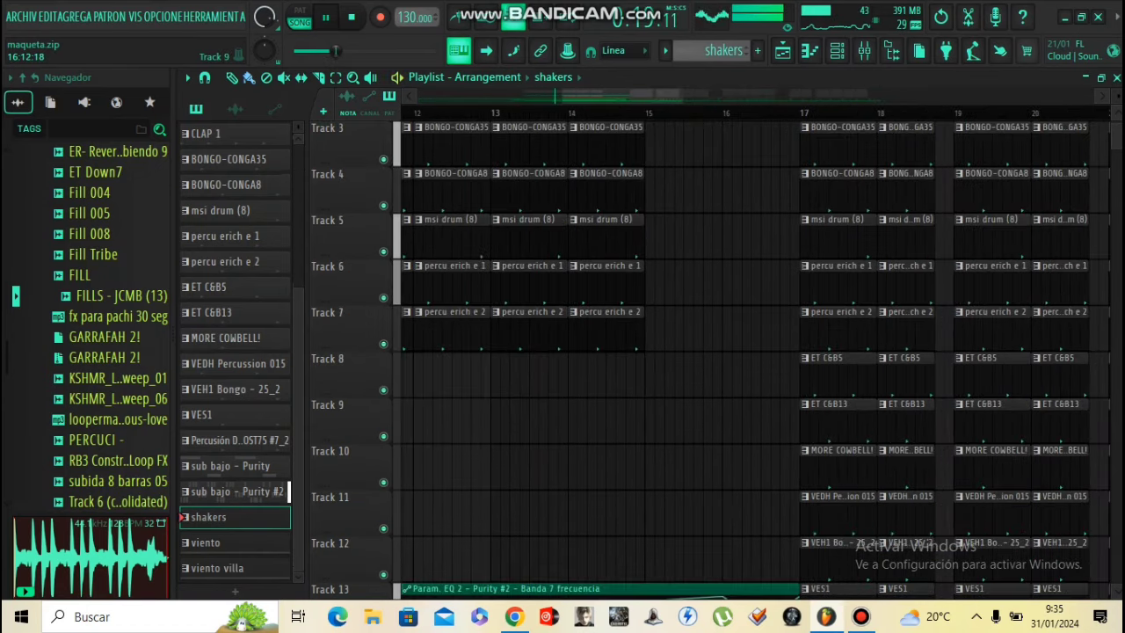
scroll(729, 352, "down", 2)
scroll(730, 351, "up", 2)
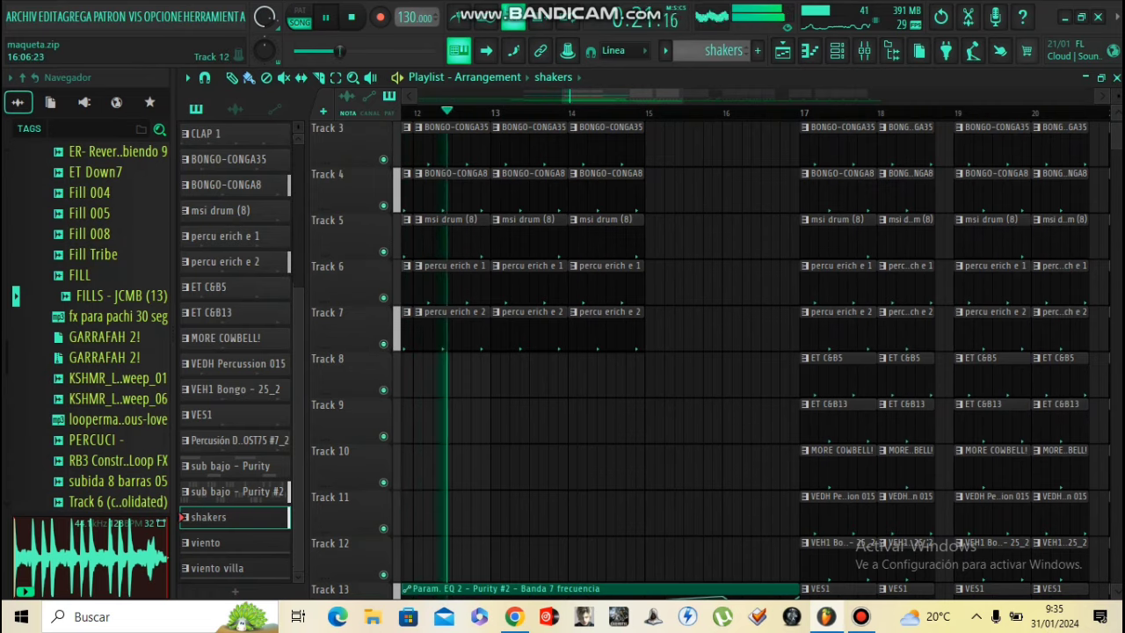
scroll(730, 352, "down", 5)
scroll(764, 351, "down", 3)
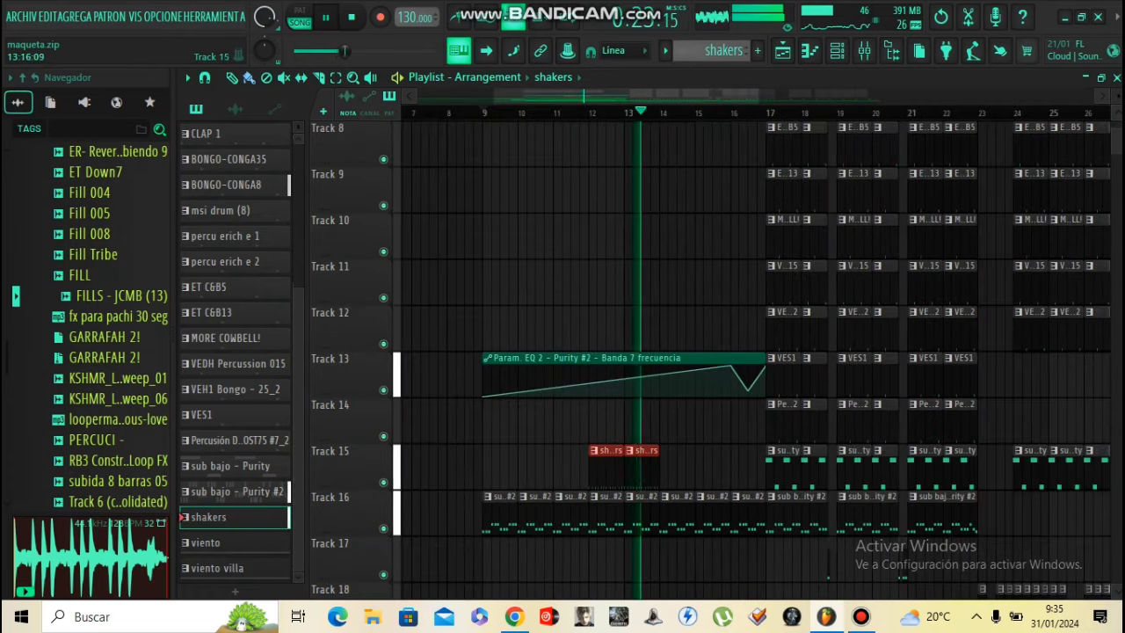
key("space")
- Copy the ET C&B5 and ET C&B13 patterns on Tracks 8 and 9 into the build-up from bar 9 to bar 14
scroll(756, 422, "up", 4)
scroll(756, 422, "up", 3)
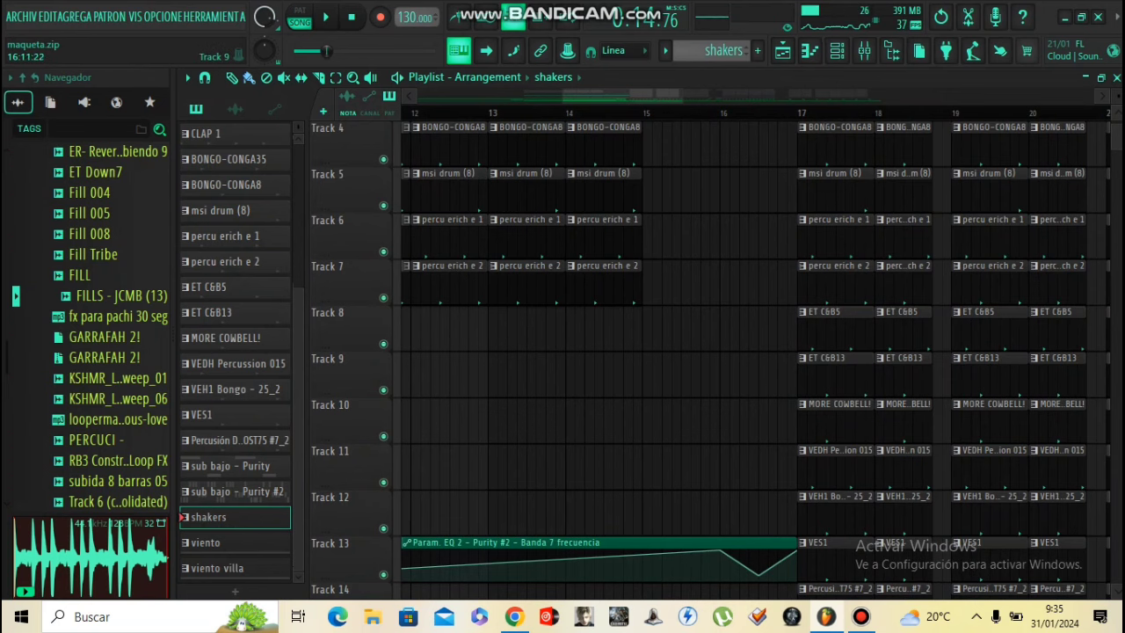
left_click_drag(741, 395, 883, 308)
scroll(883, 308, "down", 2)
left_click_drag(812, 313, 534, 313)
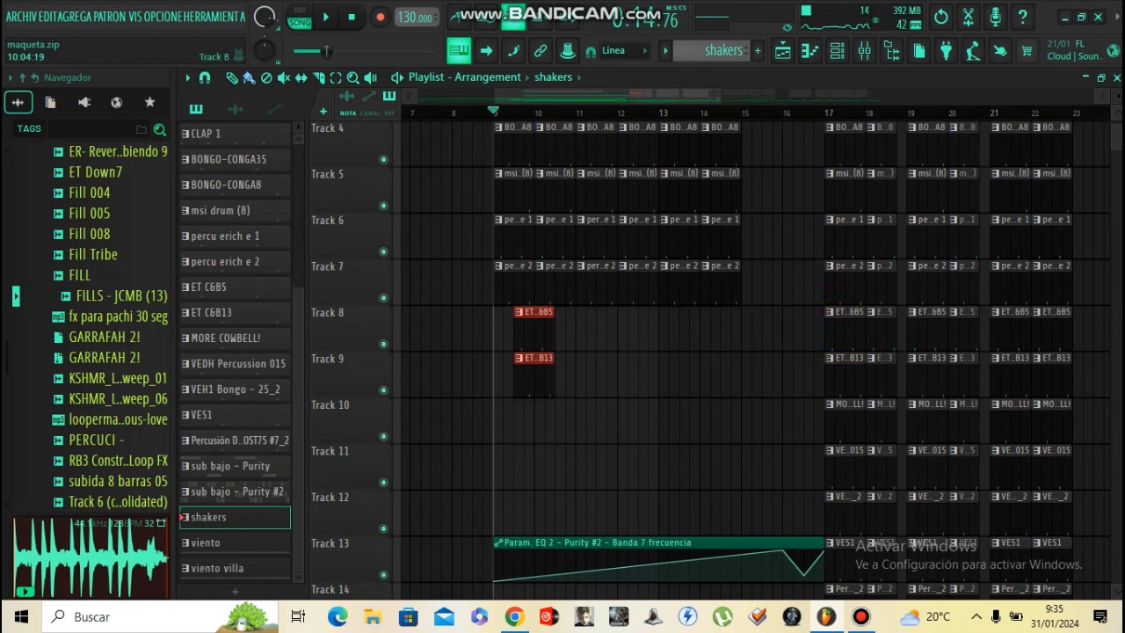
key("ctrl+b")
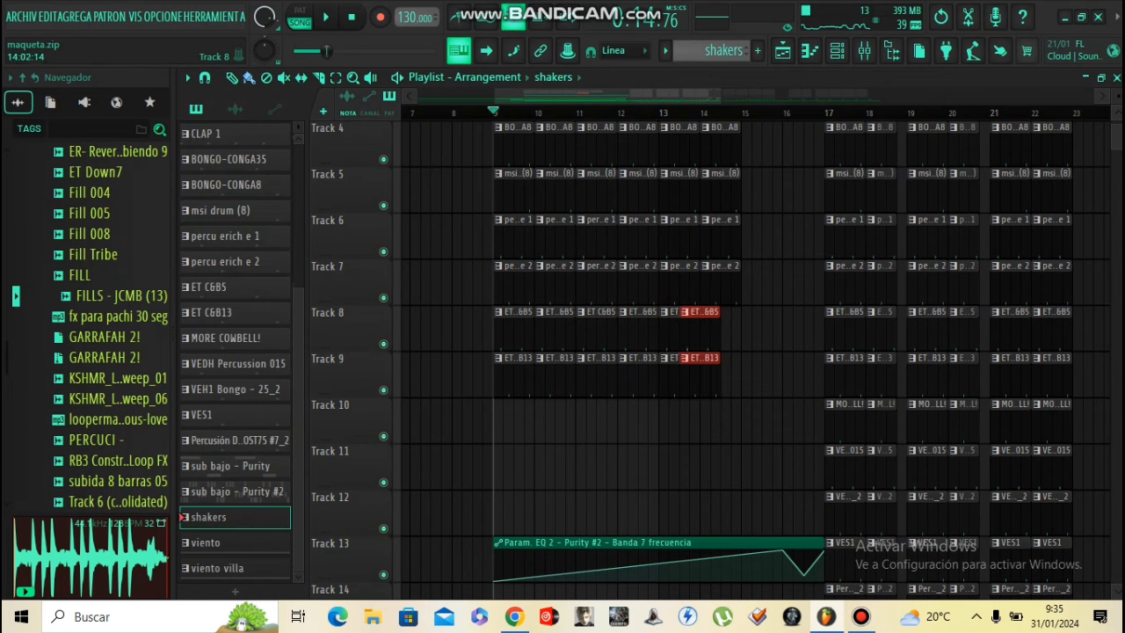
- Listen to the build-up from bar 9 and remove the ET C&B5 and ET C&B13 patterns there from Tracks 8 and 9
scroll(701, 332, "down", 7)
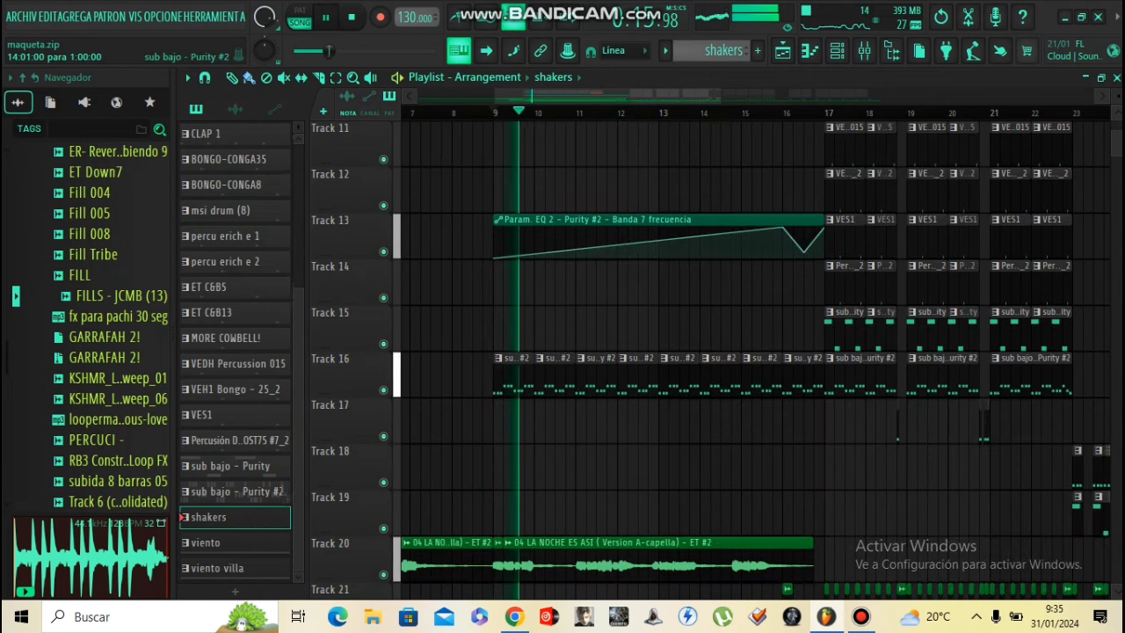
scroll(701, 332, "up", 3)
scroll(702, 333, "down", 2)
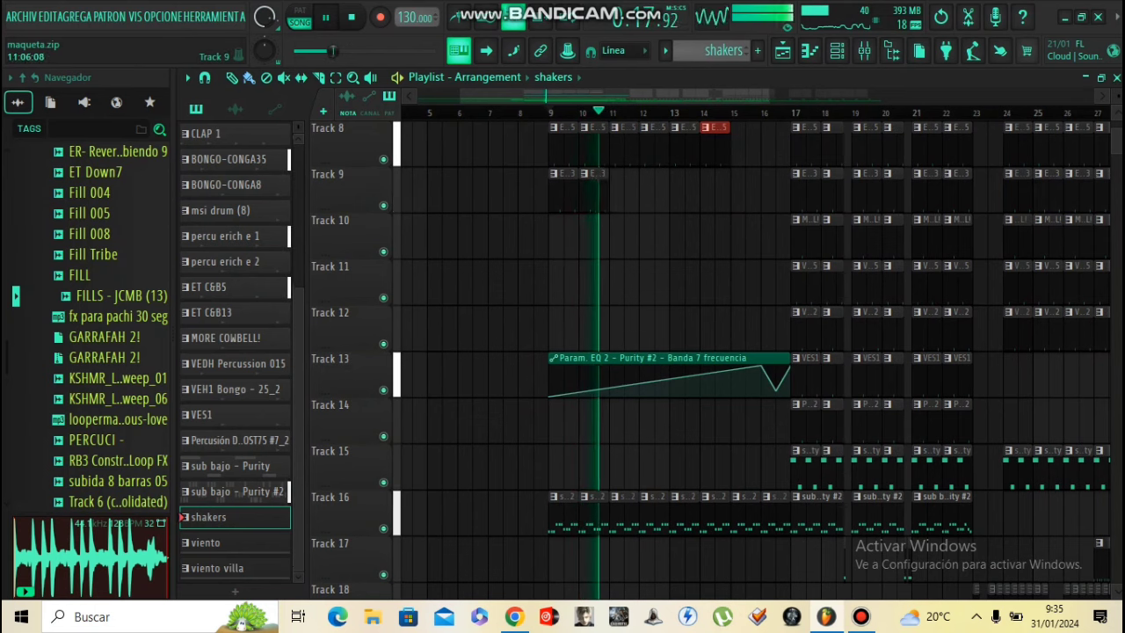
scroll(701, 352, "up", 3)
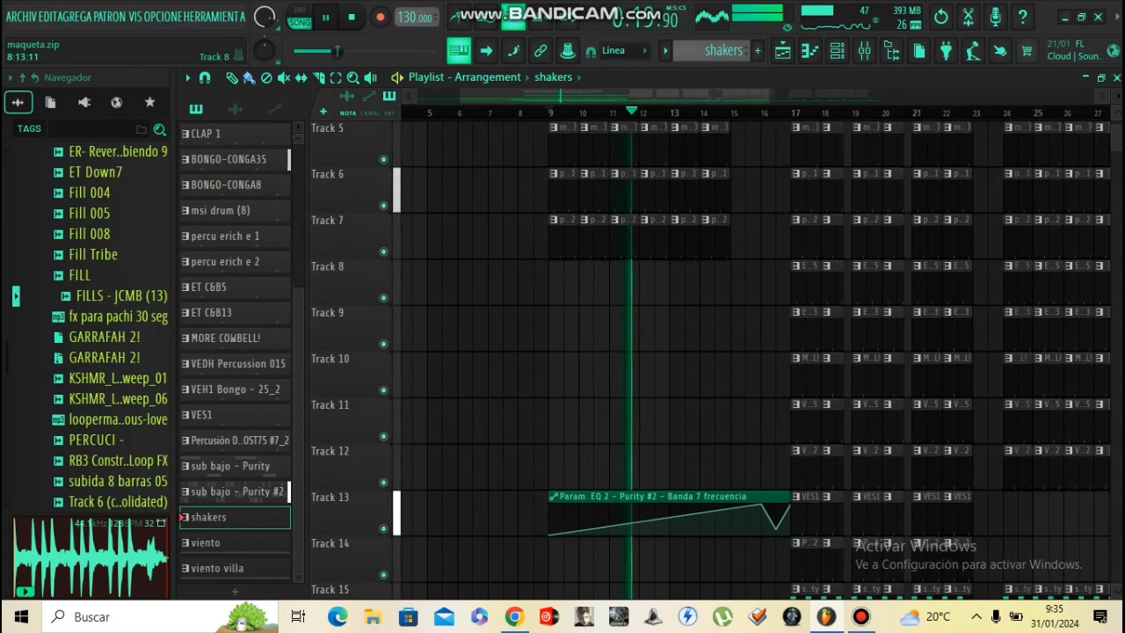
- Try the shakers pattern on Track 17 from bar 9 onward during playback, and remove it again
scroll(702, 352, "down", 4)
scroll(747, 360, "down", 5)
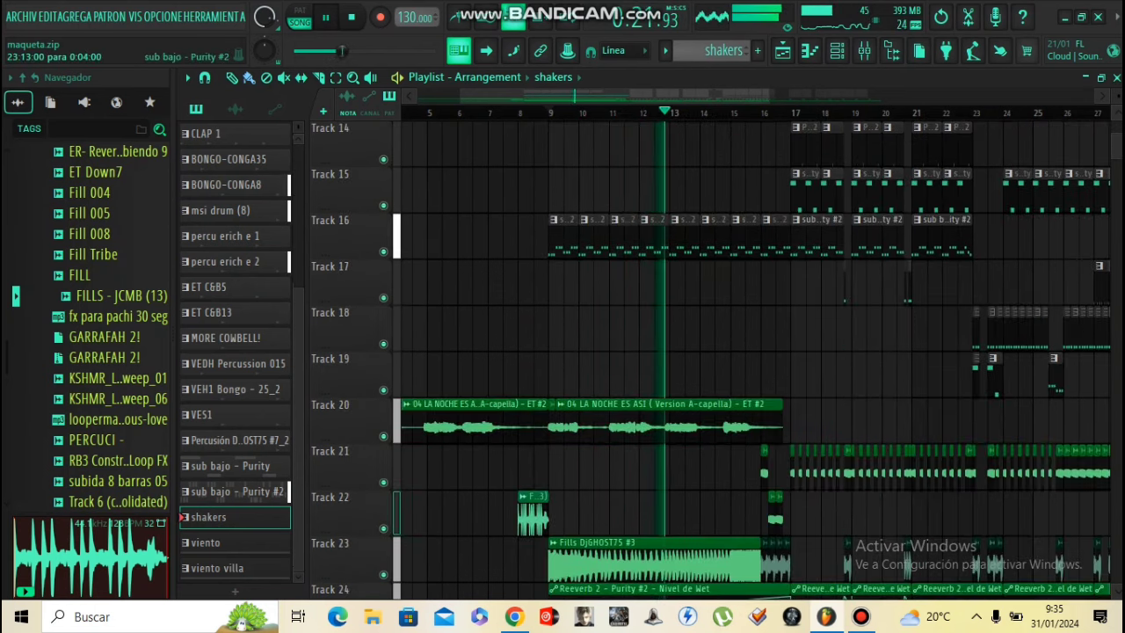
scroll(1006, 237, "right", 3)
scroll(1005, 237, "up", 1)
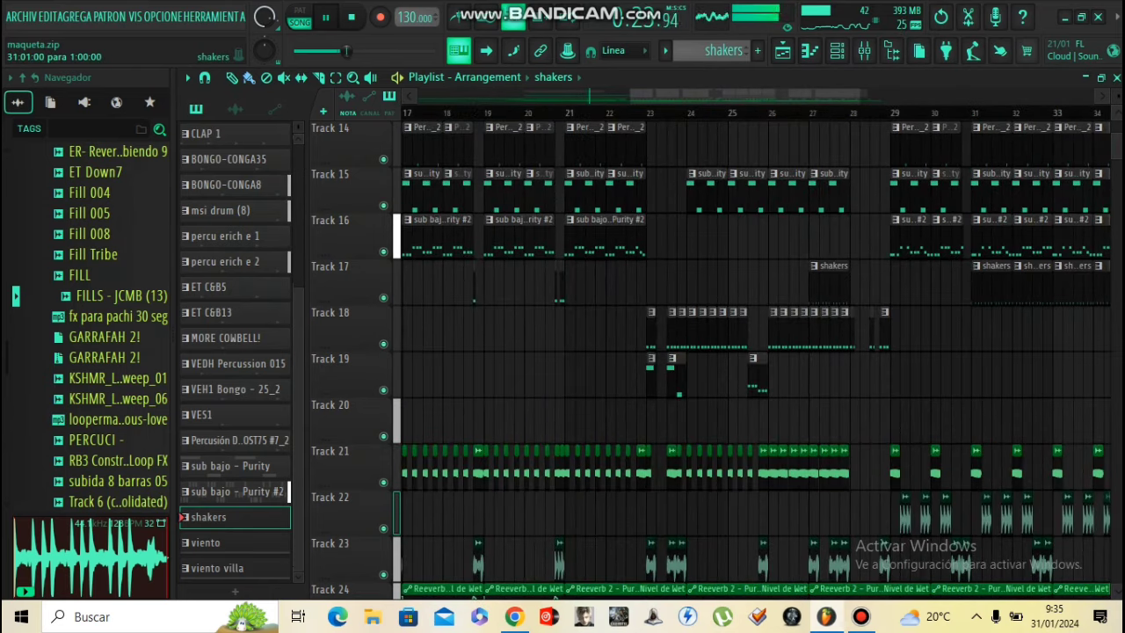
scroll(977, 286, "down", 2)
scroll(470, 285, "up", 3)
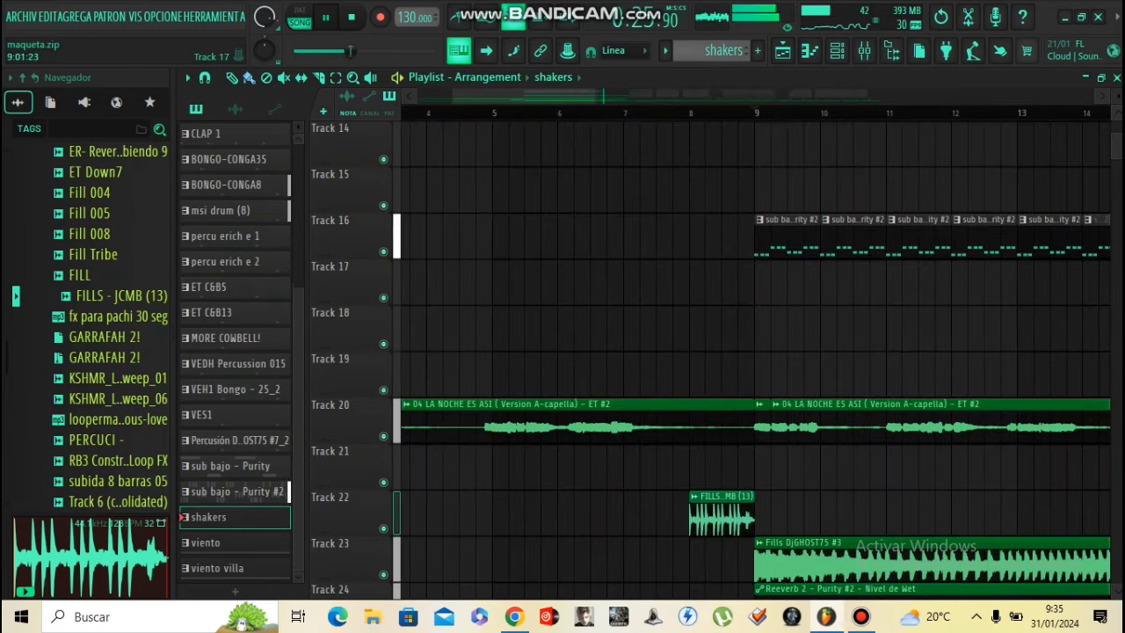
left_click_drag(824, 286, 1108, 285)
left_click(694, 112)
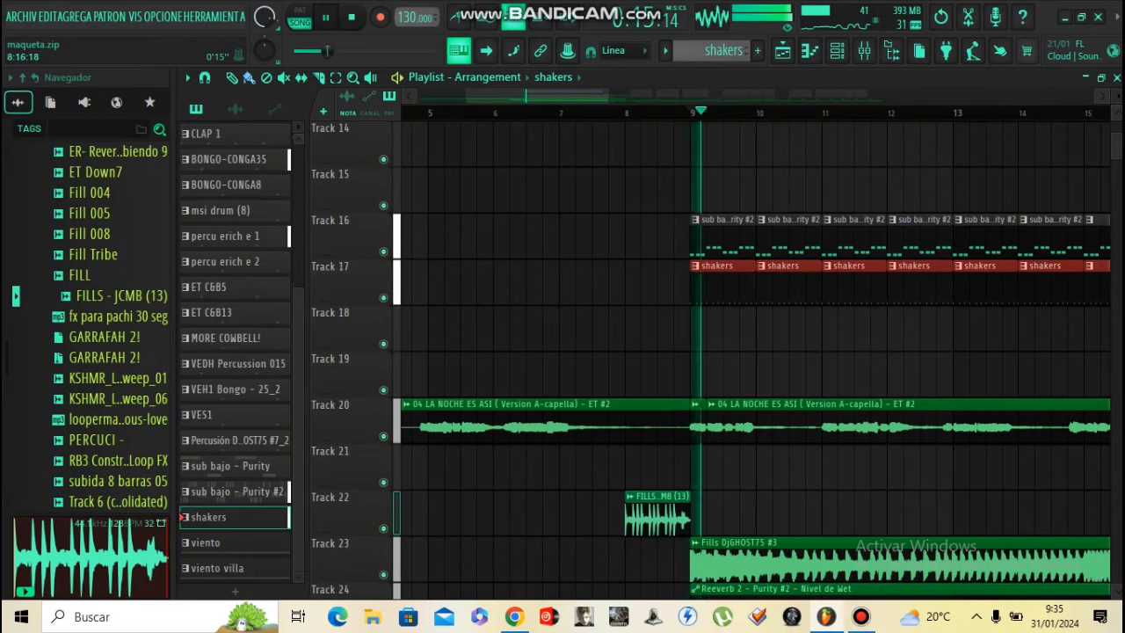
scroll(518, 190, "down", 2)
right_click(777, 285)
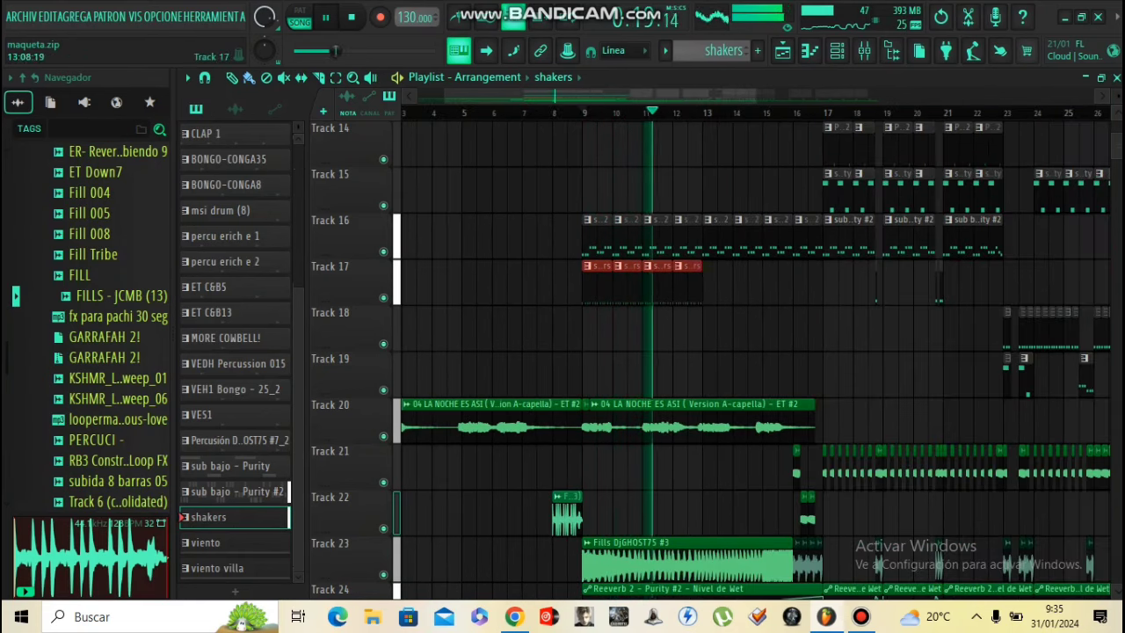
right_click(690, 286)
- Extend the build-up percussion on Tracks 3 to 7 by one more bar at bar 15
scroll(754, 325, "up", 3)
scroll(754, 325, "up", 2)
scroll(754, 325, "up", 3)
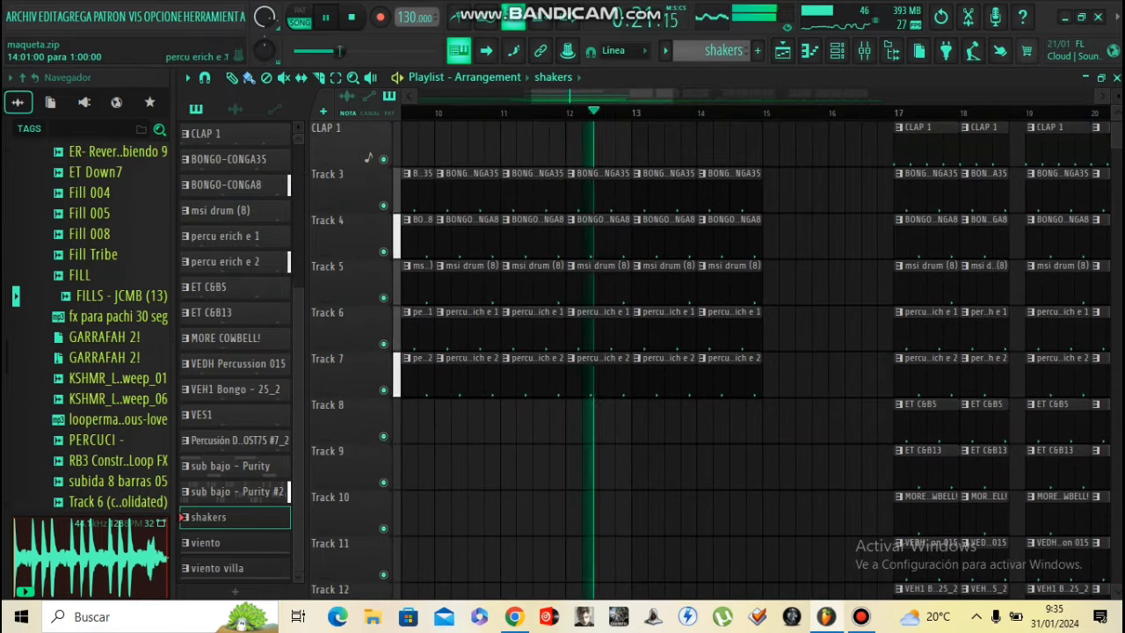
scroll(650, 373, "down", 2)
scroll(723, 351, "down", 1)
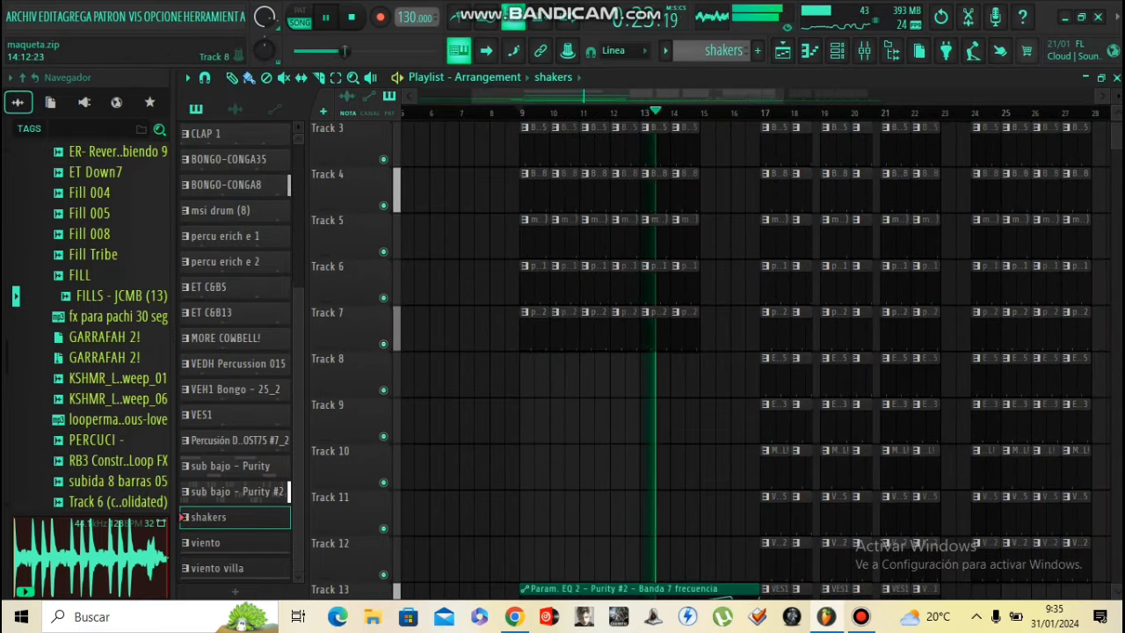
scroll(678, 360, "down", 8)
scroll(679, 360, "up", 9)
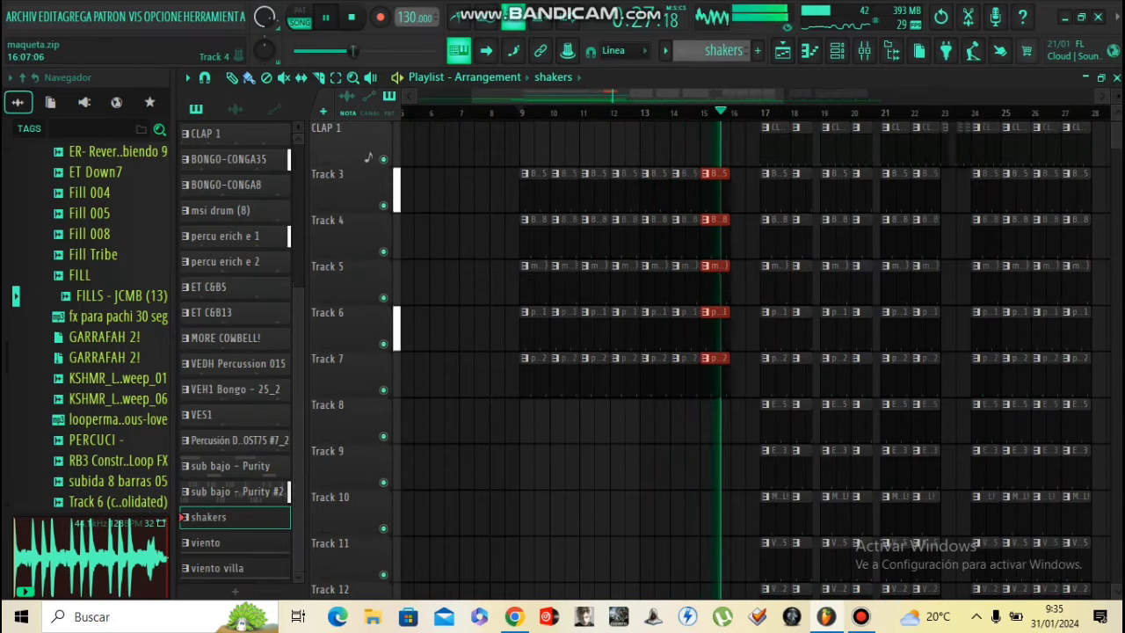
- Listen from the end of the build-up into bar 22 while checking the percussion, sub bass, fill and reverb automation tracks
scroll(745, 233, "up", 3)
scroll(737, 237, "down", 7)
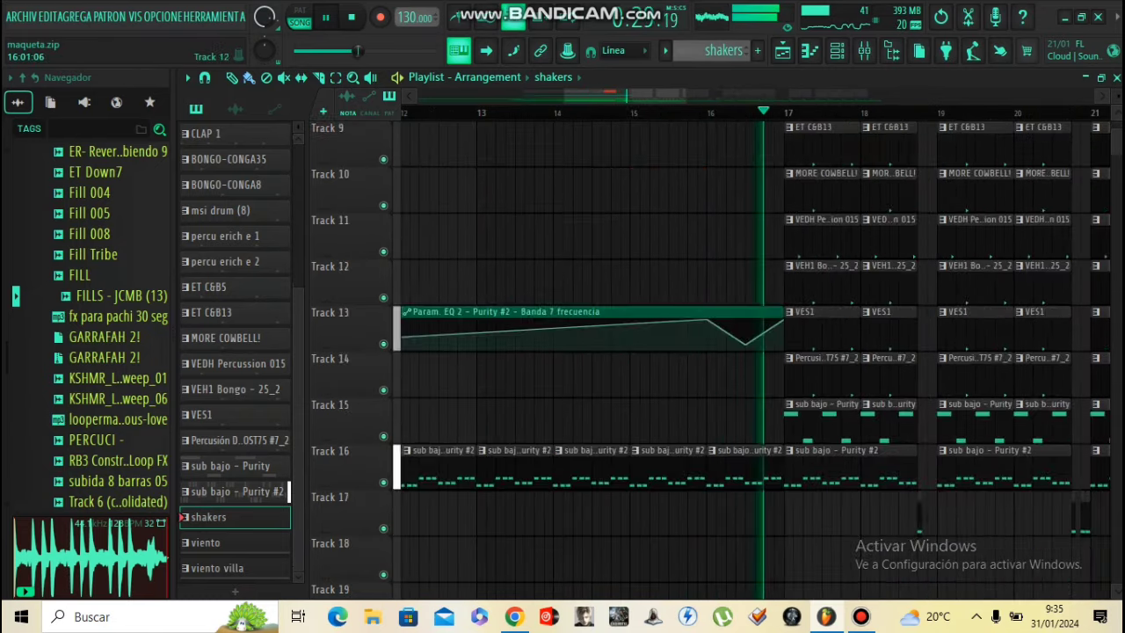
scroll(659, 308, "down", 4)
scroll(654, 325, "down", 6)
scroll(650, 328, "down", 2)
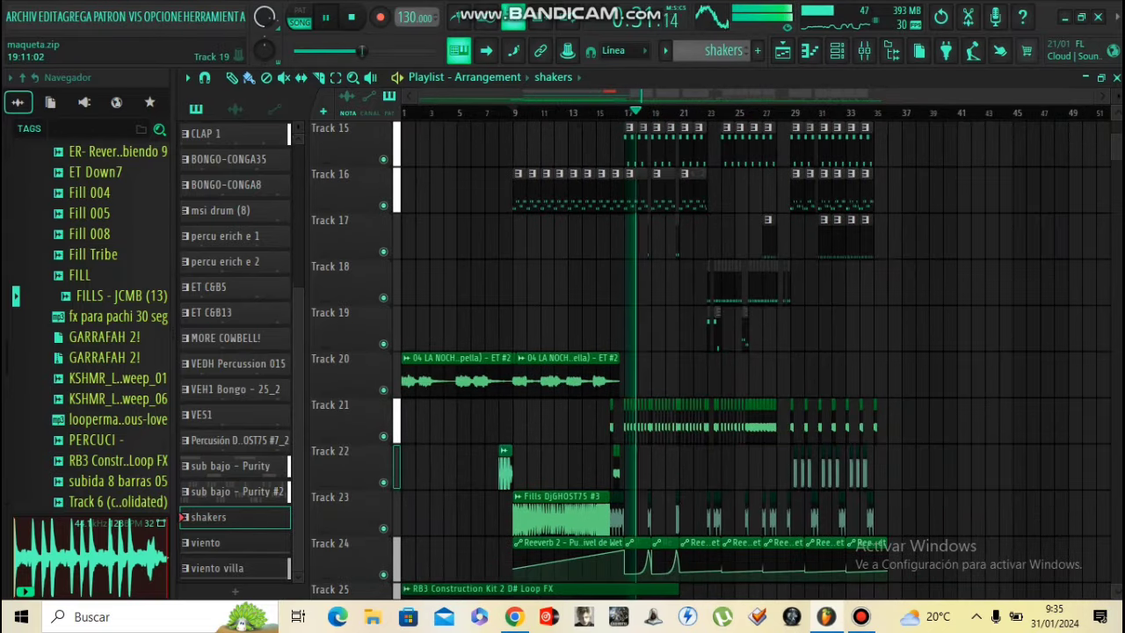
scroll(665, 326, "up", 3)
scroll(666, 325, "up", 4)
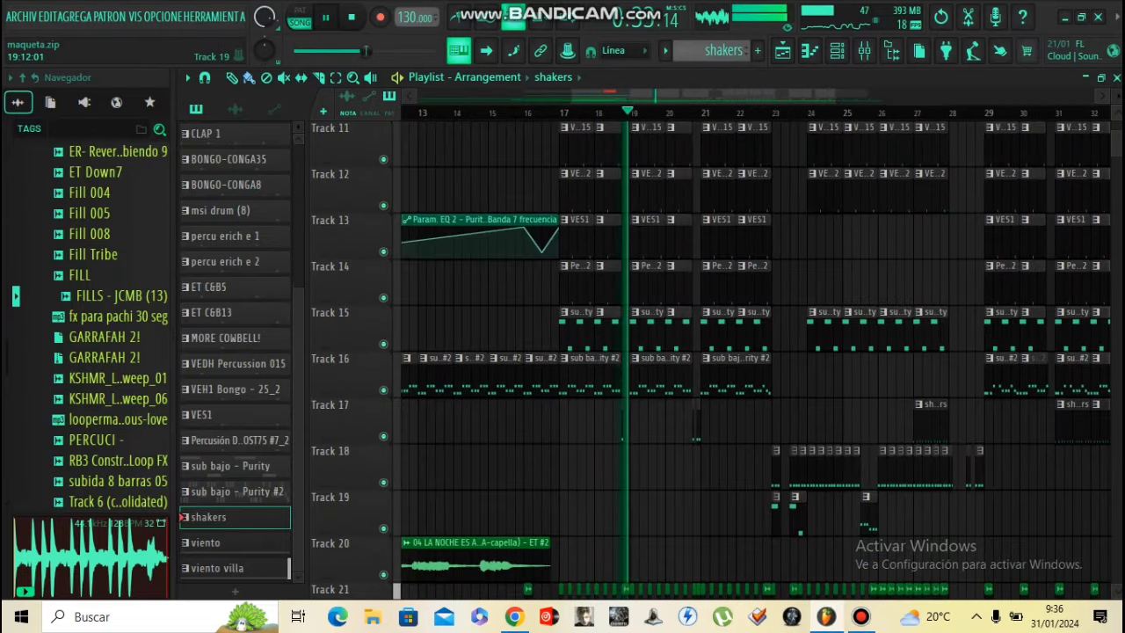
scroll(665, 325, "up", 7)
scroll(665, 325, "down", 8)
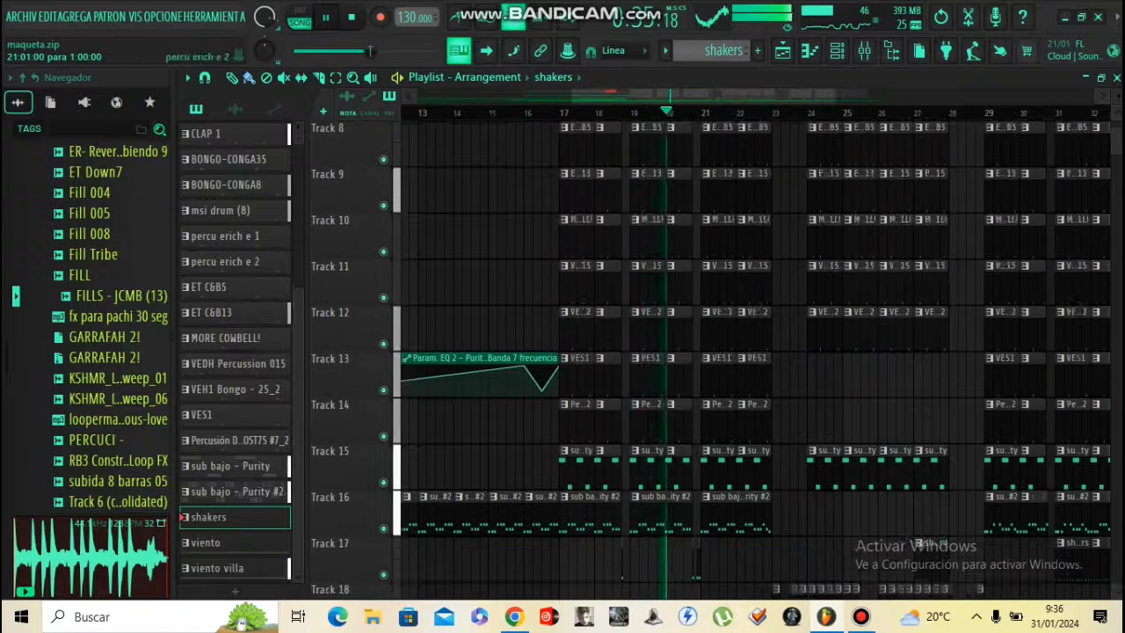
scroll(701, 325, "down", 3)
scroll(700, 325, "up", 3)
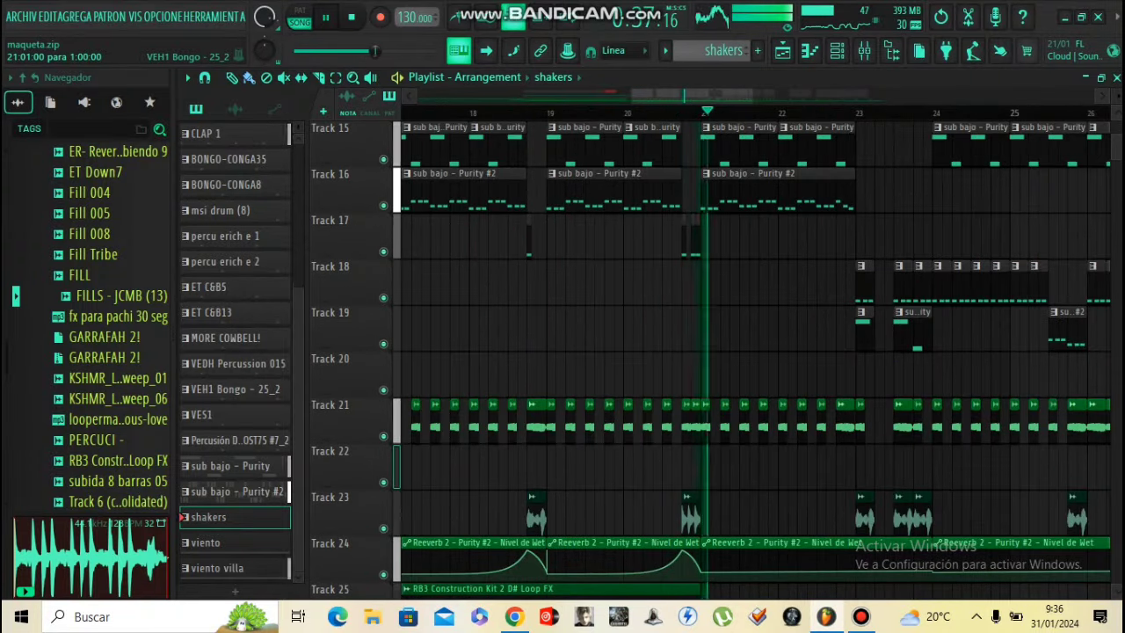
scroll(704, 255, "down", 3)
scroll(746, 254, "up", 2)
scroll(746, 255, "up", 8)
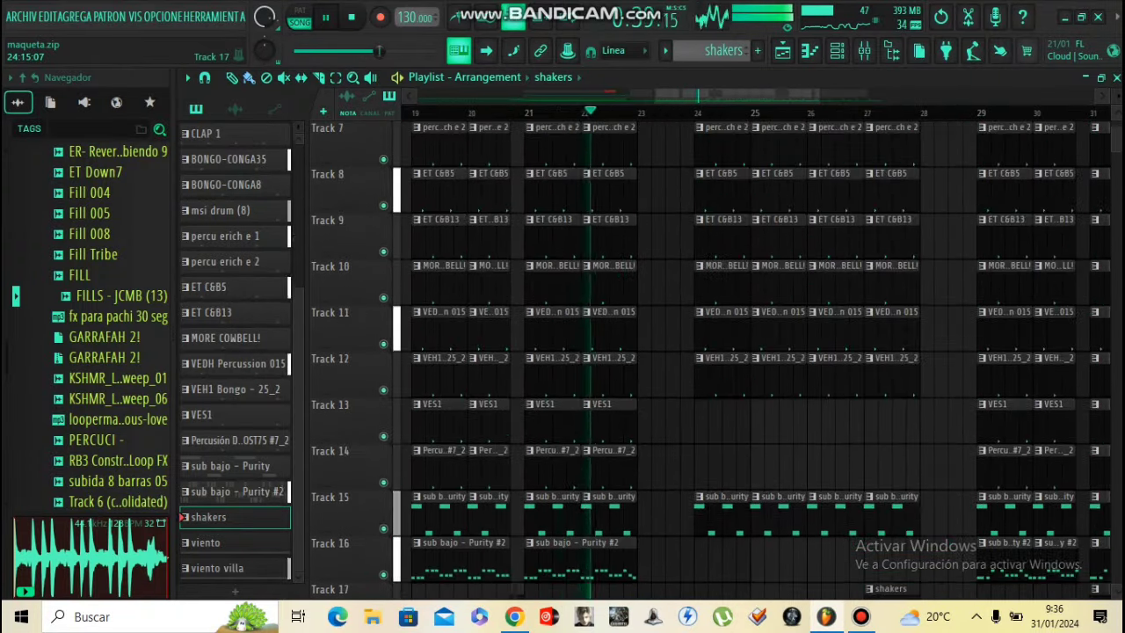
- Listen to the section from bar 23 to bar 29 while examining its percussion, sub bass, shakers and fill tracks
scroll(703, 352, "up", 6)
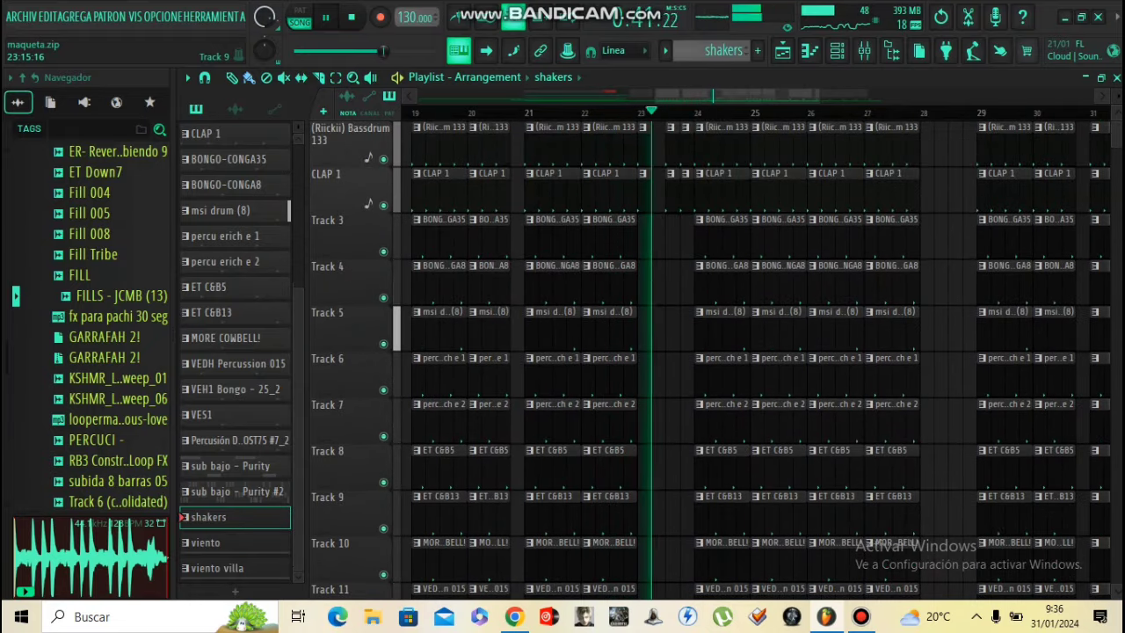
scroll(703, 352, "down", 11)
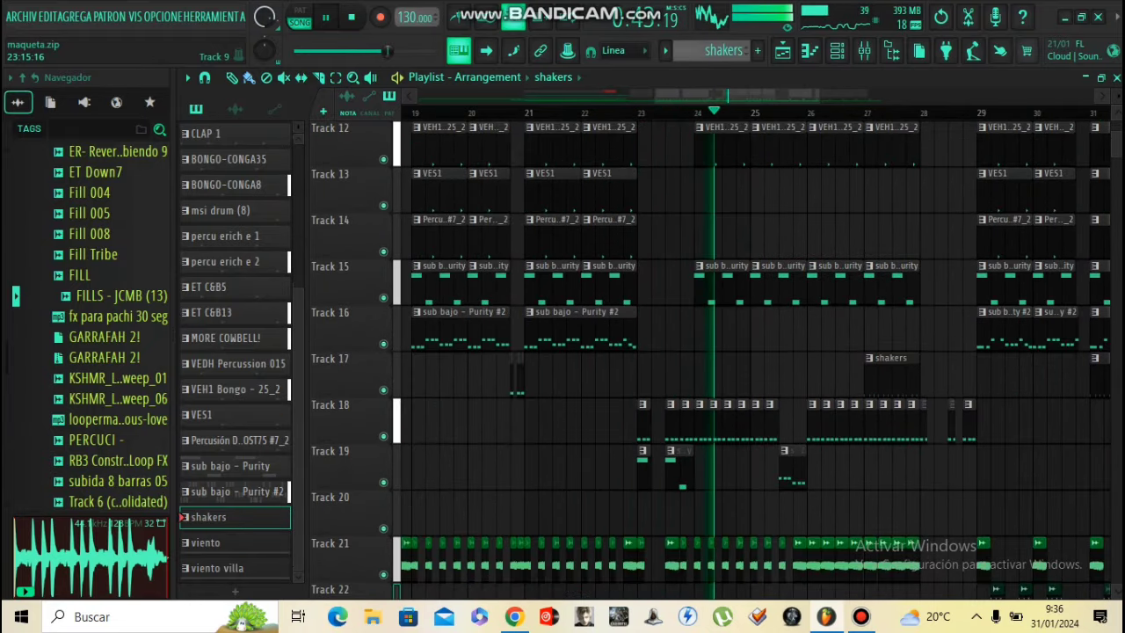
scroll(703, 351, "down", 6)
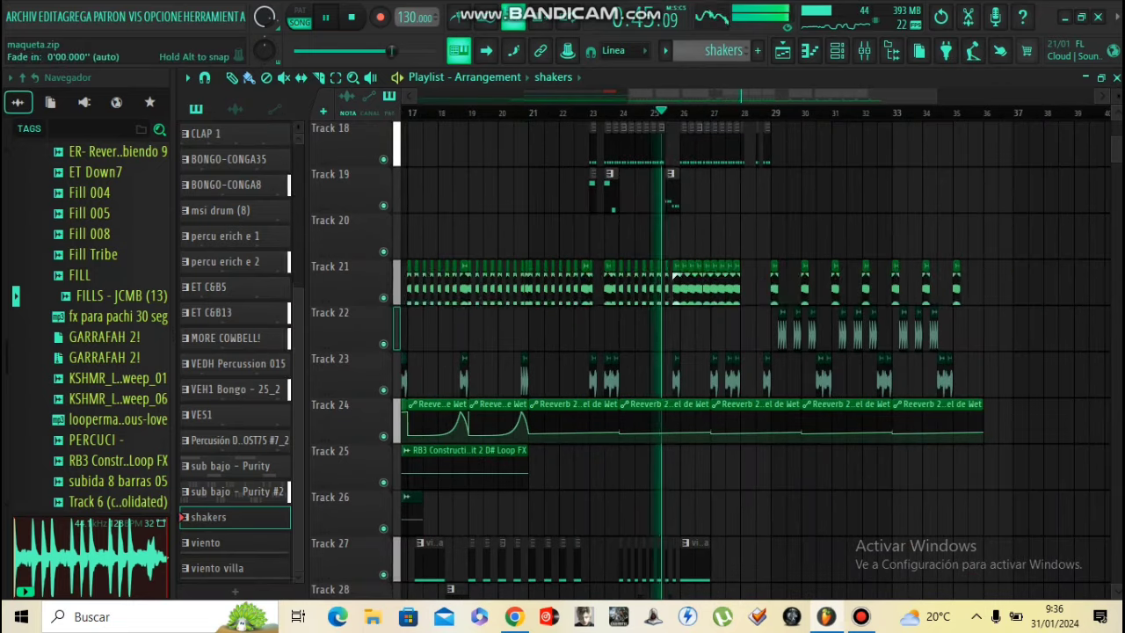
scroll(650, 308, "up", 5)
scroll(650, 308, "down", 2)
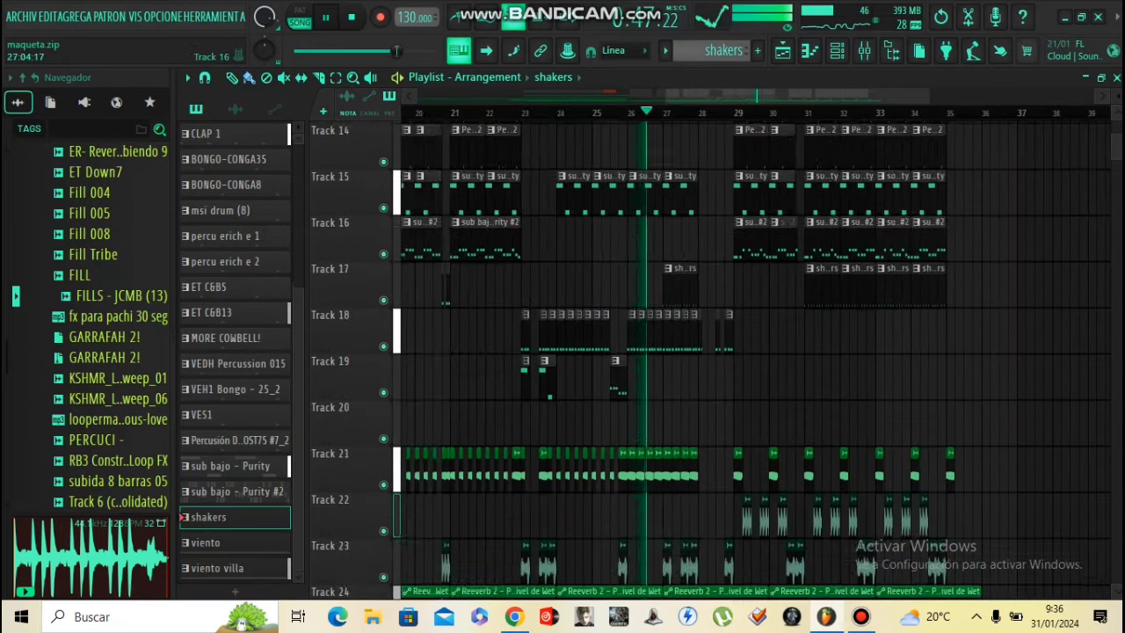
scroll(650, 307, "down", 4)
scroll(650, 308, "up", 3)
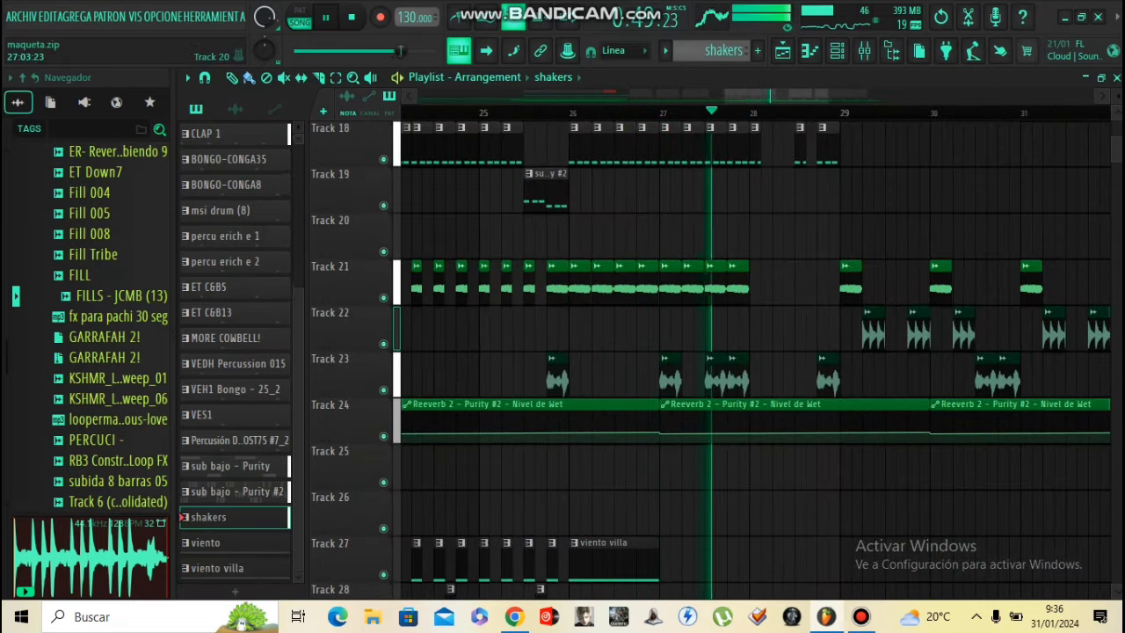
scroll(747, 361, "up", 6)
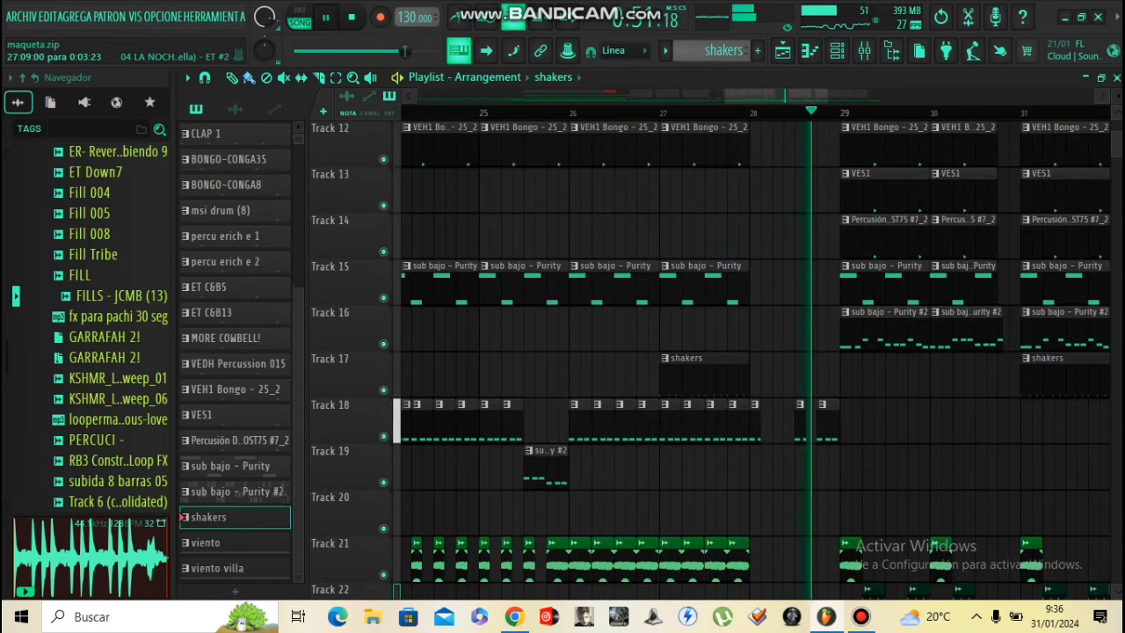
scroll(650, 295, "down", 4)
scroll(655, 351, "up", 2)
scroll(658, 374, "down", 4)
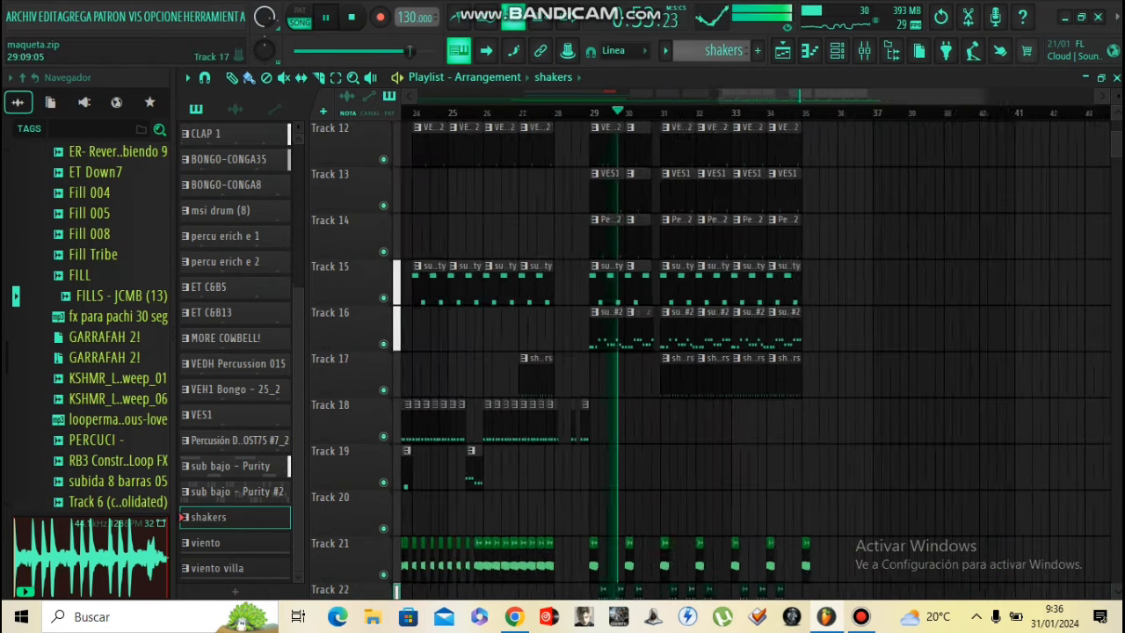
- Shorten the shakers clip at bar 31 on Track 17 to a quarter bar, and play from bar 30
scroll(662, 376, "up", 4)
scroll(662, 376, "down", 4)
scroll(661, 376, "up", 5)
left_click_drag(763, 423, 707, 423)
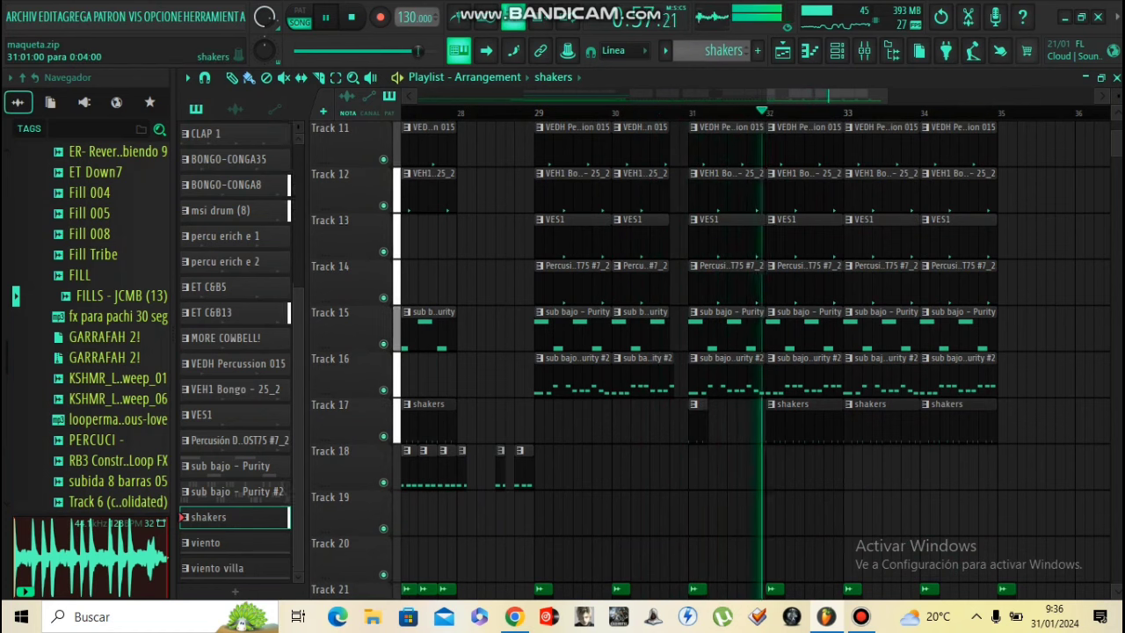
left_click(640, 113)
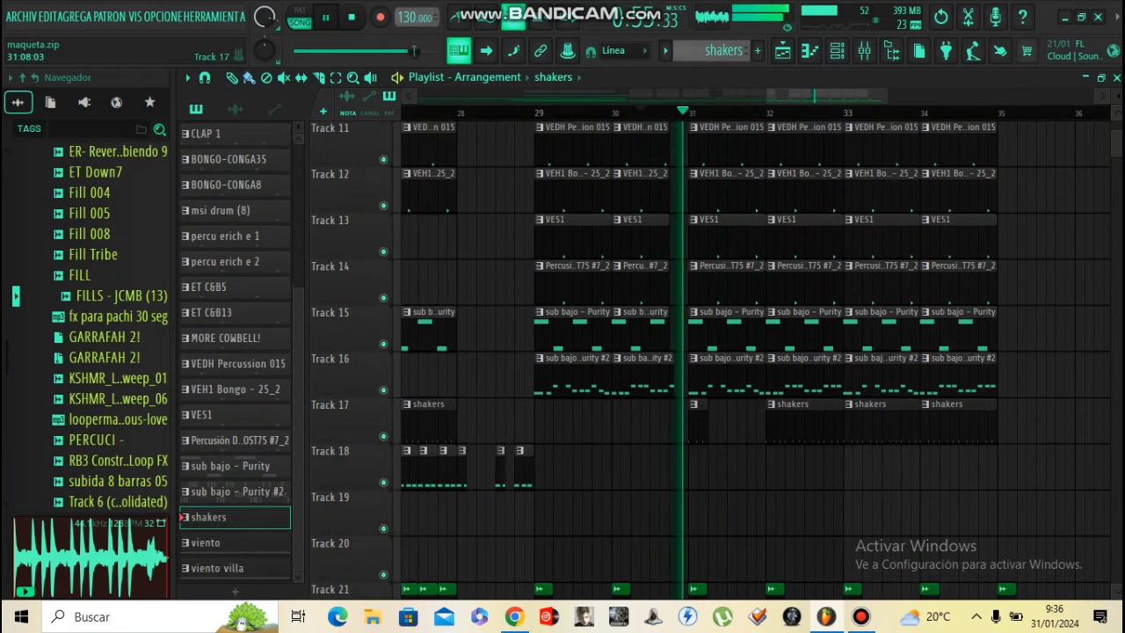
- Replace the full-bar shakers on Track 17 with quarter-bar clips every half bar through bar 33
left_click(736, 424)
right_click(784, 423)
left_click(775, 424)
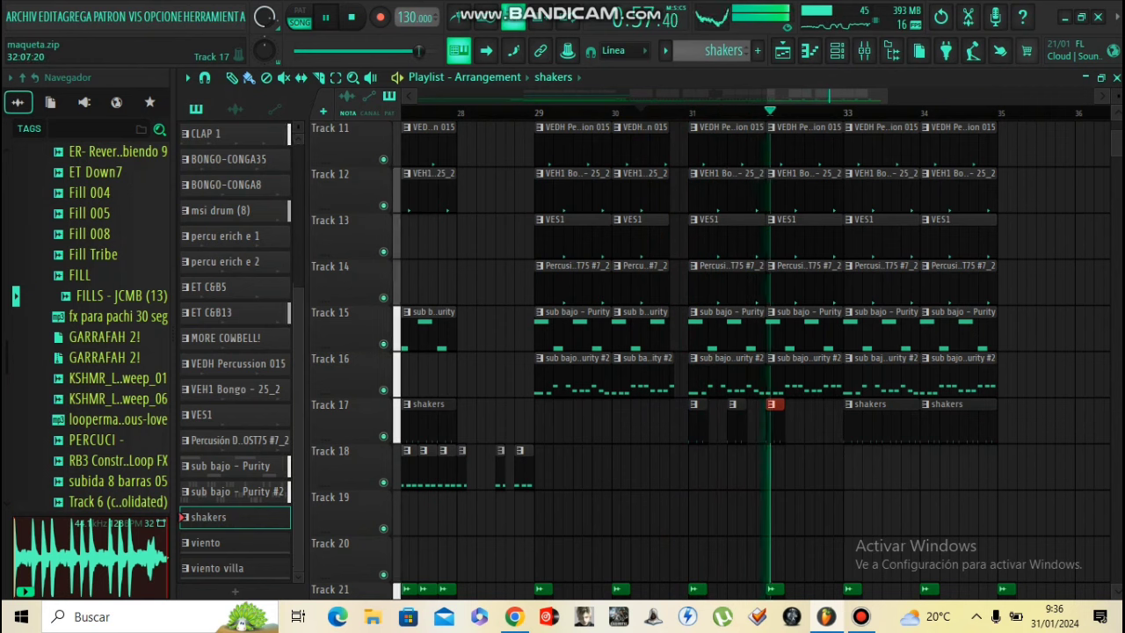
left_click(814, 423)
right_click(858, 423)
left_click(857, 424)
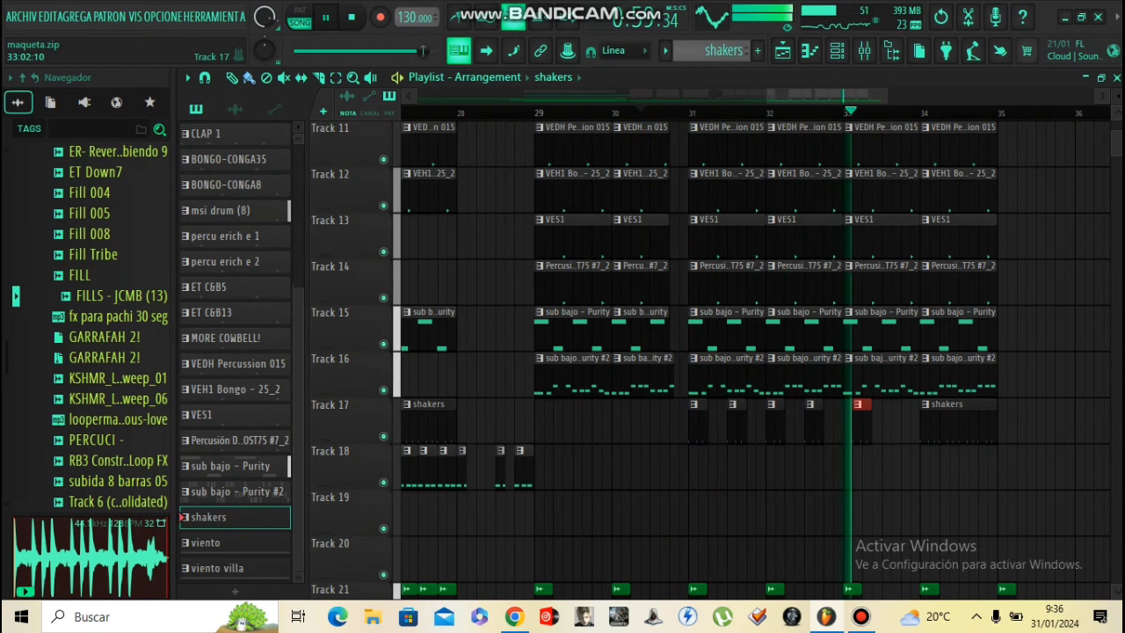
right_click(855, 424)
left_click(890, 423)
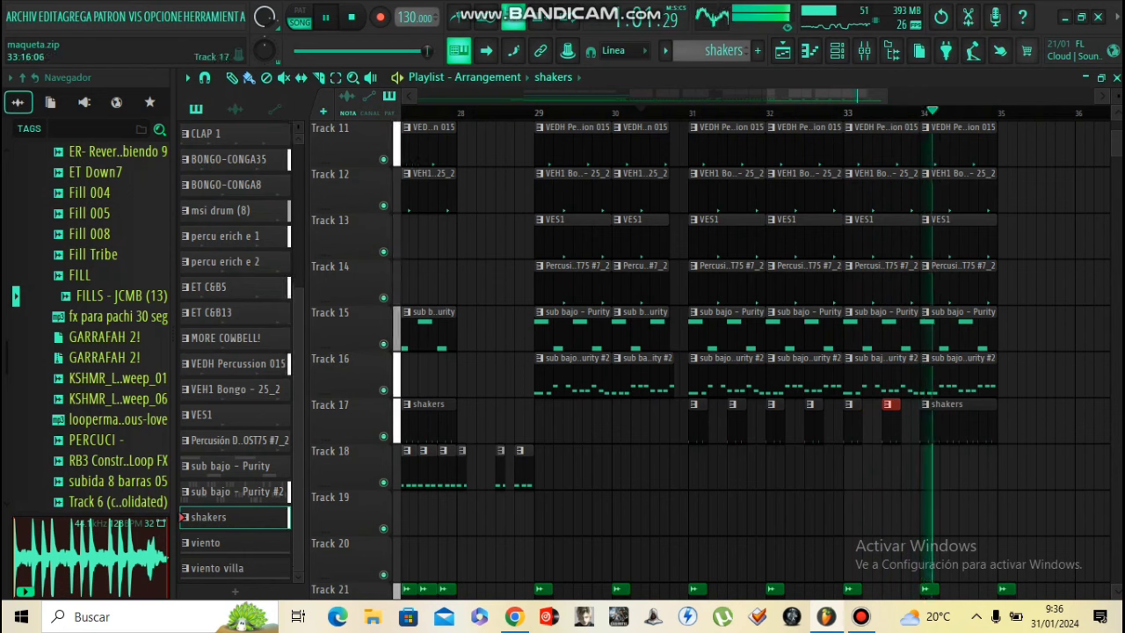
- Place short shakers clips at the start and middle of bar 34 on Track 17, extending the last one to bar 35
right_click(933, 424)
left_click(928, 424)
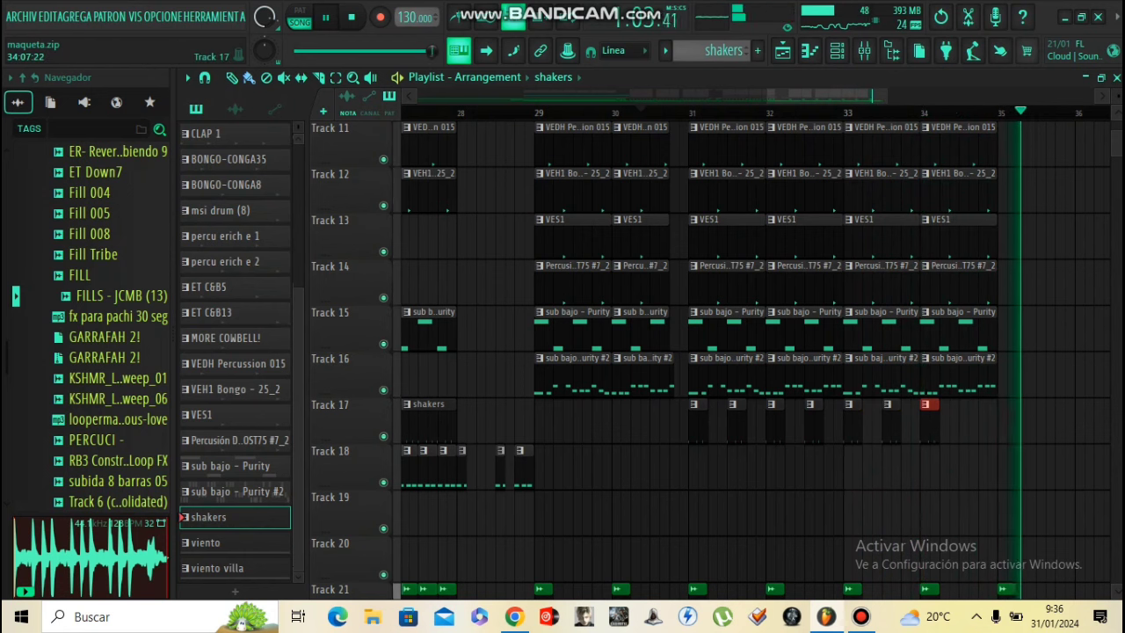
left_click(967, 424)
left_click_drag(977, 423, 995, 424)
- Repeat the drum, percussion and sub bajo - Purity patterns on Tracks 1 to 15 from bar 36 to bar 40
scroll(584, 237, "down", 3)
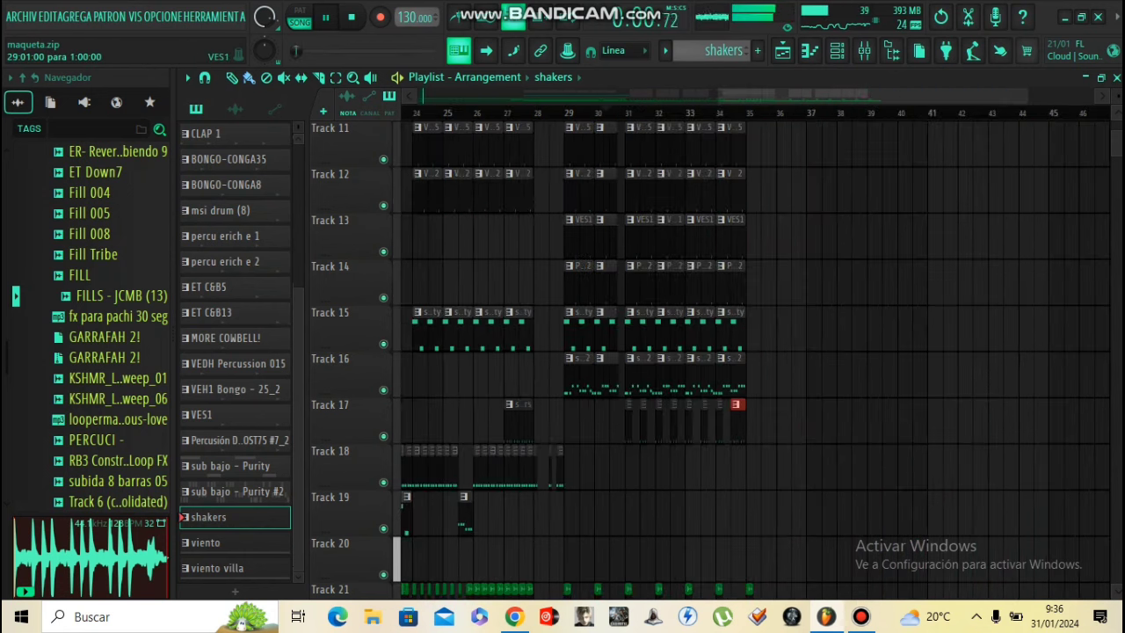
scroll(747, 352, "up", 4)
left_click_drag(778, 535, 791, 467)
left_click_drag(780, 562, 787, 134)
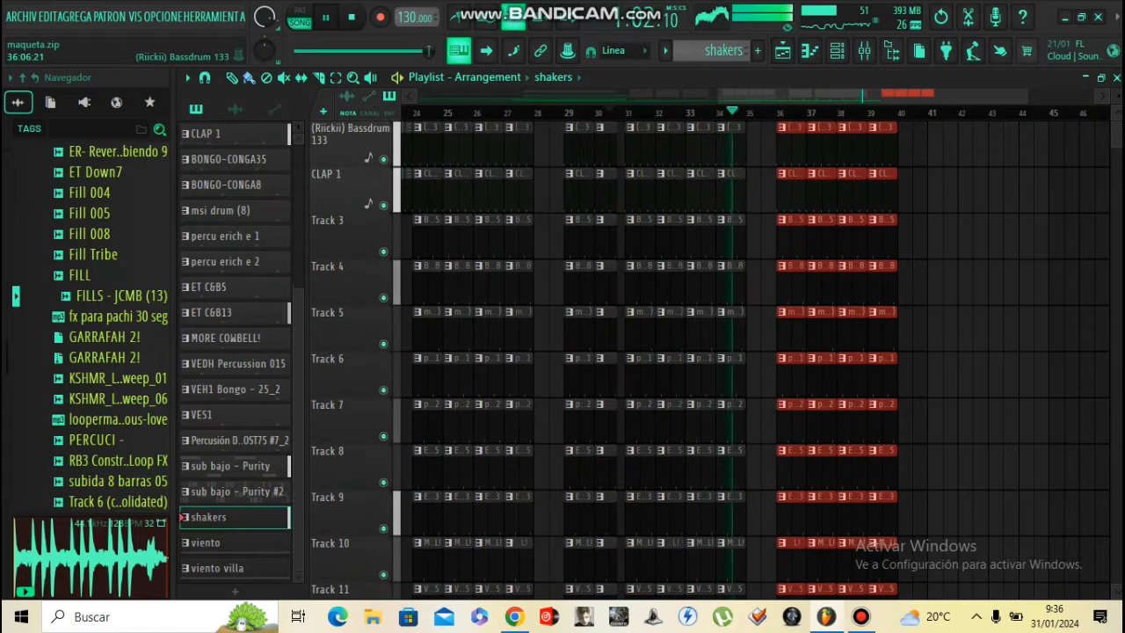
- Duplicate the four-bar block of patterns on Tracks 1 to 15 from bar 36 to bar 41
scroll(763, 189, "up", 4)
scroll(761, 189, "down", 3)
scroll(761, 189, "down", 5)
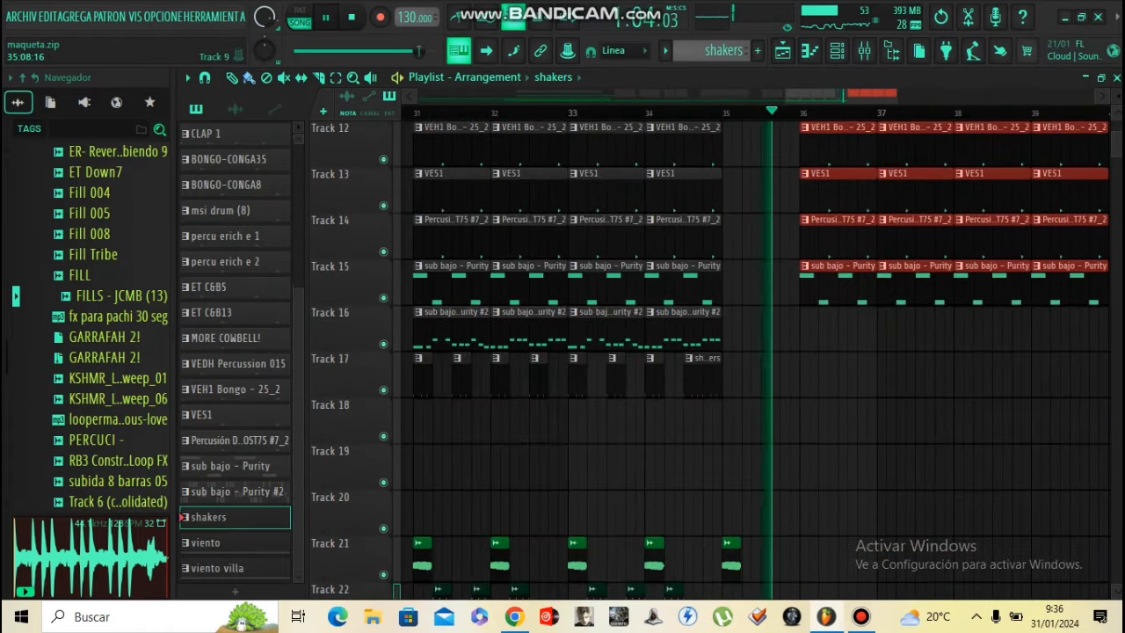
scroll(685, 234, "down", 3)
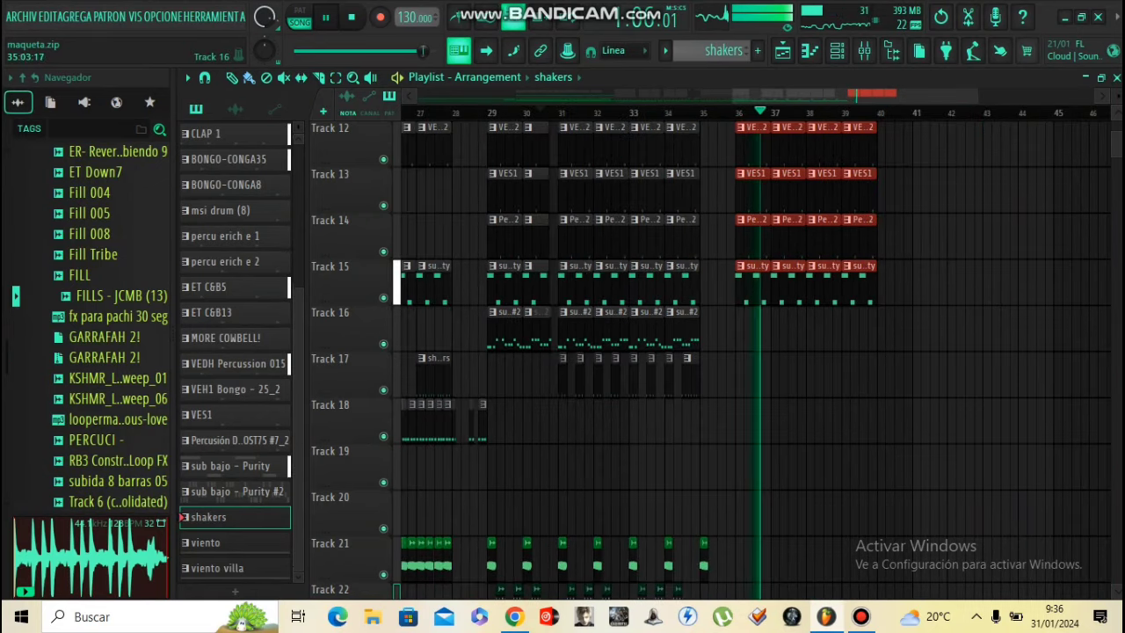
left_click_drag(932, 334, 727, 118)
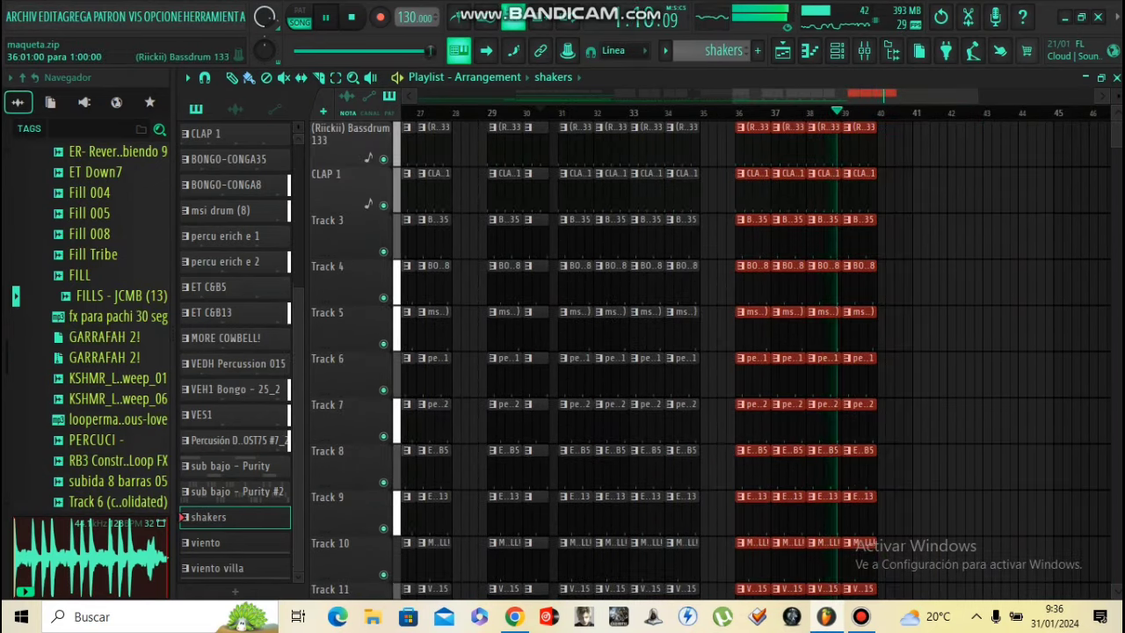
key("ctrl+b")
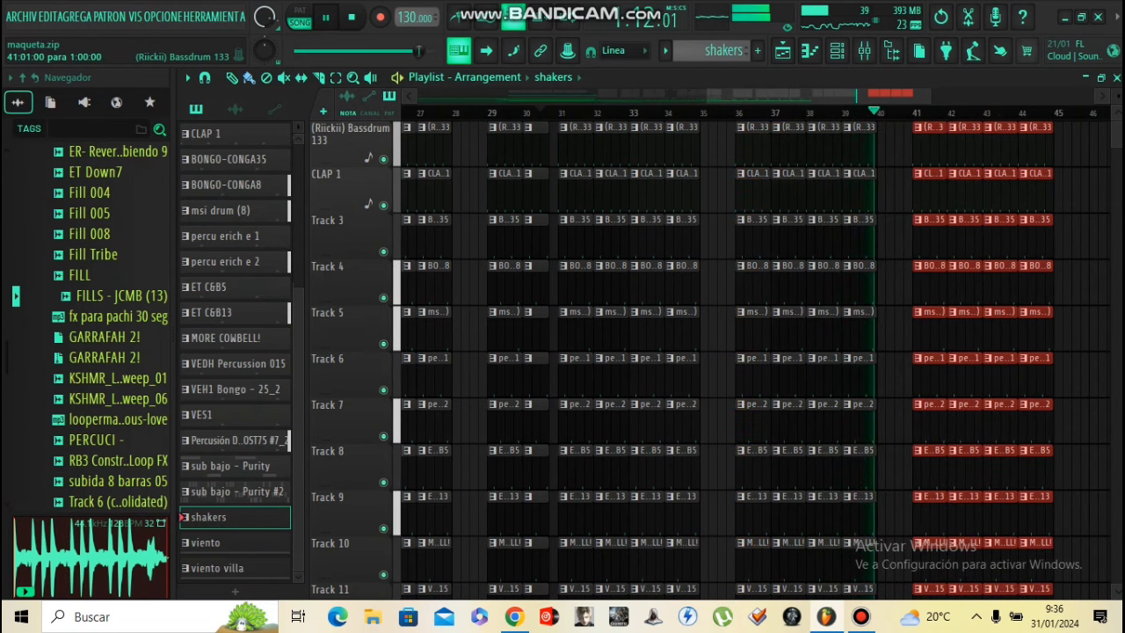
- Remove the sub bajo - Purity clips on Track 15 from bar 41 to bar 45, and play from bar 36
scroll(703, 351, "down", 10)
right_click(1035, 189)
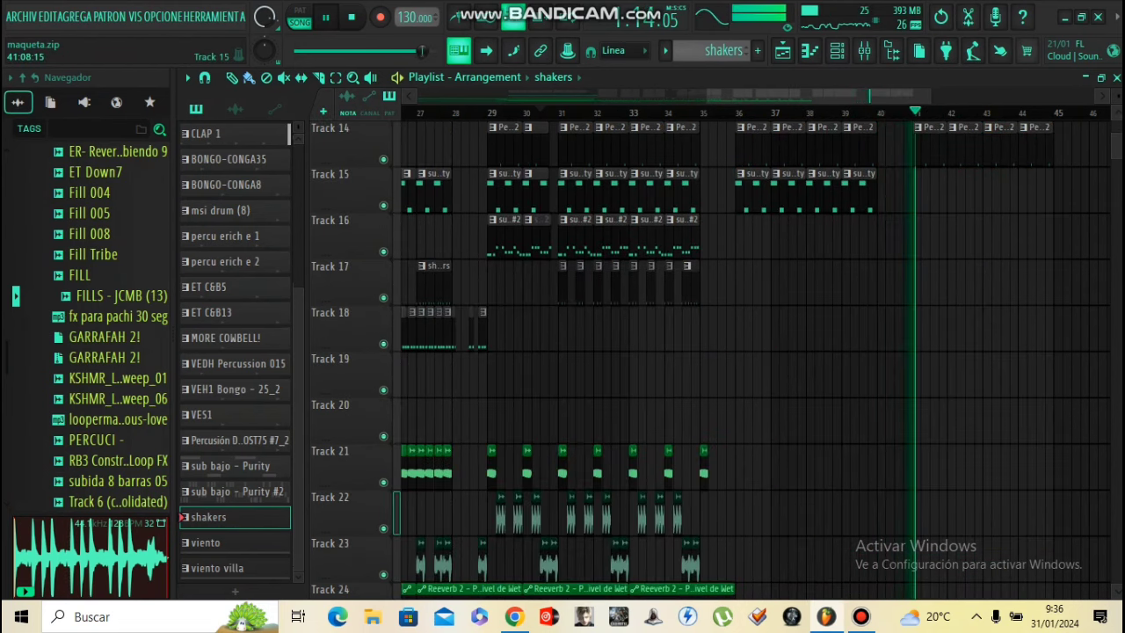
left_click(734, 112)
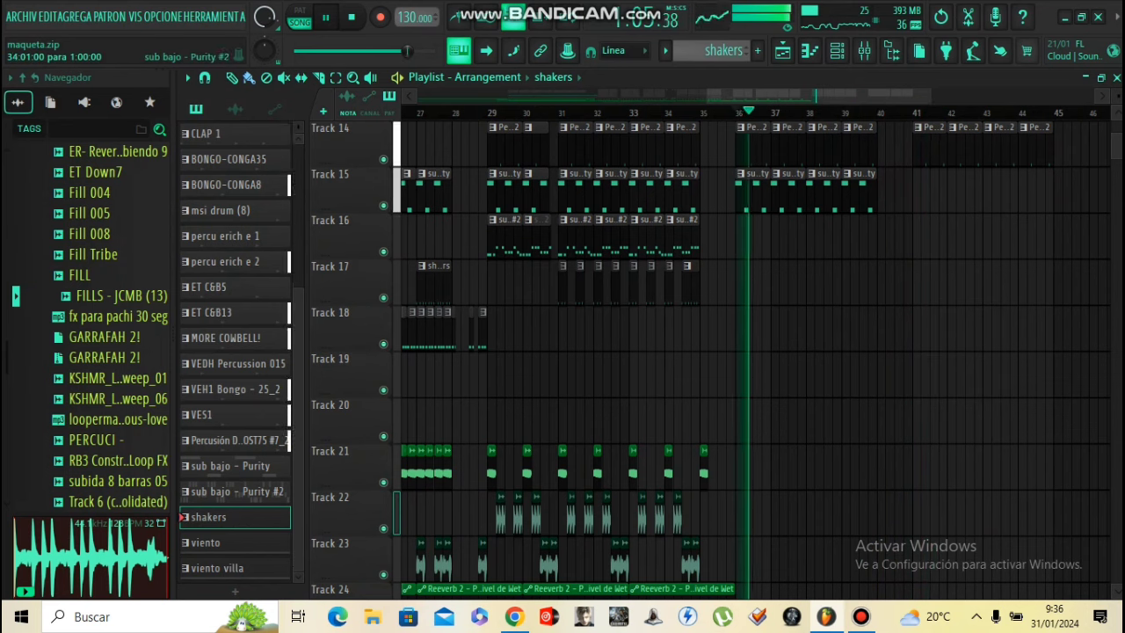
- Place a full-bar copy of the PERCUCI - clip at bar 40 on Track 22
scroll(562, 510, "down", 1)
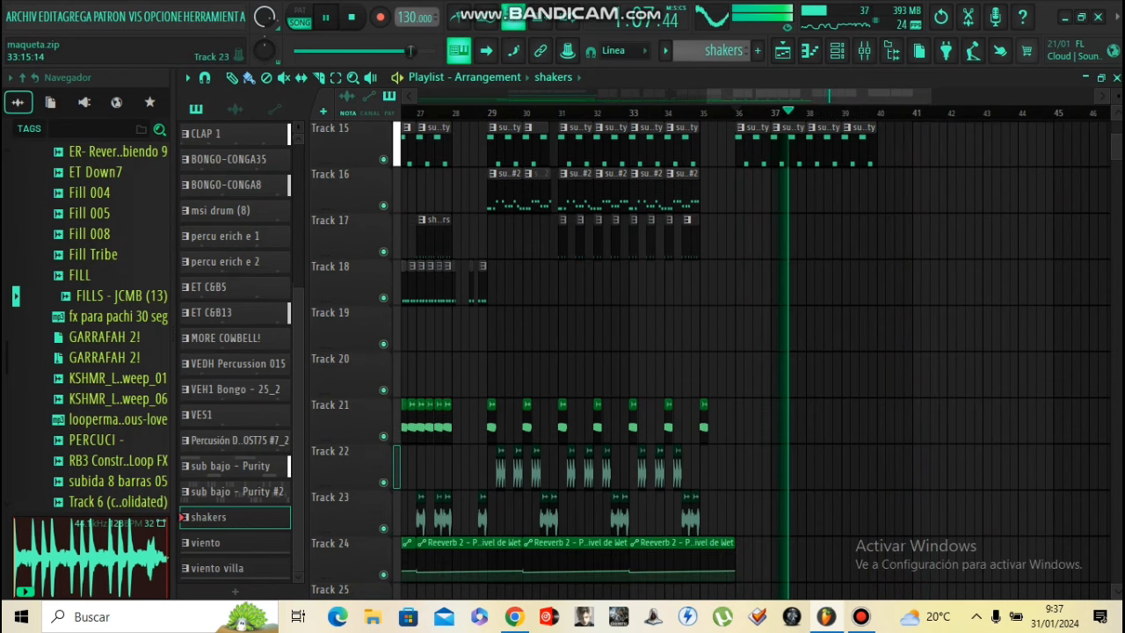
left_click(678, 473)
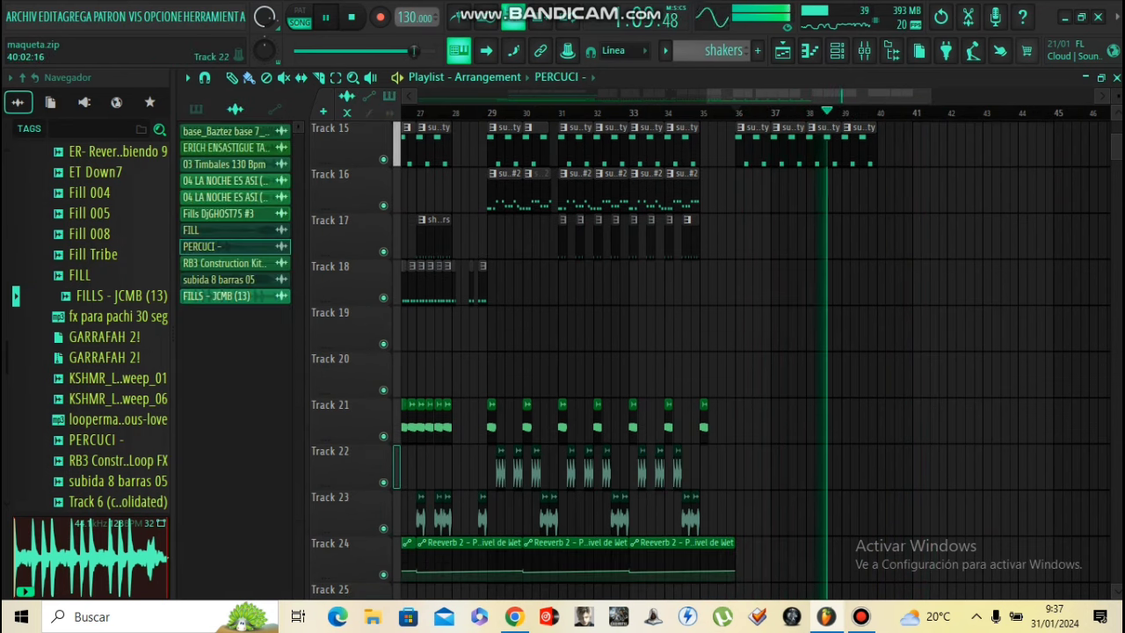
left_click(881, 473)
left_click_drag(884, 473, 913, 473)
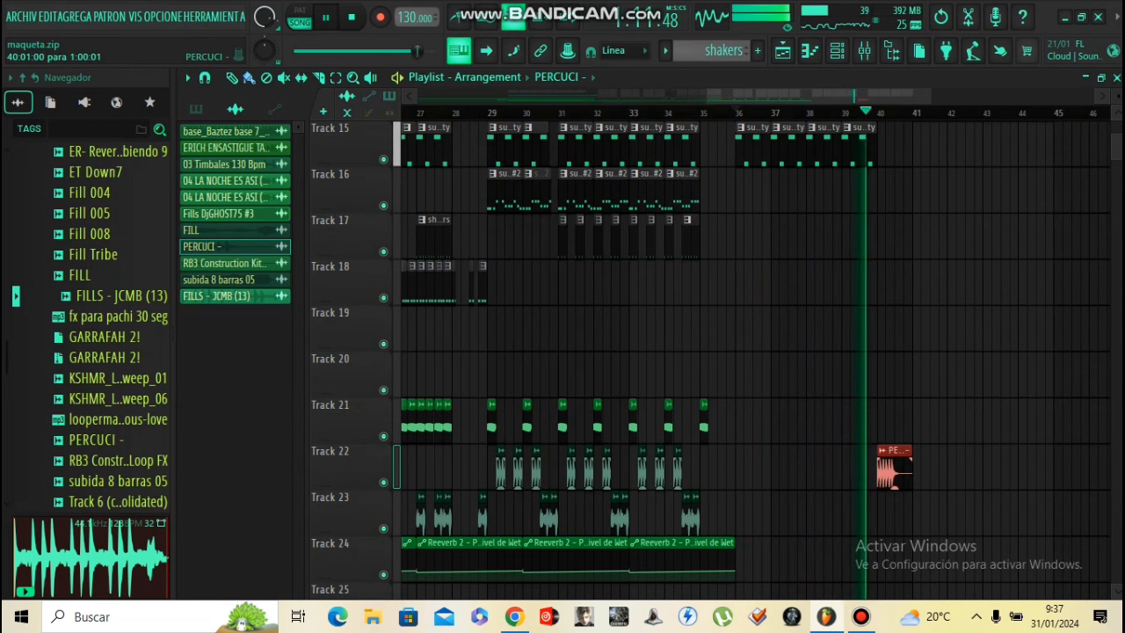
scroll(903, 473, "up", 6)
scroll(904, 473, "up", 4)
scroll(904, 473, "down", 6)
scroll(905, 472, "down", 5)
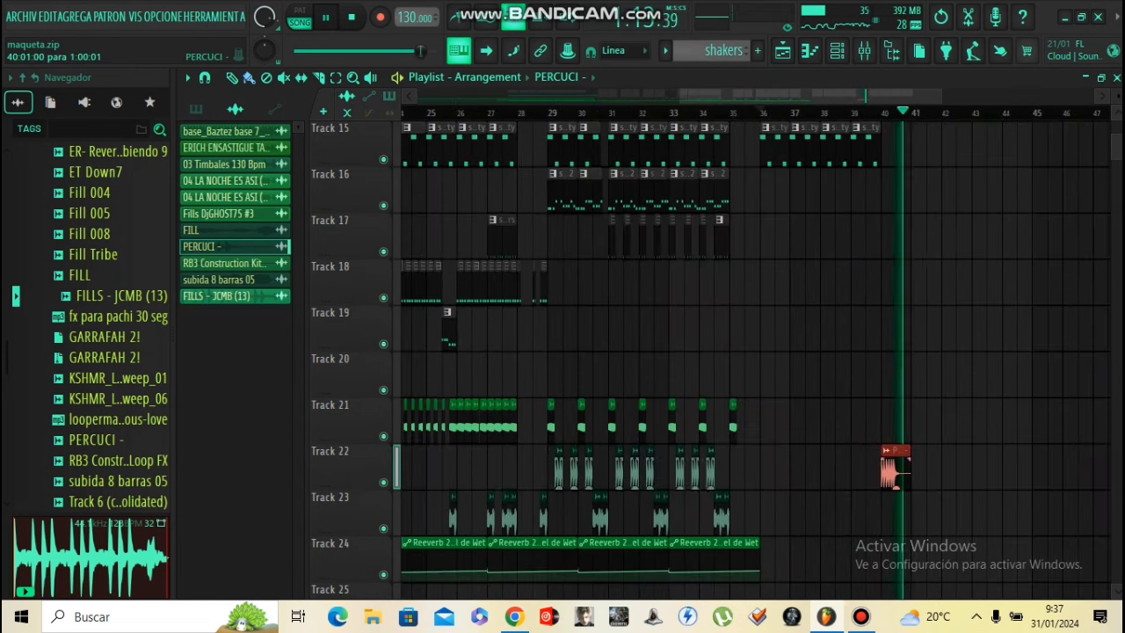
- Fill the second half of bar 40 on Track 23 with two quarter-bar FILL clips
left_click(900, 514)
scroll(914, 517, "up", 5)
key("ctrl+b")
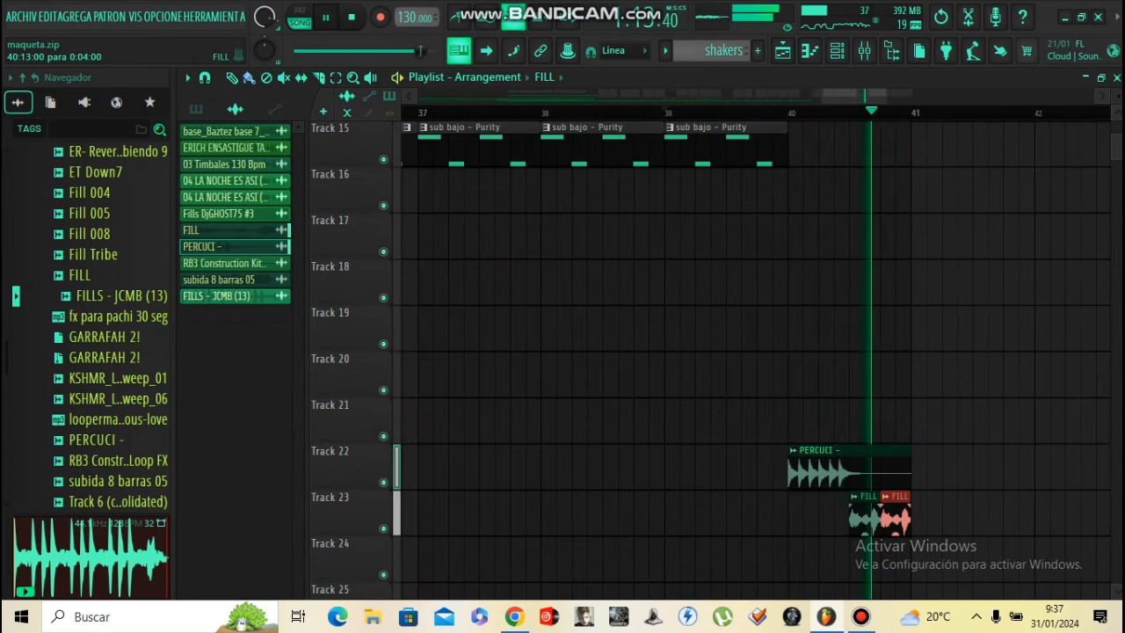
- Play the song from the beginning and look over the whole arrangement on all tracks
scroll(751, 351, "down", 4)
scroll(866, 422, "down", 4)
scroll(865, 422, "up", 7)
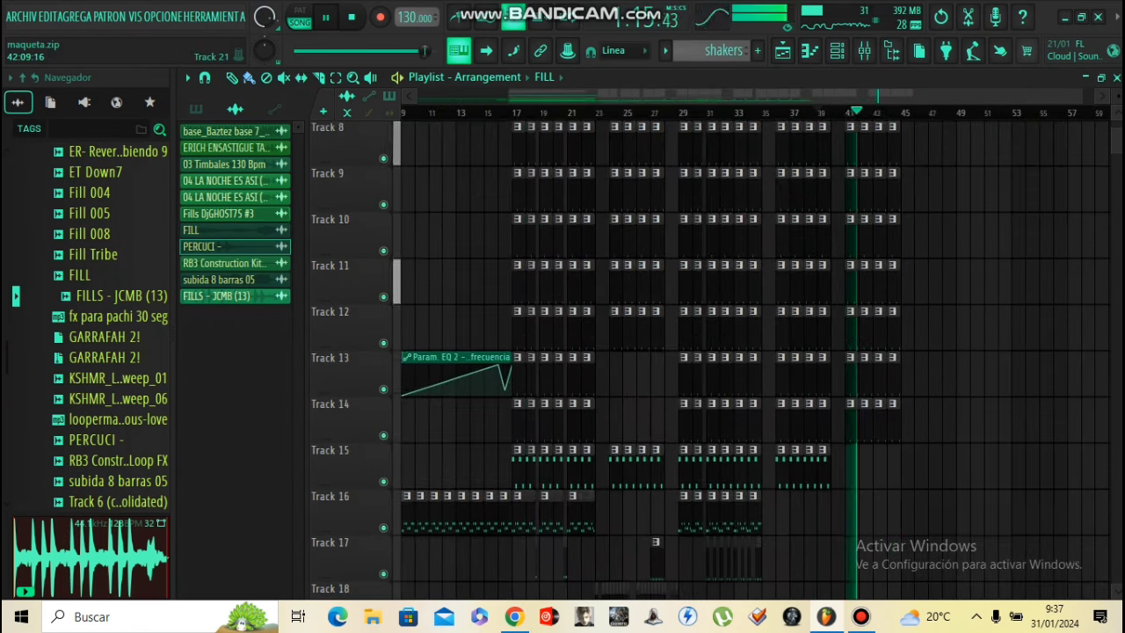
scroll(865, 422, "down", 4)
scroll(743, 360, "down", 5)
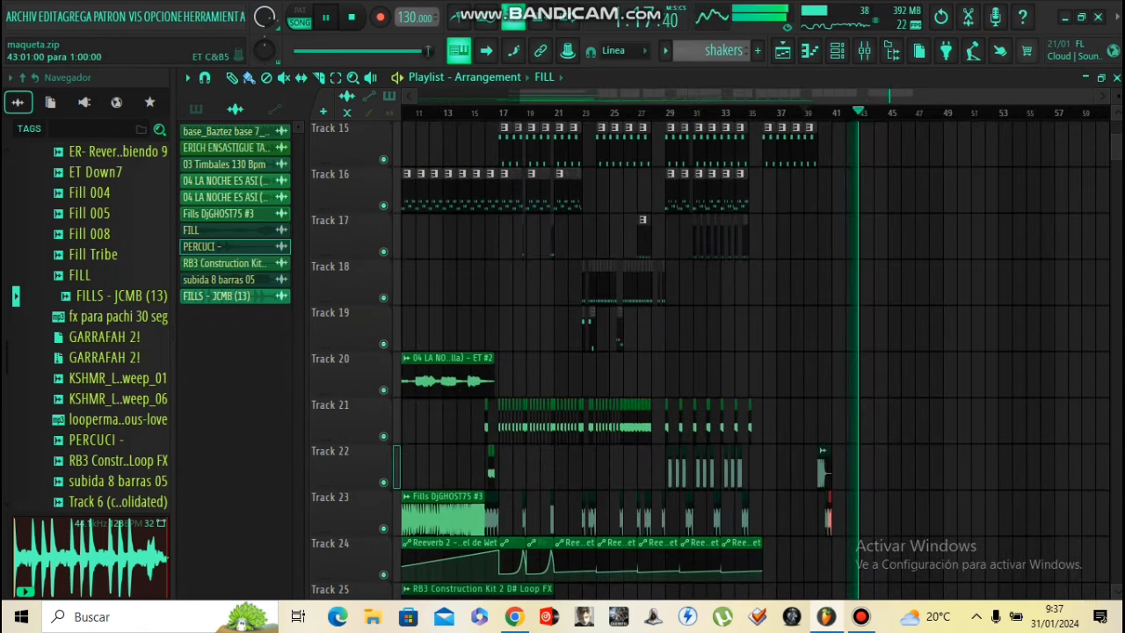
scroll(744, 361, "down", 2)
left_click(437, 113)
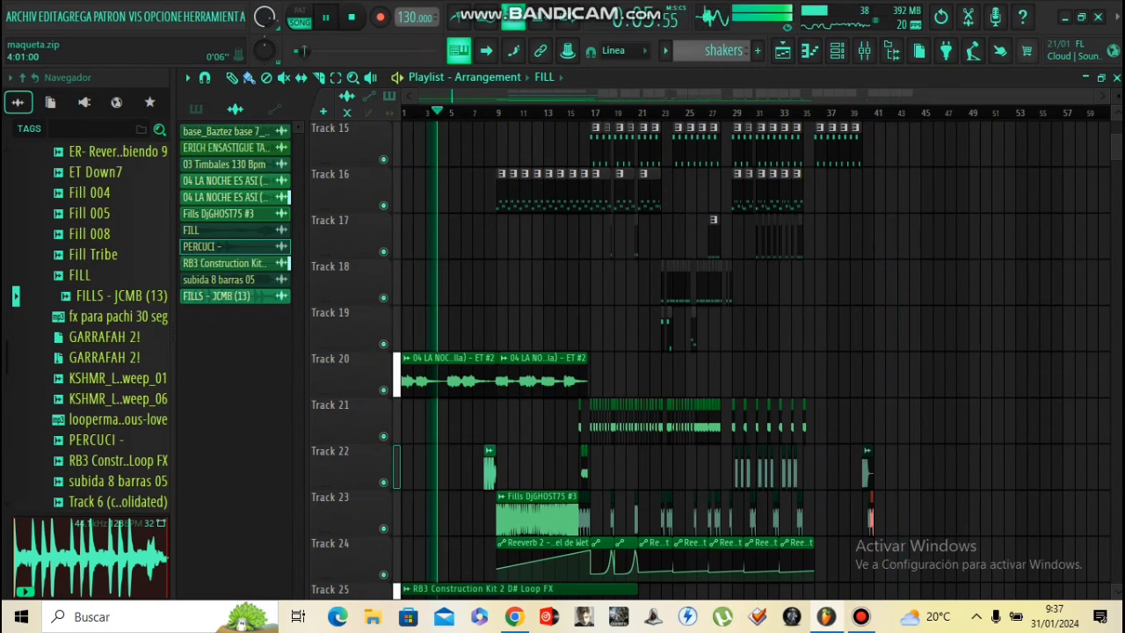
scroll(744, 361, "down", 5)
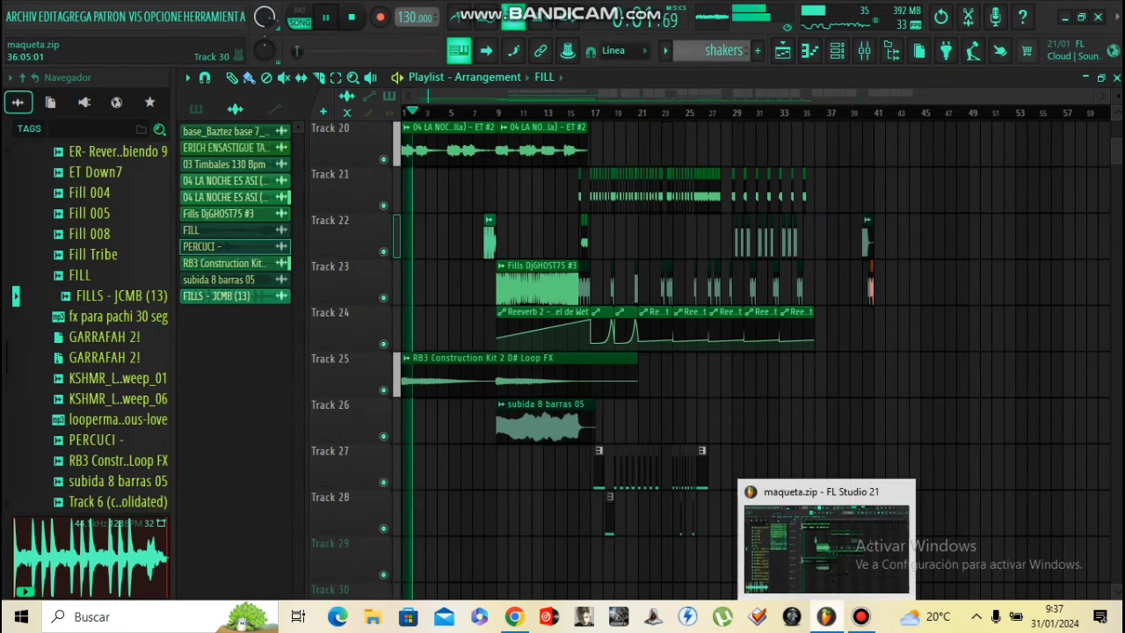
left_click(861, 617)
left_click(861, 617)
scroll(590, 330, "up", 4)
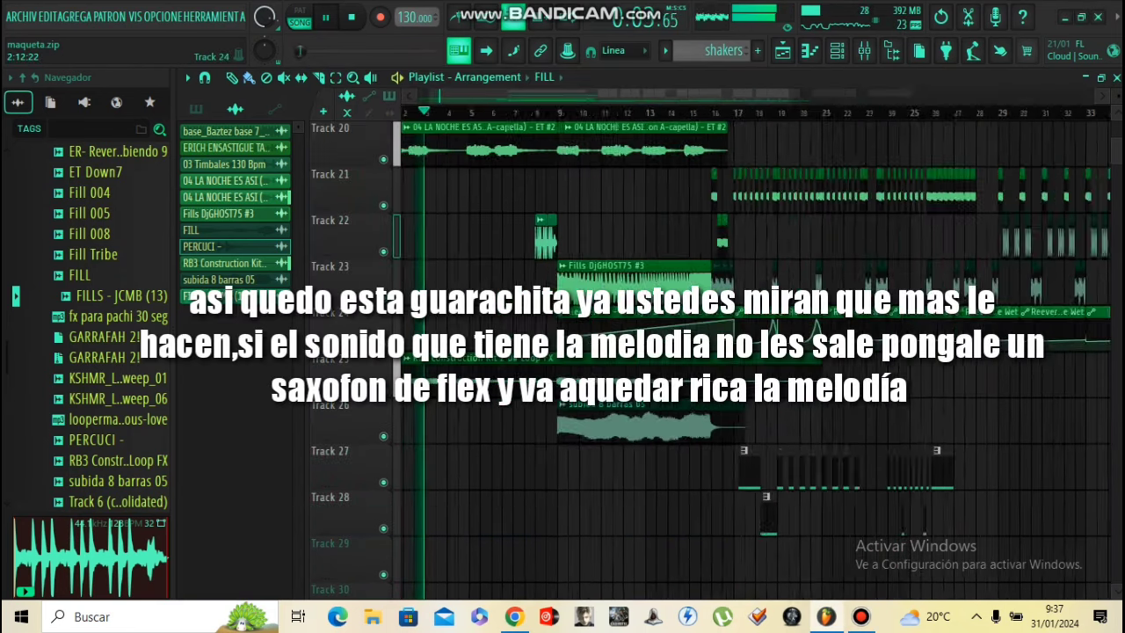
scroll(590, 329, "up", 5)
scroll(567, 286, "down", 3)
scroll(567, 285, "up", 10)
scroll(580, 325, "up", 4)
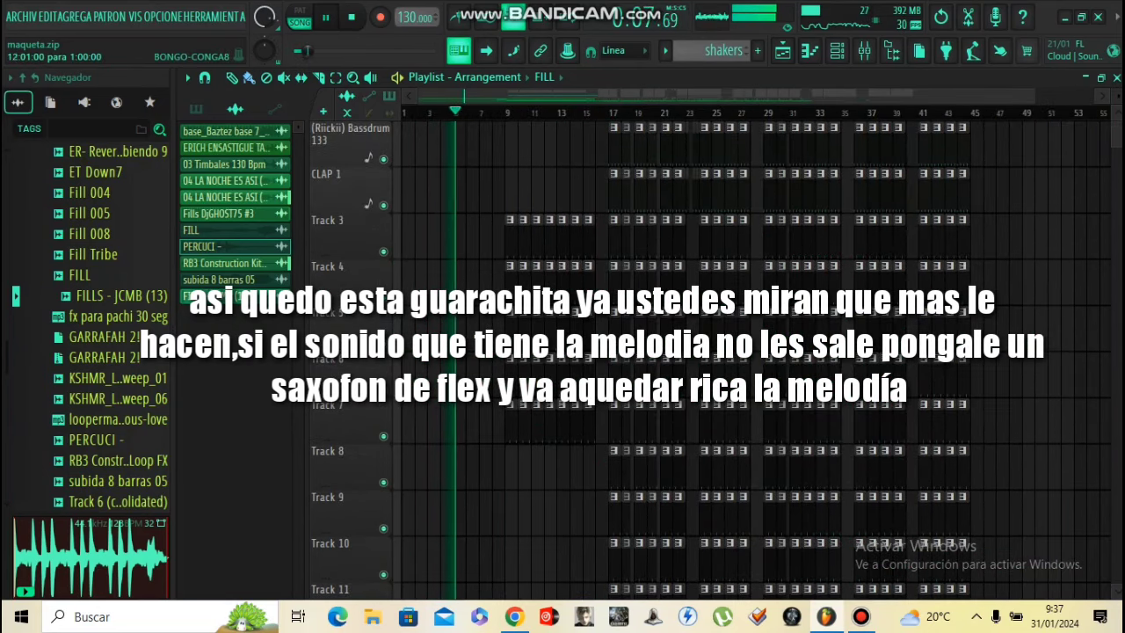
scroll(584, 325, "up", 3)
scroll(591, 327, "down", 8)
scroll(590, 327, "up", 2)
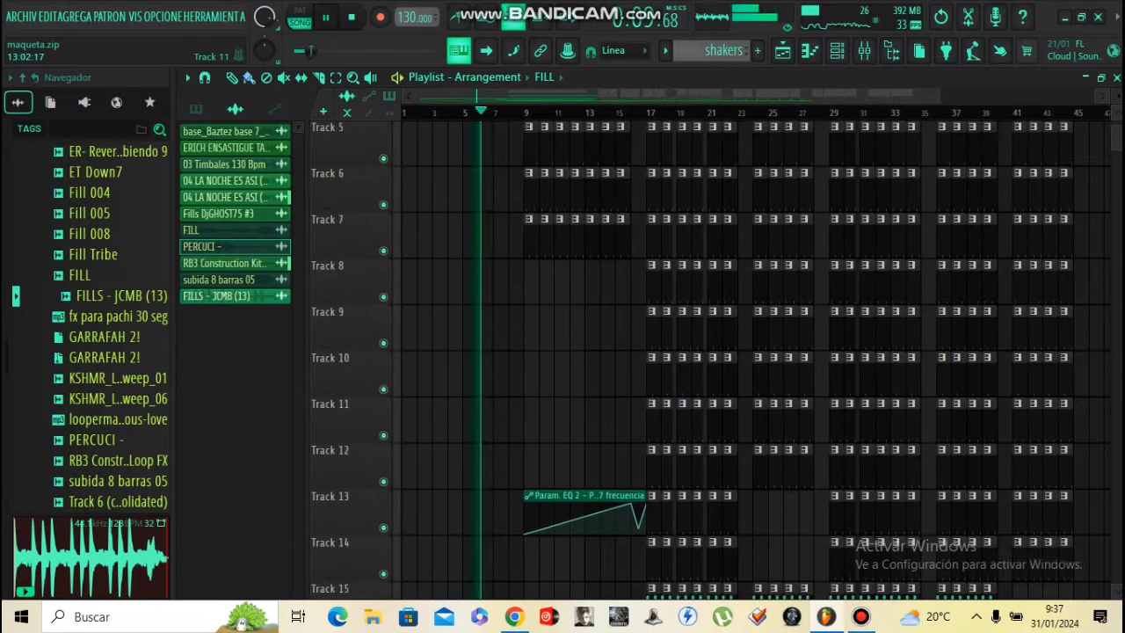
scroll(590, 327, "down", 2)
scroll(591, 327, "down", 3)
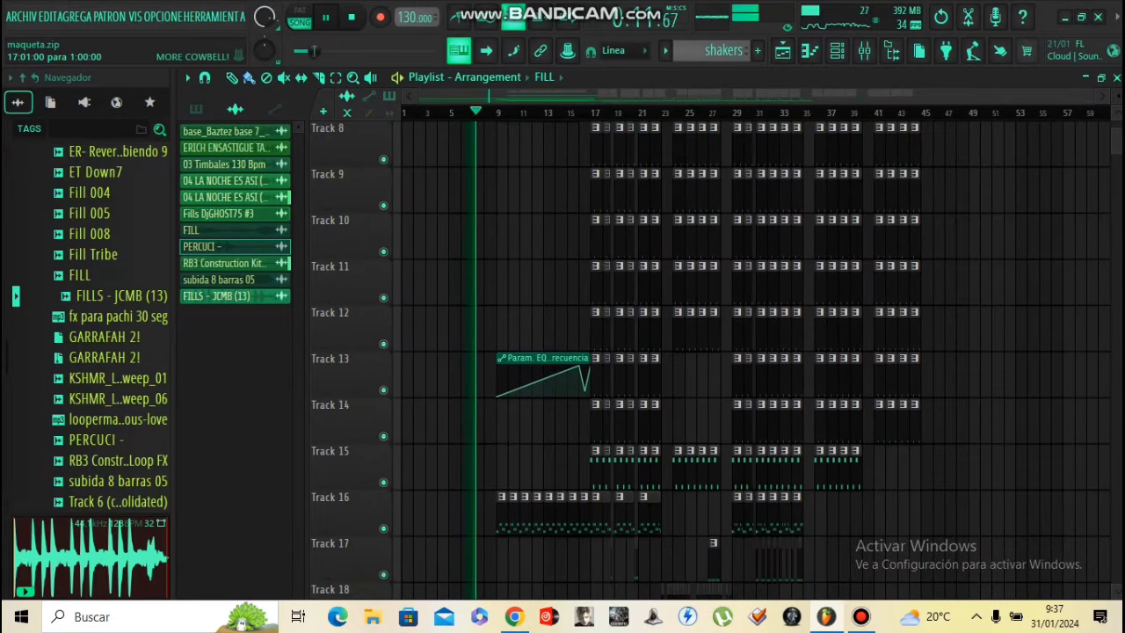
- Auto-name Track 15 after its content
scroll(356, 360, "down", 2)
right_click(355, 360)
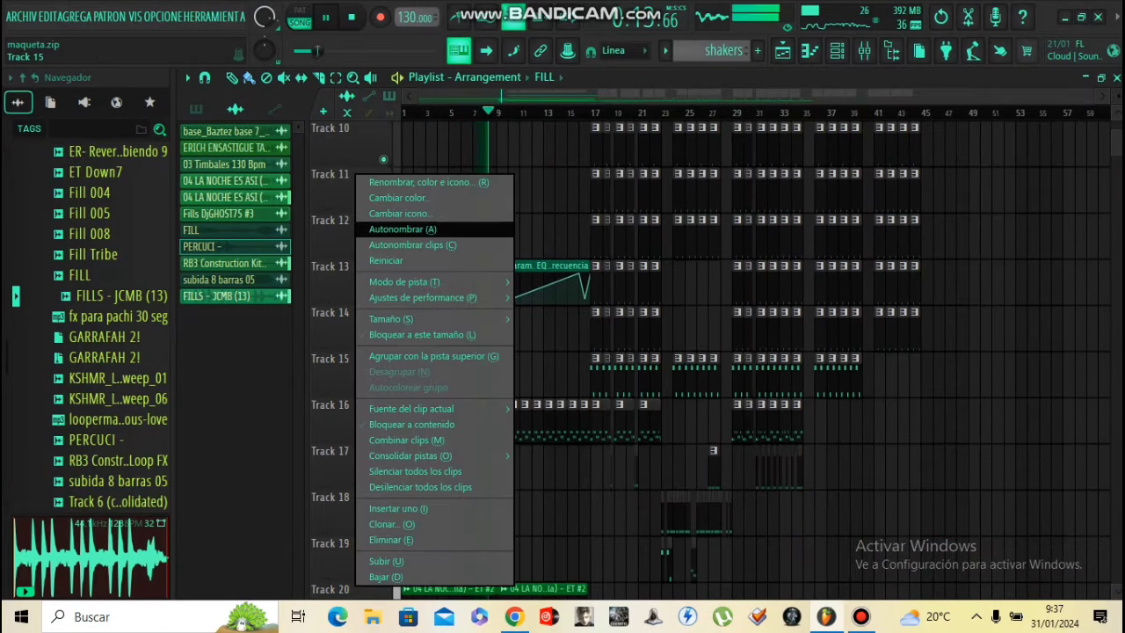
left_click(402, 229)
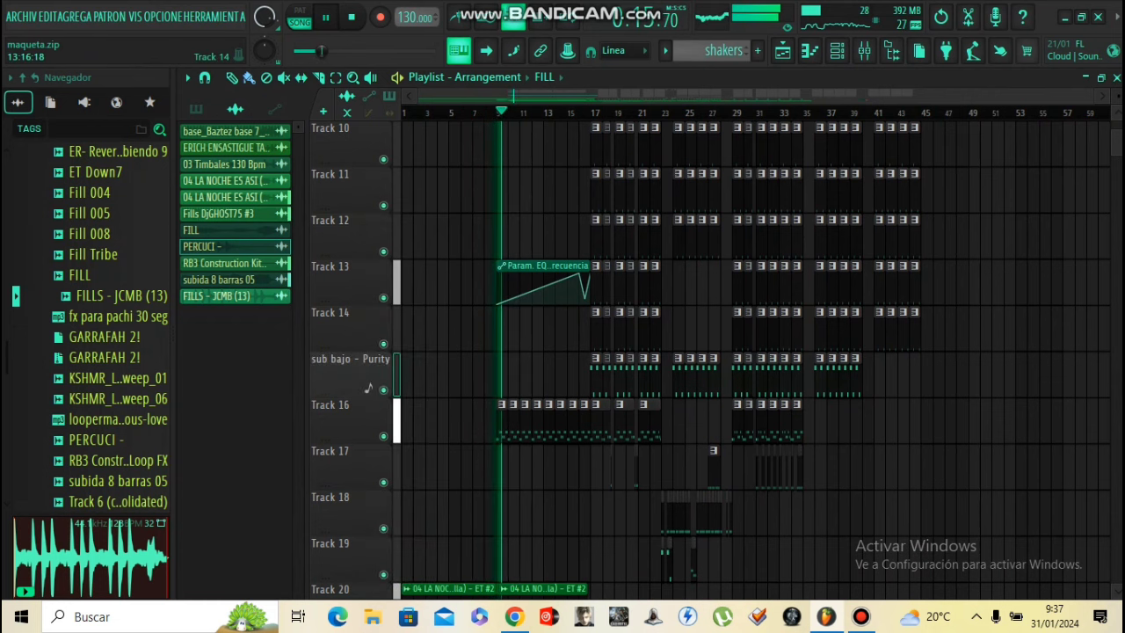
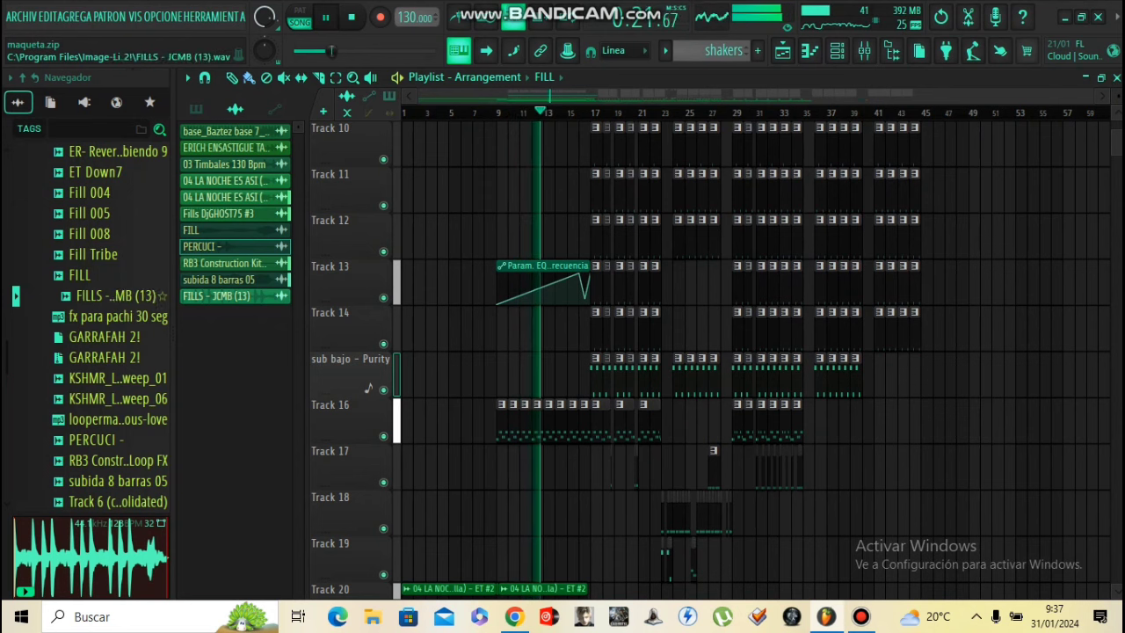
- Add the Downlifter sample from the browser to Track 17 at bar 13
scroll(105, 264, "up", 2)
left_click(105, 255)
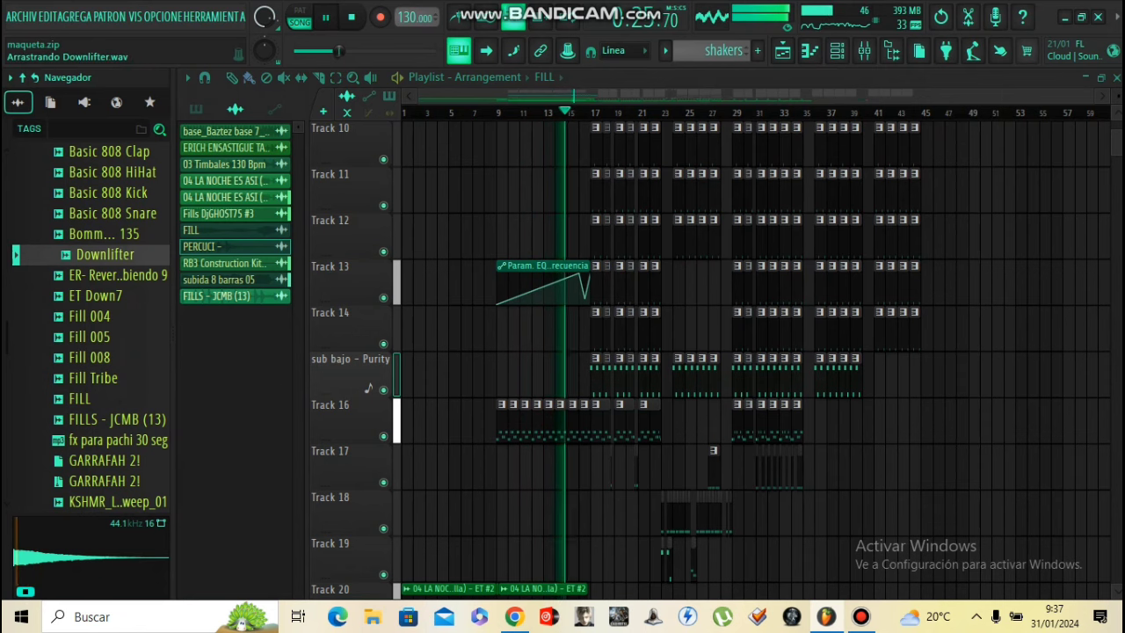
left_click_drag(106, 254, 545, 471)
scroll(543, 475, "down", 1)
scroll(580, 377, "up", 3)
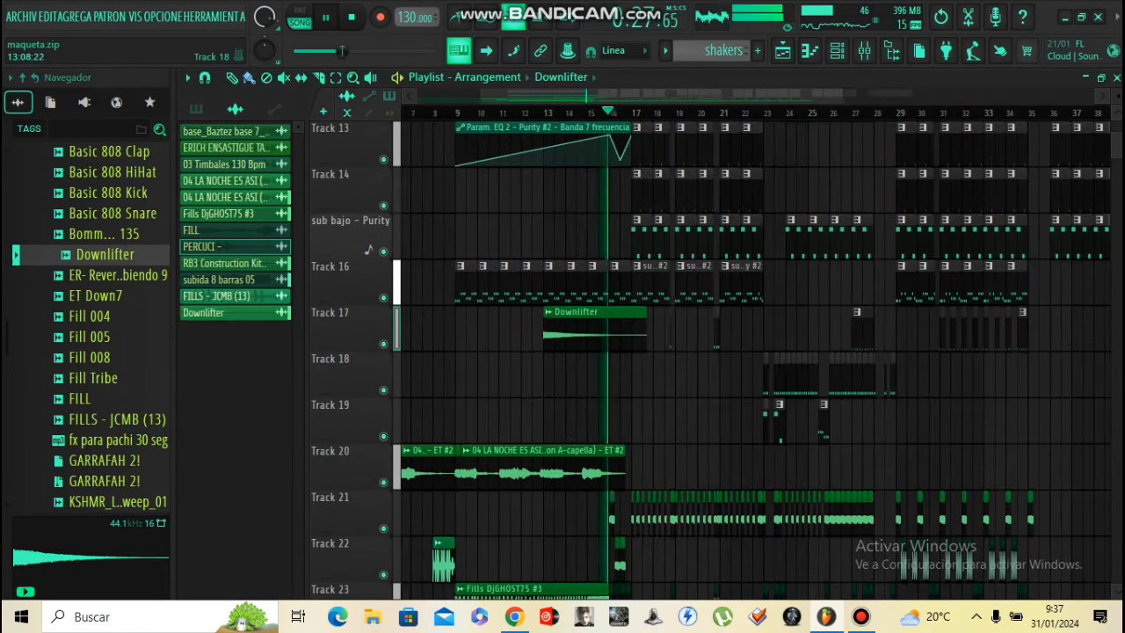
scroll(605, 346, "down", 2)
scroll(603, 306, "up", 2)
scroll(604, 304, "up", 2)
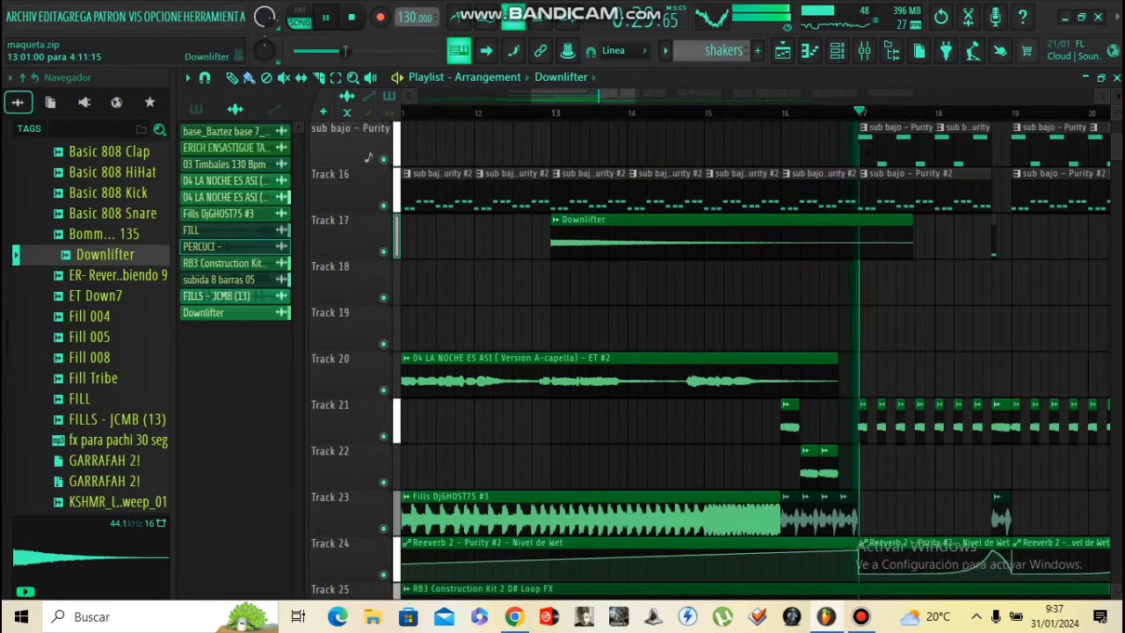
scroll(519, 283, "up", 2)
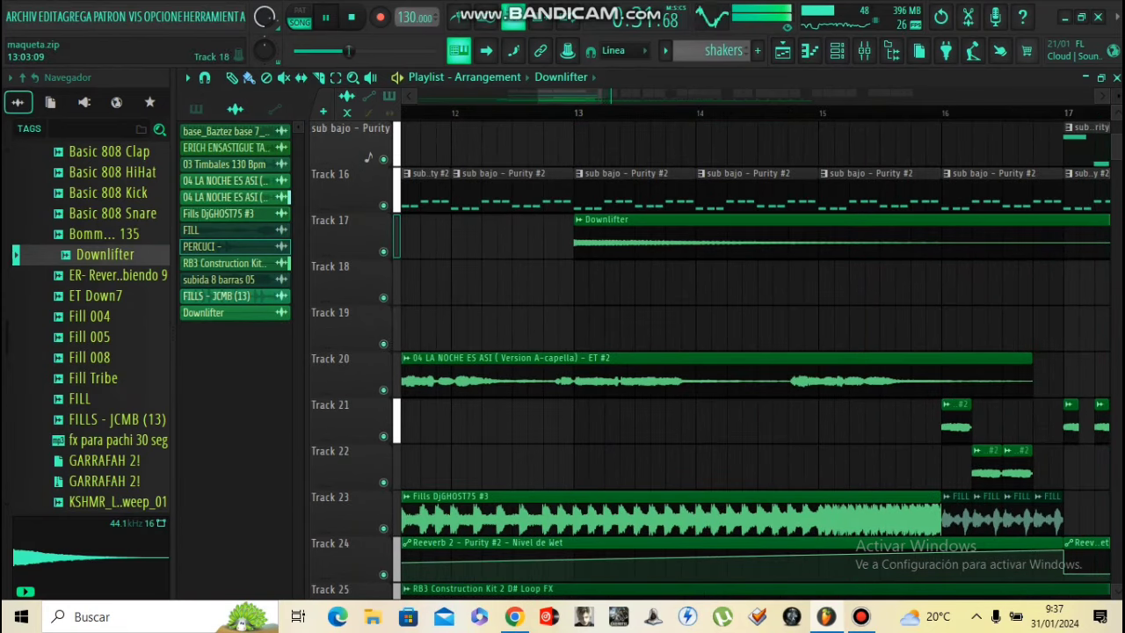
- Move the Downlifter clip on Track 17 to bar 36
scroll(510, 283, "down", 5)
left_click_drag(569, 239, 829, 239)
scroll(831, 281, "up", 3)
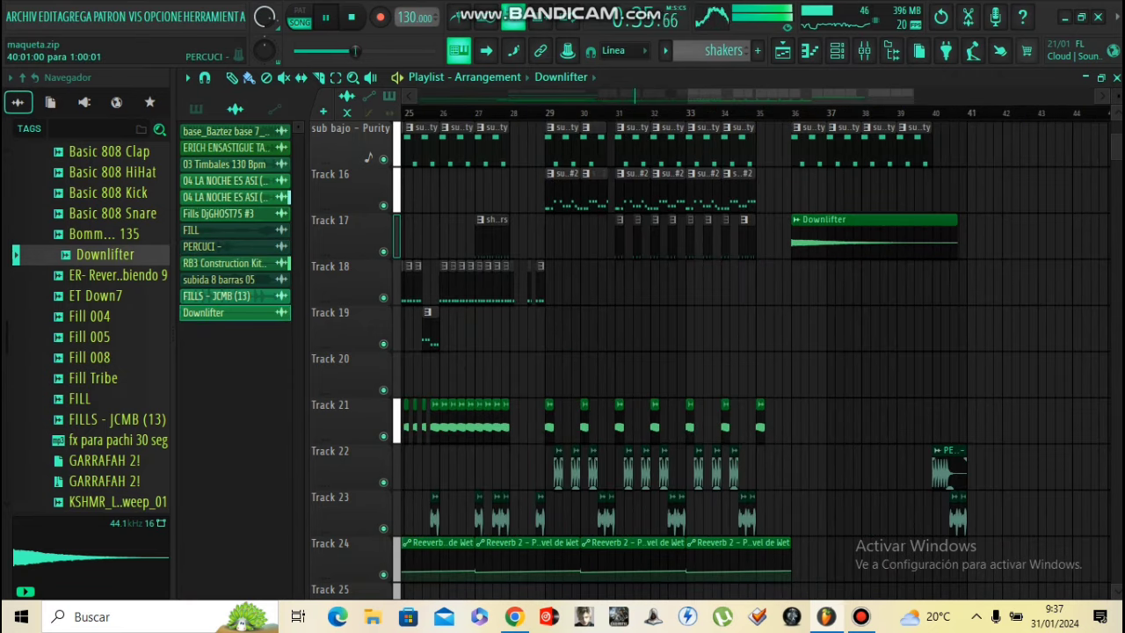
- Copy the PERCUCI - and FILL clips on Tracks 22 and 23 from bar 40 to bar 35
mouse_move(971, 553)
left_mouse_down()
mouse_move(911, 459)
mouse_move(799, 470)
left_mouse_up()
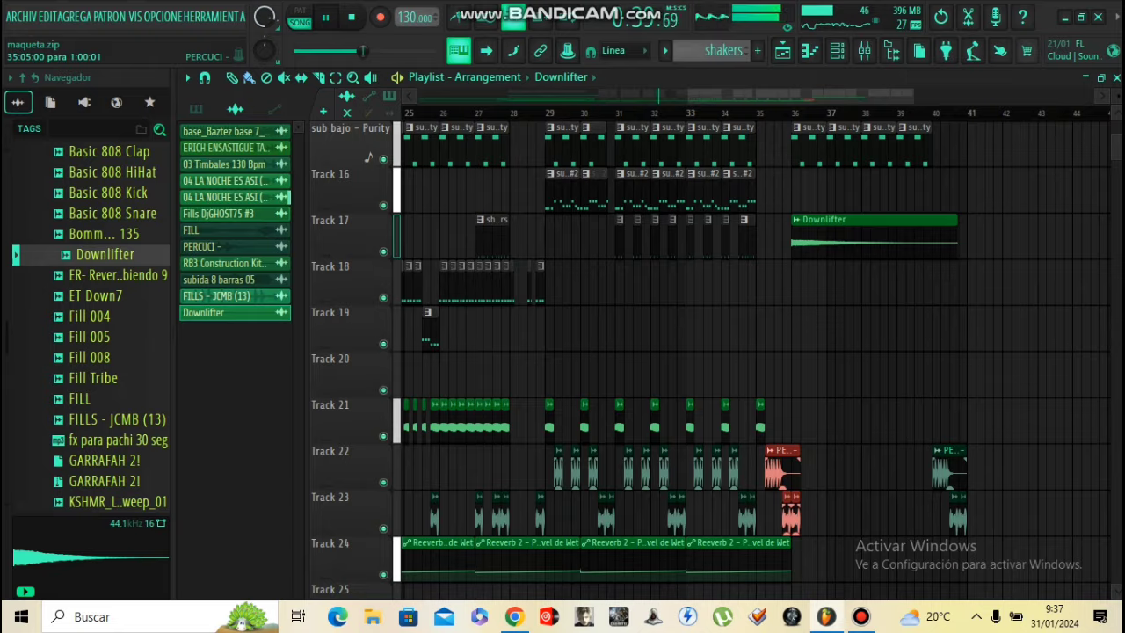
scroll(778, 351, "up", 5)
left_click_drag(773, 470, 725, 471)
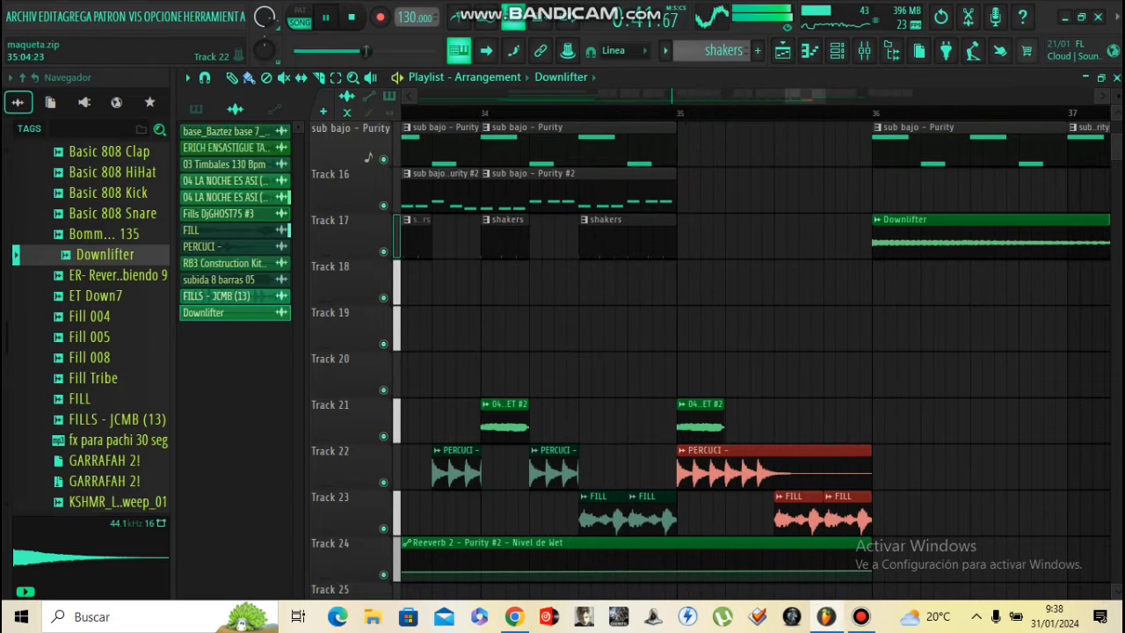
scroll(751, 466, "down", 7)
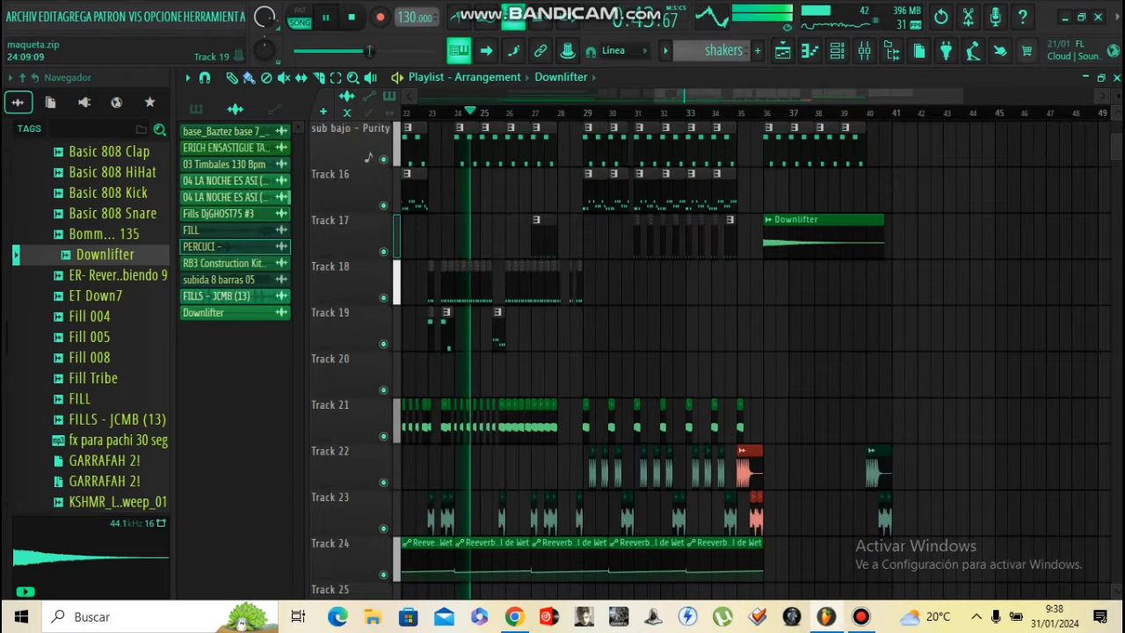
scroll(607, 378, "down", 2)
scroll(500, 377, "up", 6)
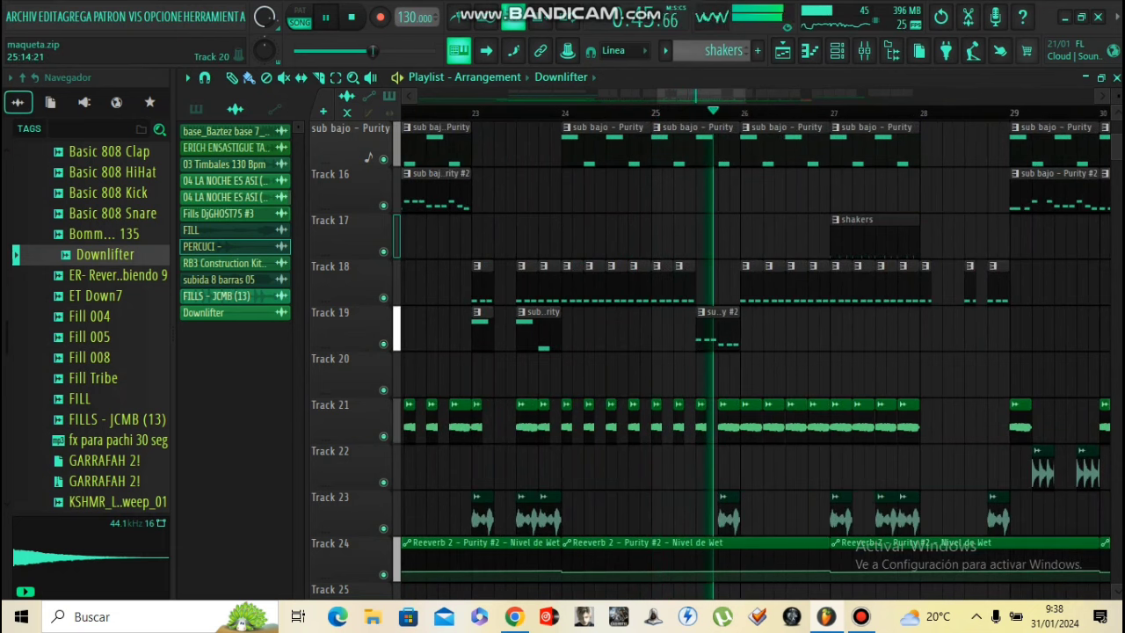
scroll(545, 378, "down", 4)
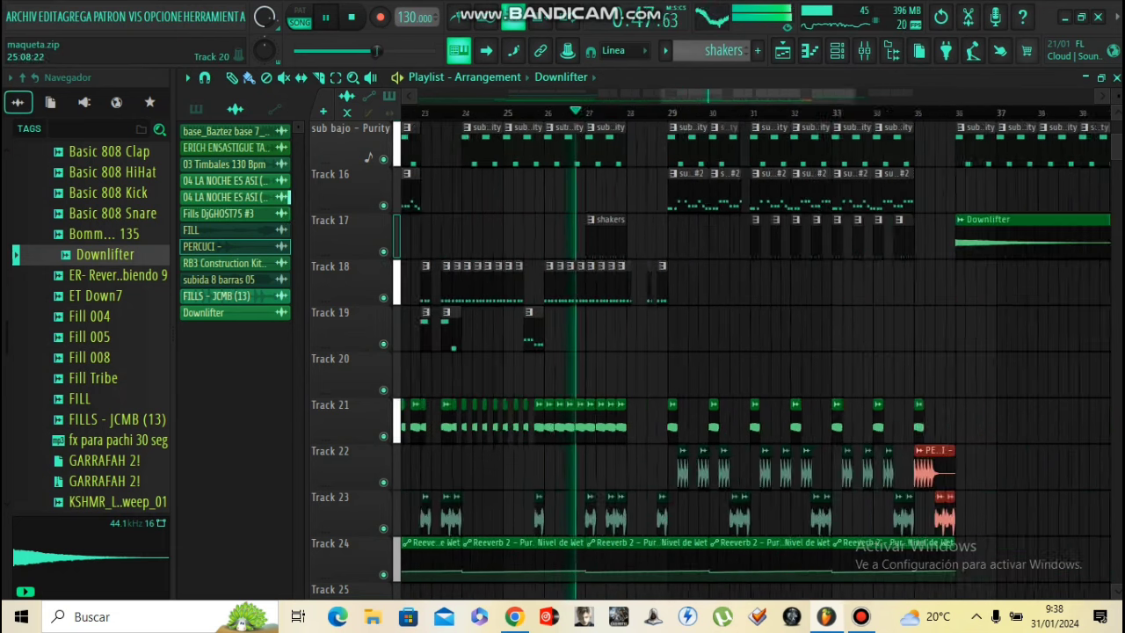
scroll(641, 378, "up", 3)
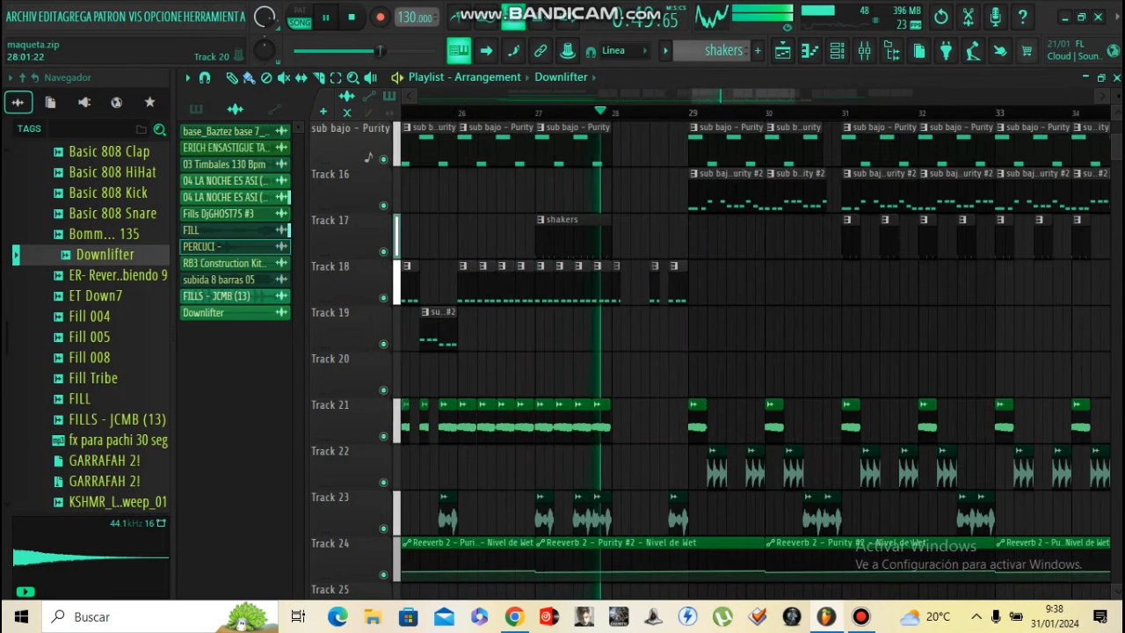
scroll(422, 352, "down", 3)
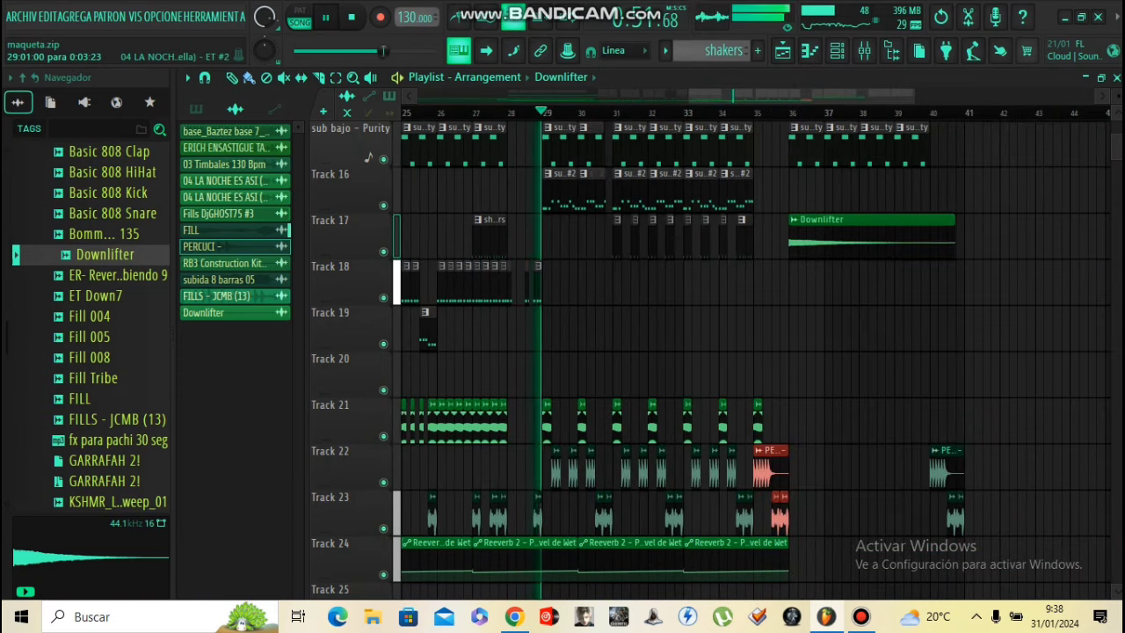
scroll(543, 422, "up", 3)
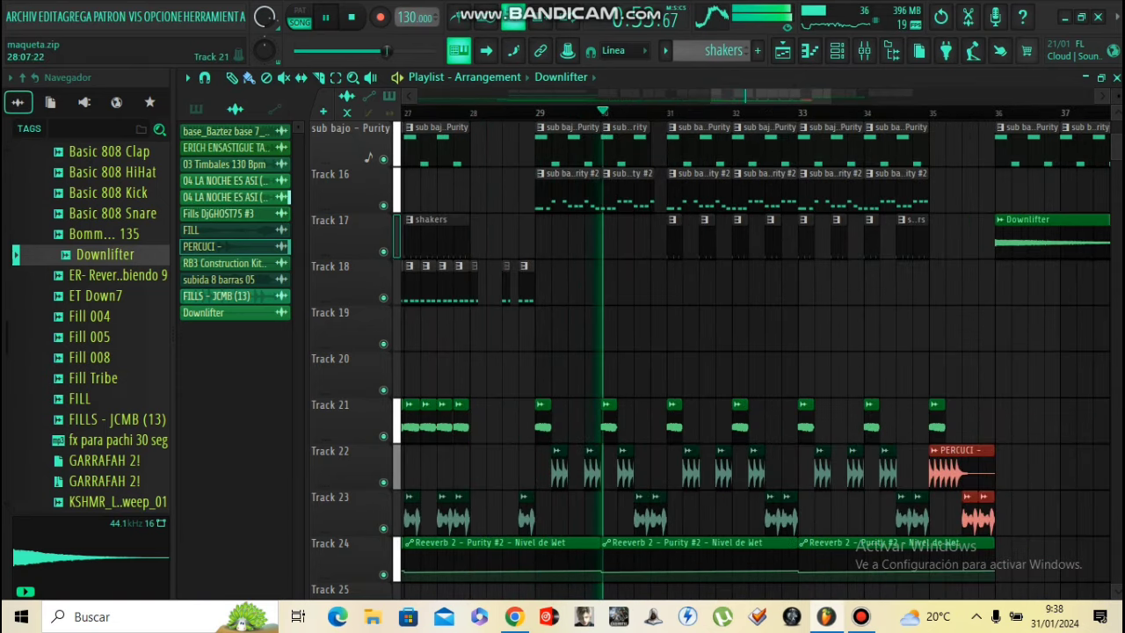
- Play the arrangement from about bar 30 and examine the clips and fills leading up to bar 36
scroll(527, 422, "down", 3)
scroll(527, 421, "down", 3)
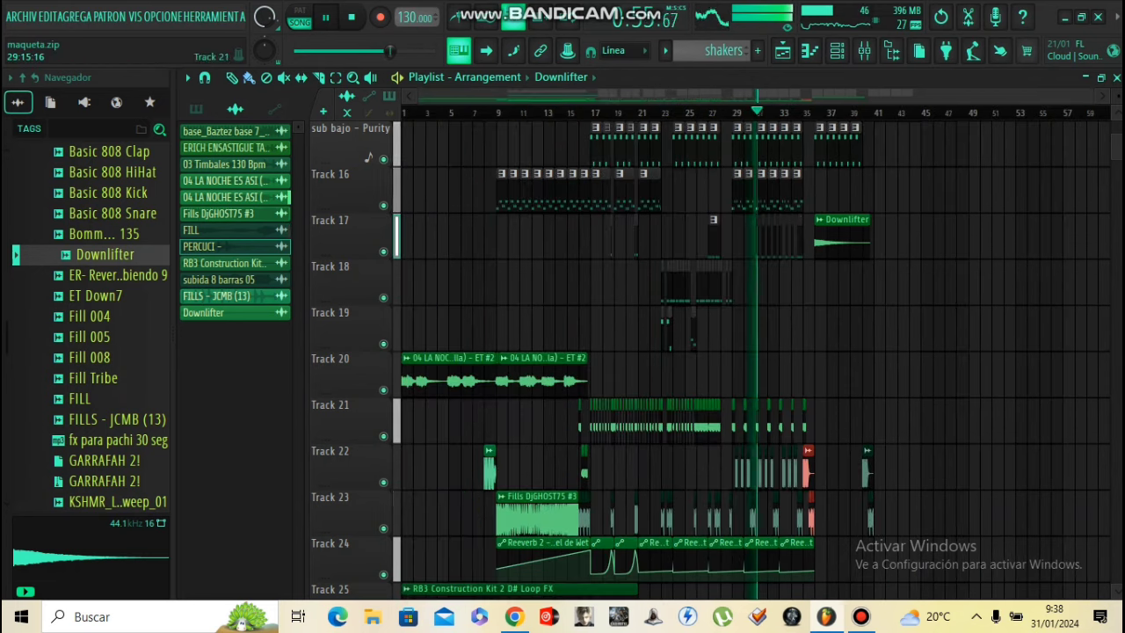
scroll(689, 325, "up", 3)
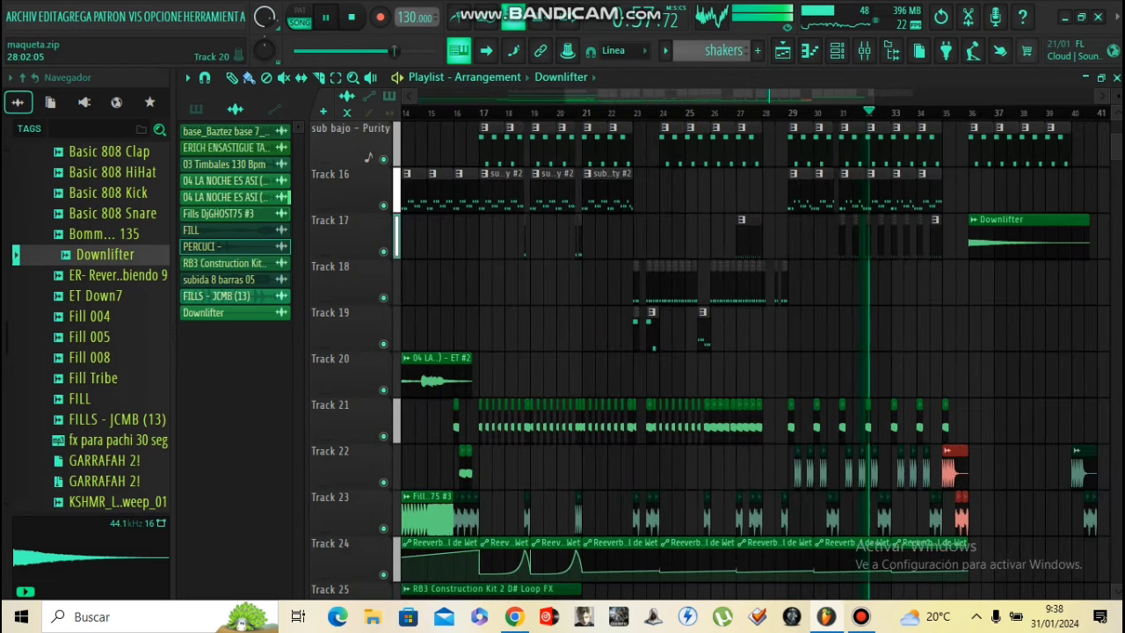
scroll(689, 325, "down", 2)
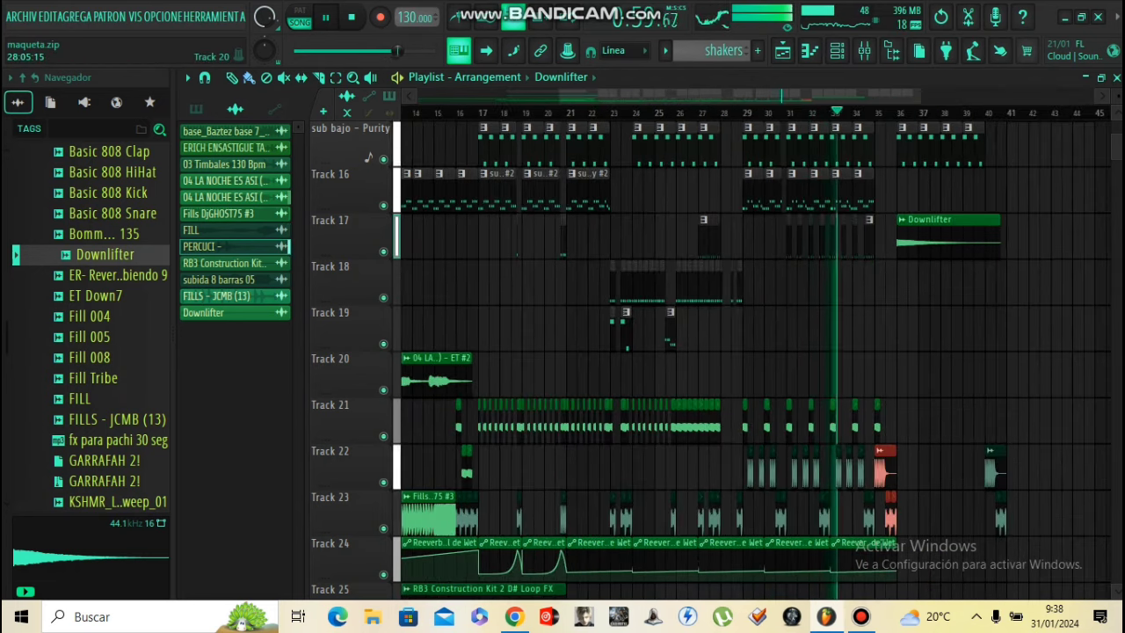
scroll(721, 352, "down", 3)
scroll(760, 351, "up", 3)
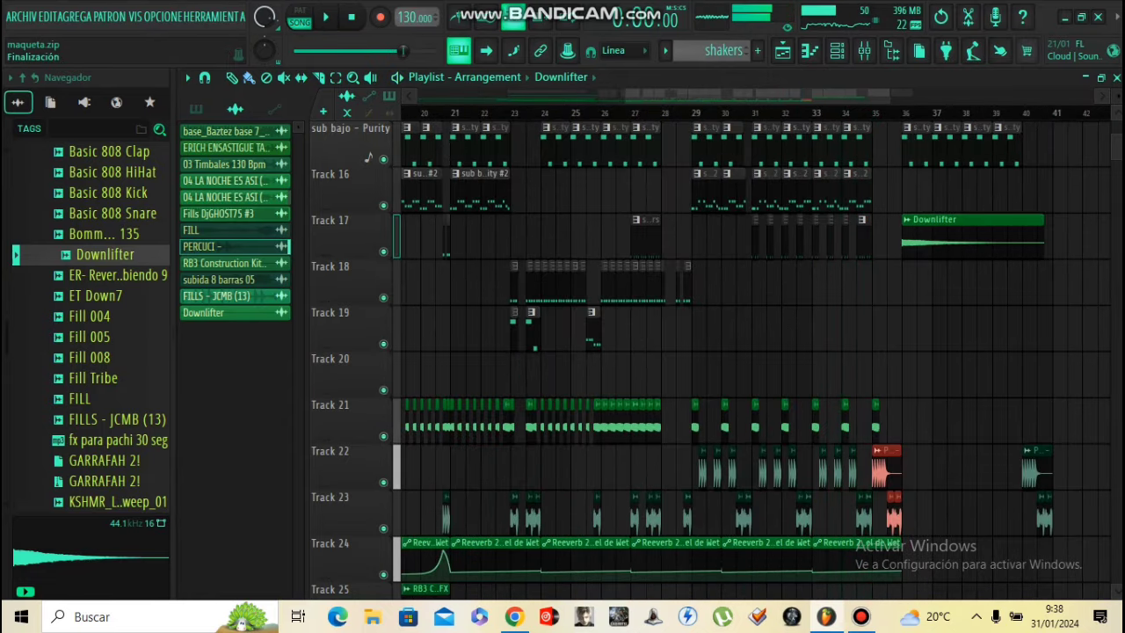
- Slice out the a-cappella vocal phrase at bar 11 on Track 20 and copy it to bar 28 on the same track
key("space")
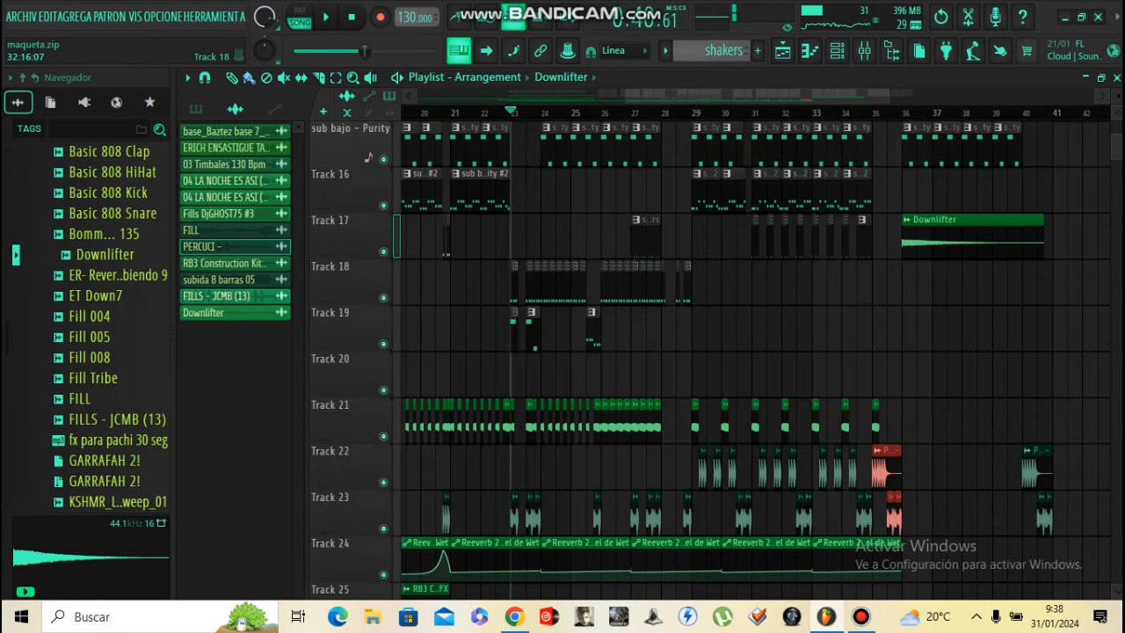
scroll(763, 307, "down", 3)
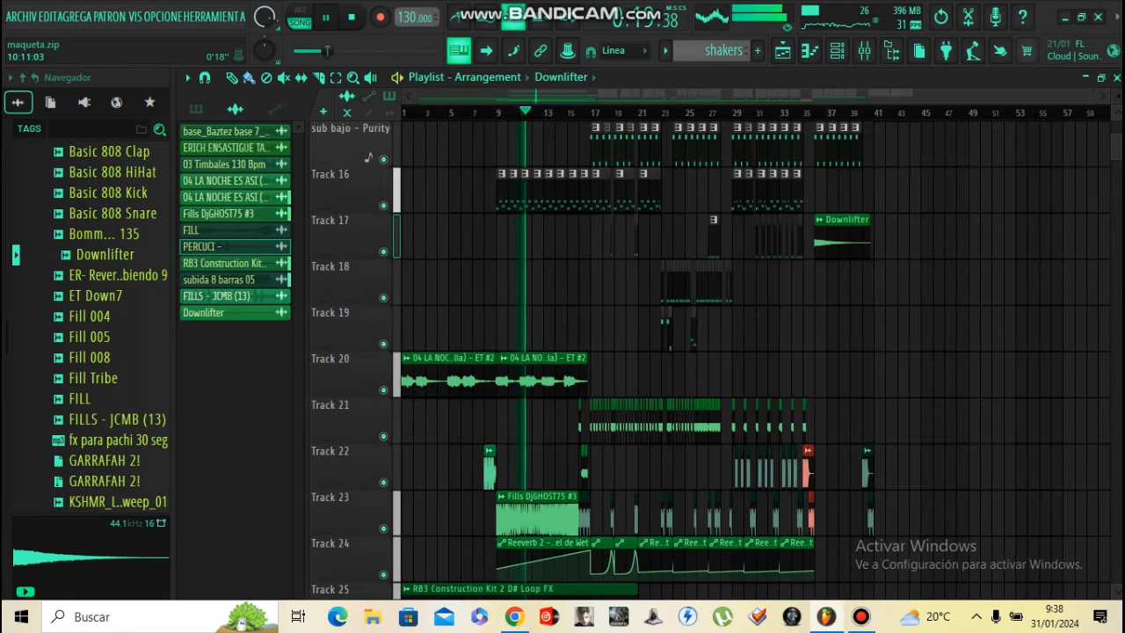
scroll(549, 413, "up", 3)
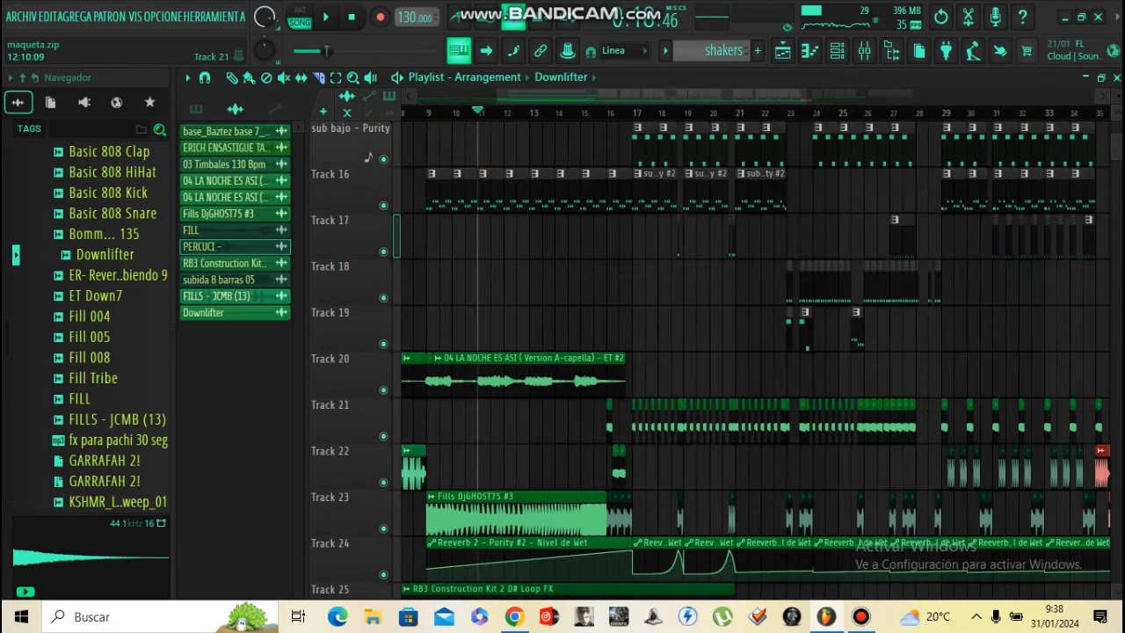
scroll(475, 413, "up", 3)
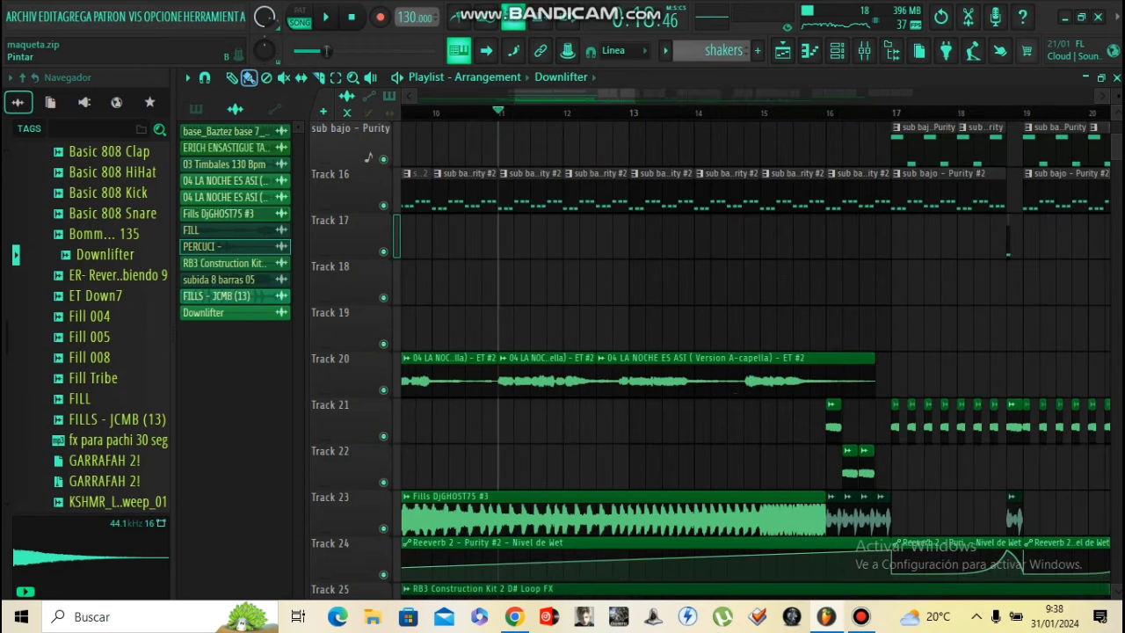
left_click(528, 380)
scroll(527, 380, "down", 5)
scroll(729, 379, "up", 4)
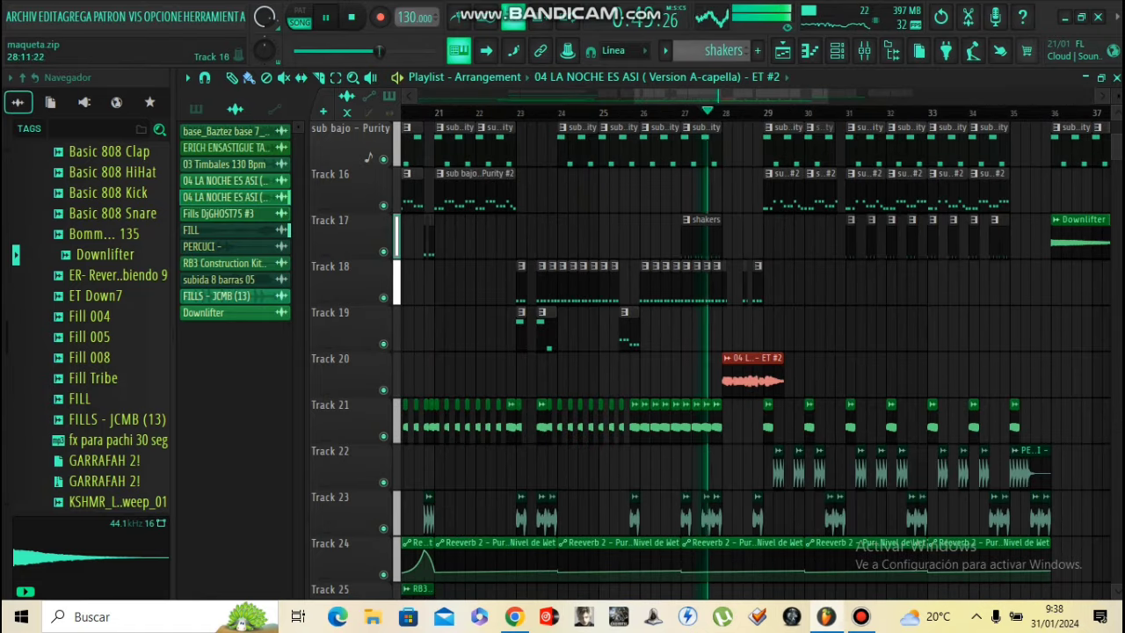
- Shorten the a-cappella clip at bar 28 on Track 20 to a length of 0:14:00, ending just before bar 29
scroll(751, 380, "up", 4)
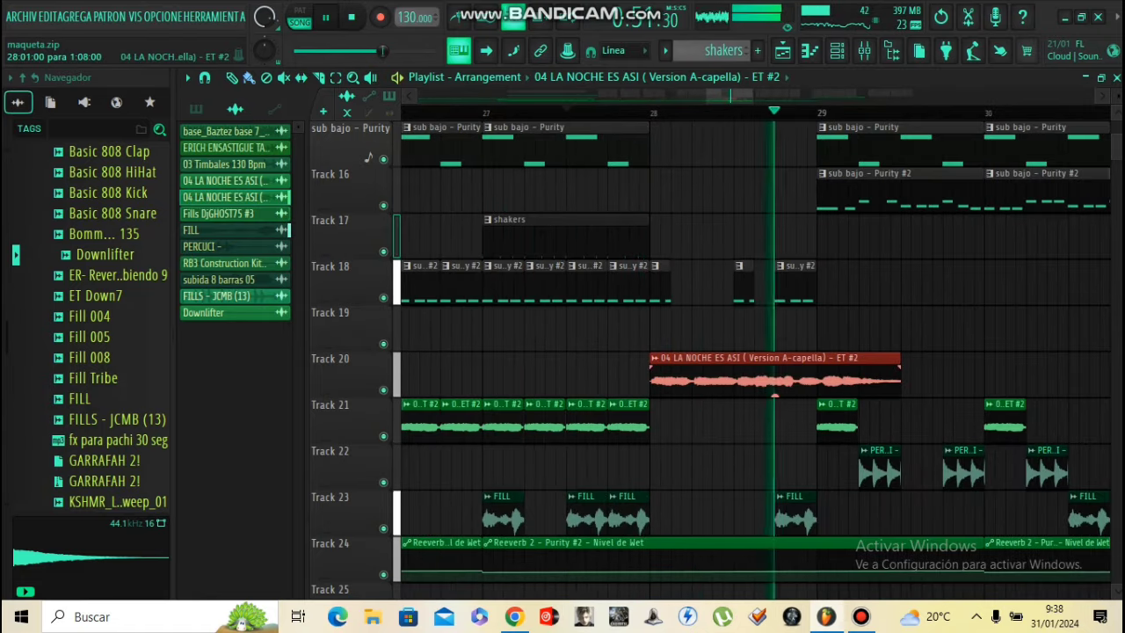
left_click_drag(898, 380, 816, 381)
left_click(586, 111)
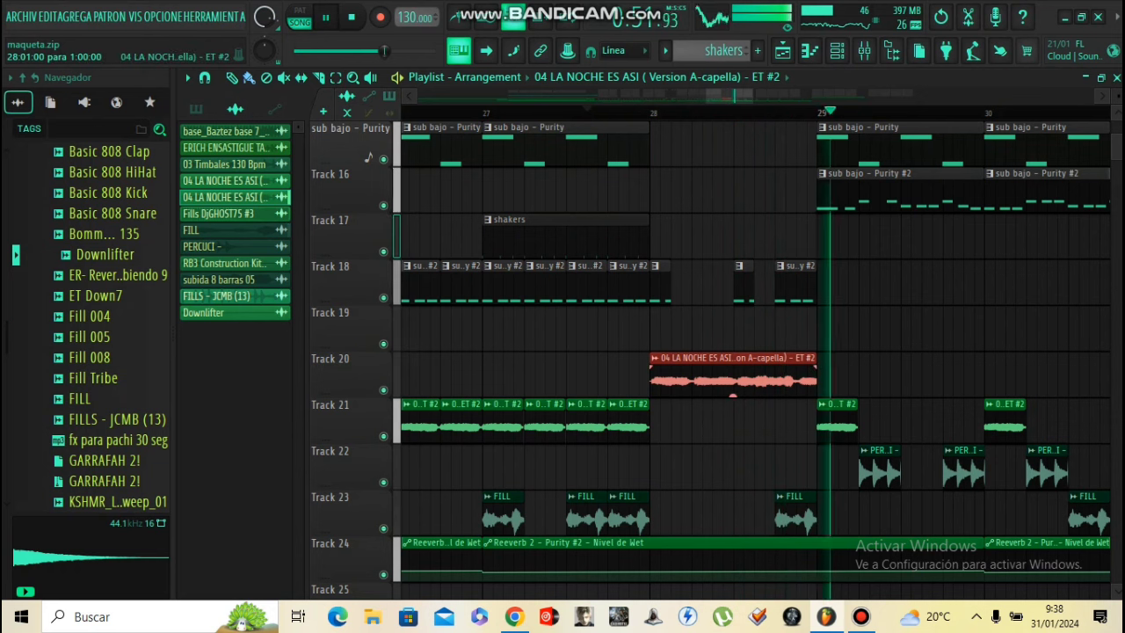
left_click_drag(815, 380, 795, 380)
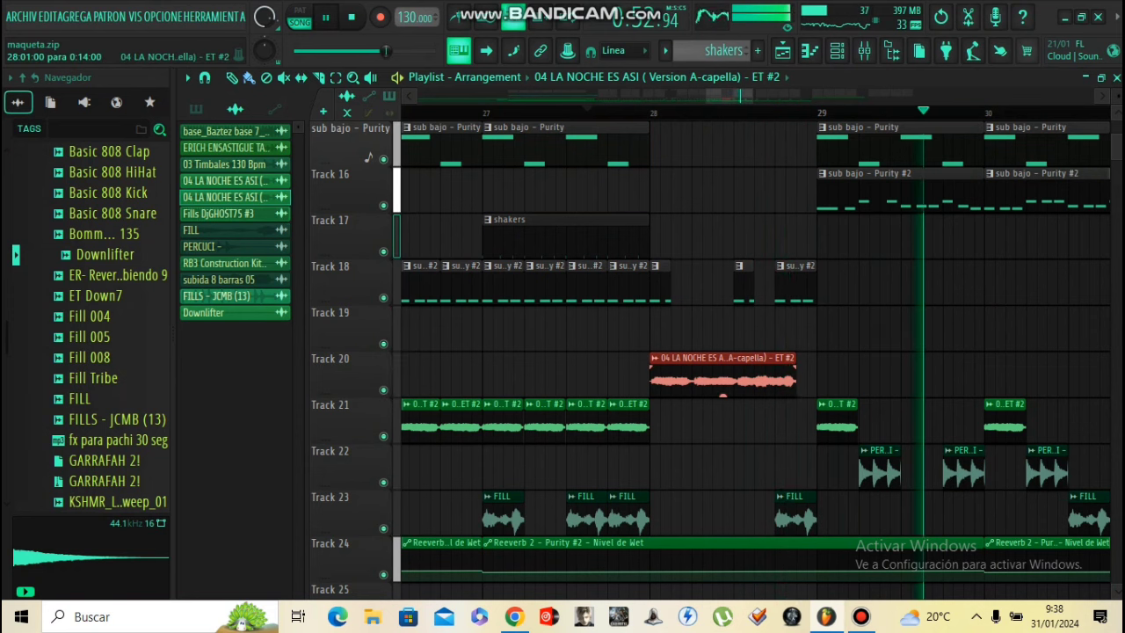
left_click_drag(794, 380, 805, 380)
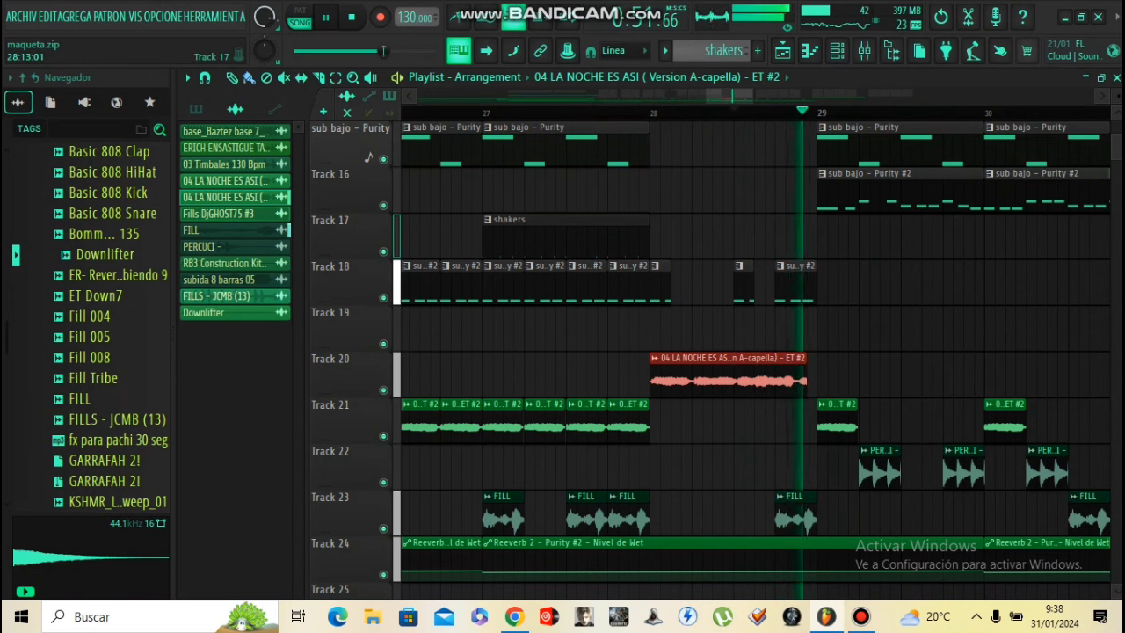
left_click_drag(805, 380, 794, 381)
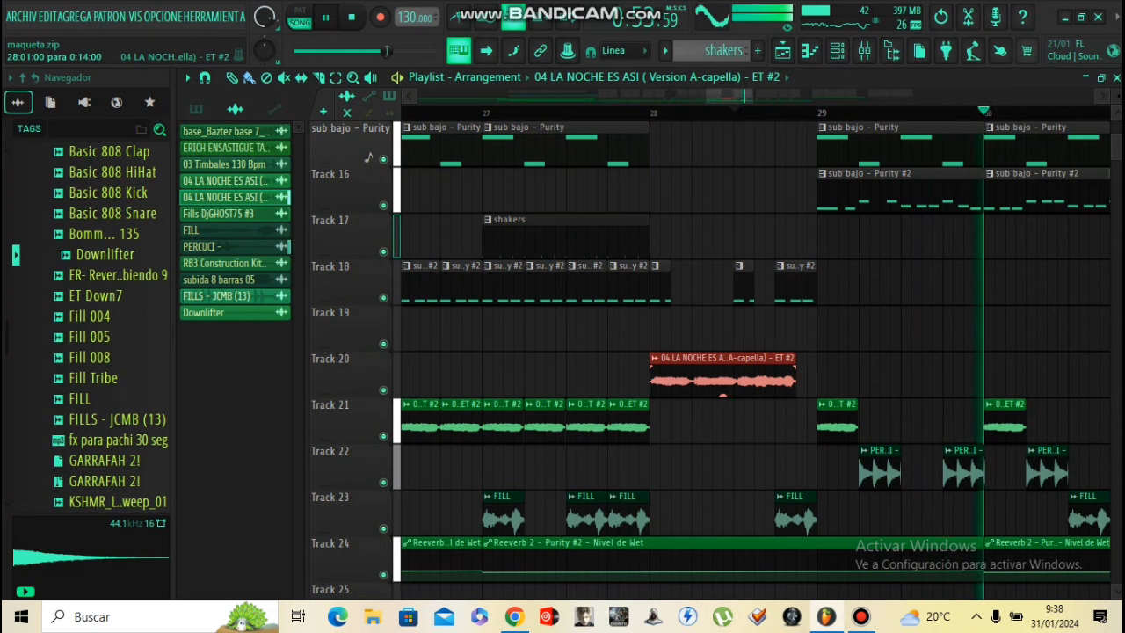
- Play the song from about bar 24 and check how the vocal phrase at bar 28 fits the surrounding tracks
scroll(730, 380, "down", 5)
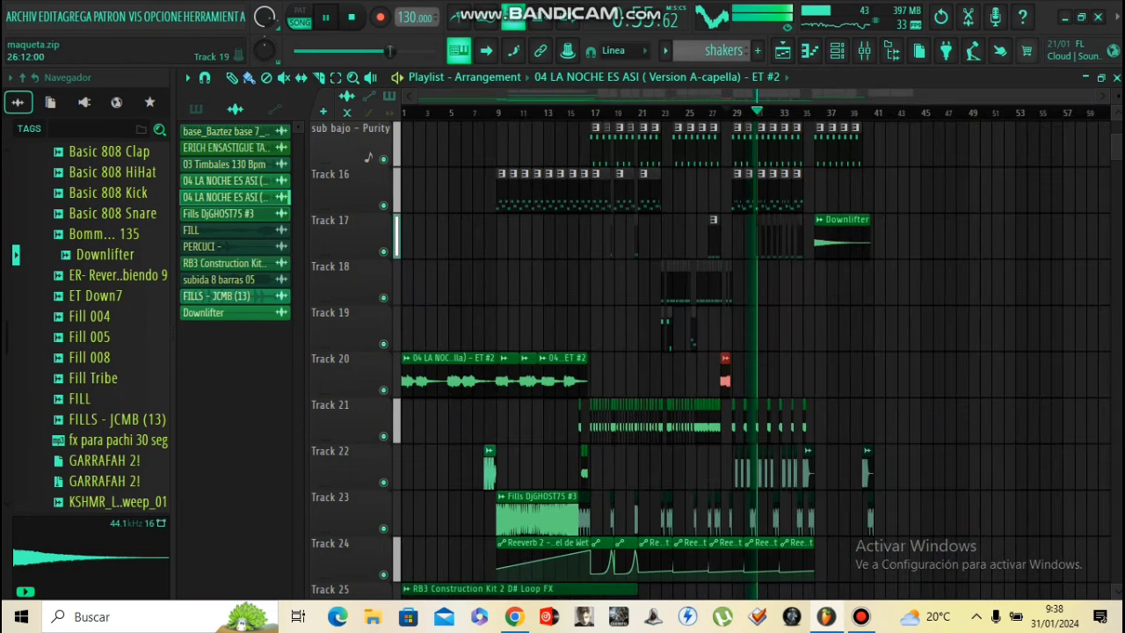
left_click(674, 112)
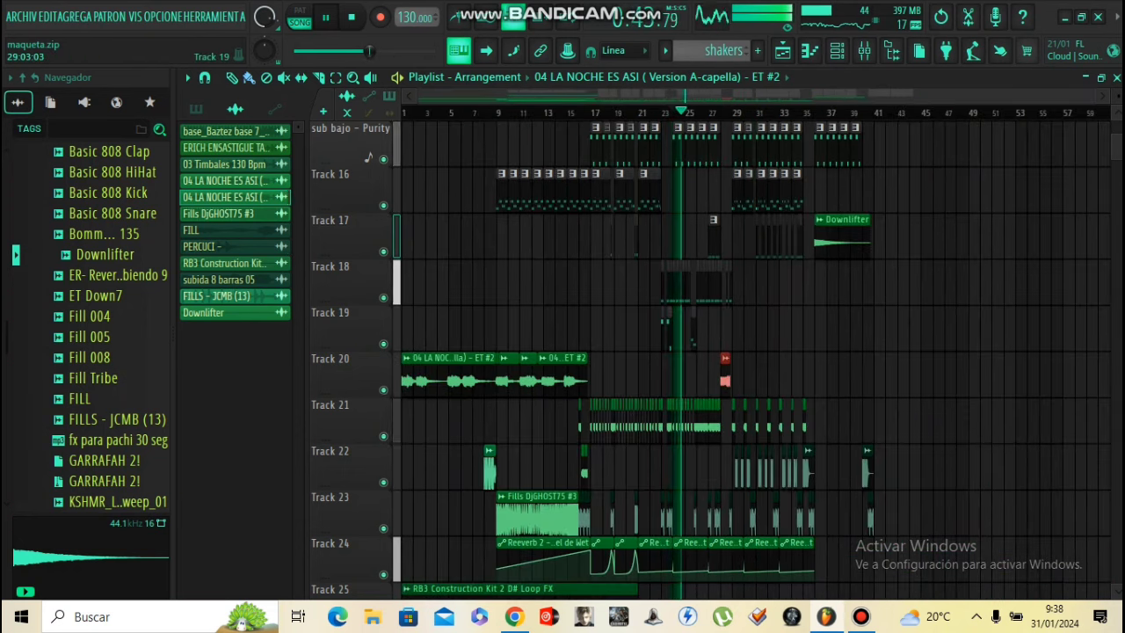
scroll(735, 380, "up", 4)
scroll(735, 381, "up", 5)
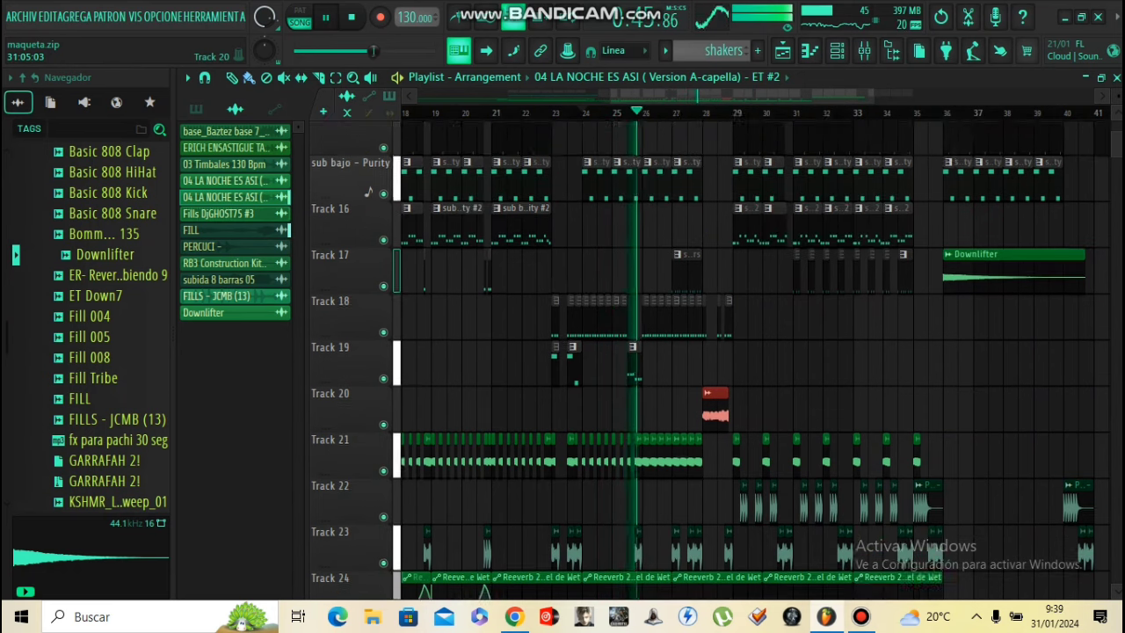
scroll(734, 381, "down", 3)
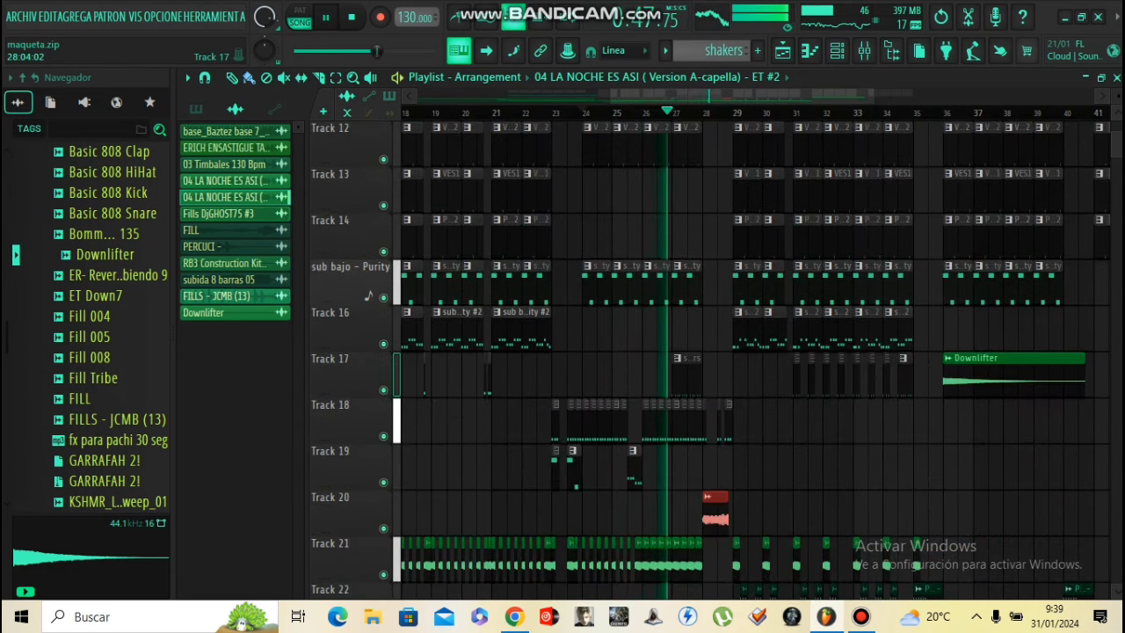
scroll(735, 380, "up", 2)
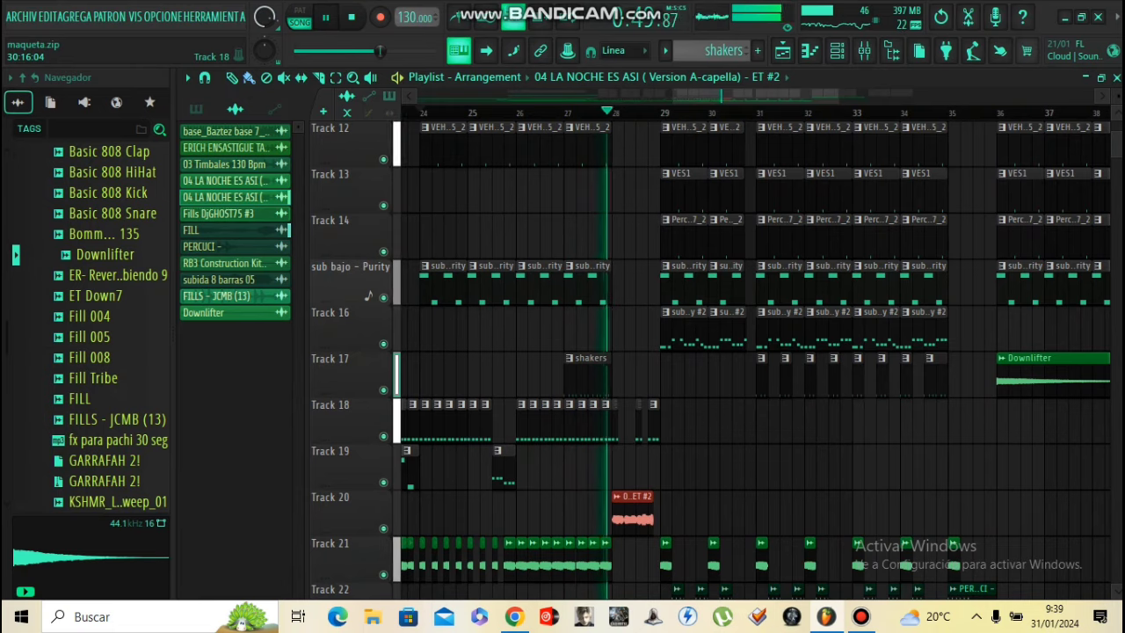
scroll(735, 381, "down", 5)
scroll(734, 381, "up", 3)
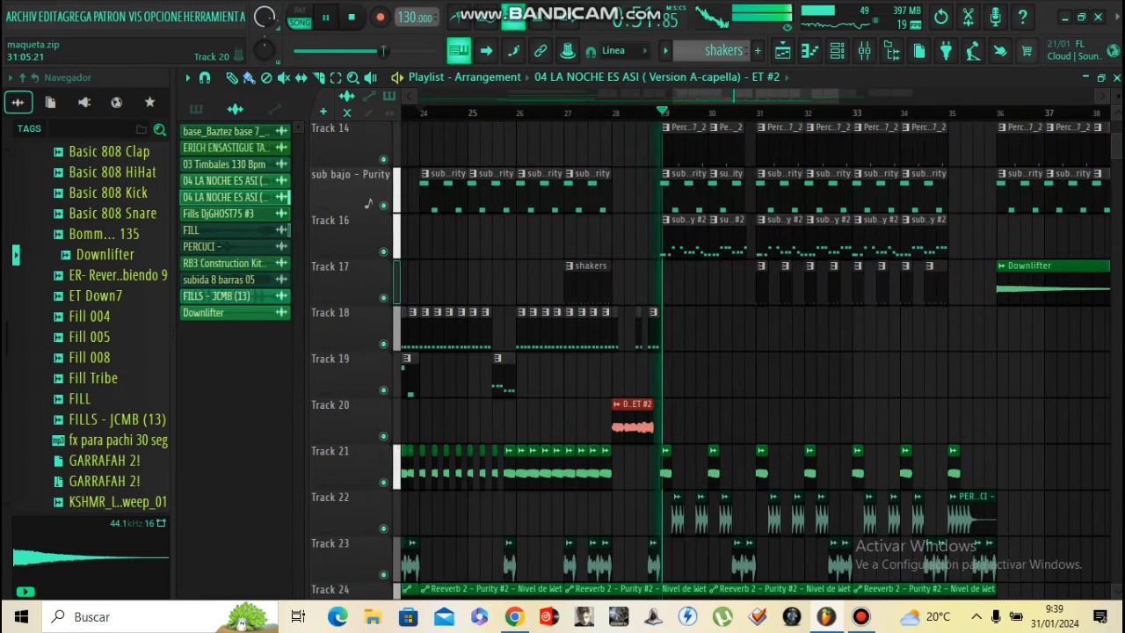
scroll(735, 380, "down", 4)
scroll(735, 381, "up", 4)
scroll(735, 380, "down", 3)
scroll(734, 381, "up", 3)
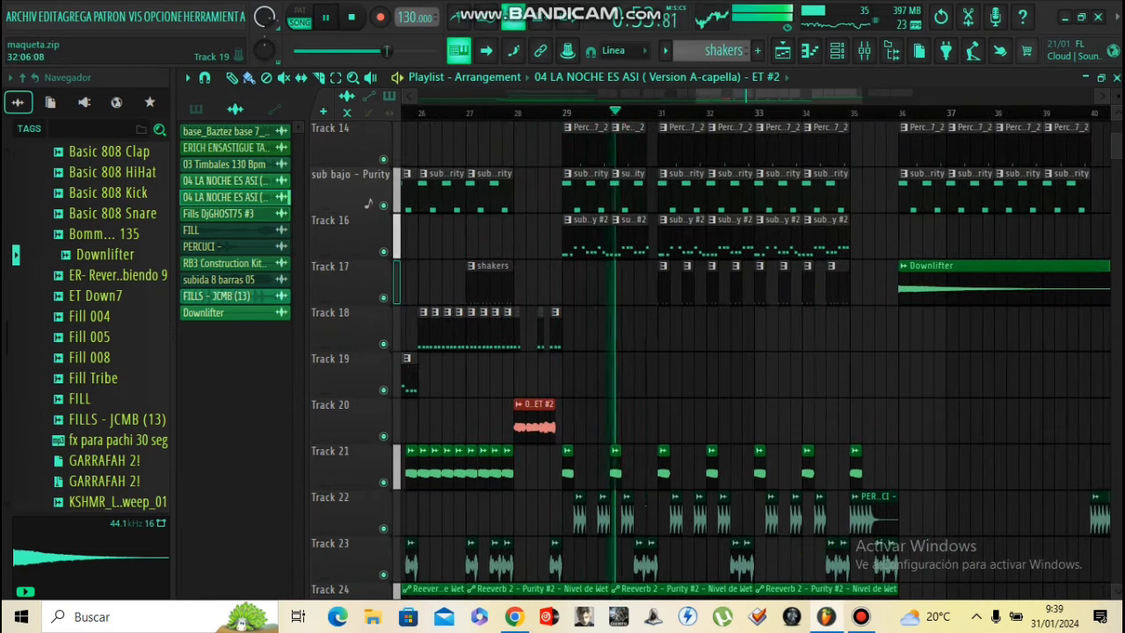
scroll(717, 380, "up", 2)
scroll(716, 381, "down", 4)
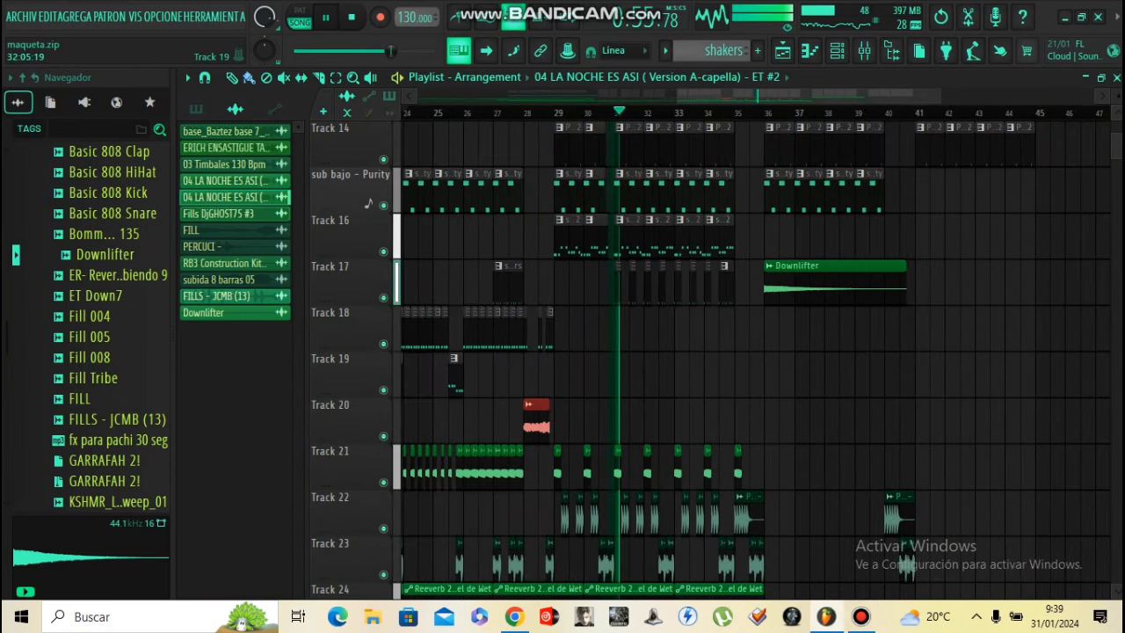
scroll(659, 378, "down", 4)
scroll(672, 378, "up", 2)
scroll(615, 377, "up", 3)
scroll(575, 378, "down", 3)
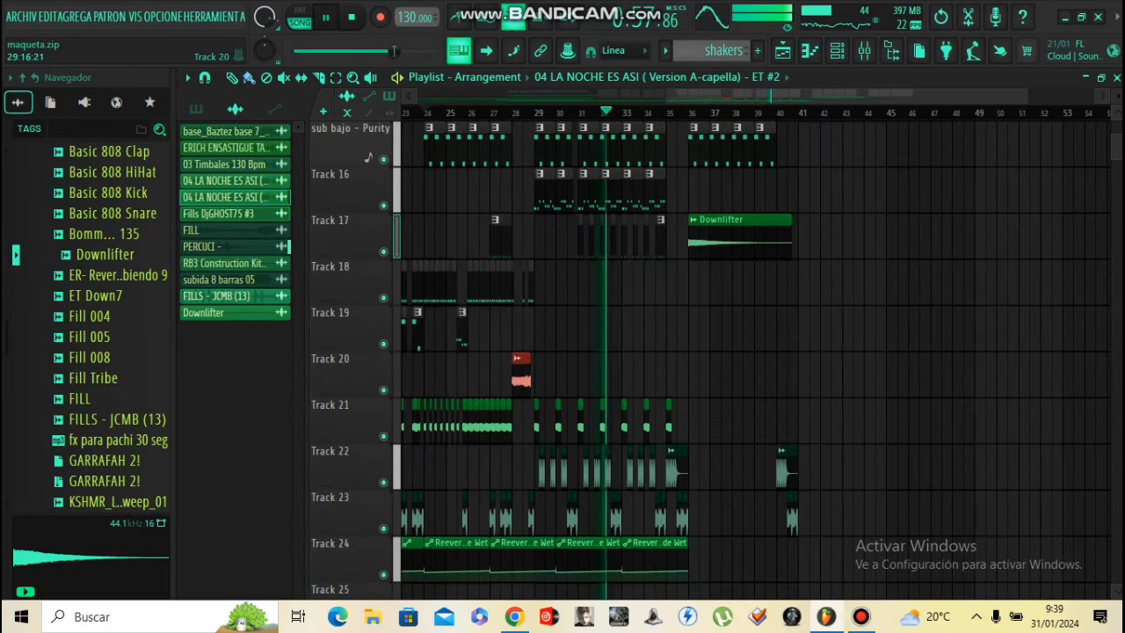
- Copy the a-cappella phrase on Track 20 to bar 35 and extend it to about bar 39
scroll(691, 378, "up", 3)
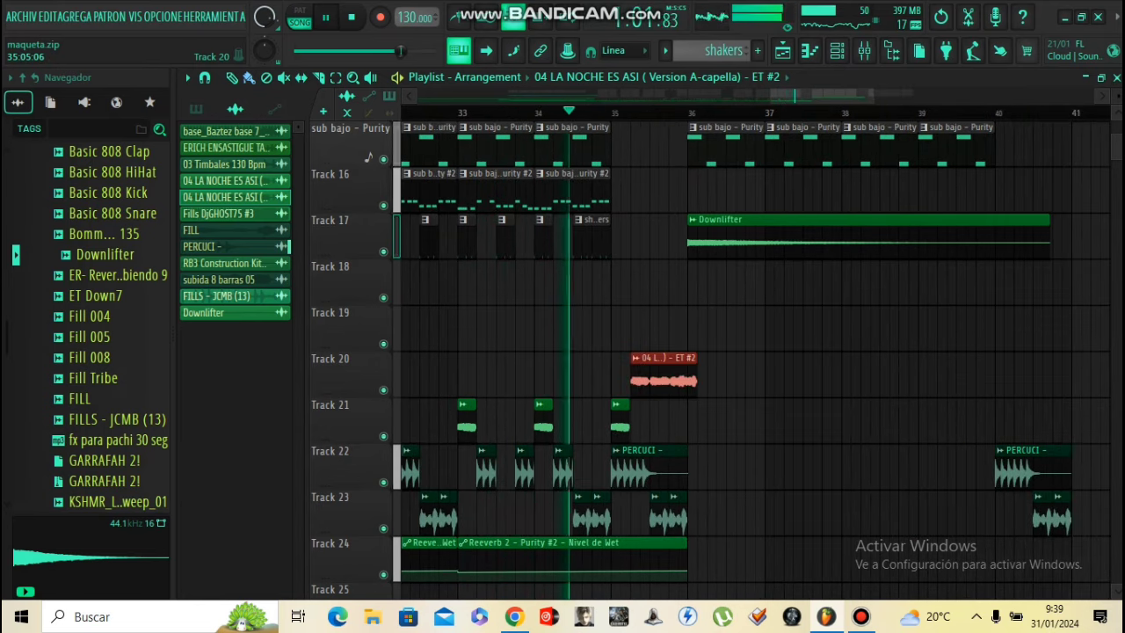
left_click_drag(696, 378, 947, 379)
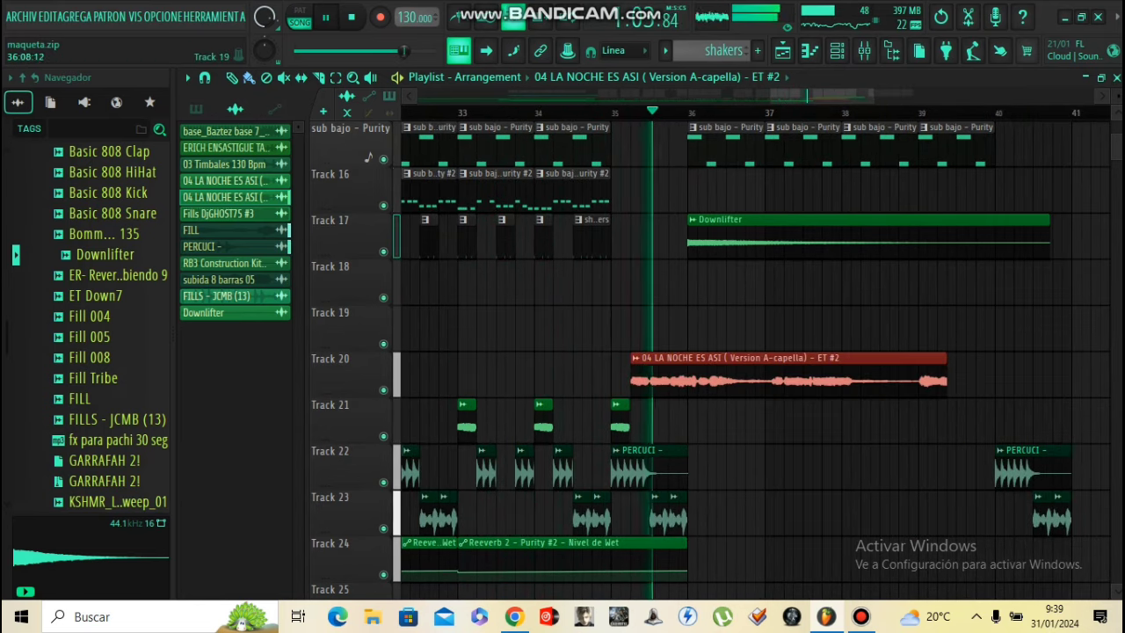
scroll(663, 386, "up", 4)
scroll(663, 413, "down", 5)
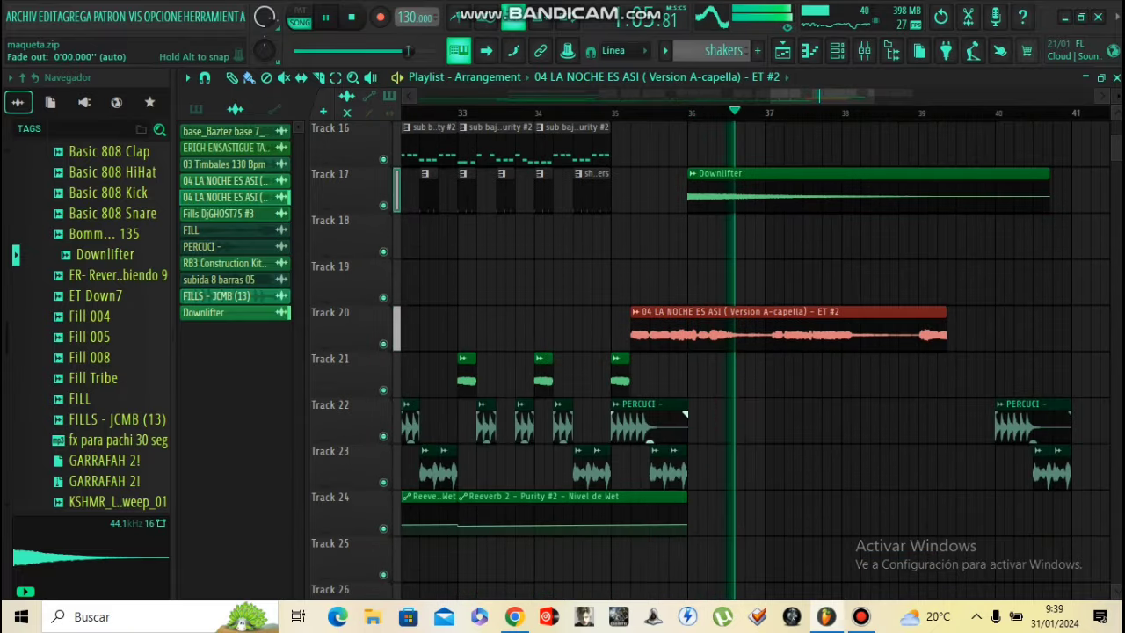
left_click_drag(665, 335, 646, 335)
- Delete the short vocal clip on Track 21 at bar 35 while replaying from about bar 34
left_click(582, 132)
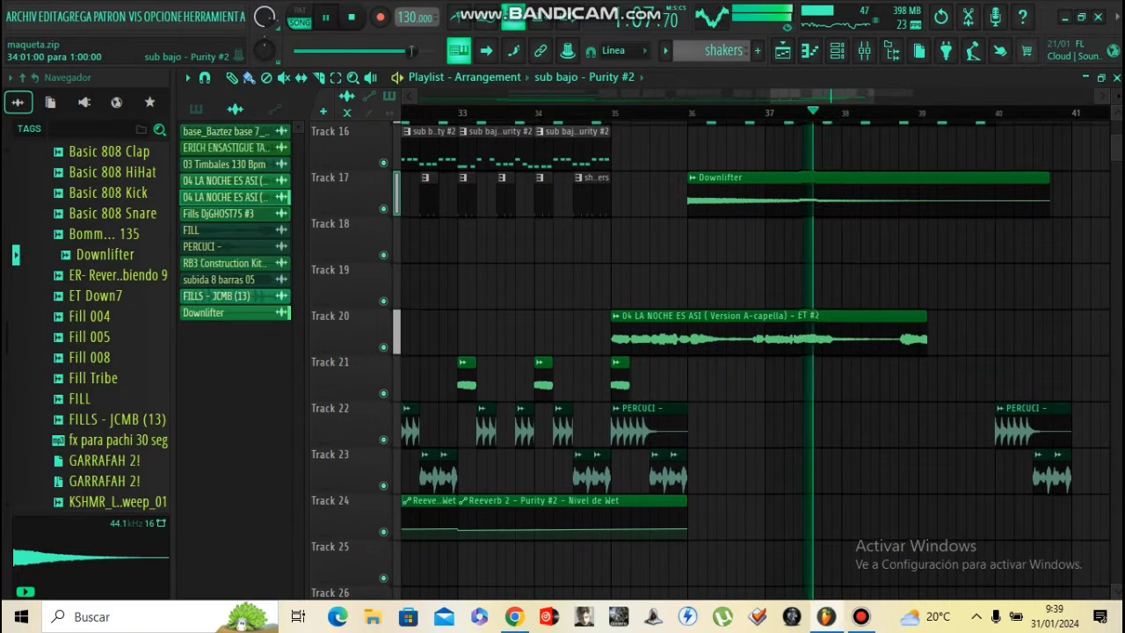
left_click(581, 113)
scroll(619, 214, "down", 4)
right_click(620, 190)
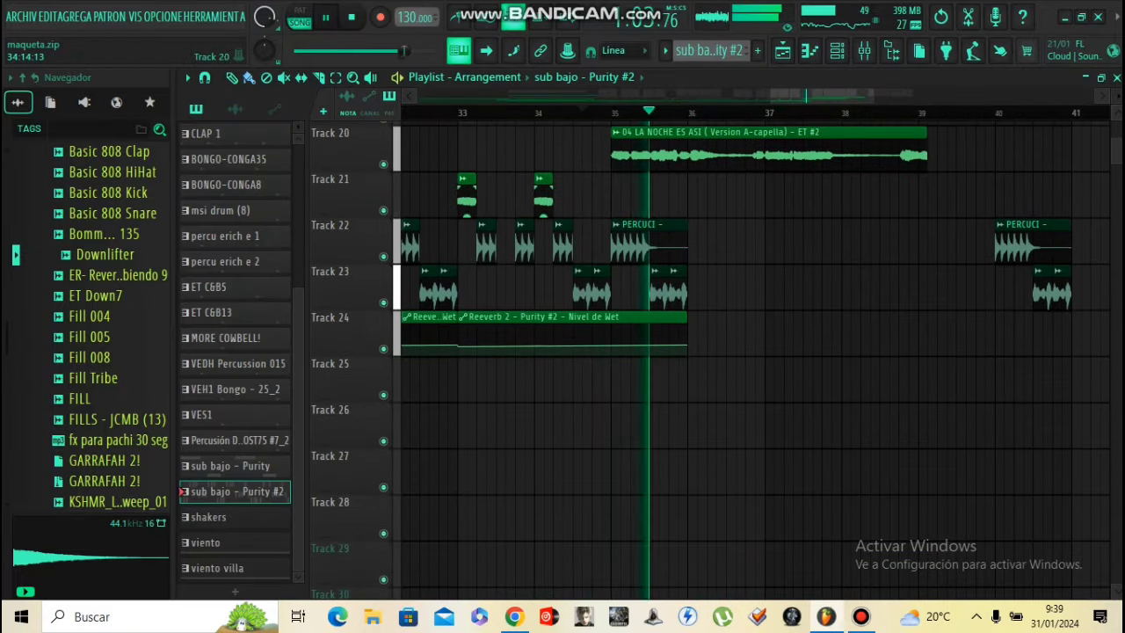
- Nudge the a-cappella clip on Track 20 slightly ahead of bar 35, starting it at 34:16:19
scroll(601, 152, "up", 5)
scroll(646, 379, "up", 5)
scroll(563, 382, "up", 5)
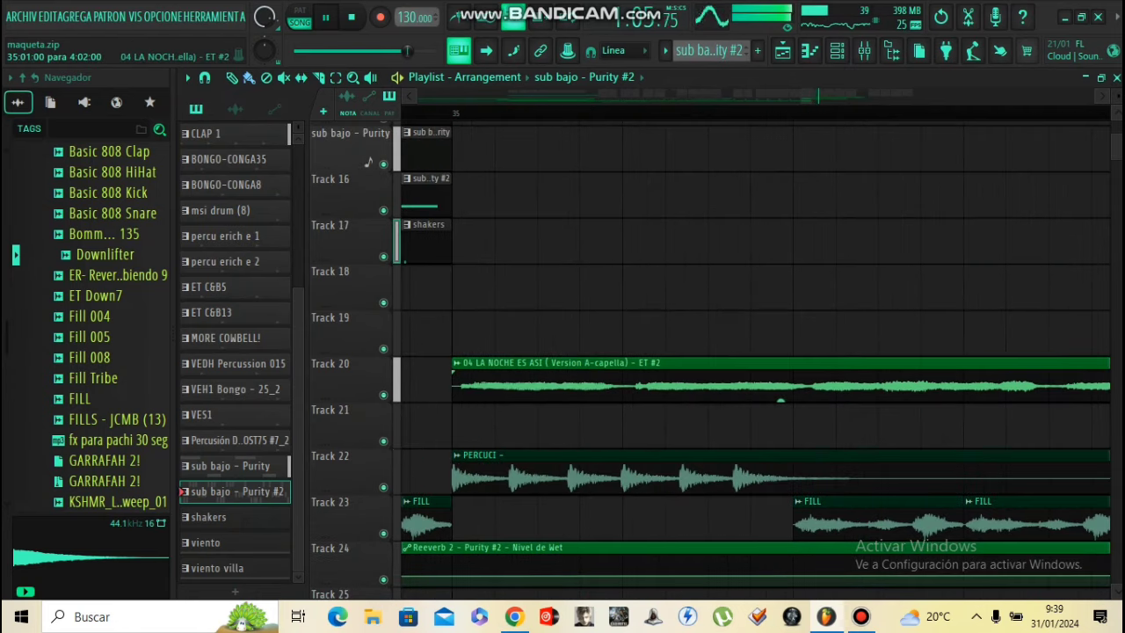
left_click_drag(782, 383, 749, 383)
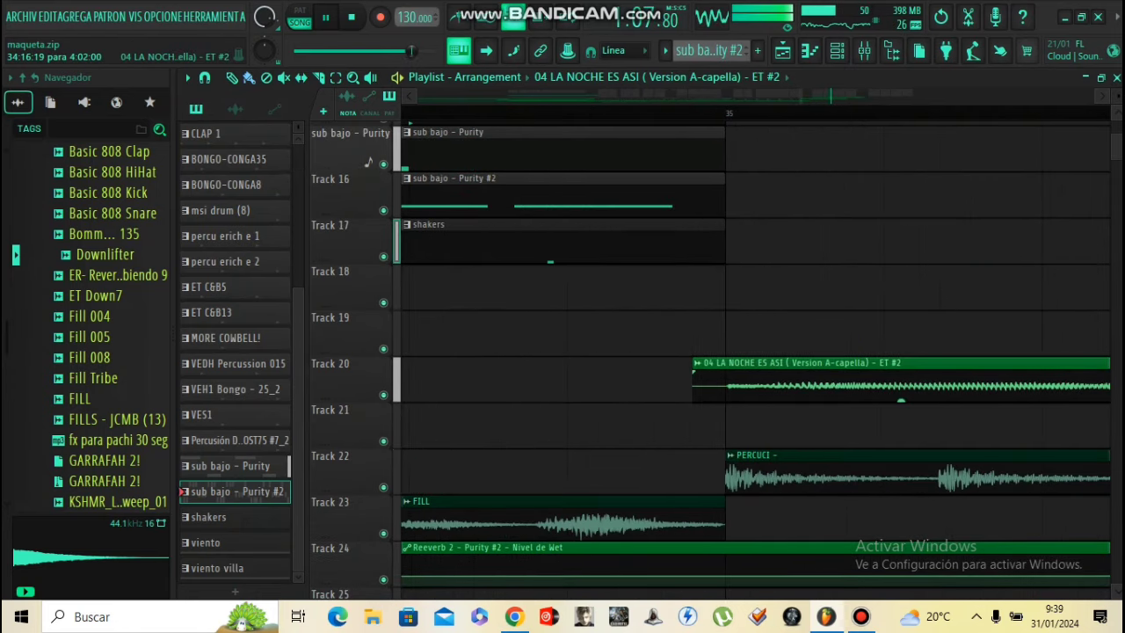
- Extend the a-cappella clip near bar 35 on Track 20 to a length of 9:14:00, ending just before bar 45
scroll(753, 383, "down", 8)
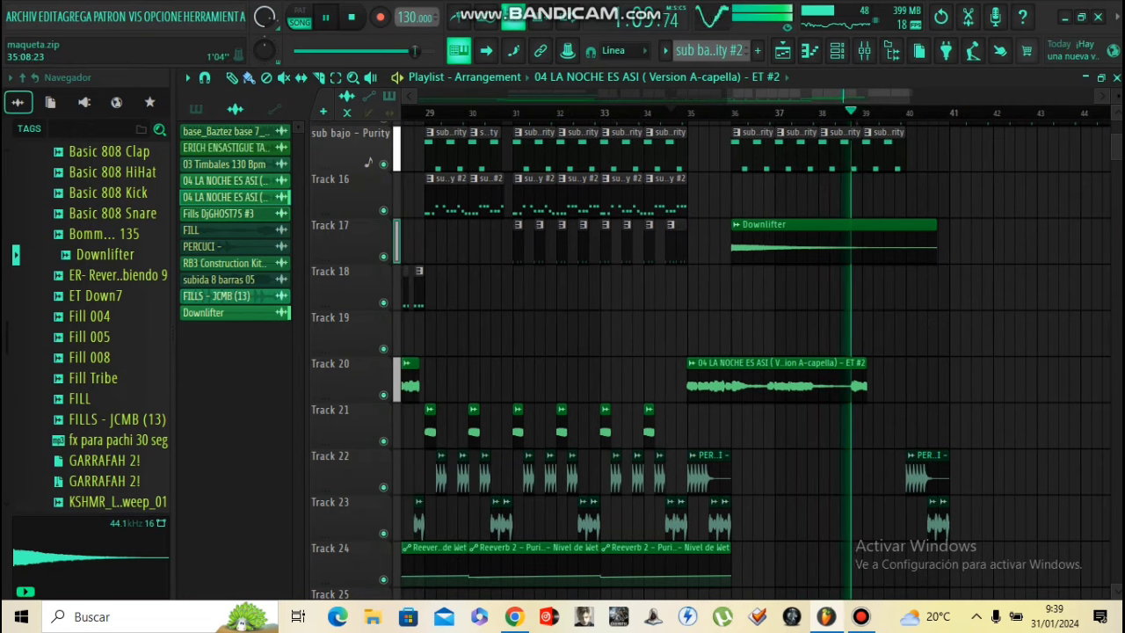
left_click(626, 112)
scroll(615, 281, "down", 4)
scroll(634, 286, "up", 5)
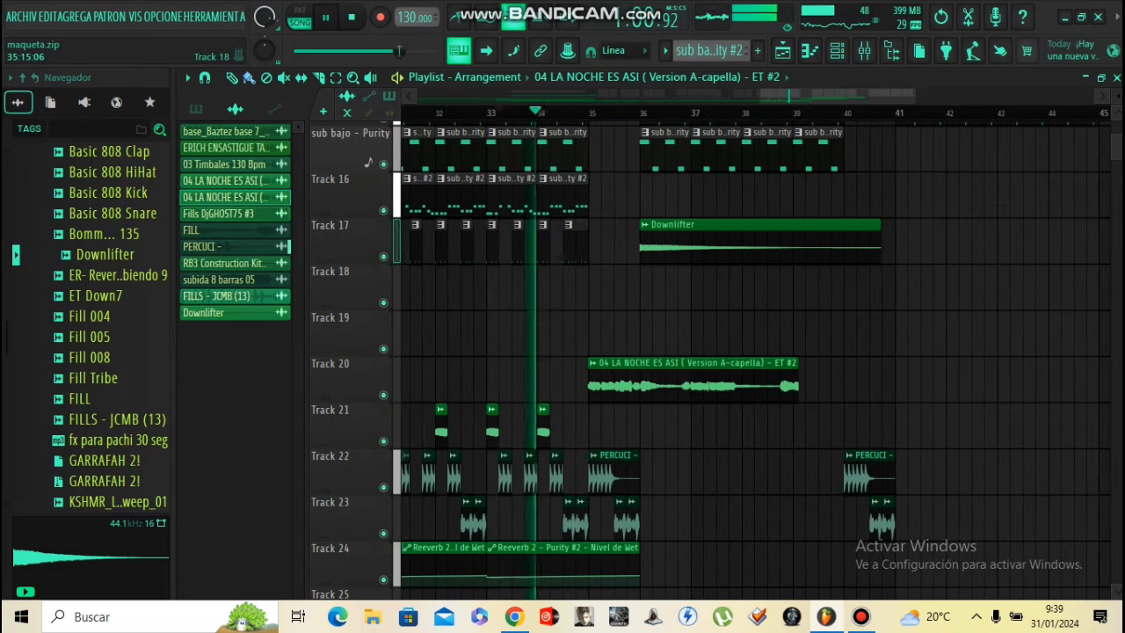
left_click_drag(797, 383, 1110, 383)
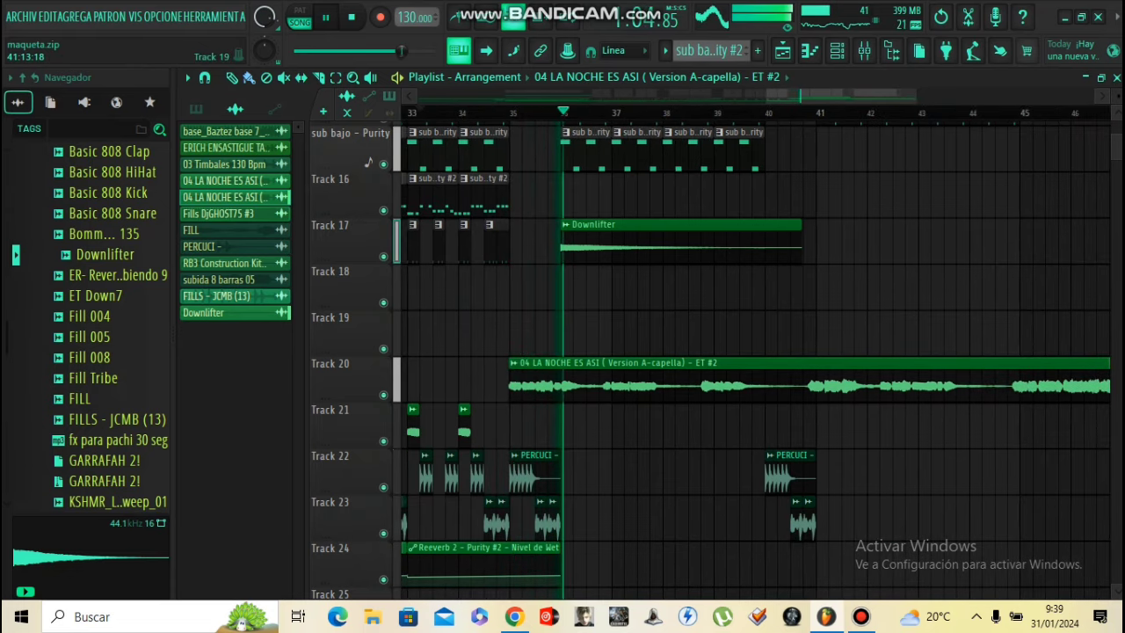
scroll(690, 338, "down", 4)
scroll(729, 338, "up", 5)
scroll(764, 338, "down", 6)
scroll(766, 339, "up", 3)
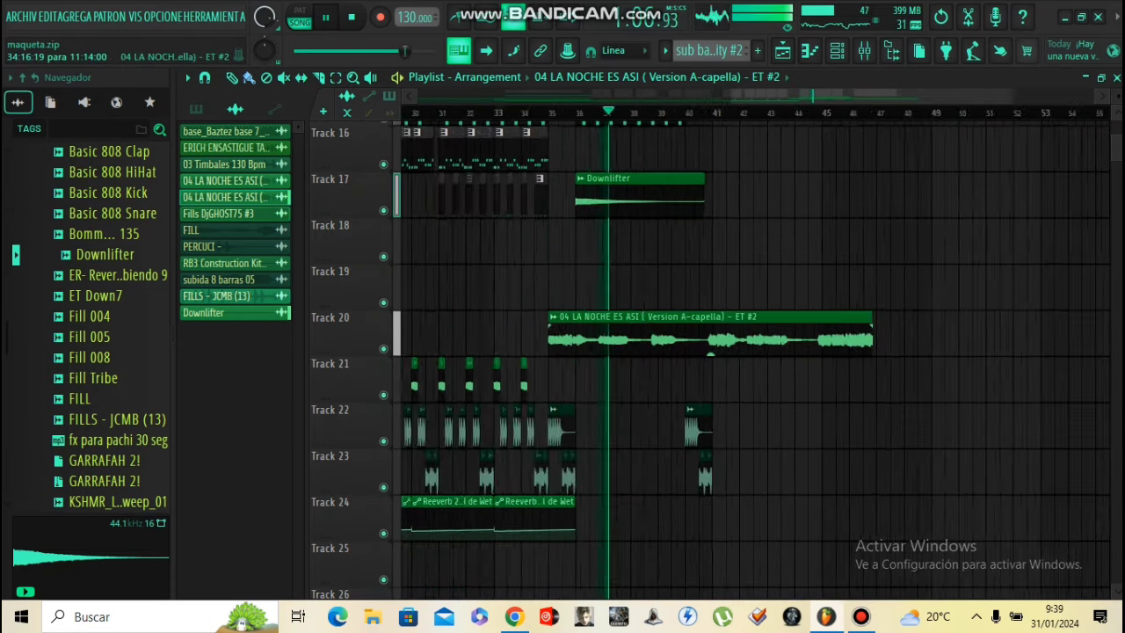
left_click_drag(909, 340, 835, 340)
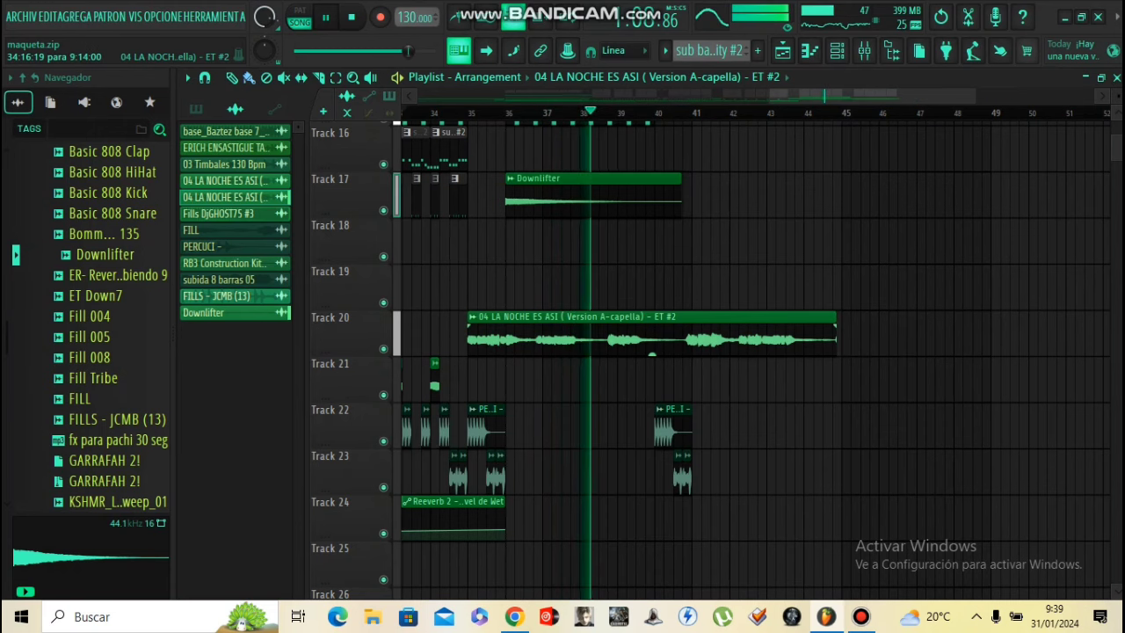
- Play the arrangement from about bar 38 to bar 45 and examine how the vocal, fills and percussion line up
scroll(651, 354, "up", 5)
scroll(651, 355, "down", 5)
scroll(651, 354, "up", 4)
scroll(651, 355, "down", 4)
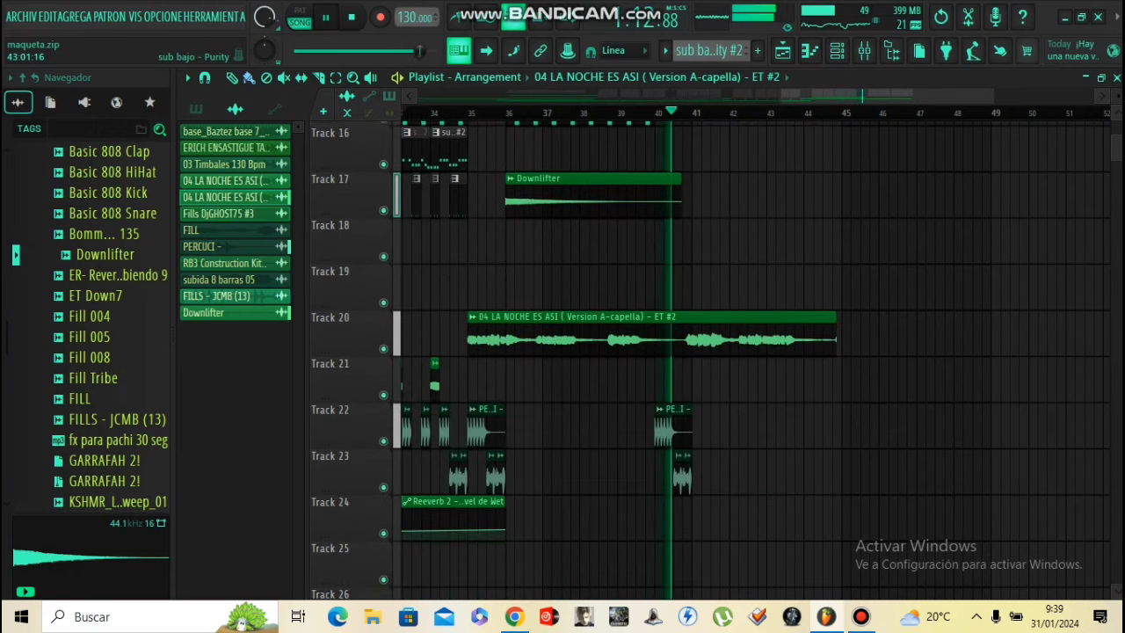
scroll(652, 354, "up", 3)
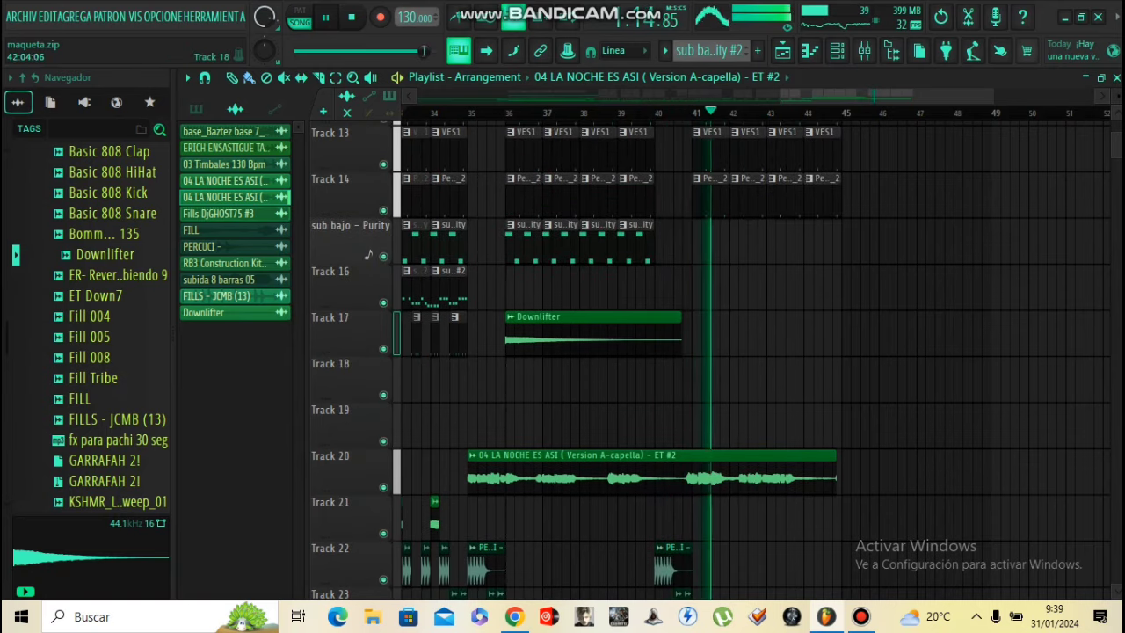
scroll(756, 378, "up", 4)
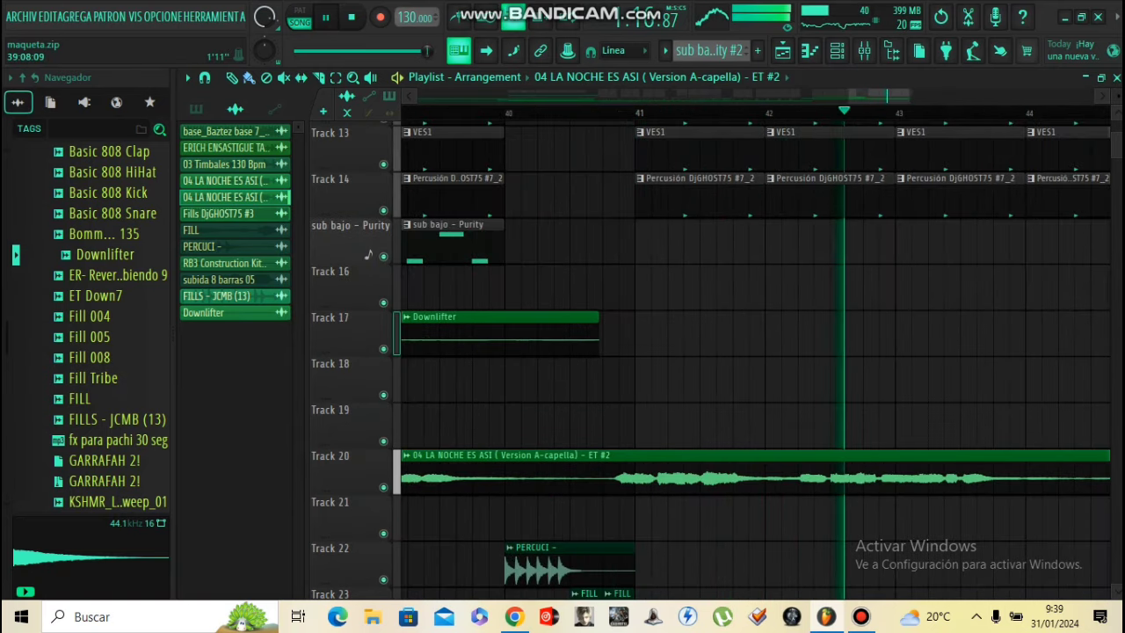
scroll(547, 272, "down", 4)
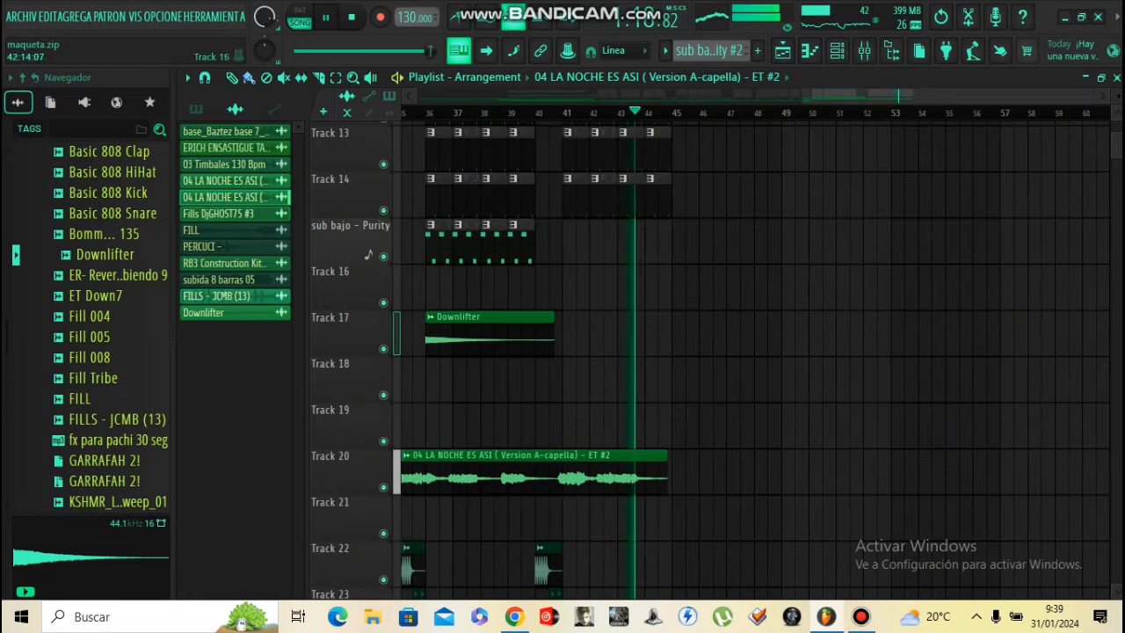
scroll(533, 492, "up", 12)
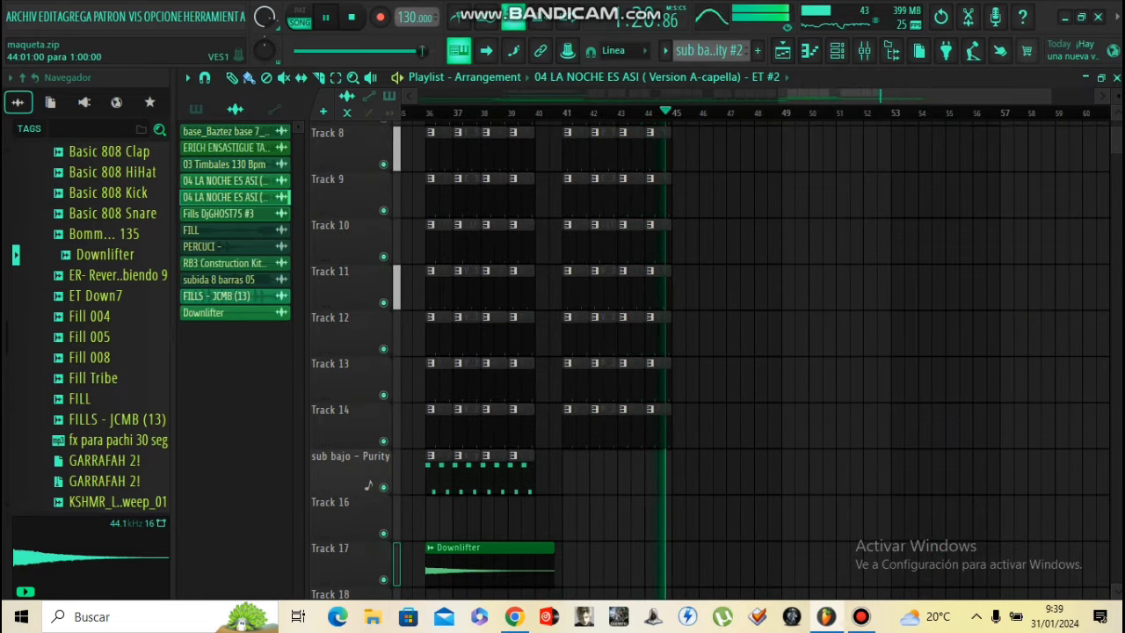
scroll(626, 351, "up", 3)
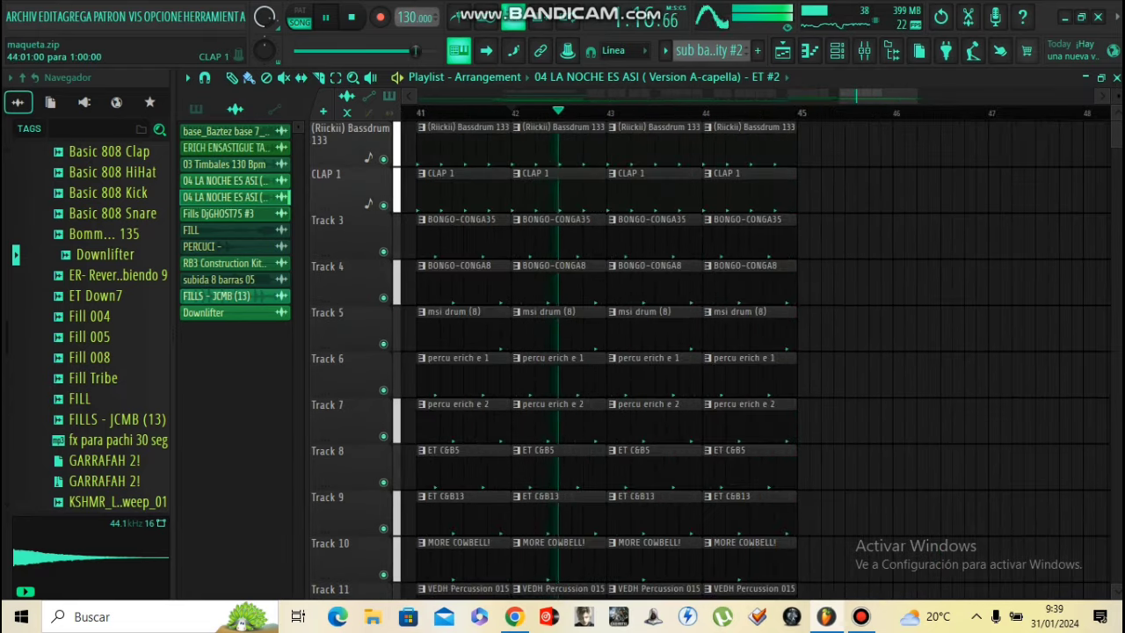
- Try removing the (Riickii) Bassdrum 133 and CLAP 1 clips at bars 43 and 44, clearing the misplaced a-cappella clip
right_click(727, 191)
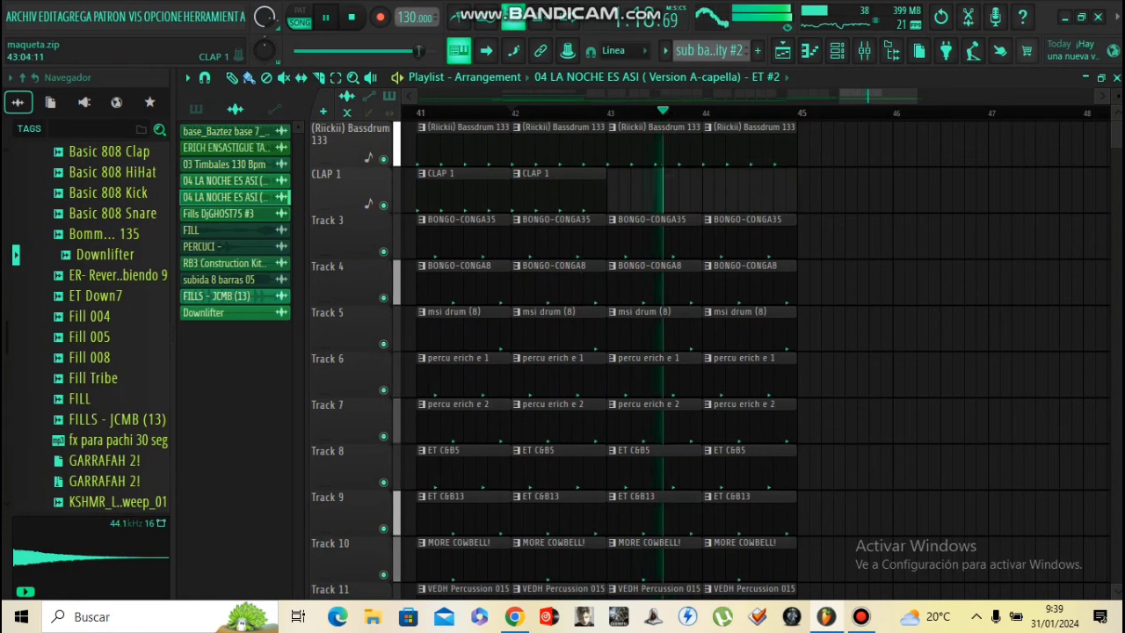
left_click(646, 191)
right_click(653, 146)
right_click(717, 146)
key("ctrl+z")
key("ctrl+z")
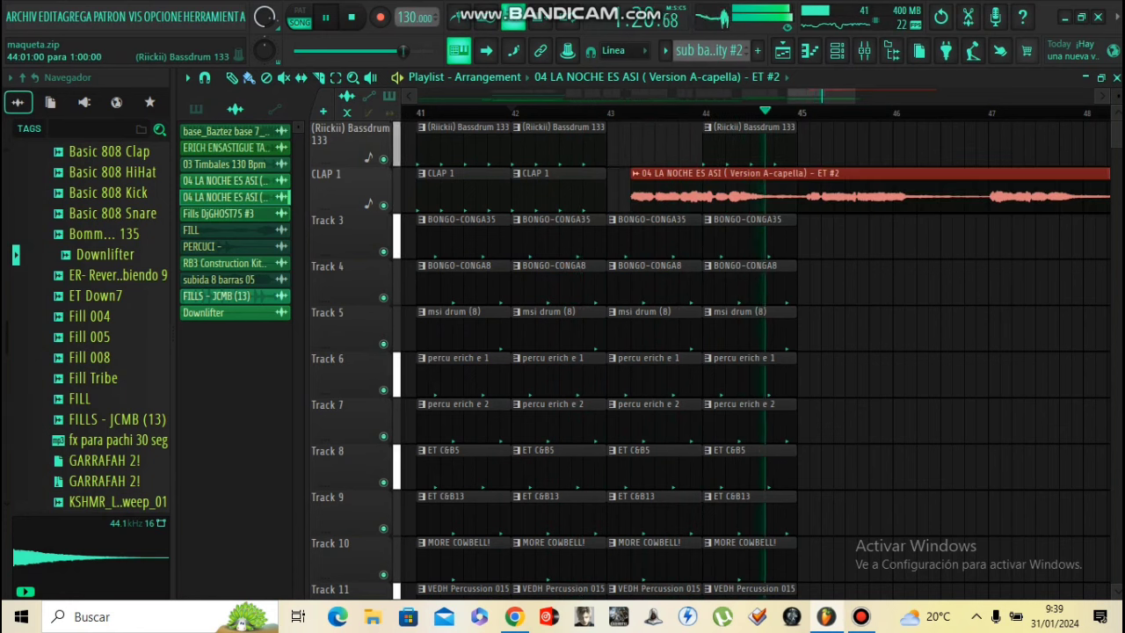
right_click(712, 191)
scroll(703, 191, "down", 2)
- Duplicate the Bassdrum and CLAP 1 clips of bar 42 into bars 43 and 44
left_click_drag(688, 191, 638, 148)
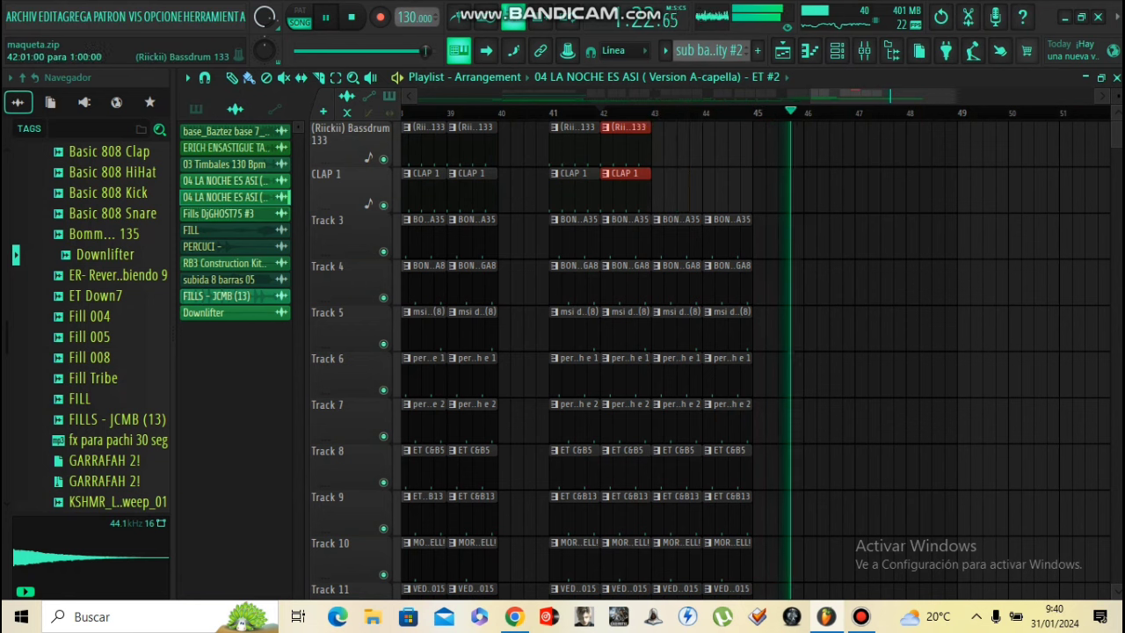
key("ctrl+b")
key("ctrl+b")
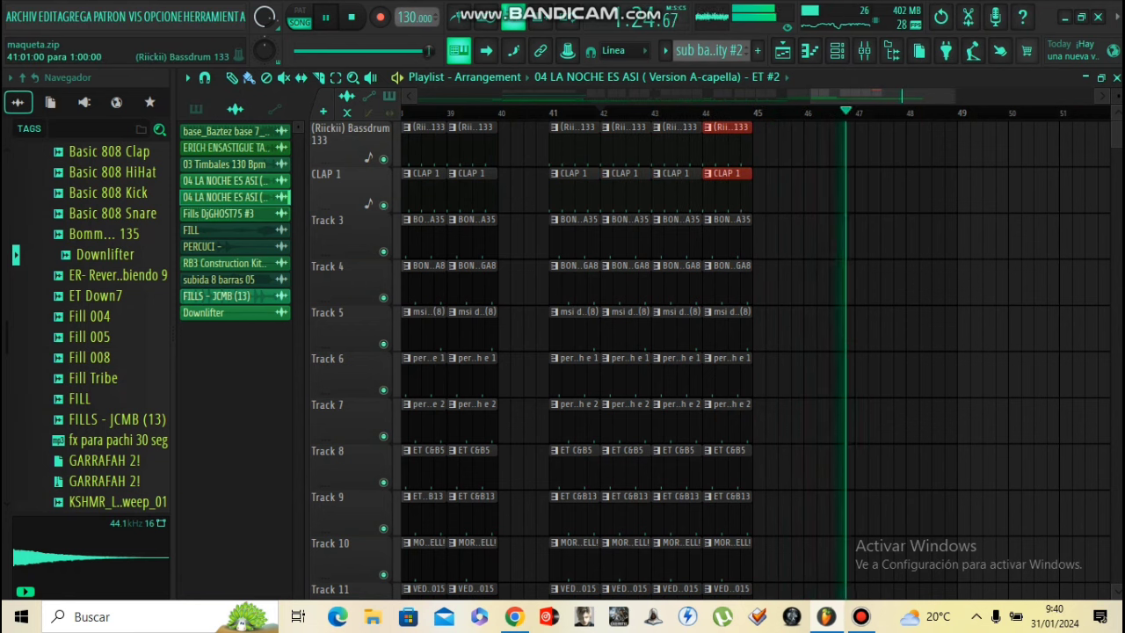
- Stop playback and try a strong fade-out on the (Riickii) Bassdrum 133 sample
key("space")
double_click(646, 129)
left_click(836, 50)
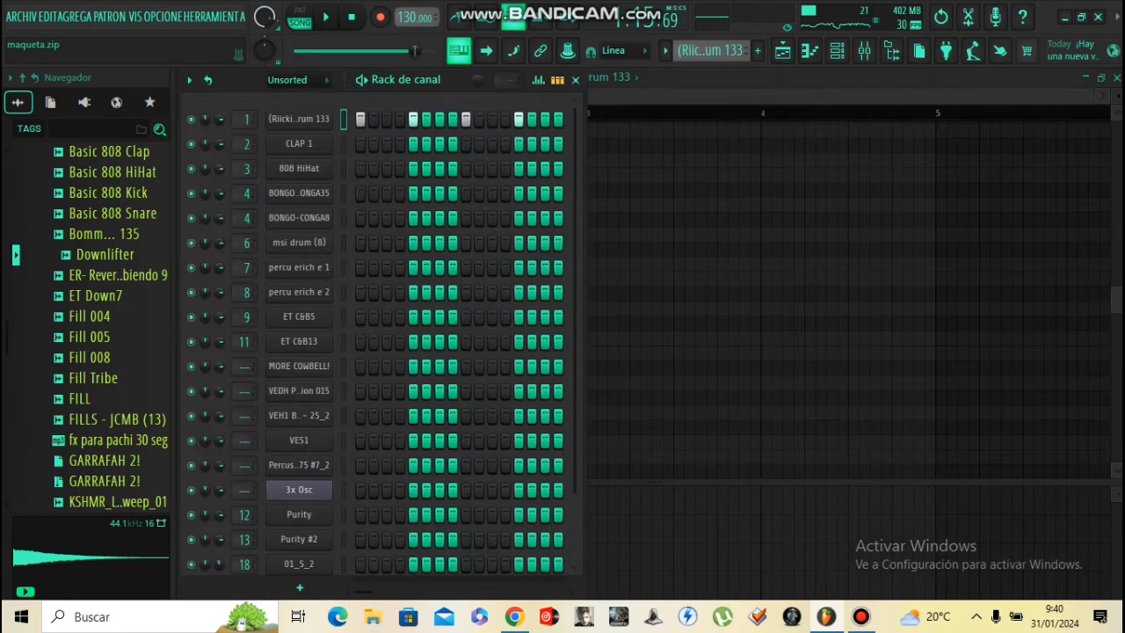
left_click(299, 118)
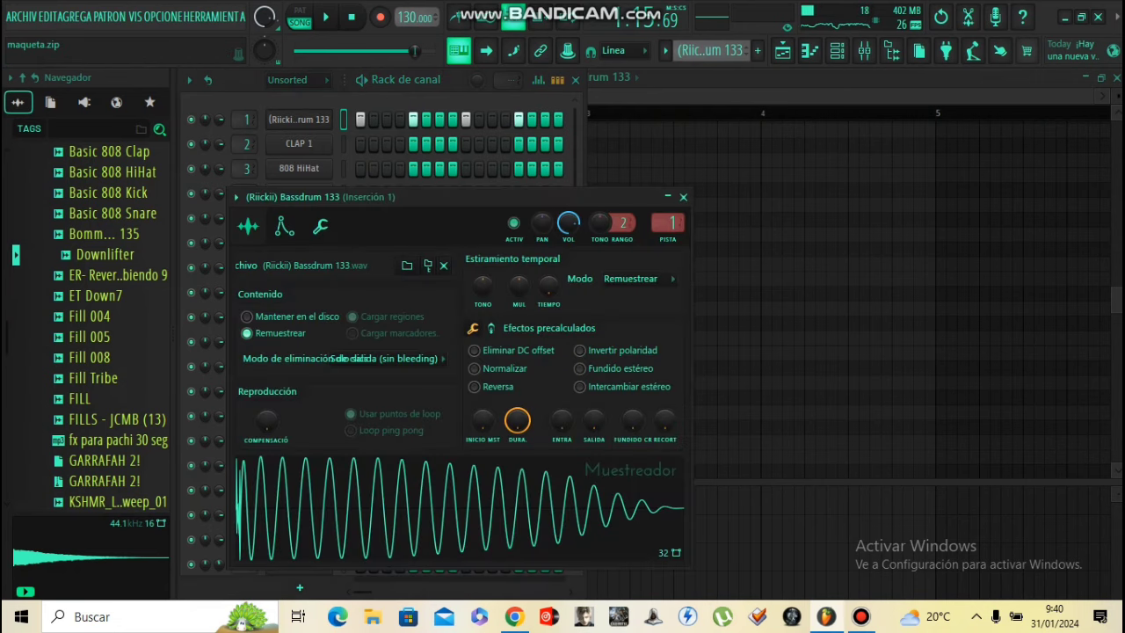
left_click_drag(594, 420, 594, 383)
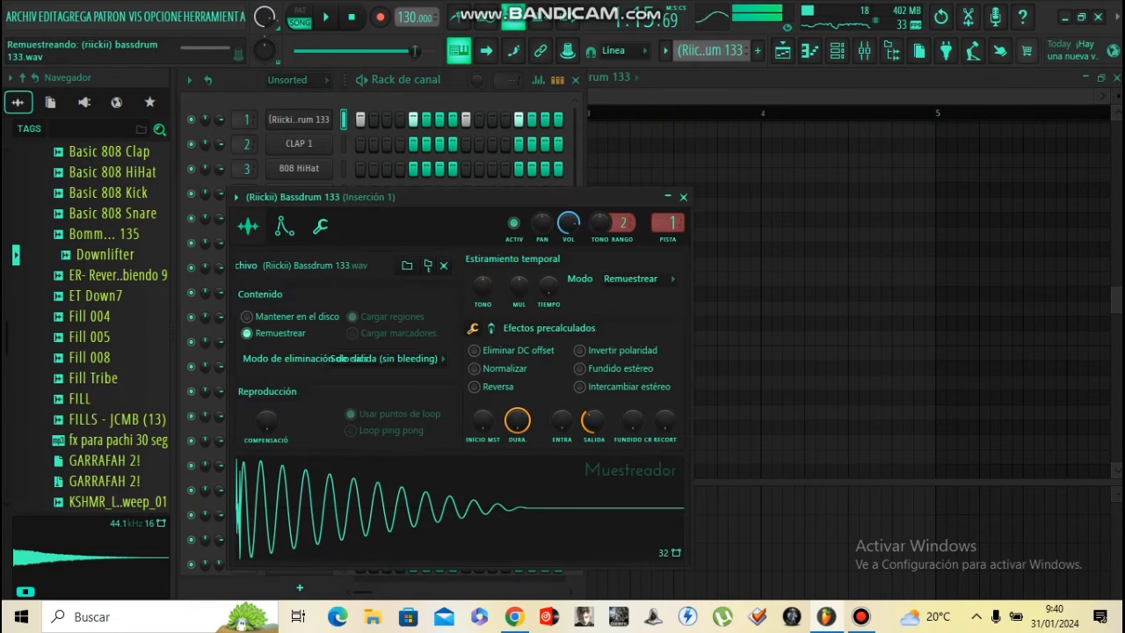
- Play the playlist from about bar 16 to examine how the shortened kick sounds in the drop
left_click(782, 50)
key("space")
scroll(559, 264, "down", 3)
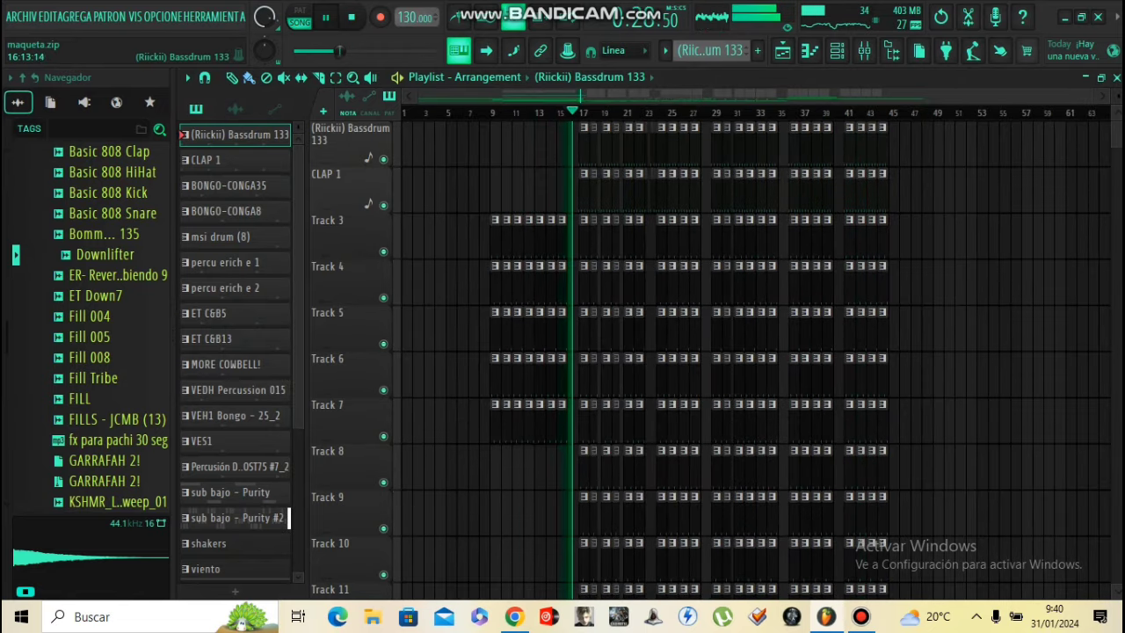
scroll(582, 145, "up", 5)
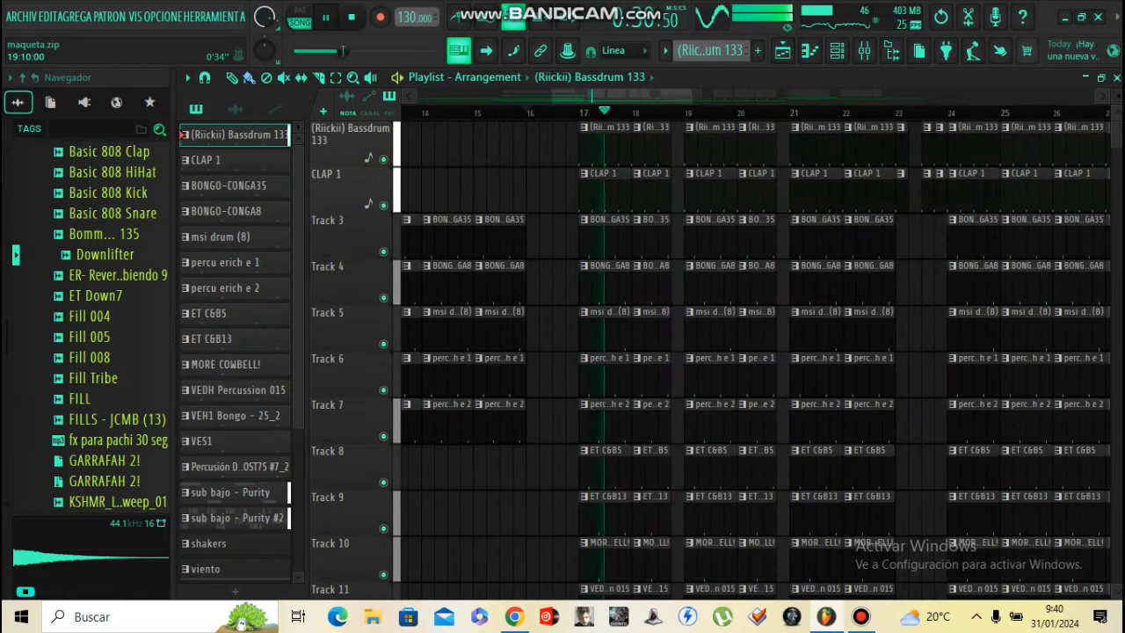
scroll(582, 145, "down", 3)
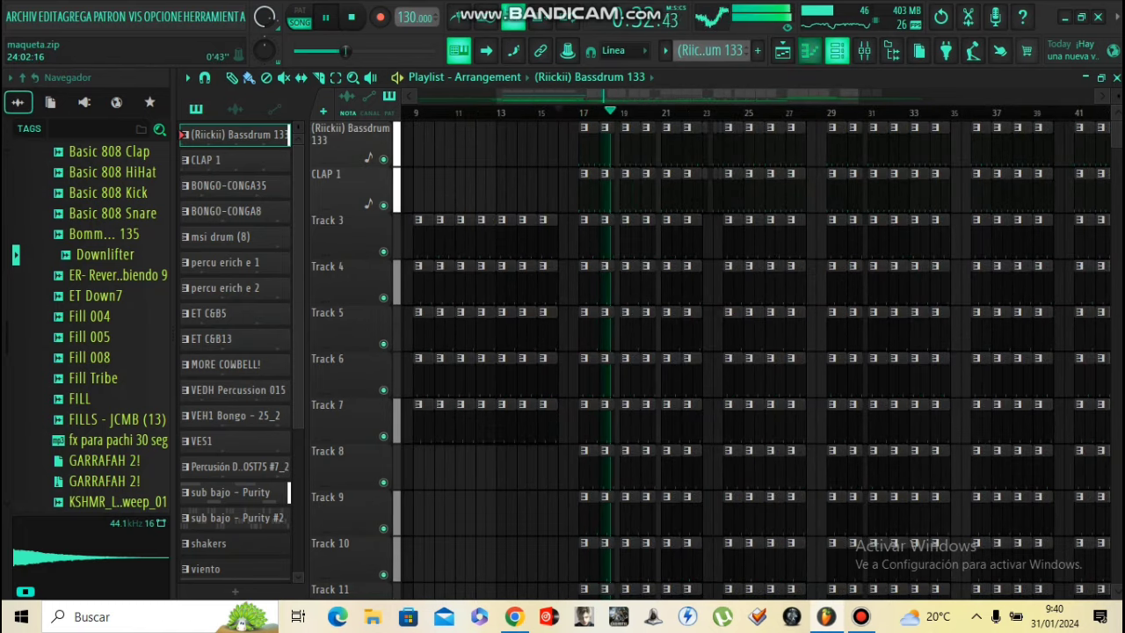
- Reduce the (Riickii) Bassdrum 133 sample's fade-out to a small amount and return to the playlist
key("F6")
left_click(299, 119)
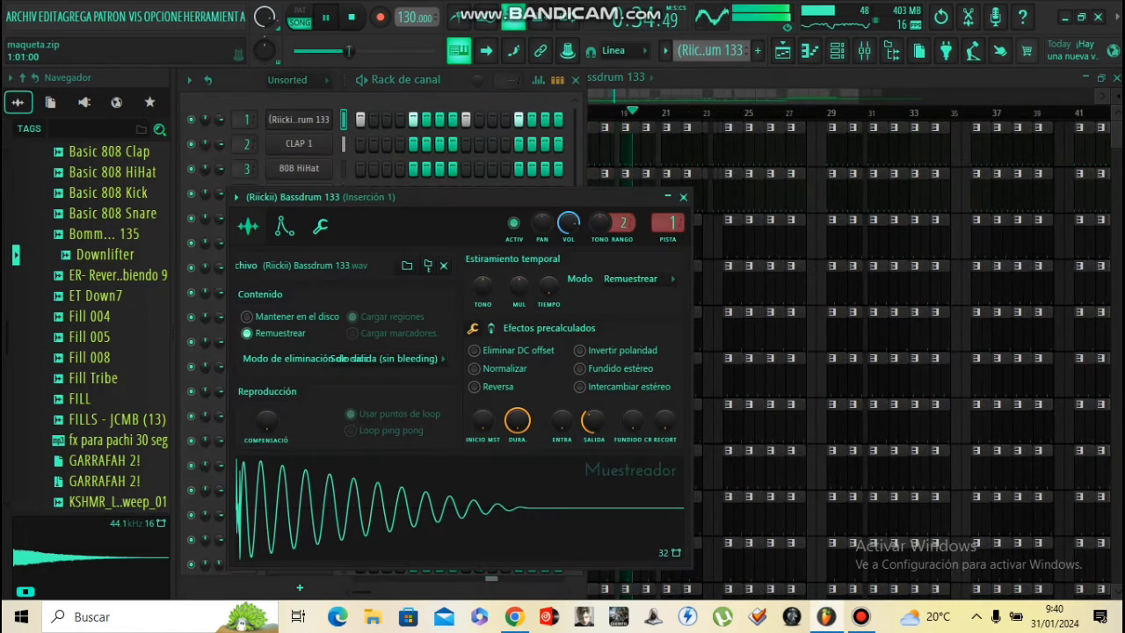
left_click_drag(593, 420, 593, 447)
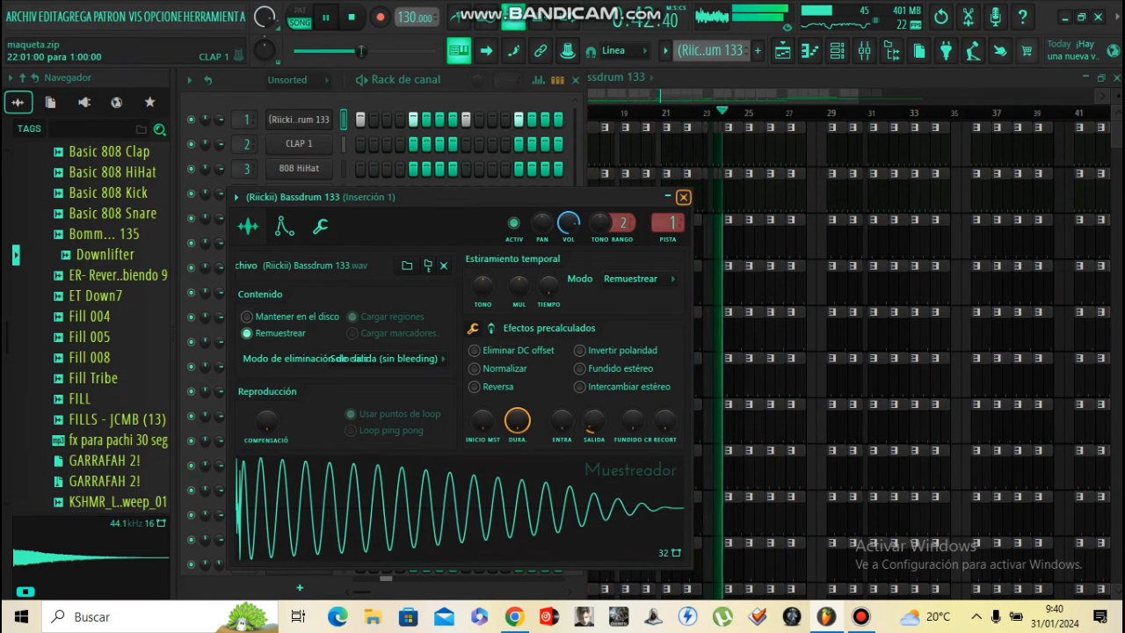
left_click(683, 196)
scroll(530, 263, "down", 1)
scroll(377, 334, "down", 2)
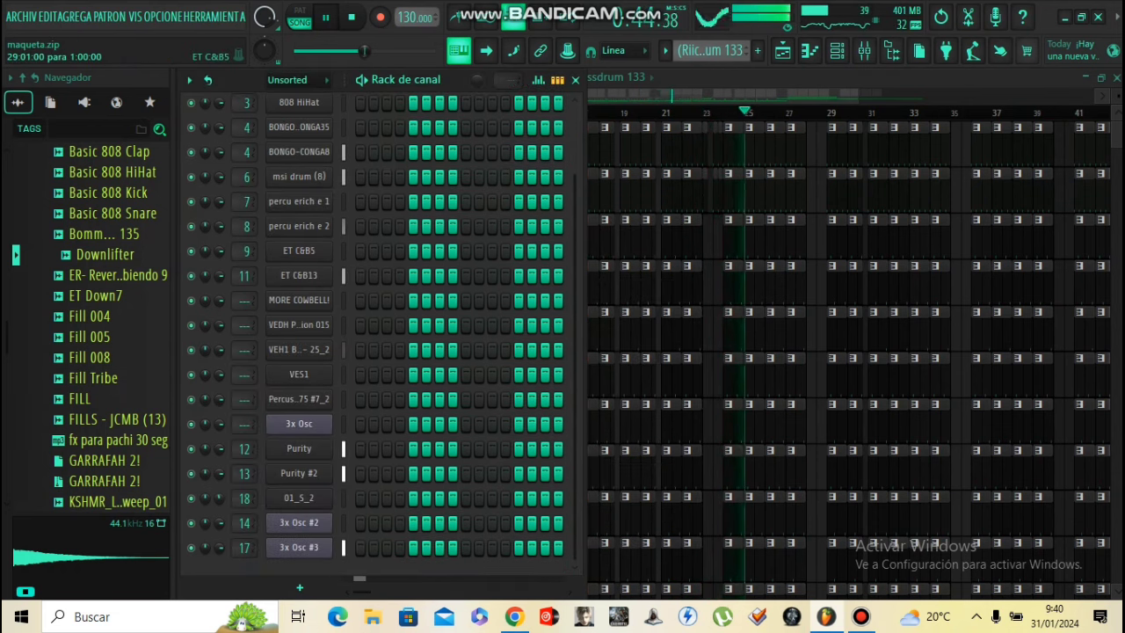
key("F6")
- Play the song from about bar 25 to bar 36 and examine the melody, vocal and fill tracks
scroll(818, 466, "down", 9)
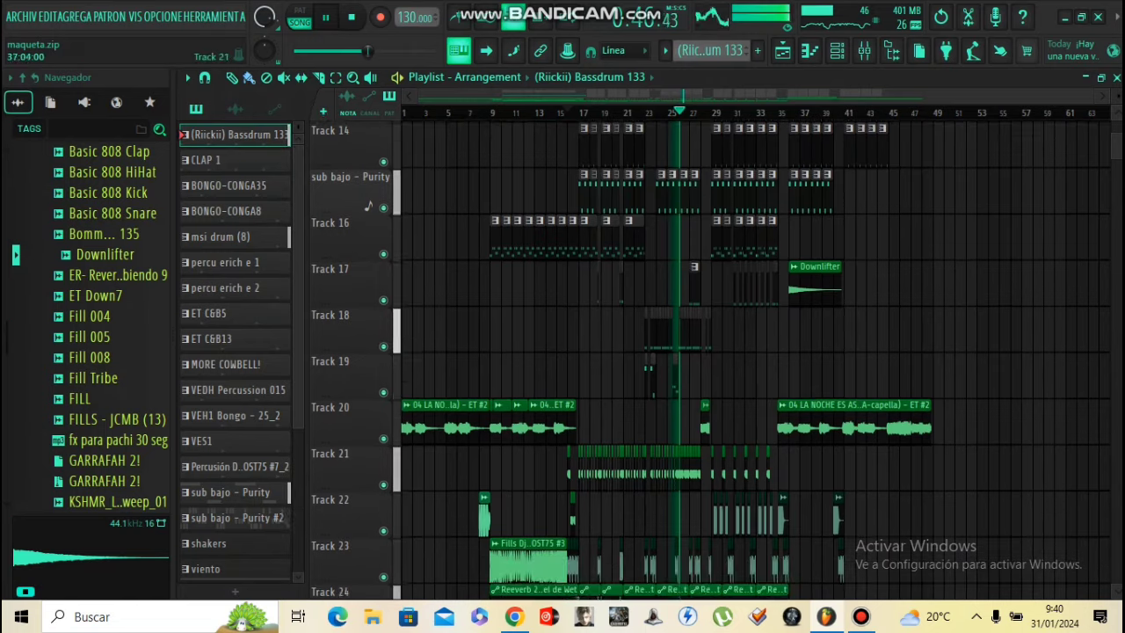
scroll(788, 433, "up", 4)
scroll(771, 425, "up", 3)
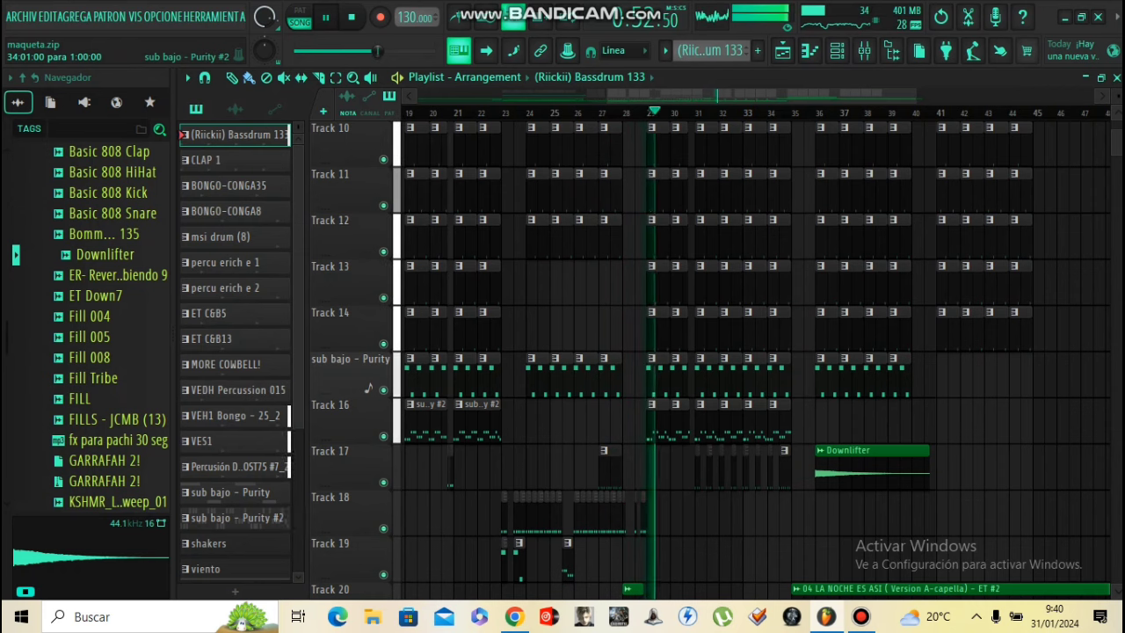
scroll(775, 437, "down", 3)
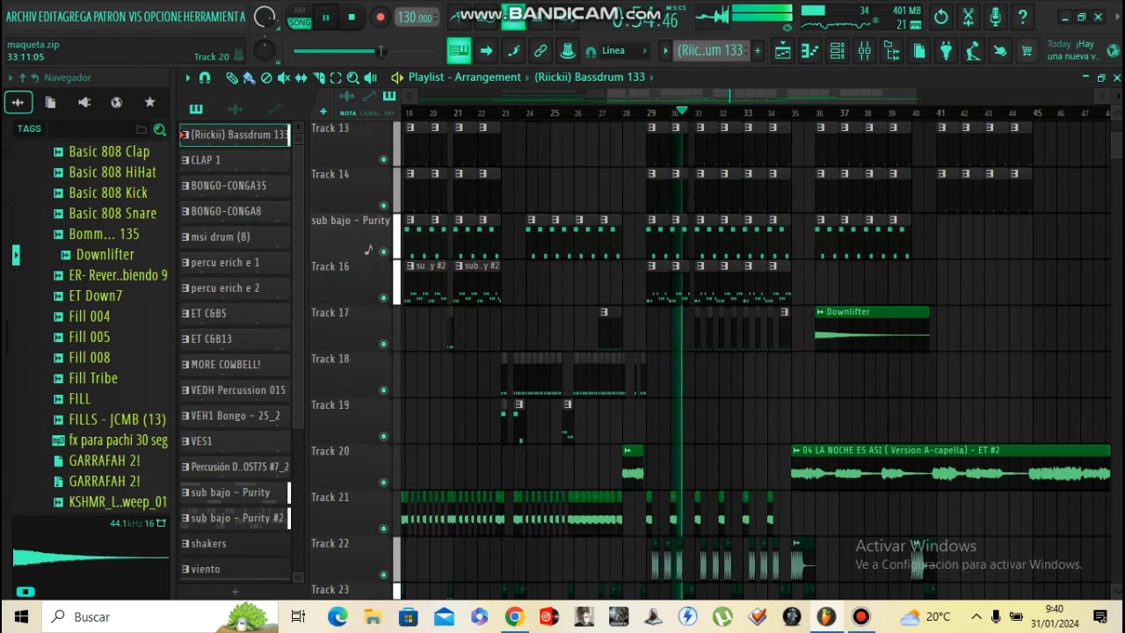
scroll(761, 452, "up", 2)
scroll(755, 444, "down", 2)
scroll(698, 376, "up", 2)
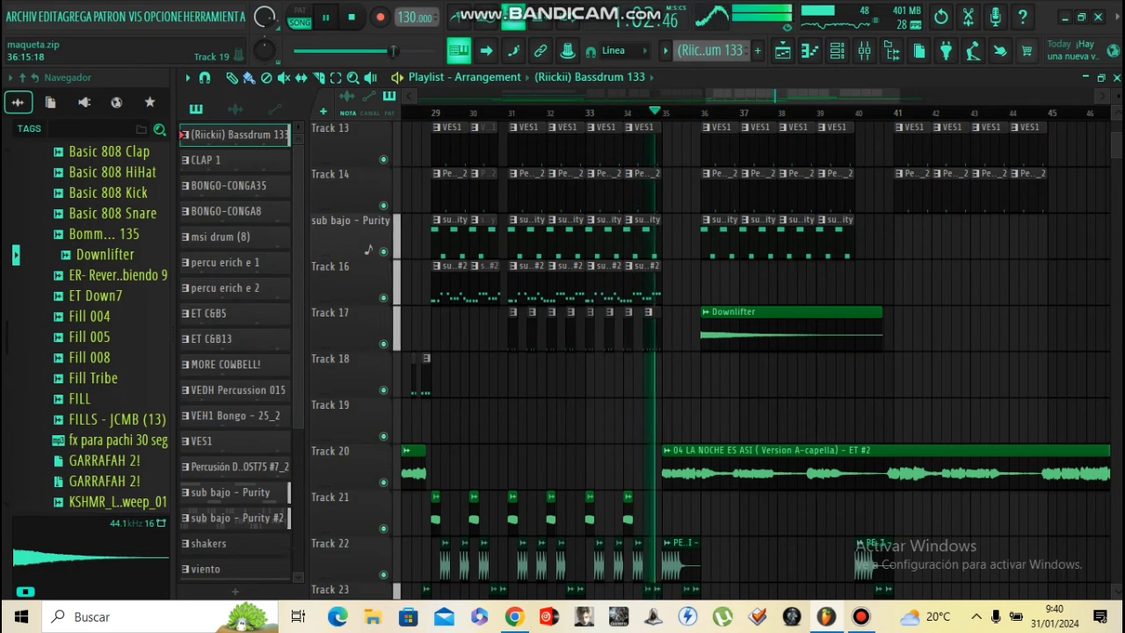
scroll(369, 250, "down", 7)
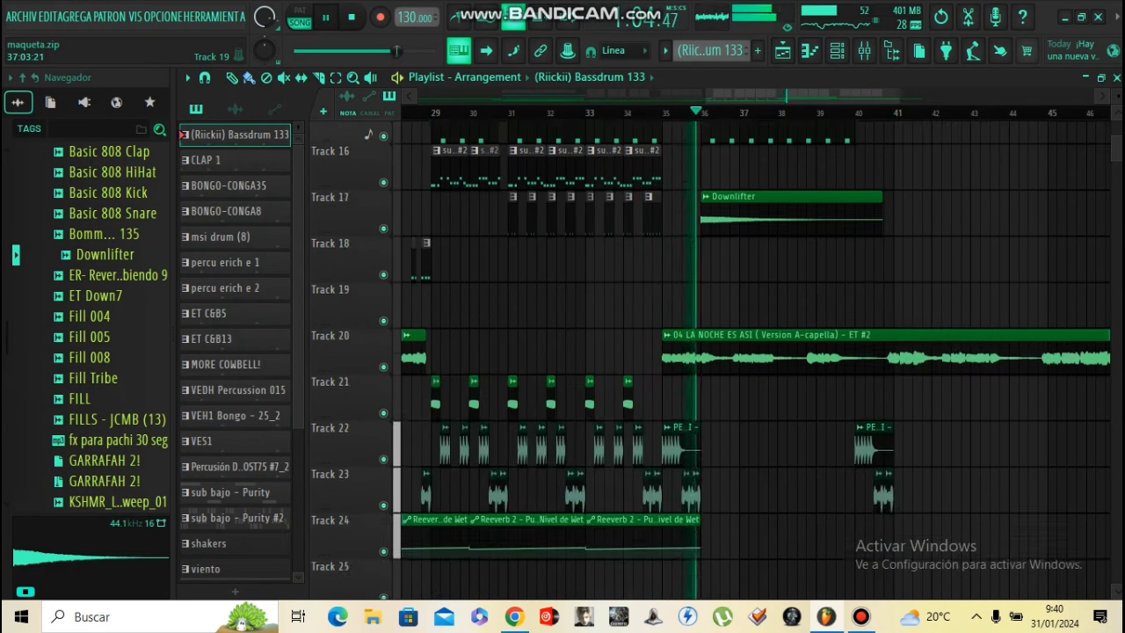
scroll(715, 255, "down", 3)
scroll(715, 255, "up", 5)
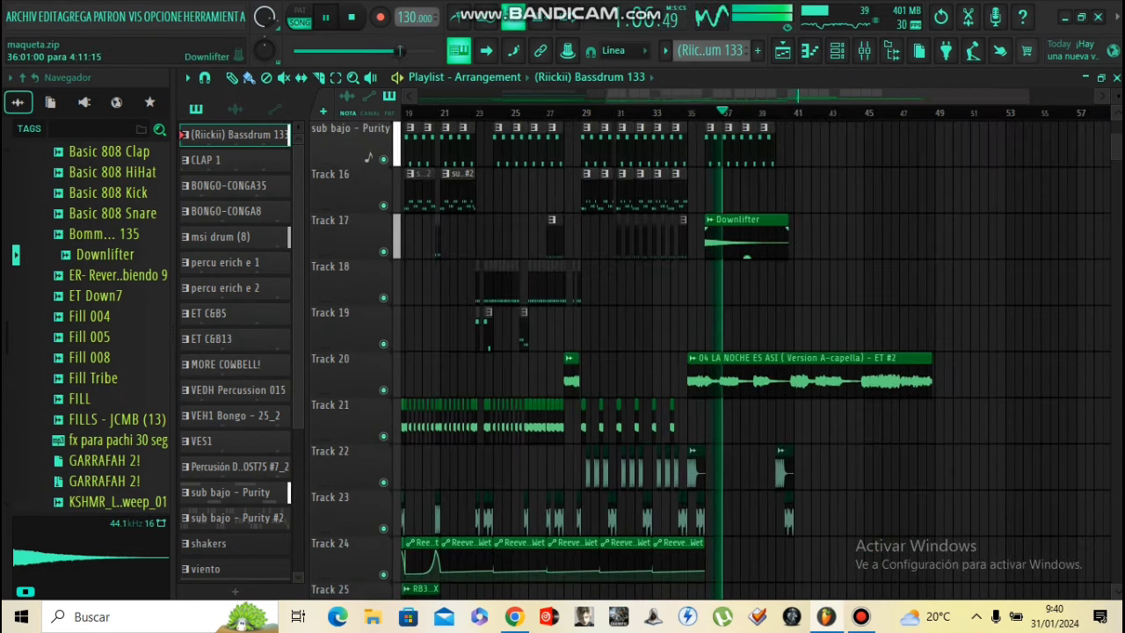
double_click(743, 239)
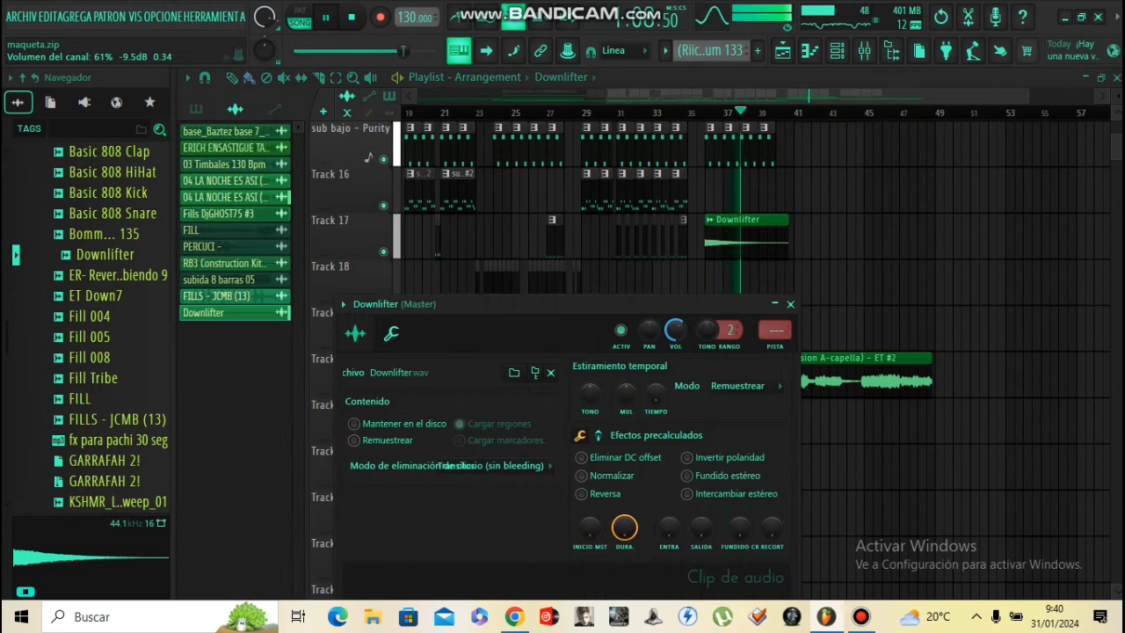
left_click_drag(786, 229, 746, 246)
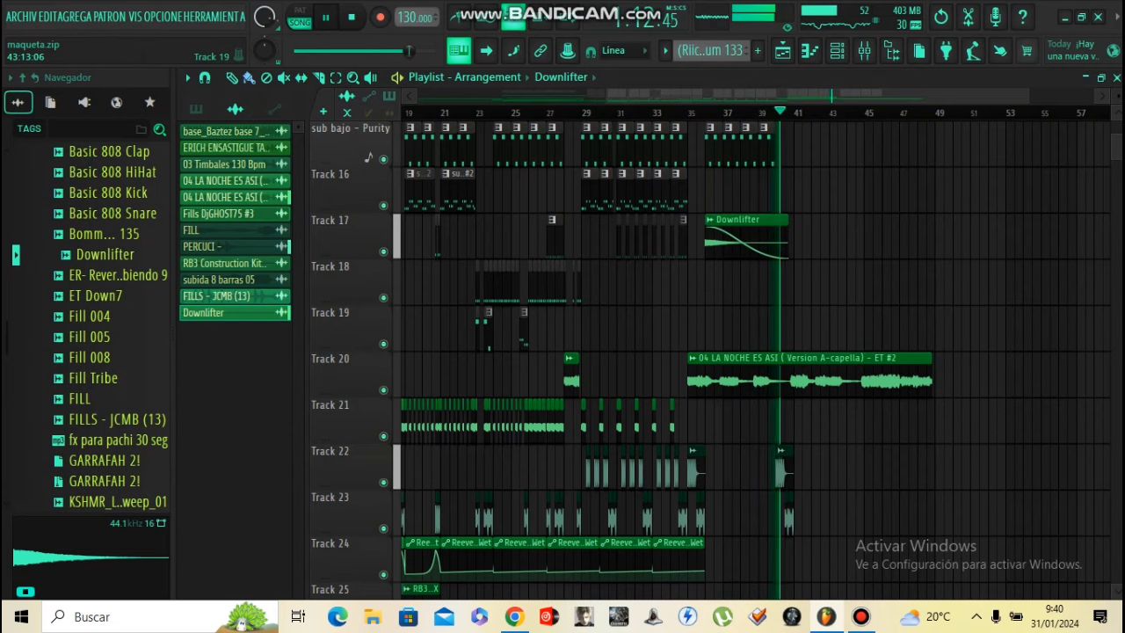
- Play the last section from about bar 40 to bar 45 and examine the complete arrangement
scroll(668, 360, "up", 4)
scroll(840, 466, "down", 2)
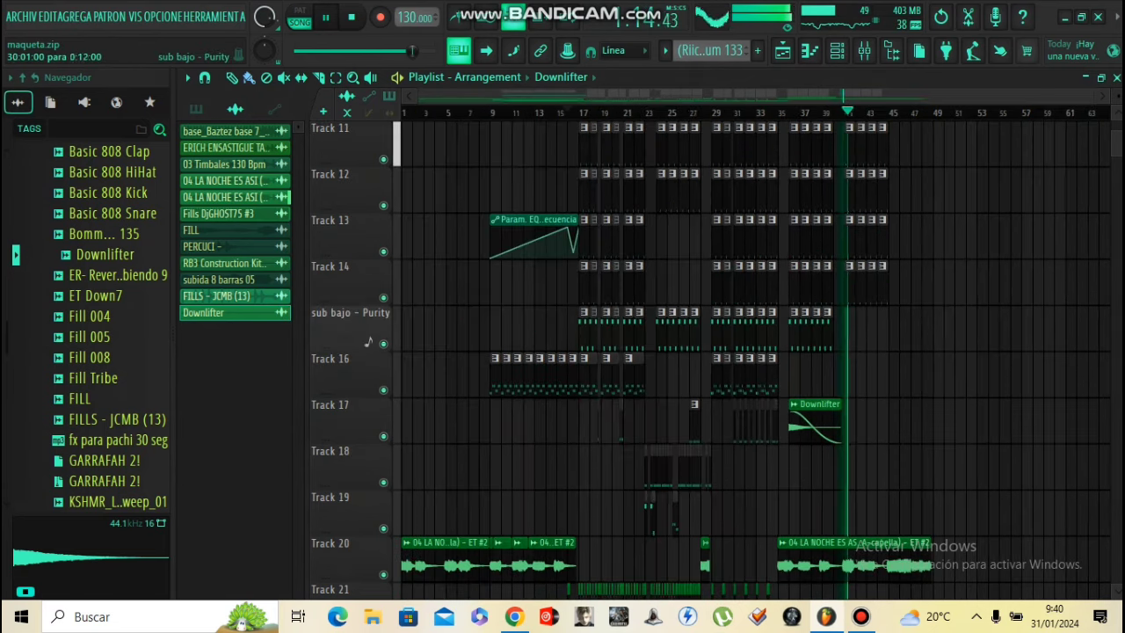
scroll(843, 396, "up", 3)
scroll(786, 356, "up", 1)
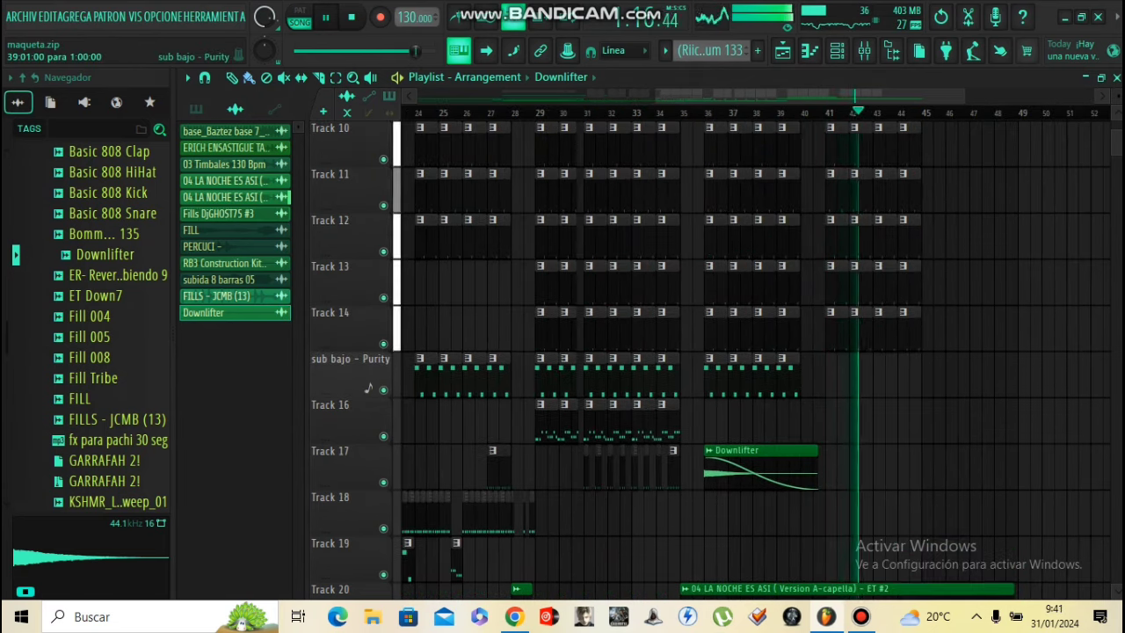
scroll(668, 360, "up", 4)
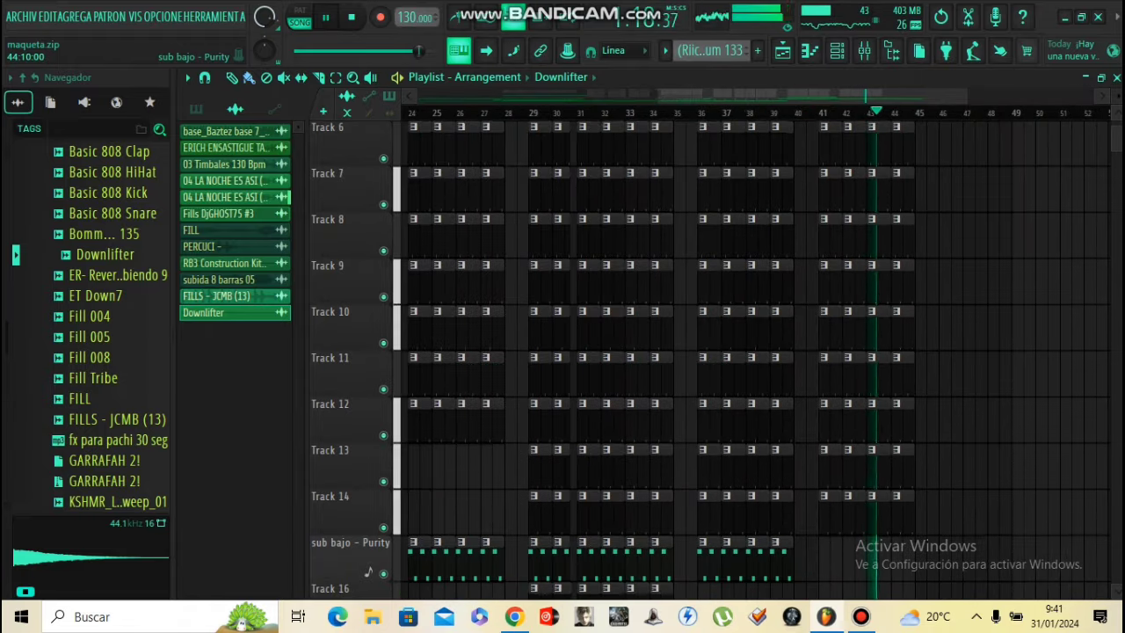
scroll(668, 361, "down", 2)
scroll(668, 360, "down", 6)
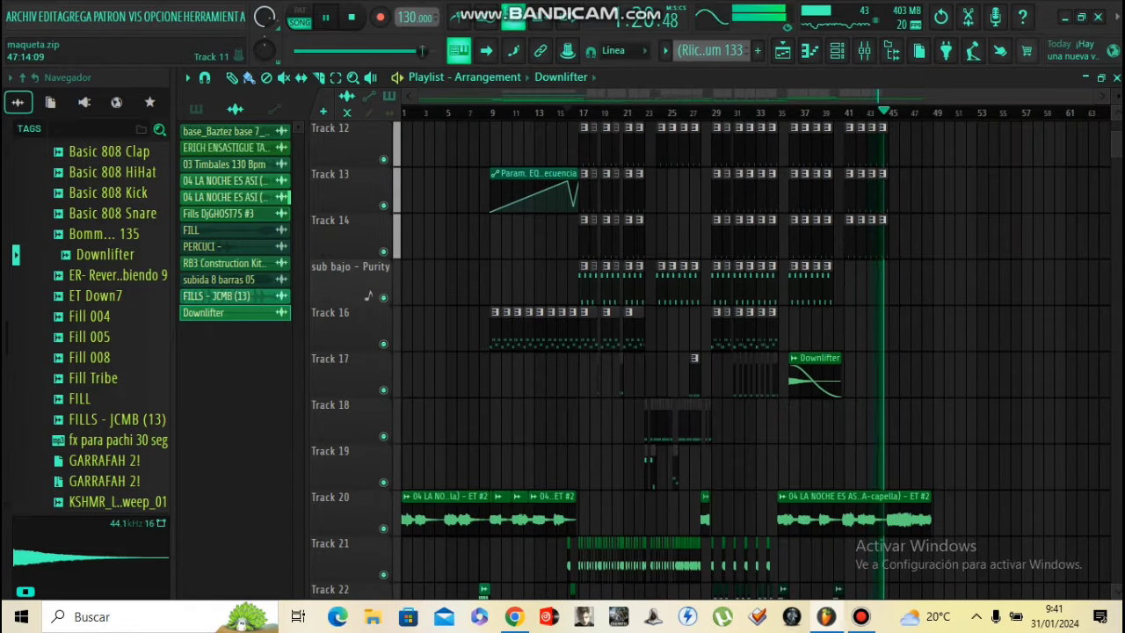
scroll(883, 360, "up", 4)
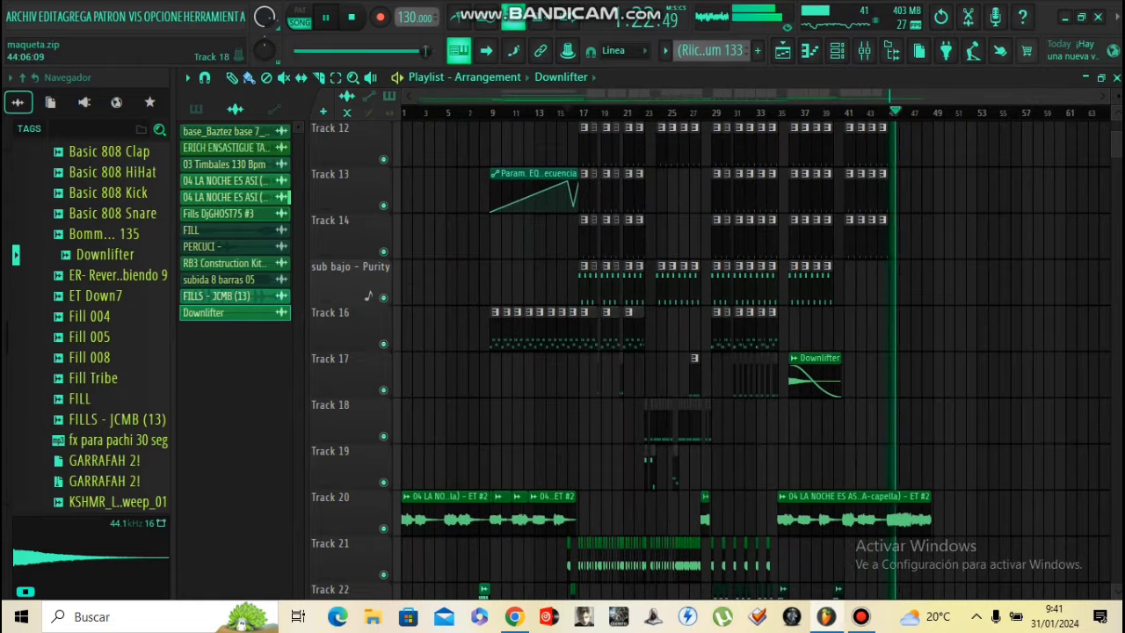